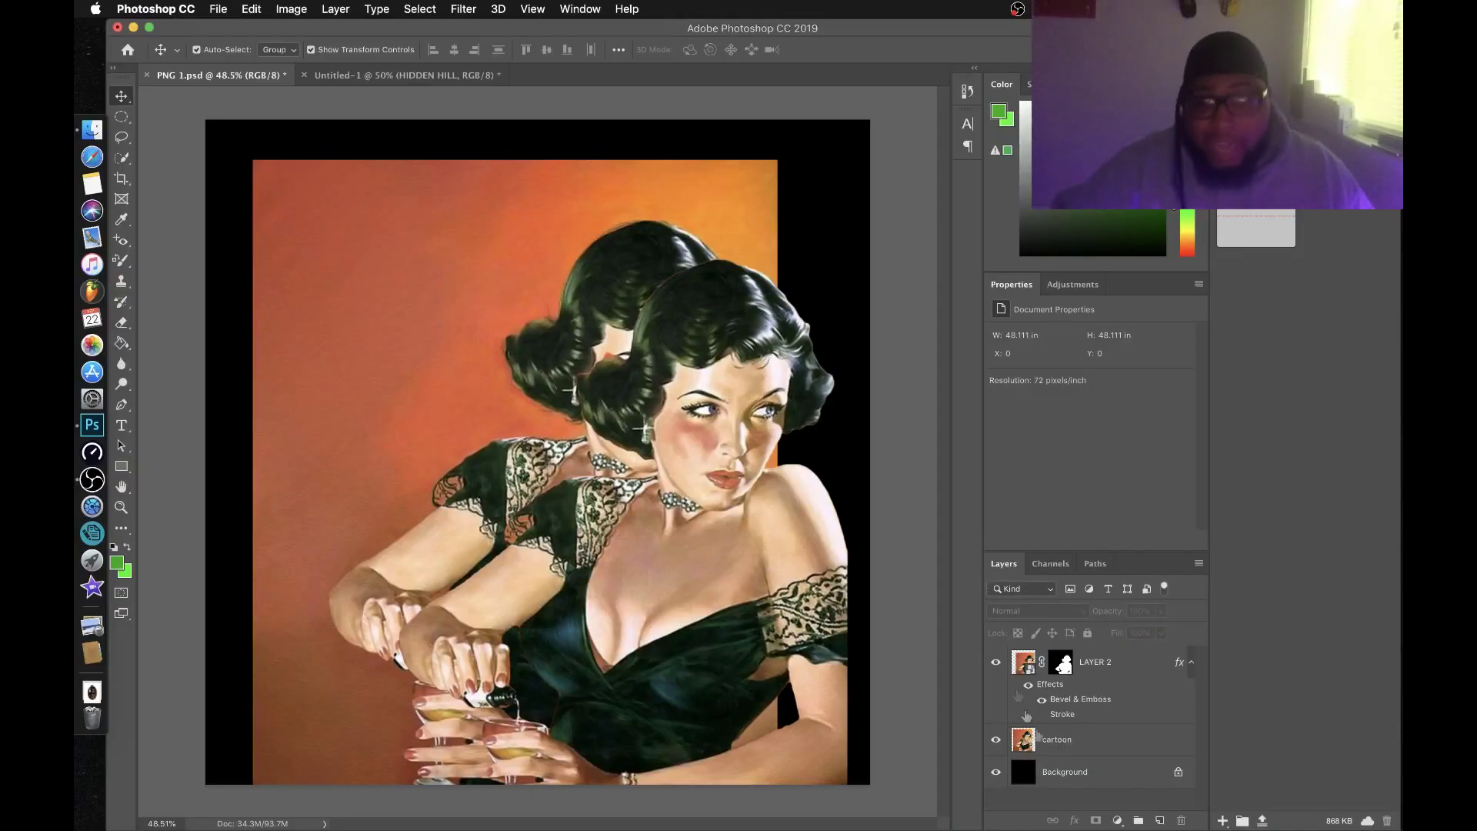
- Toggle the visibility of the cartoon layer and LAYER 2 to compare the original picture with the cutout
left_click(995, 740)
left_click(996, 739)
left_click(995, 662)
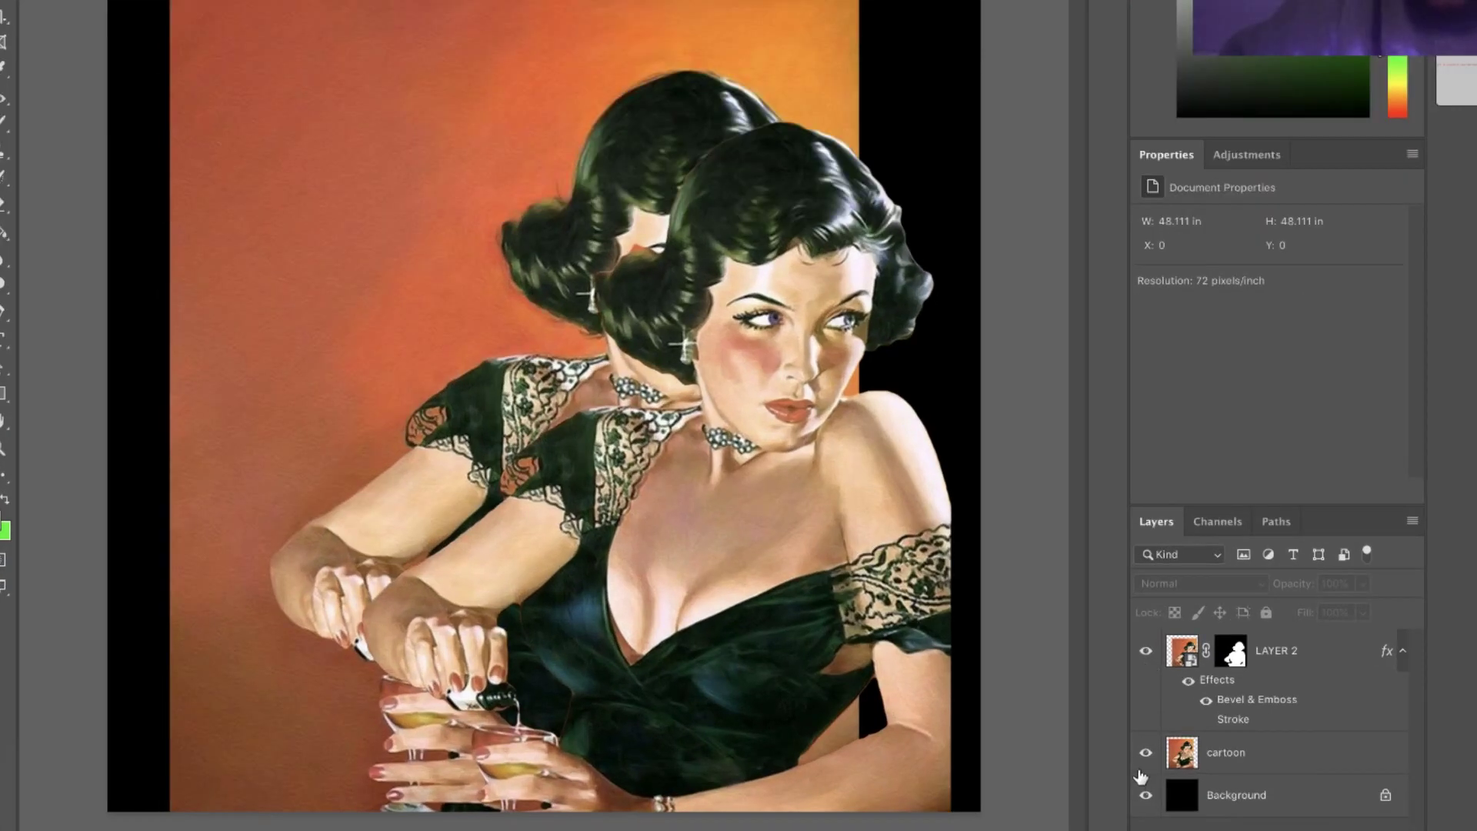
left_click(996, 739)
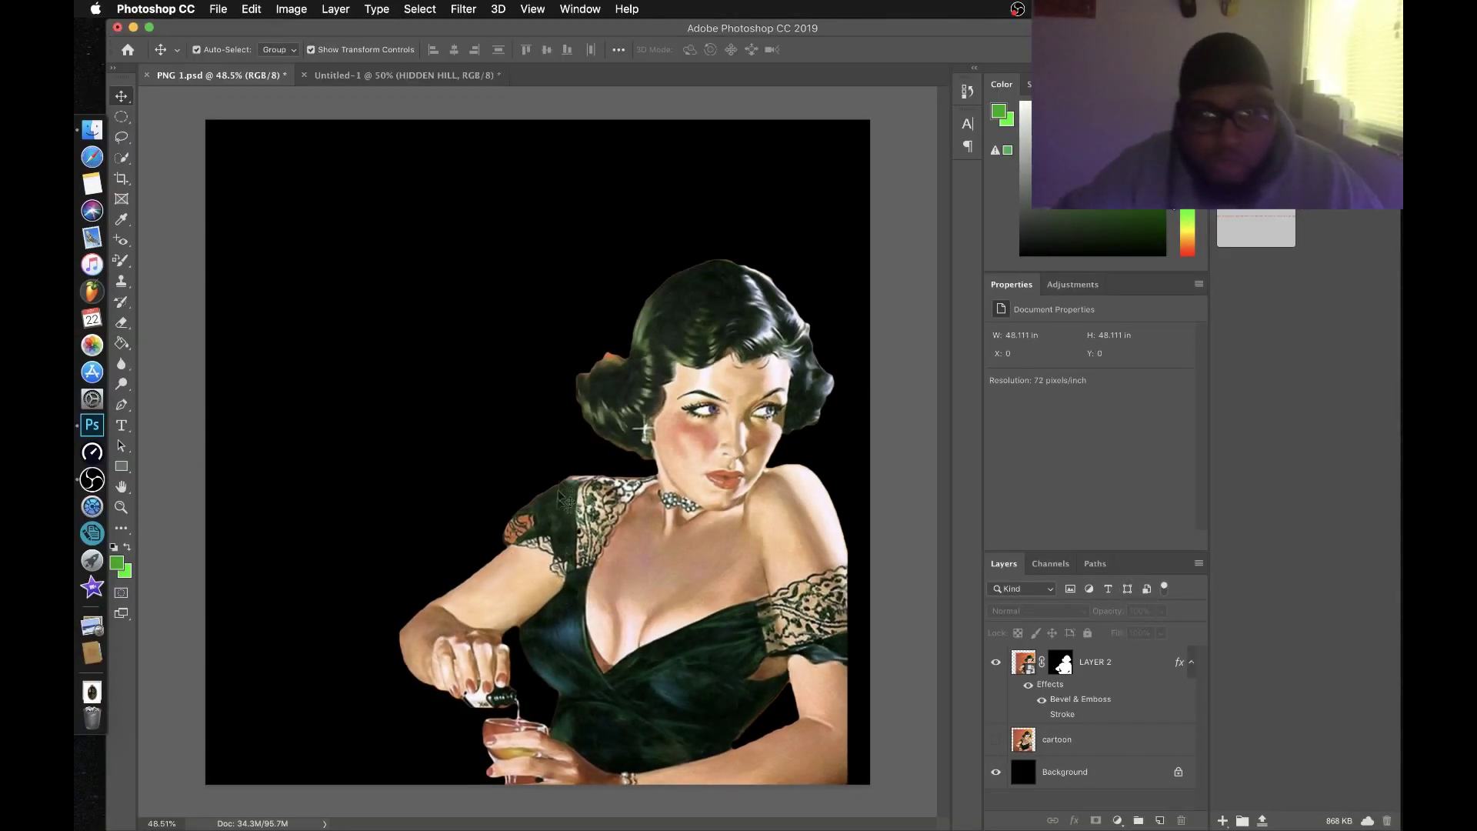
left_click(992, 740)
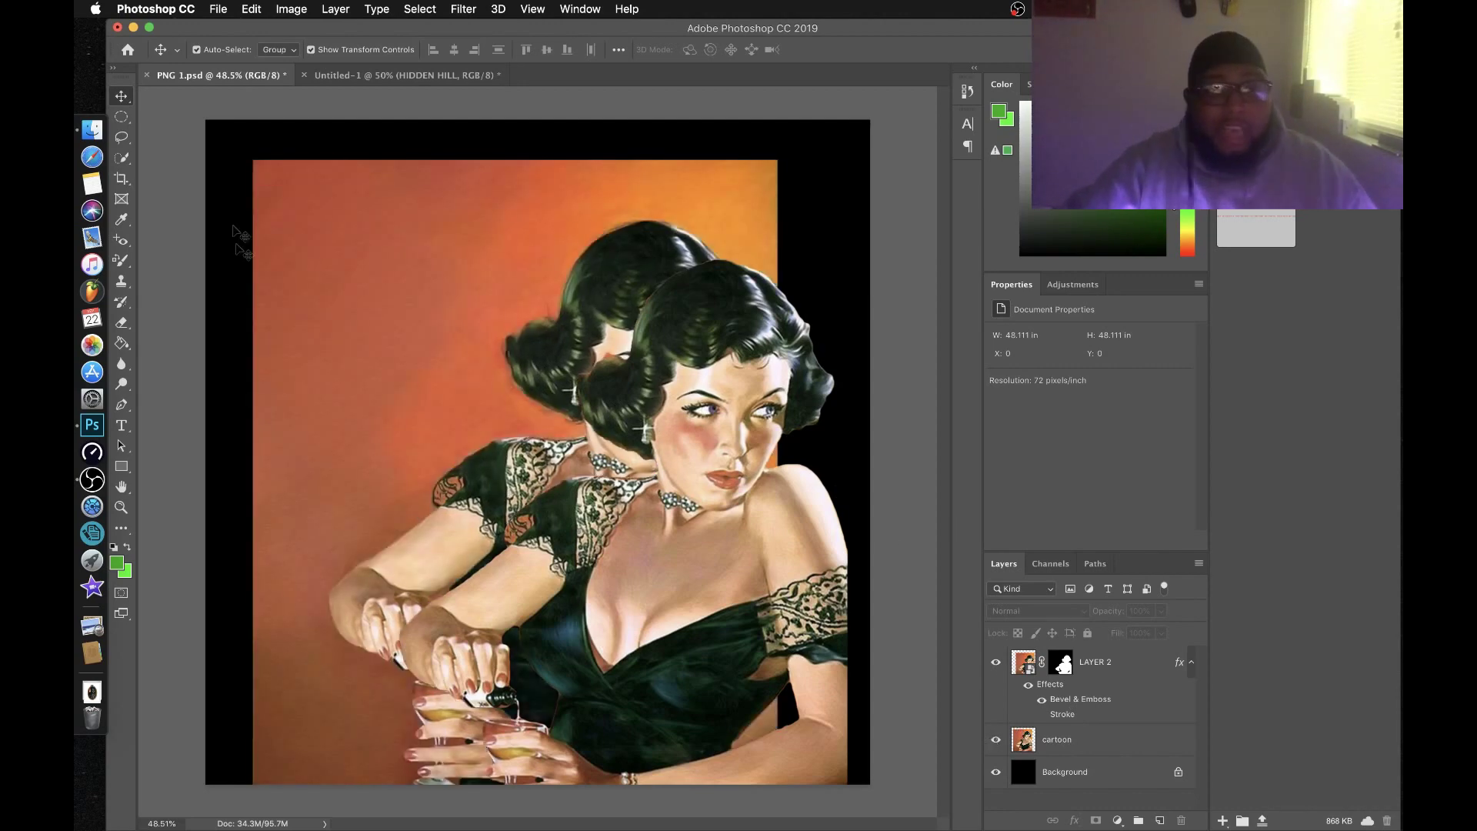
- Move the LAYER 2 cutout slightly down and to the right, and hide LAYER 2
left_click_drag(778, 559, 813, 575)
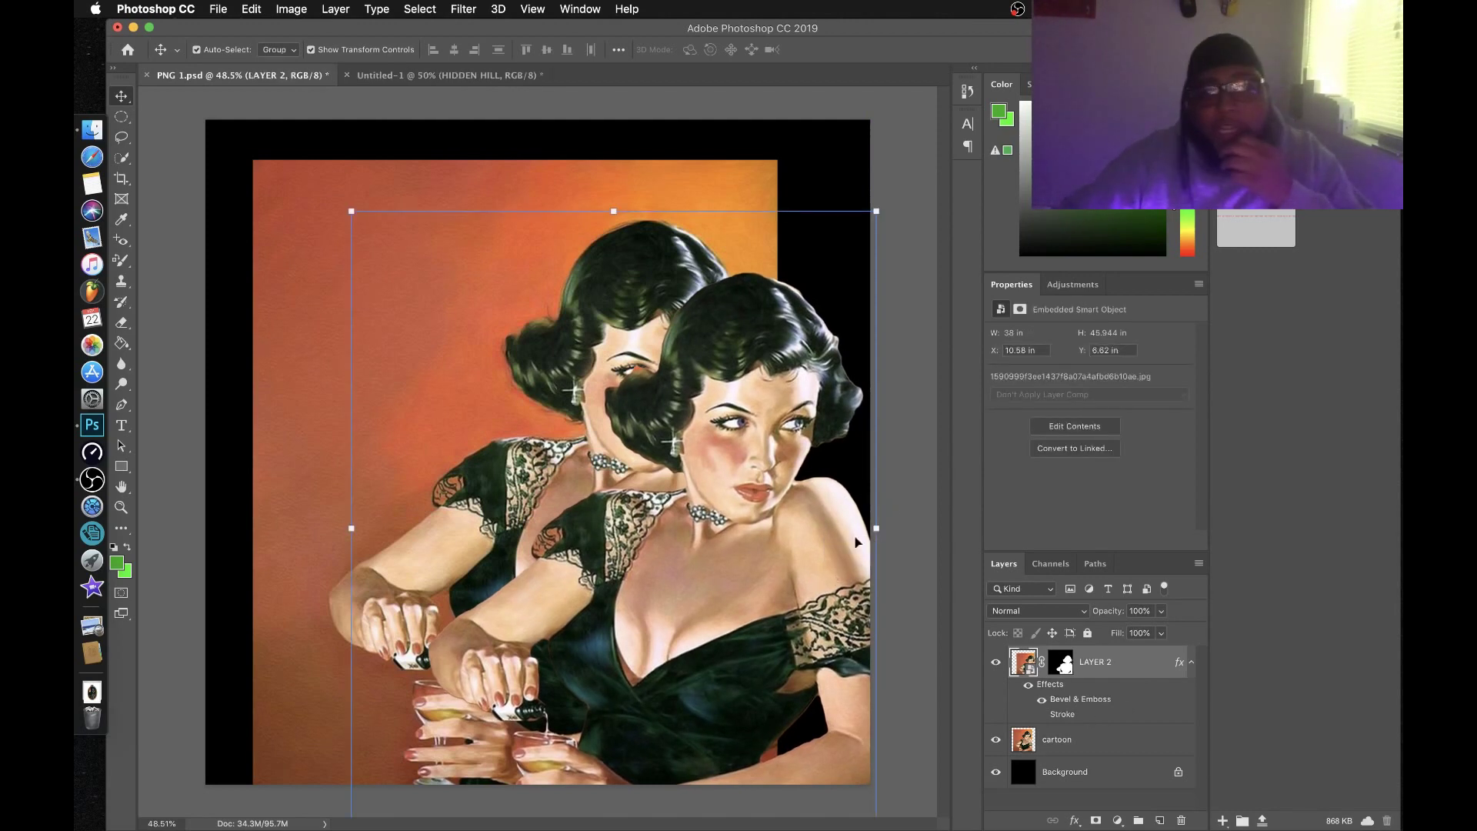
left_click(997, 743)
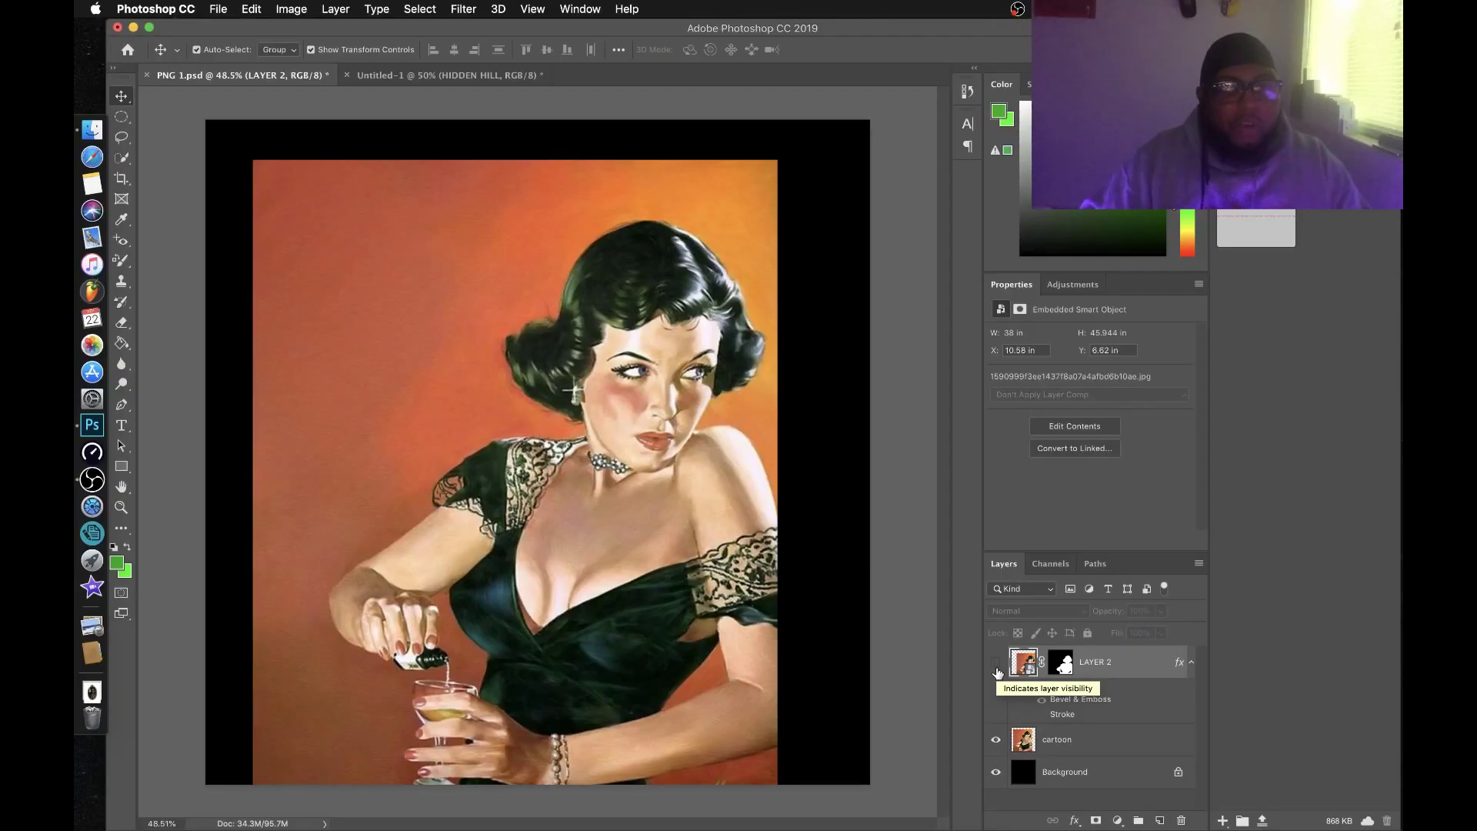
left_click(996, 668)
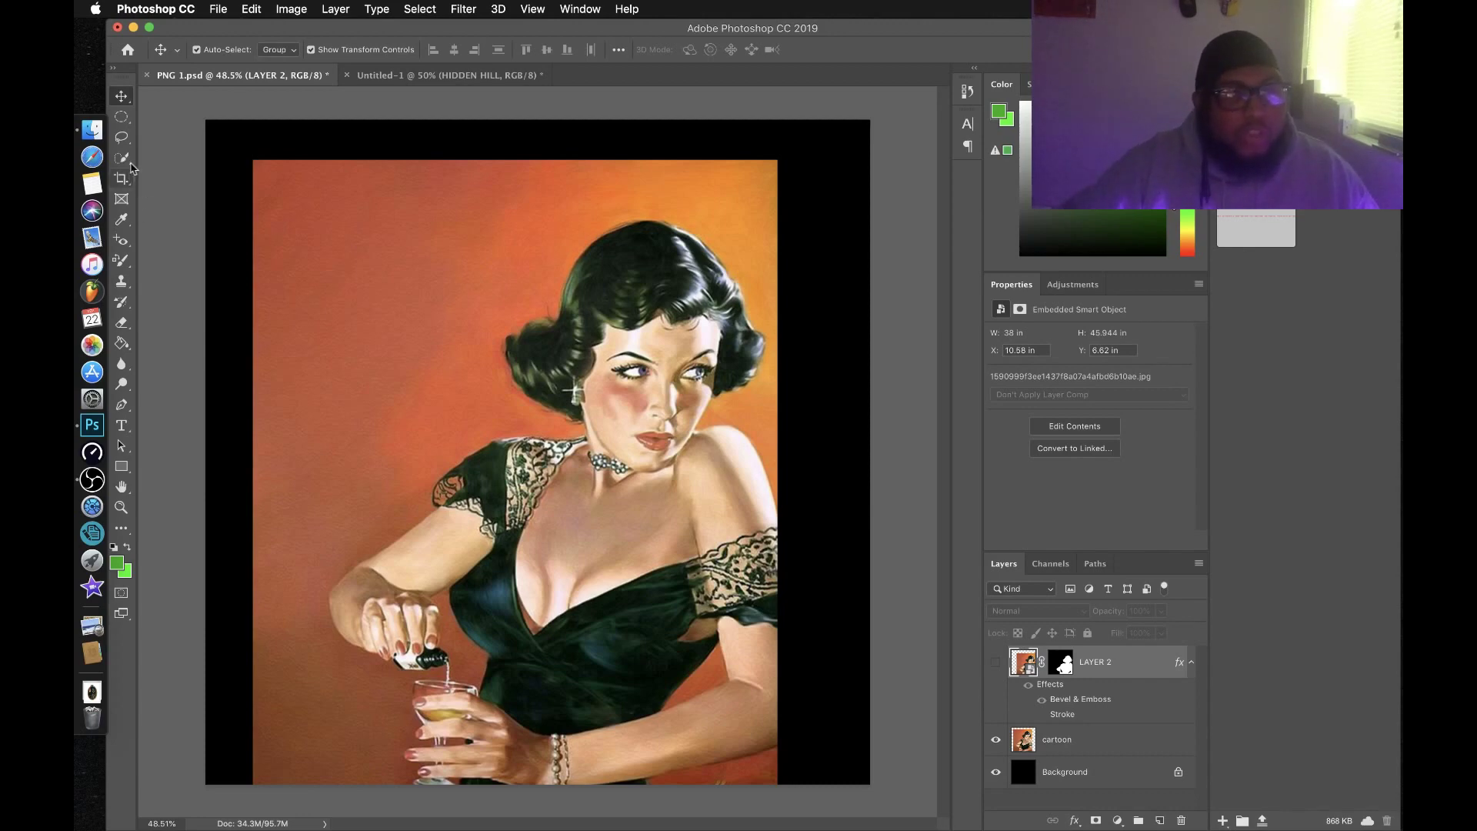
- Activate the Quick Selection tool in add-to-selection mode with a brush size of 30 px
left_click(123, 159)
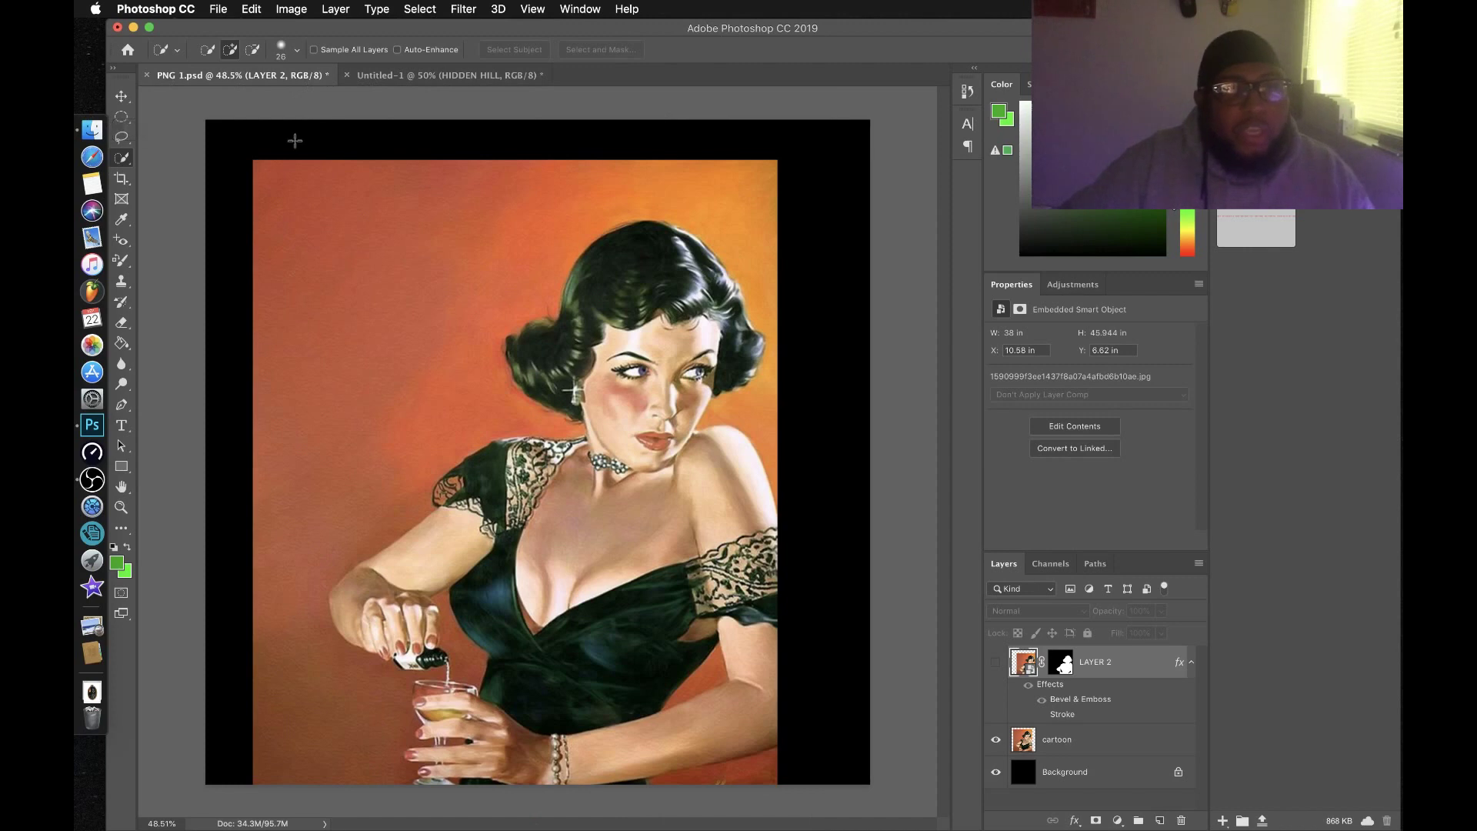
left_click(230, 50)
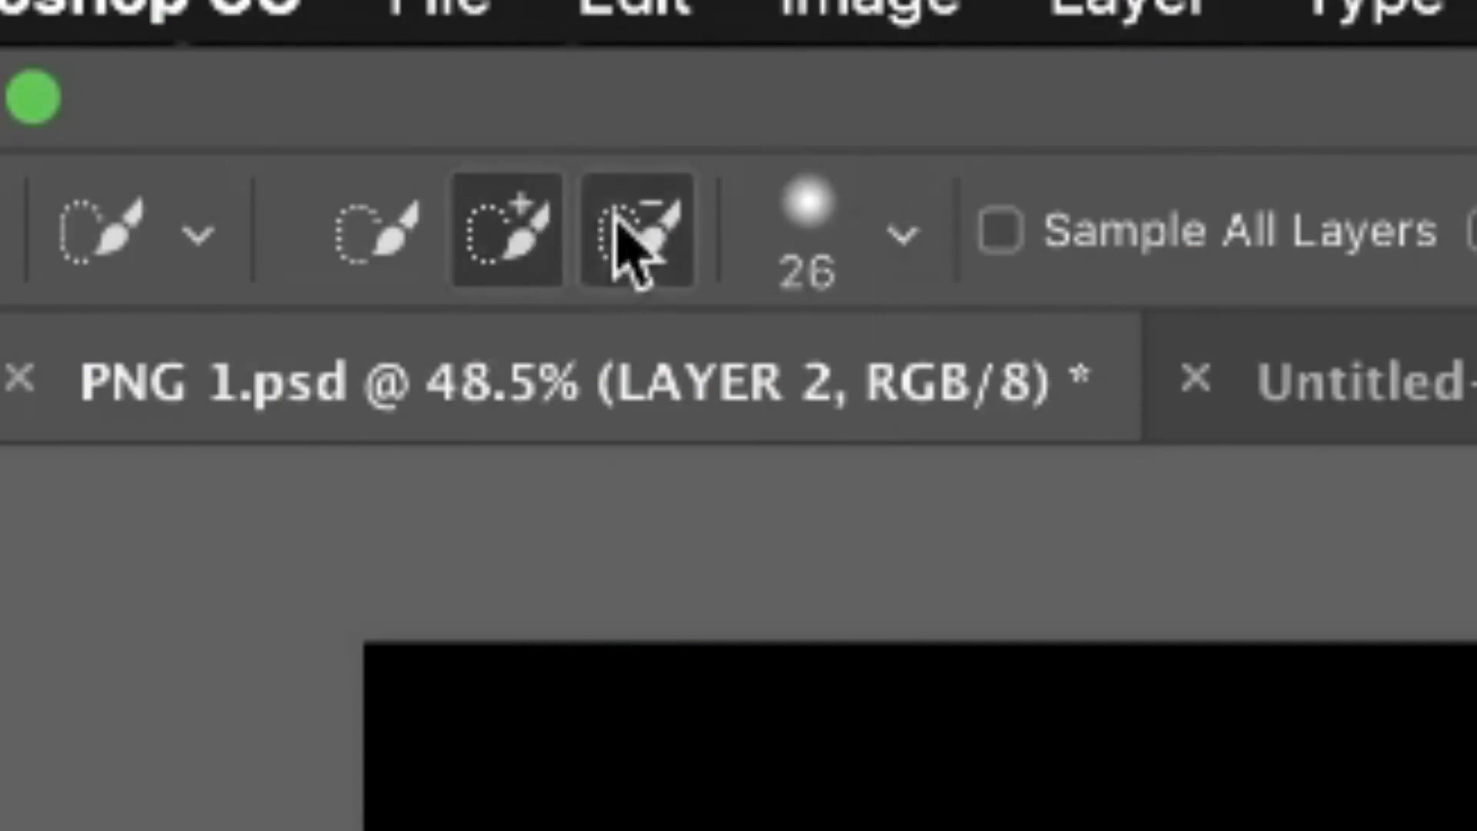
left_click(627, 244)
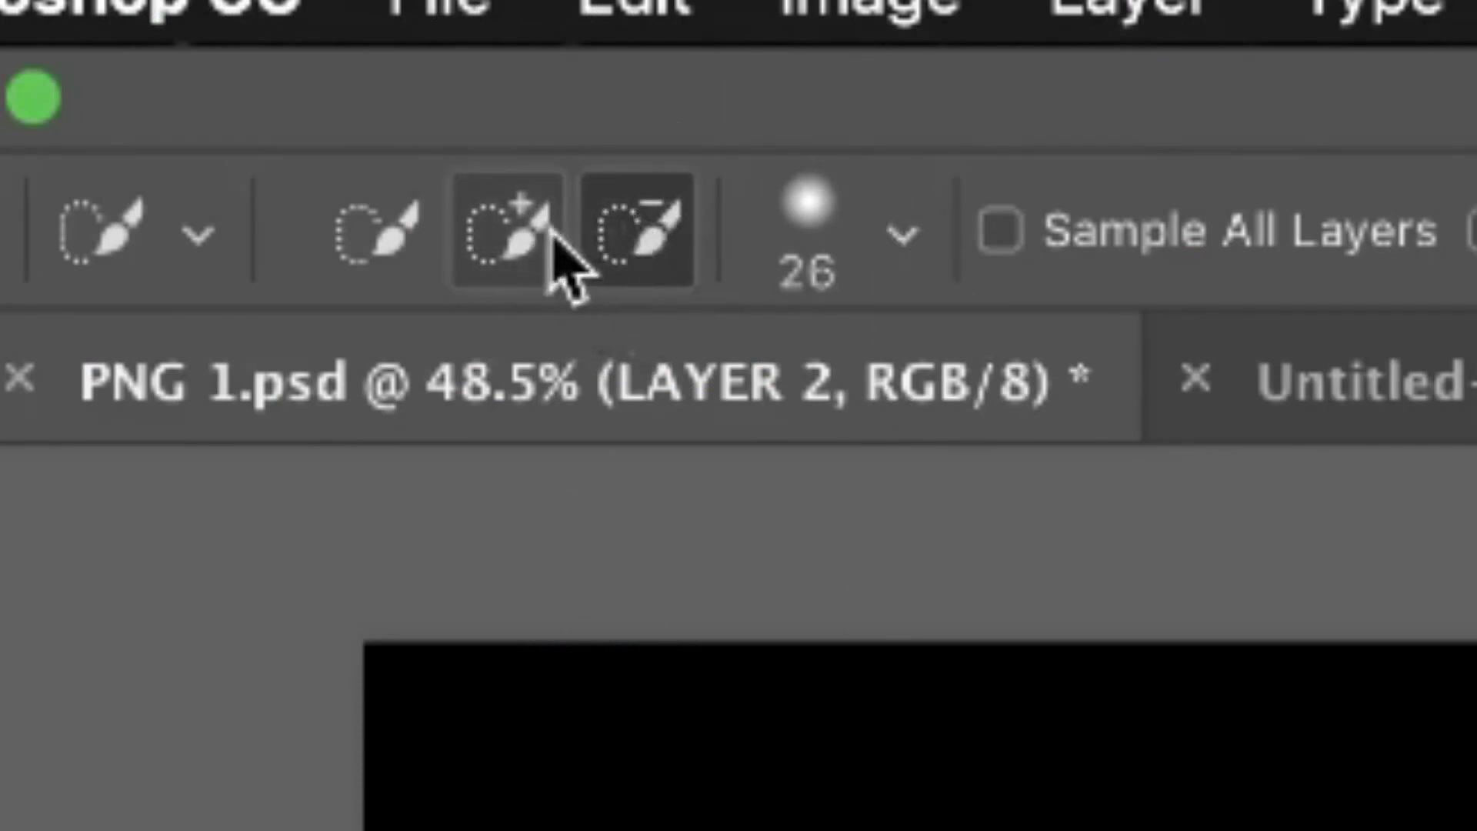
left_click(538, 260)
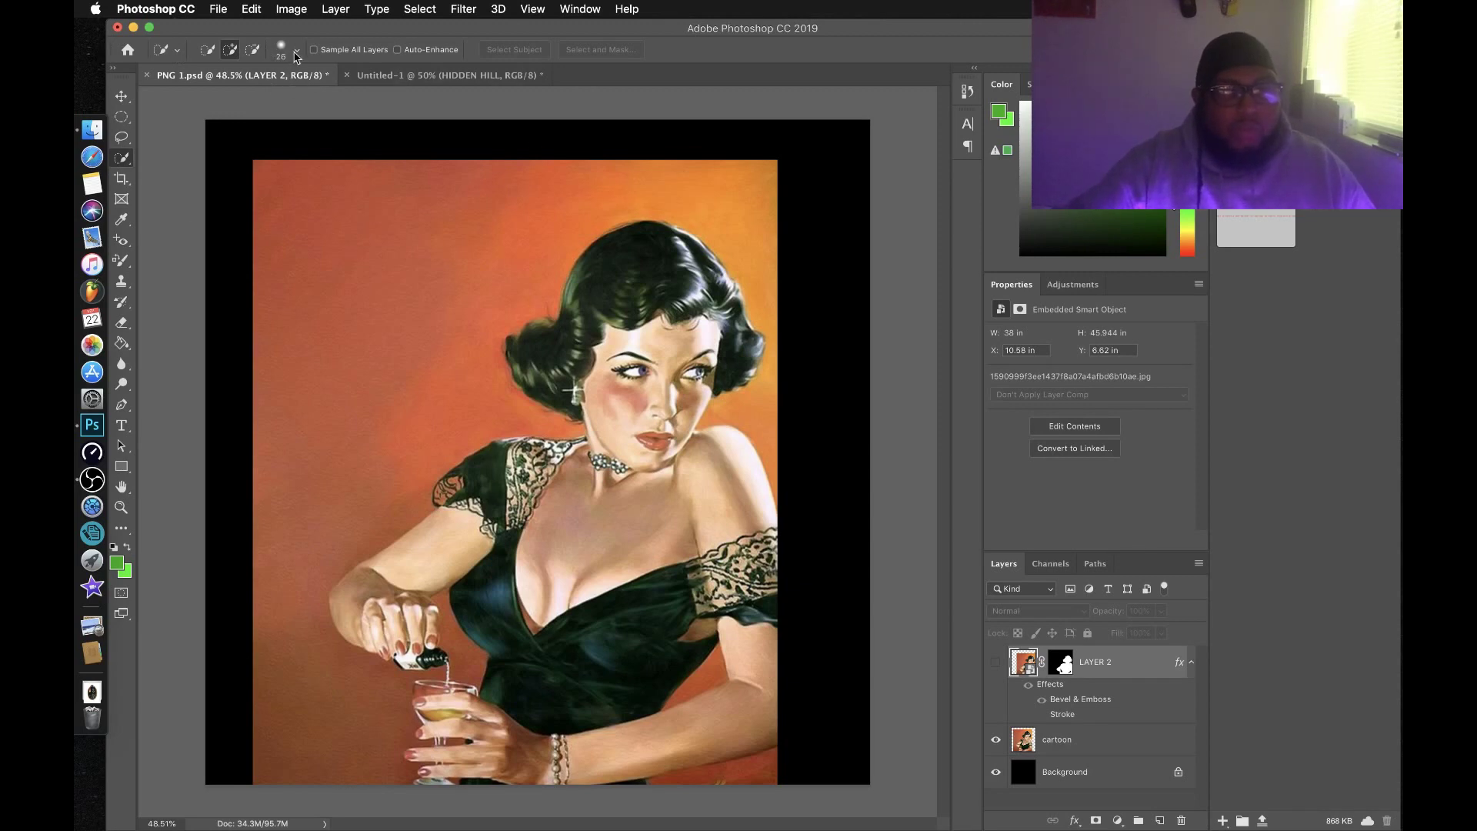
left_click(296, 54)
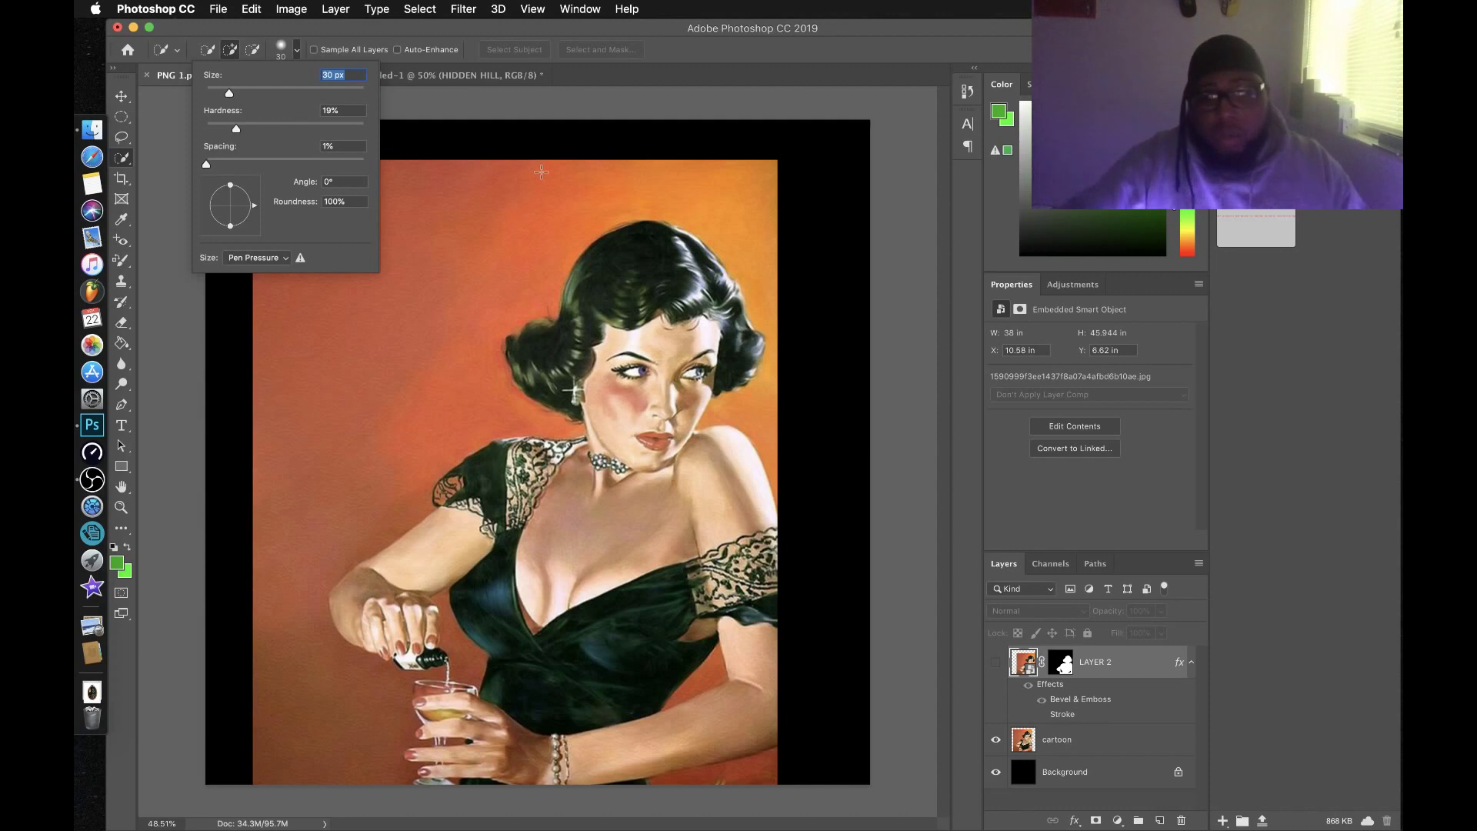
left_click(167, 227)
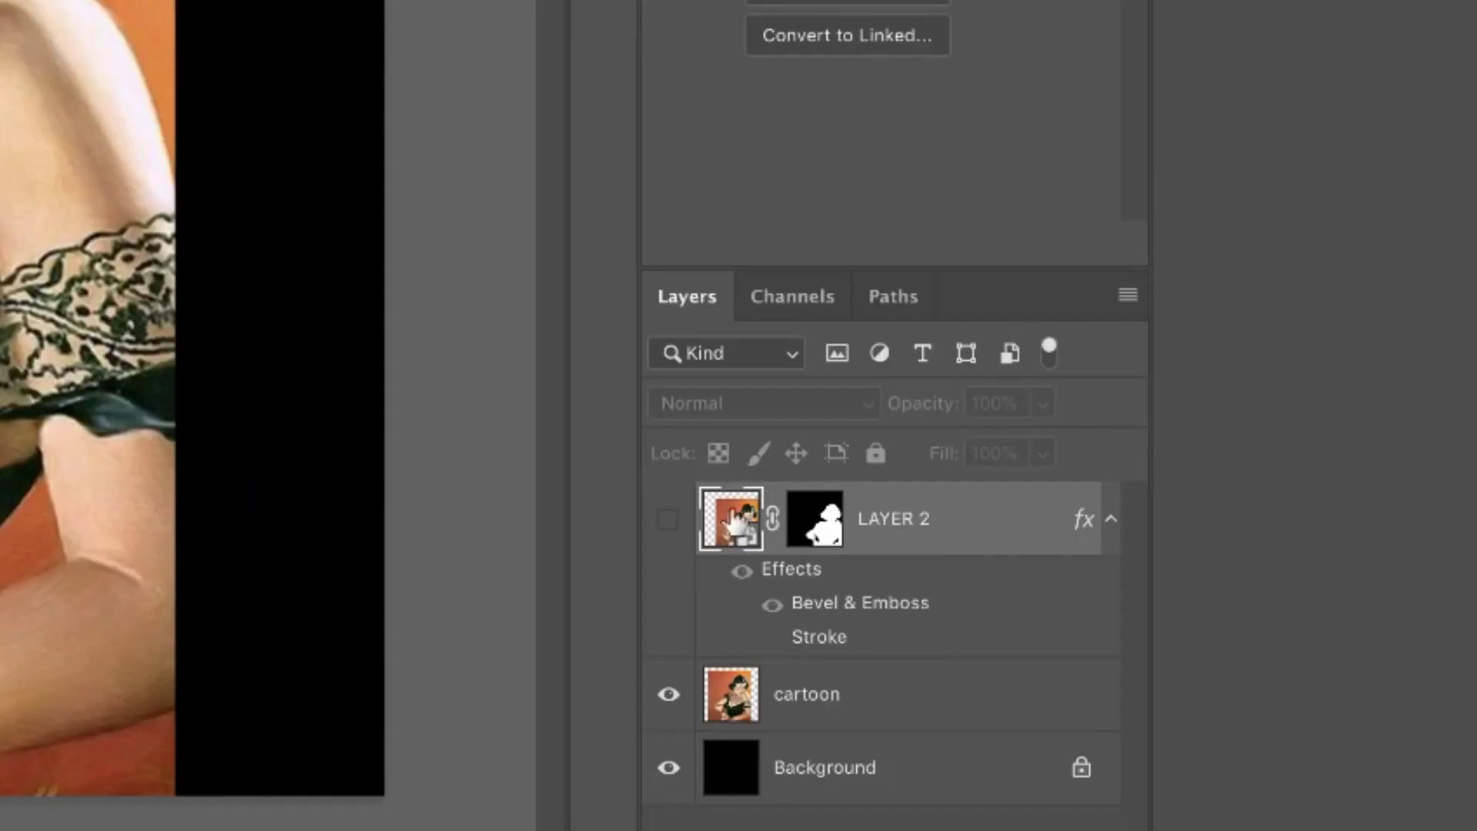
- Make the cartoon layer active and quick-select the woman's figure from her hair down to her arms and hands
left_click(995, 663)
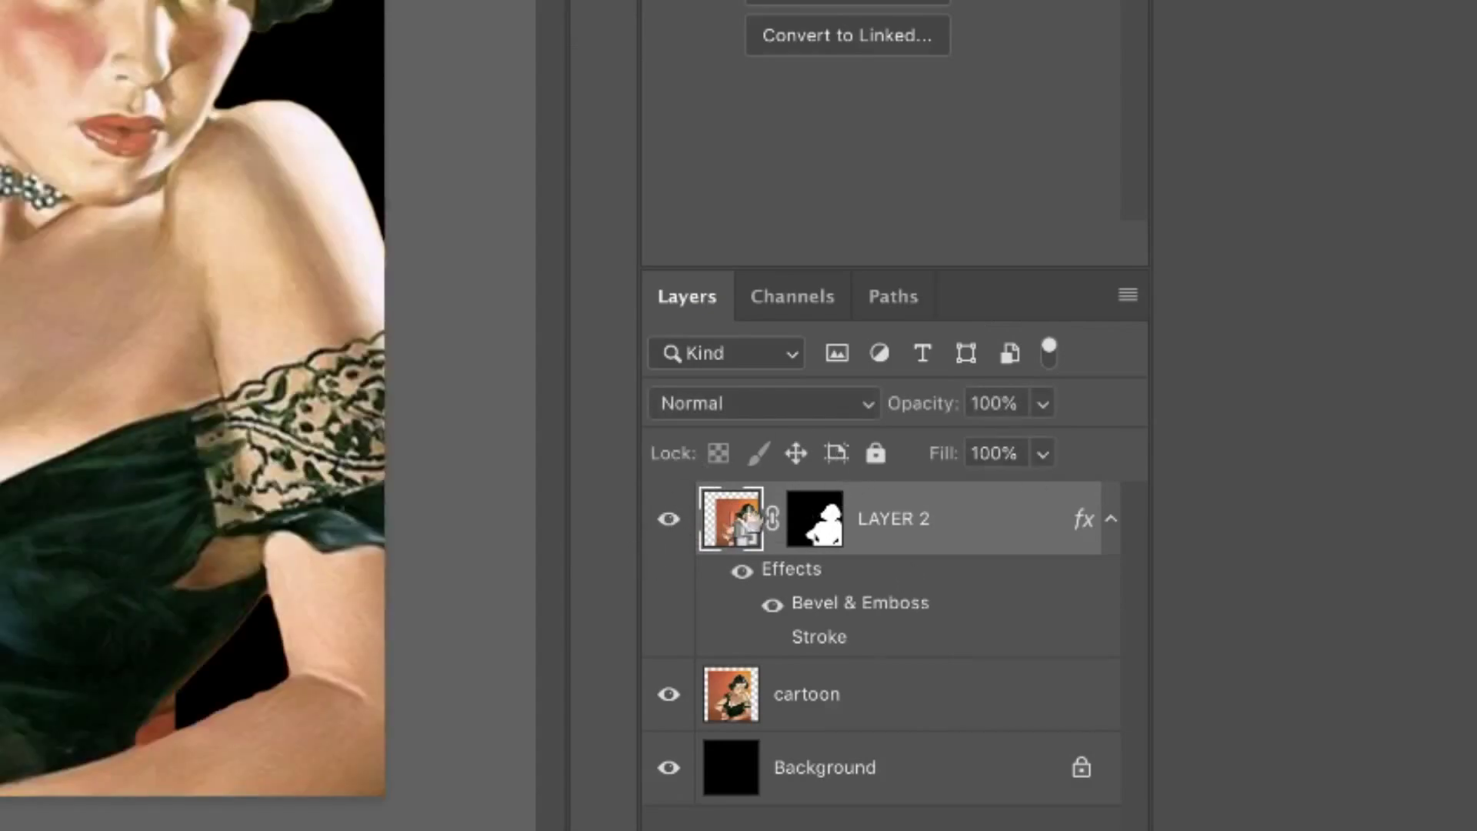
left_click(669, 518)
left_click(806, 694)
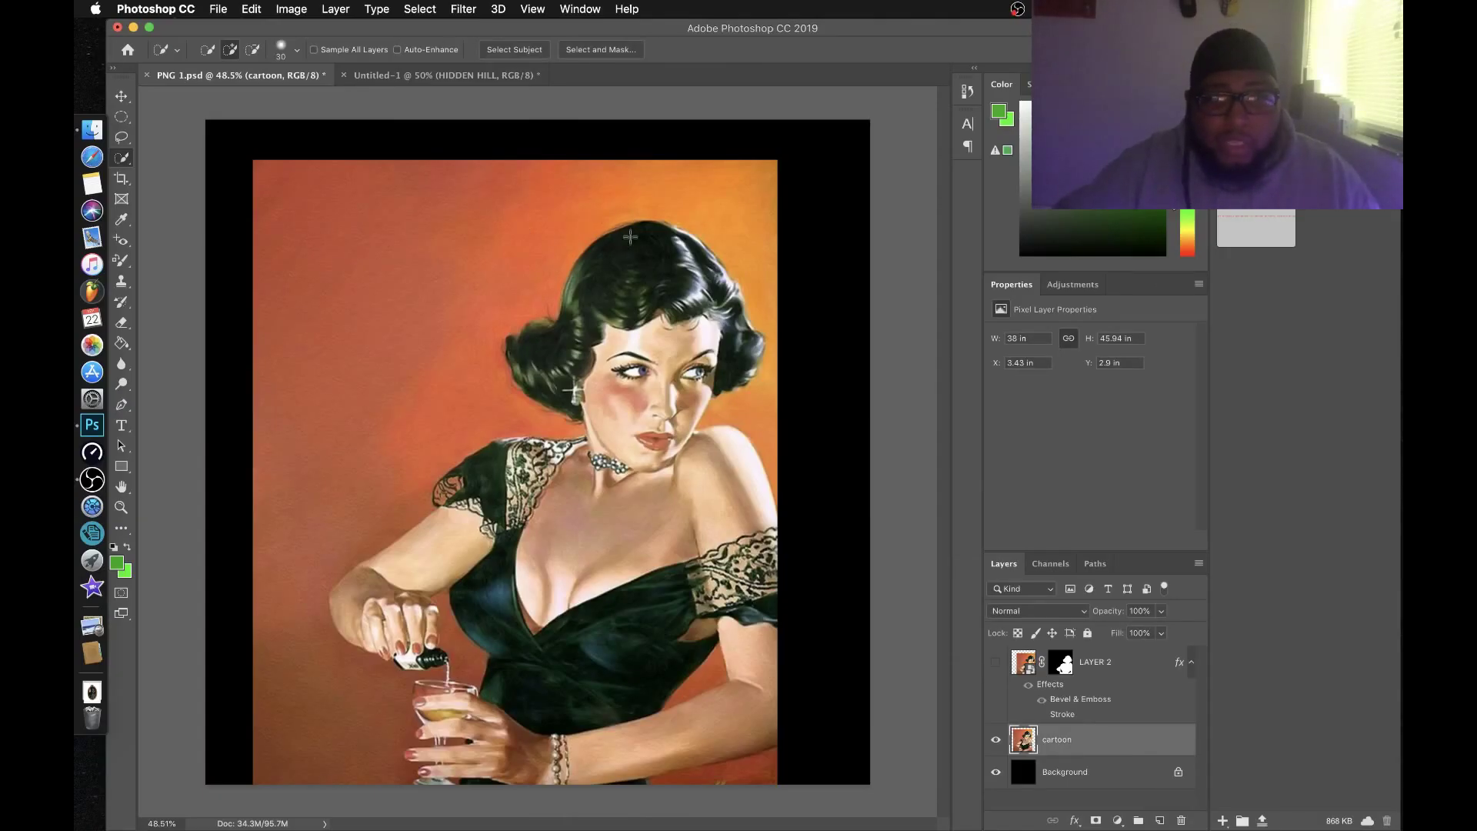
left_click_drag(630, 225, 619, 257)
mouse_move(573, 392)
left_mouse_down()
mouse_move(569, 379)
mouse_move(570, 477)
mouse_move(630, 454)
mouse_move(531, 608)
left_mouse_up()
mouse_move(450, 537)
left_mouse_down()
mouse_move(419, 575)
mouse_move(397, 563)
mouse_move(396, 635)
left_mouse_up()
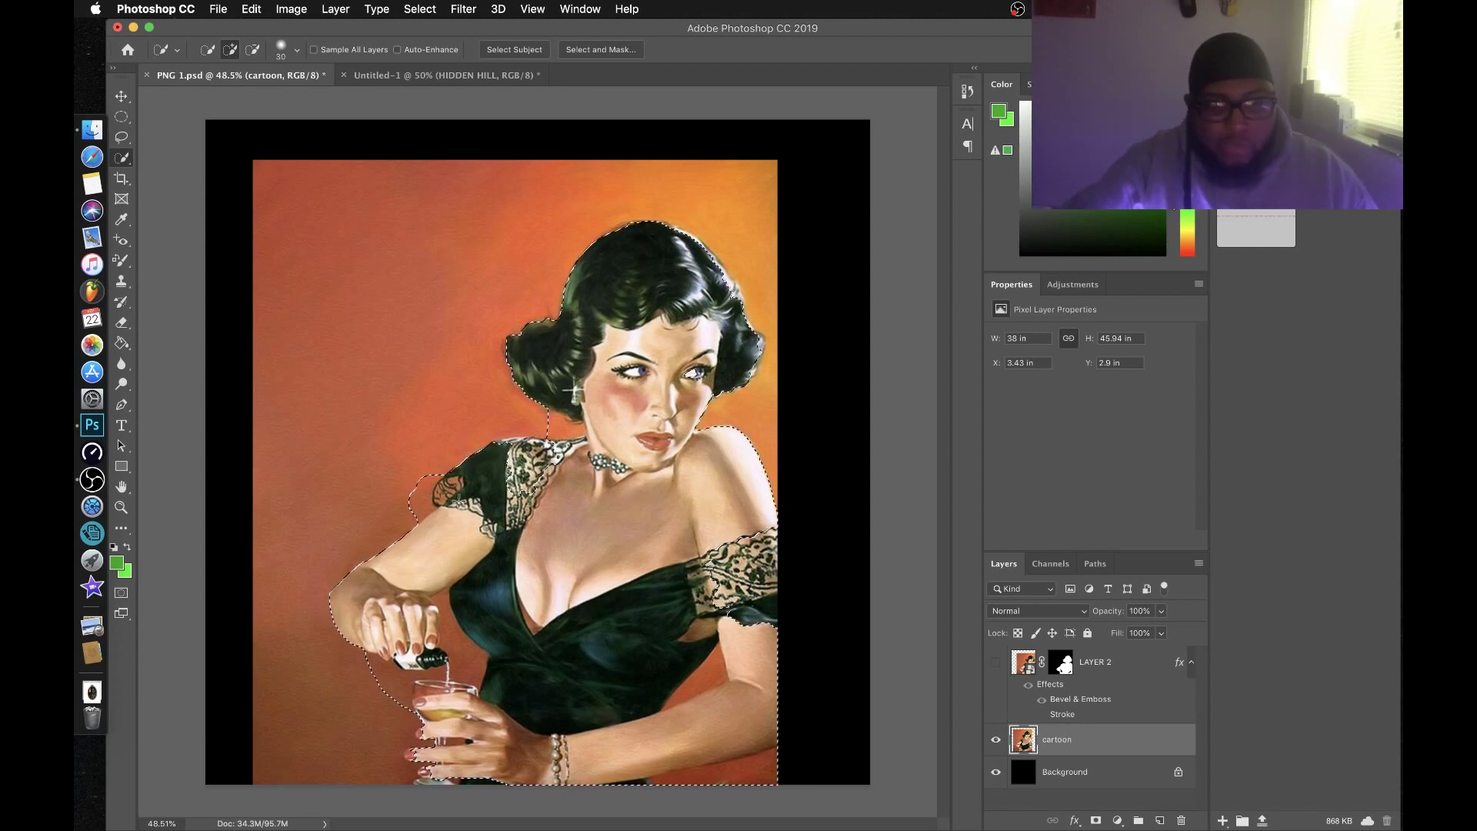
- Refine the selection at the lace band on the upper arm, subtracting and re-adding areas until the whole lace is included
scroll(458, 501, "up", 4)
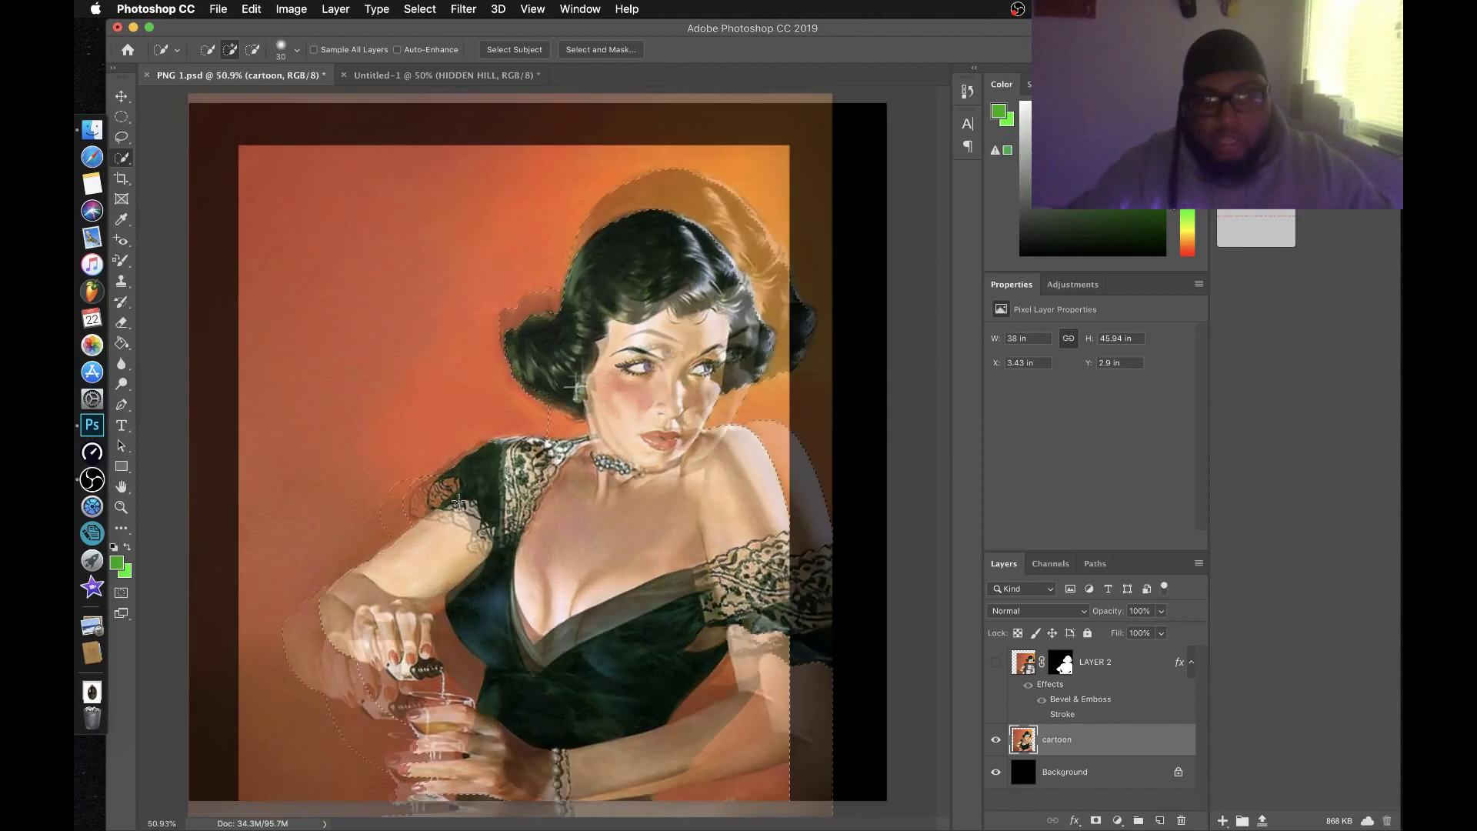
scroll(459, 501, "right", 8)
scroll(459, 501, "up", 3)
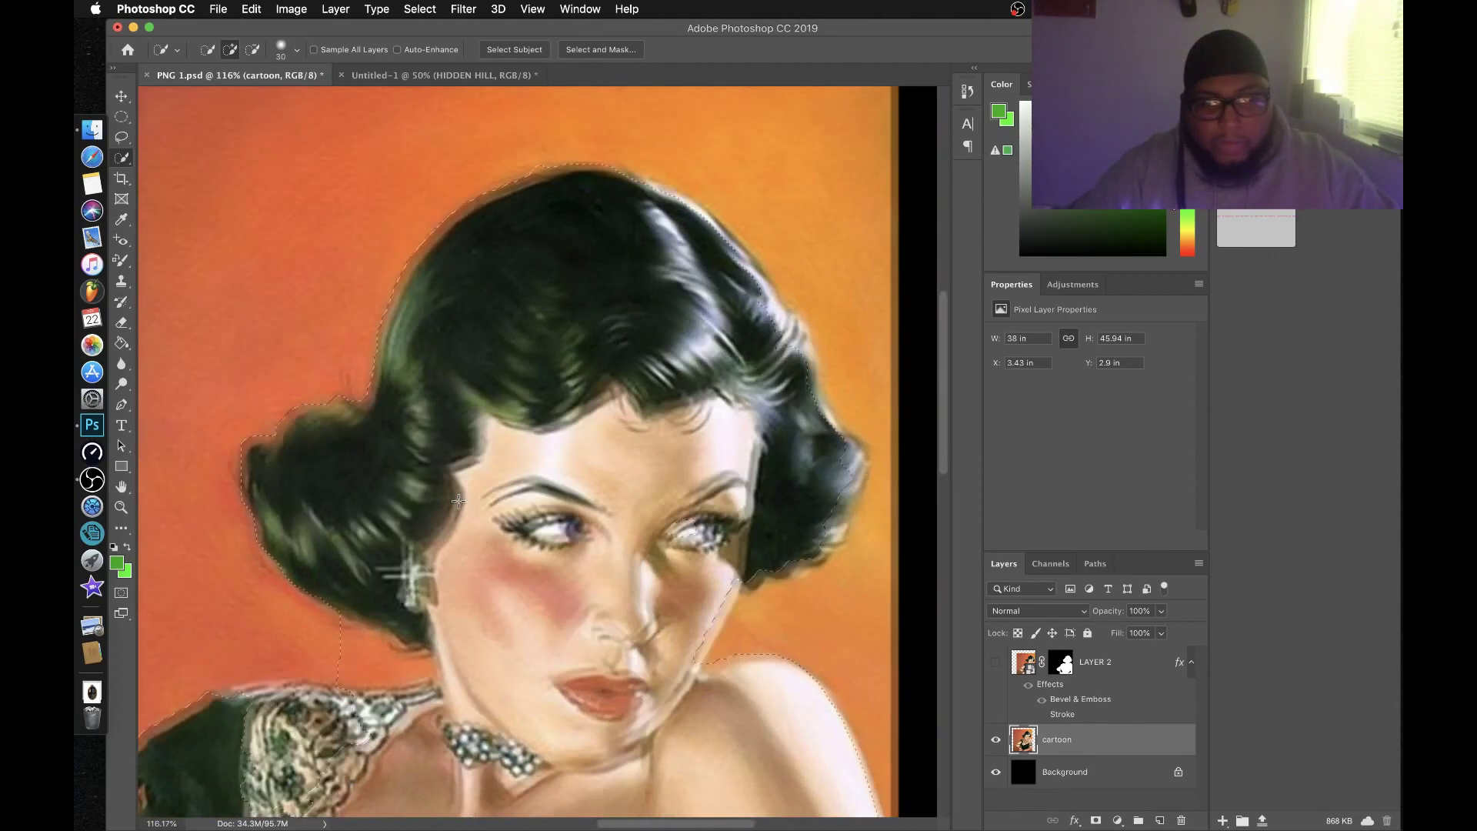
scroll(458, 500, "up", 3)
scroll(477, 492, "down", 5)
scroll(500, 489, "right", 5)
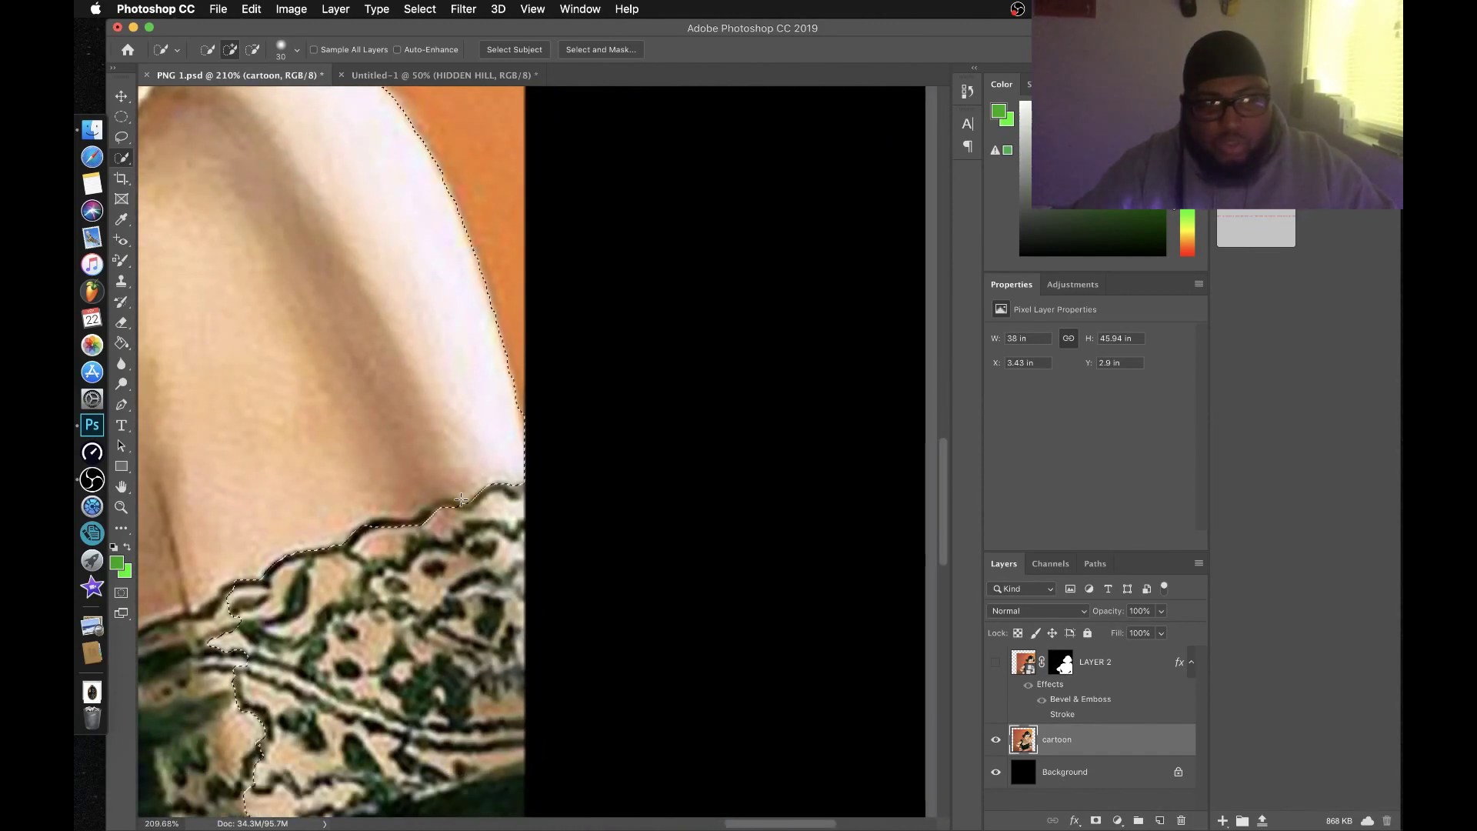
scroll(521, 482, "down", 5)
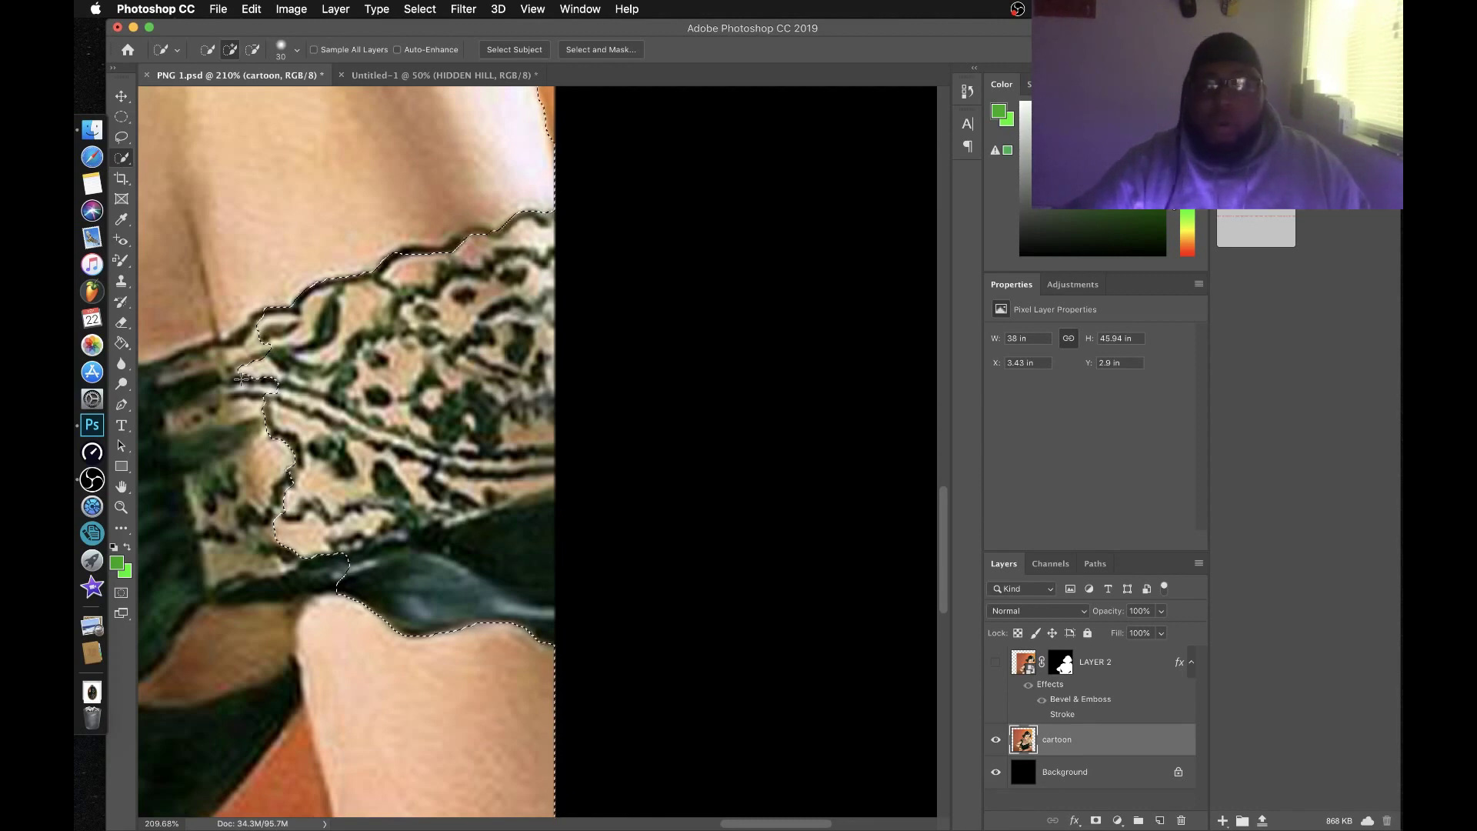
key("alt")
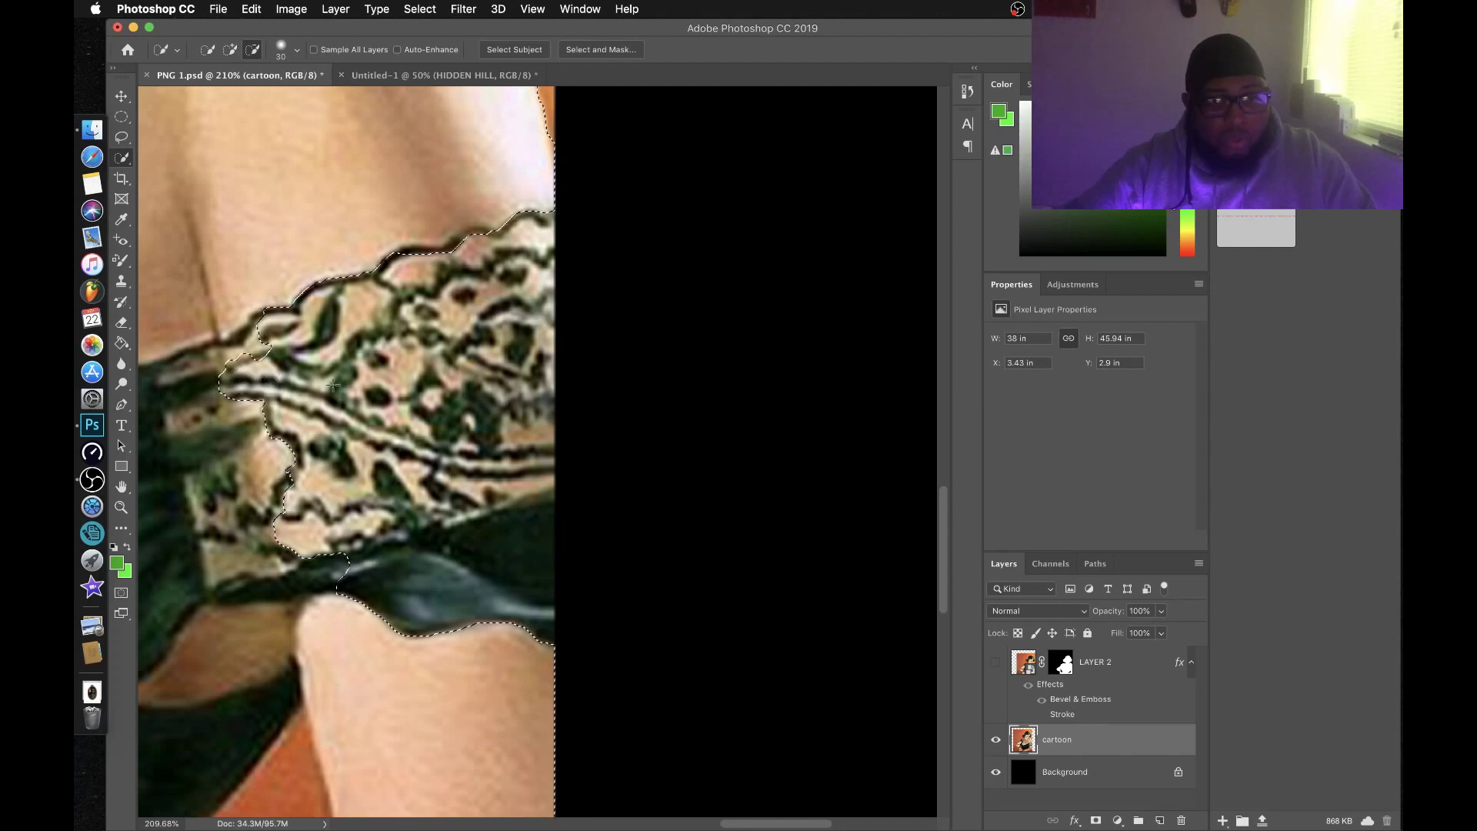
left_click(292, 466, "alt")
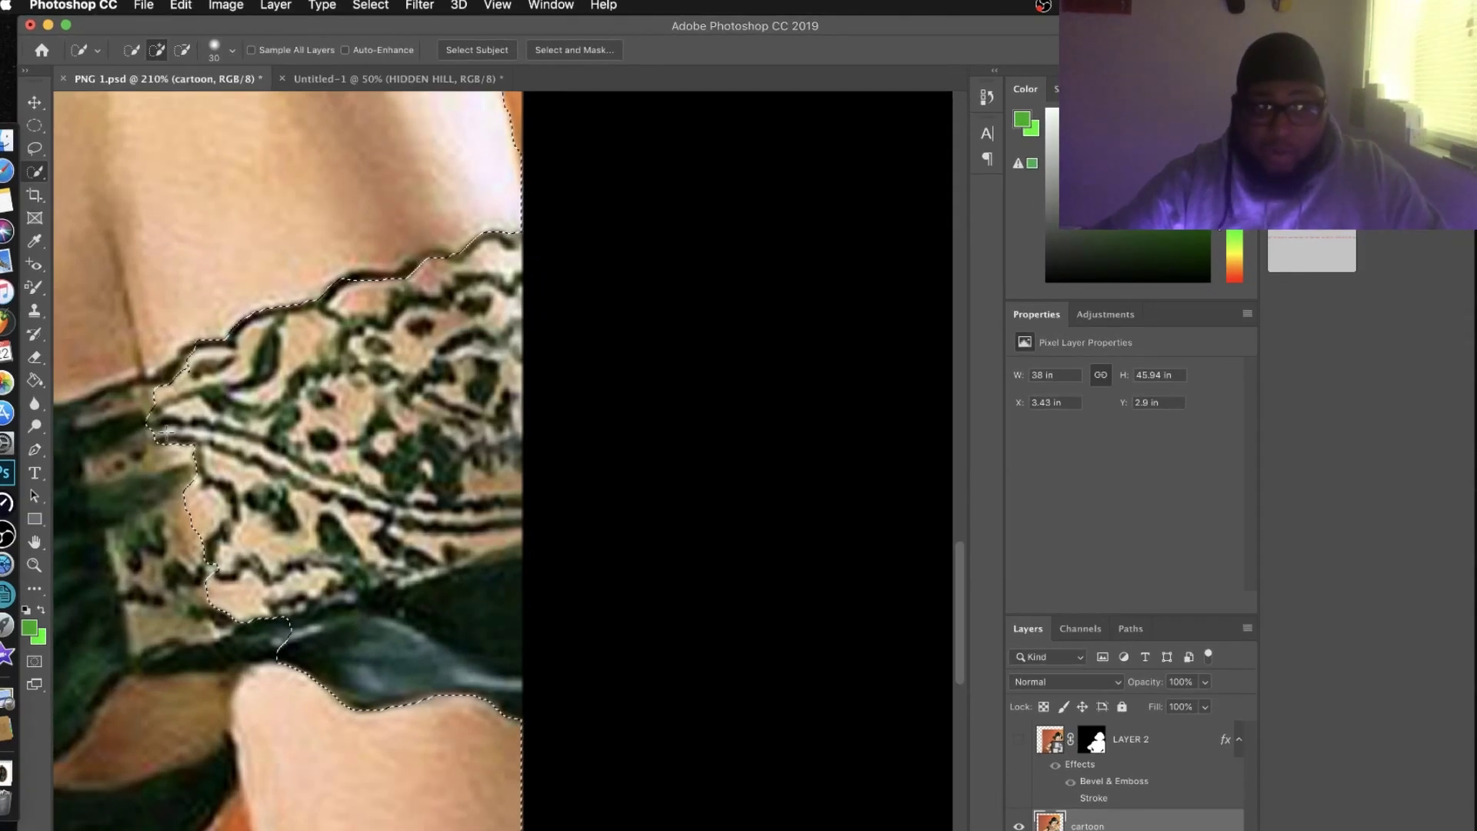
mouse_move(165, 415)
left_mouse_down()
mouse_move(419, 361)
mouse_move(461, 339)
mouse_move(472, 252)
mouse_move(485, 338)
mouse_move(431, 396)
mouse_move(431, 461)
mouse_move(400, 462)
left_mouse_up()
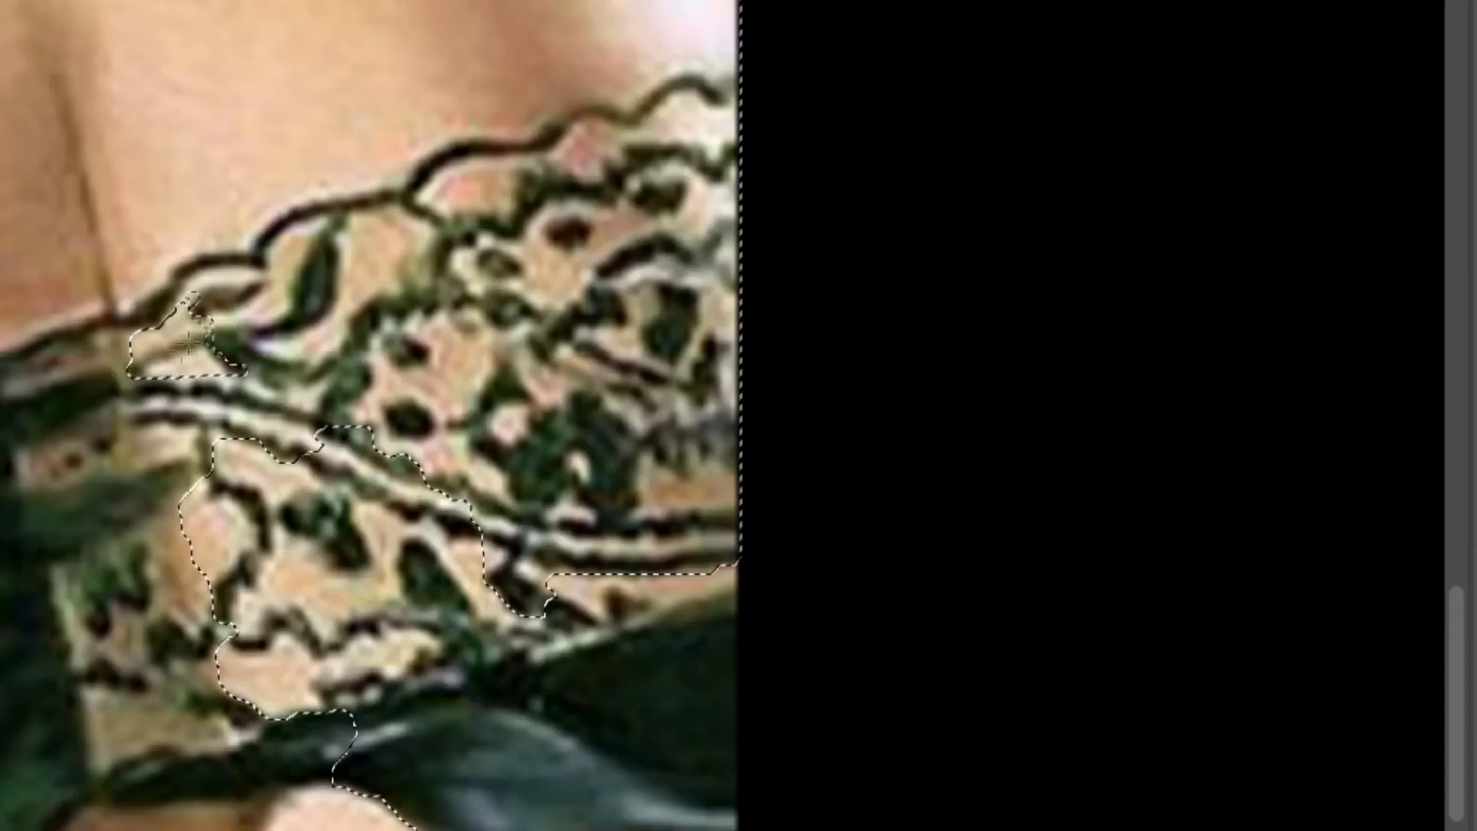
left_click(275, 365, "alt")
mouse_move(254, 693)
left_mouse_down()
mouse_move(462, 492)
mouse_move(219, 454)
mouse_move(312, 492)
left_mouse_up()
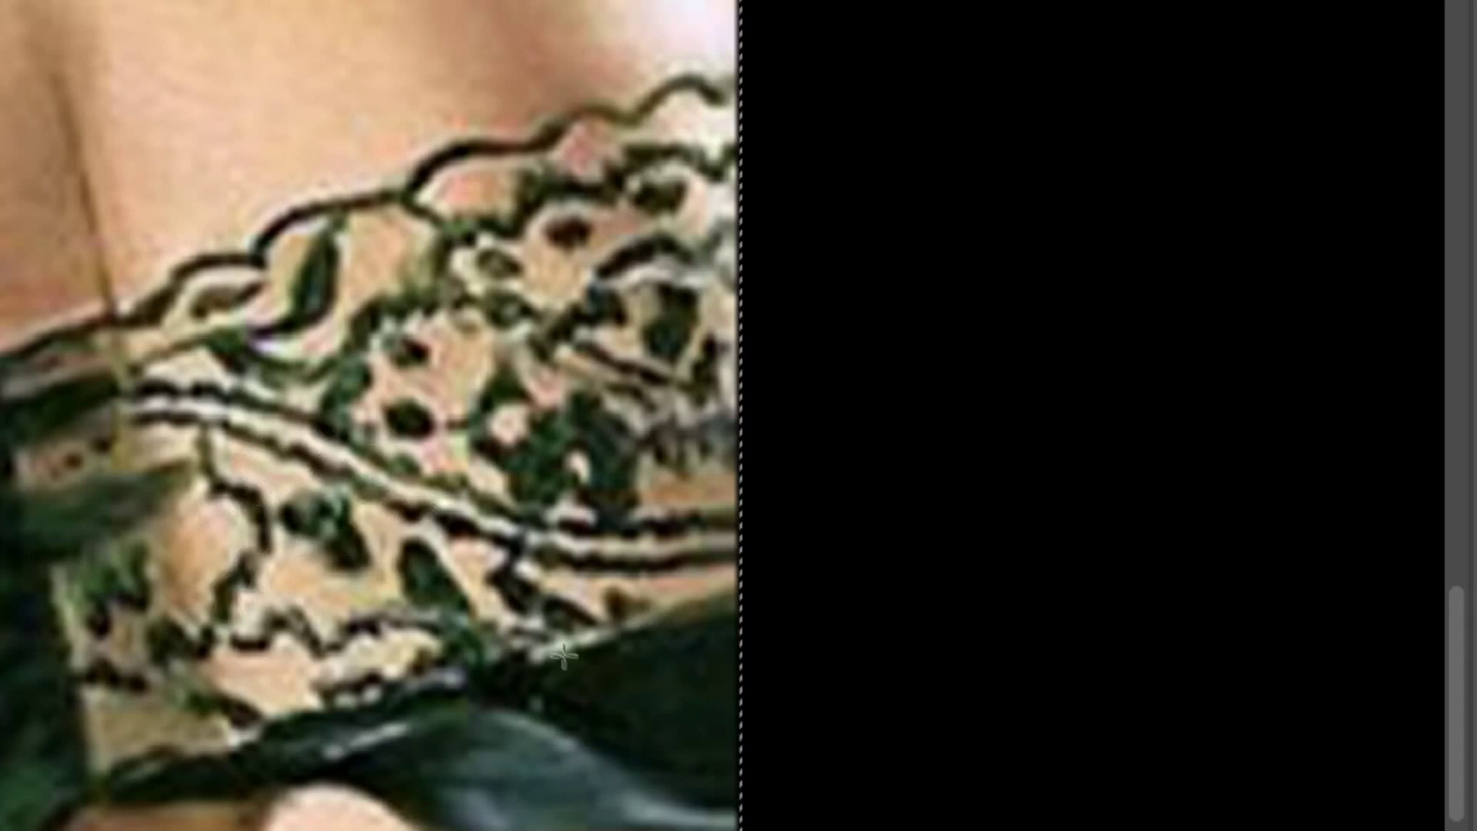
- Subtract the red background below the woman's forearm from the selection
scroll(684, 515, "down", 5)
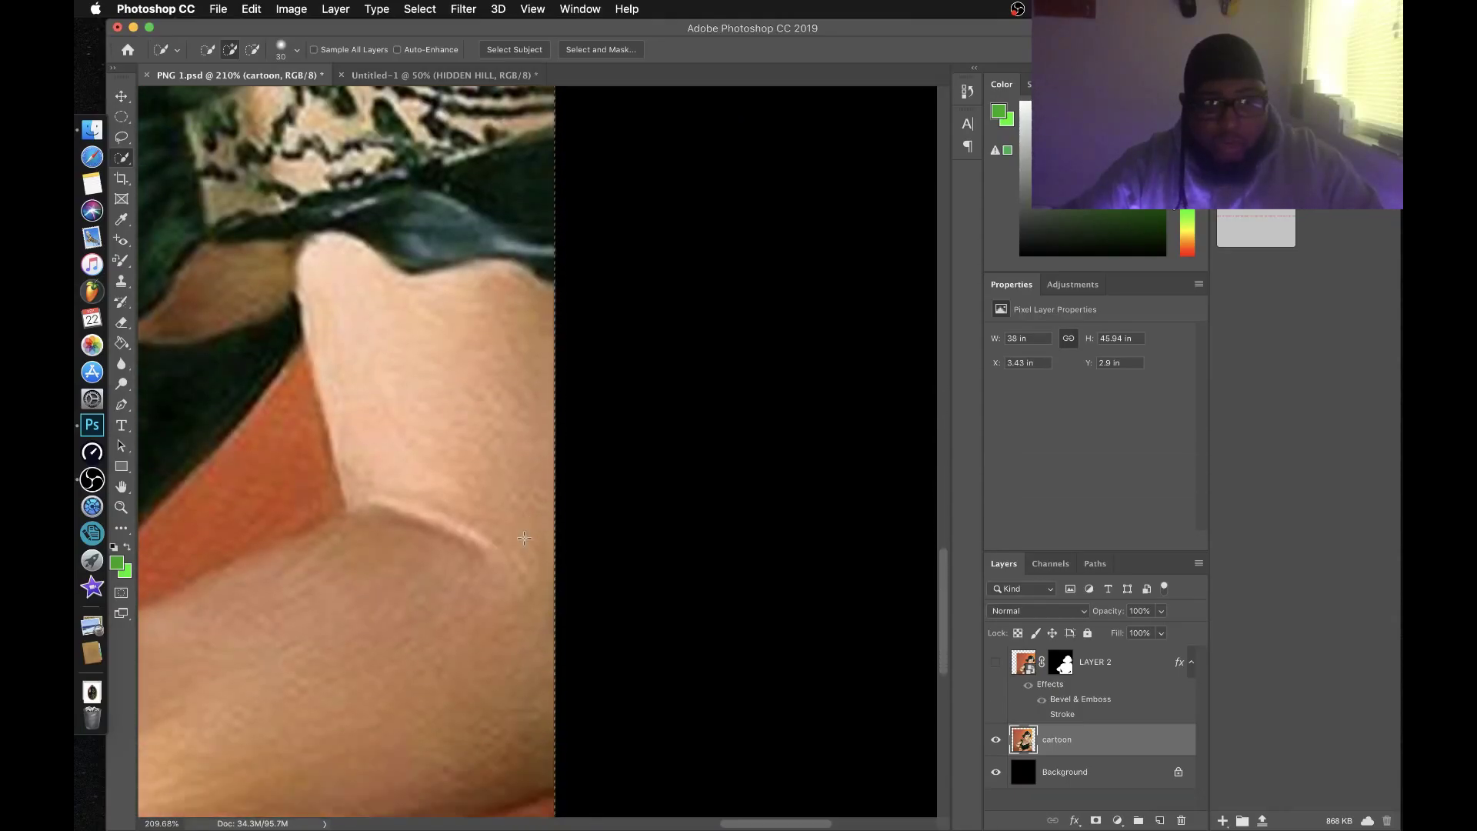
scroll(524, 537, "down", 5)
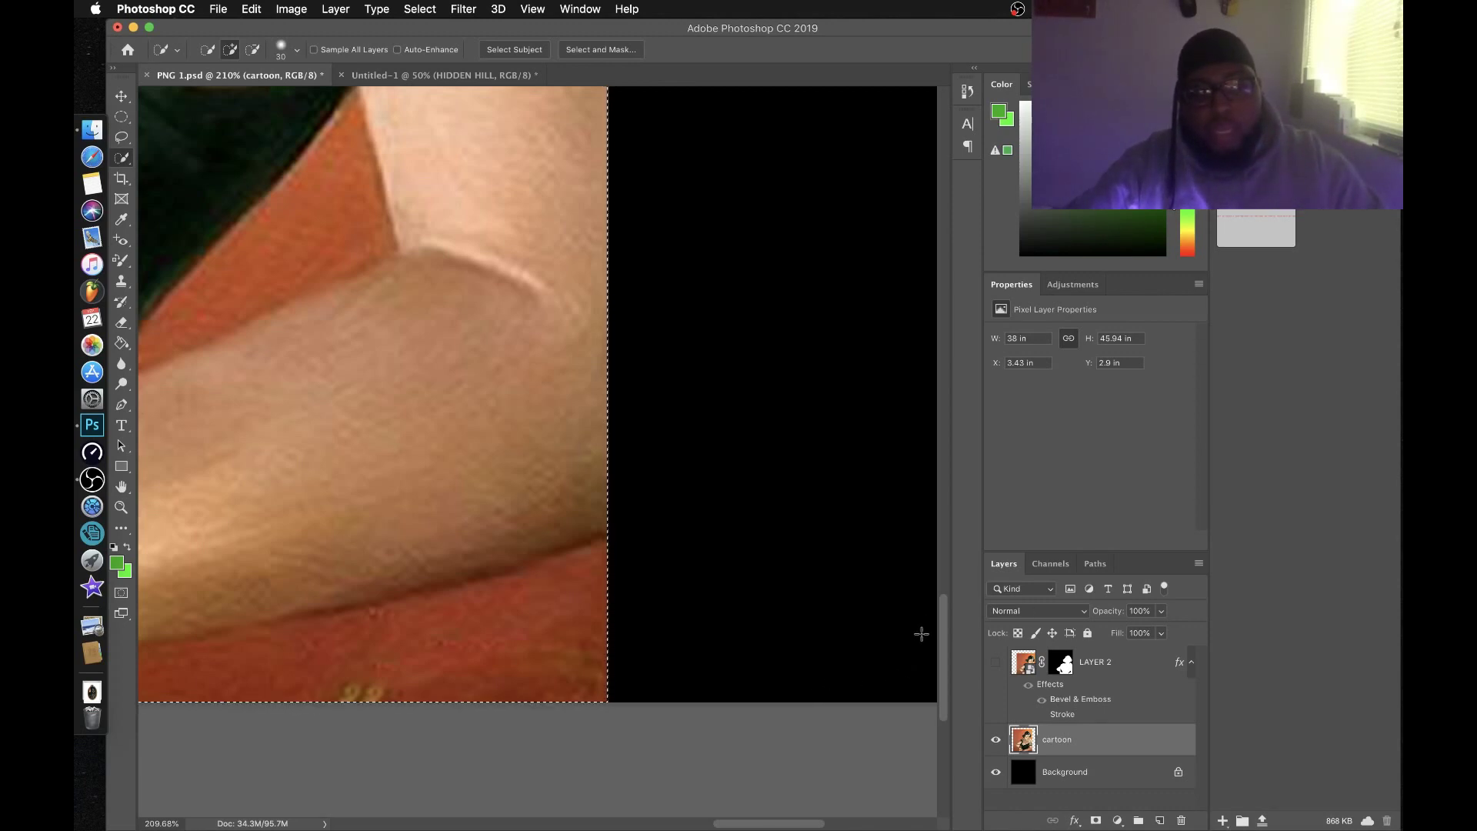
key("alt")
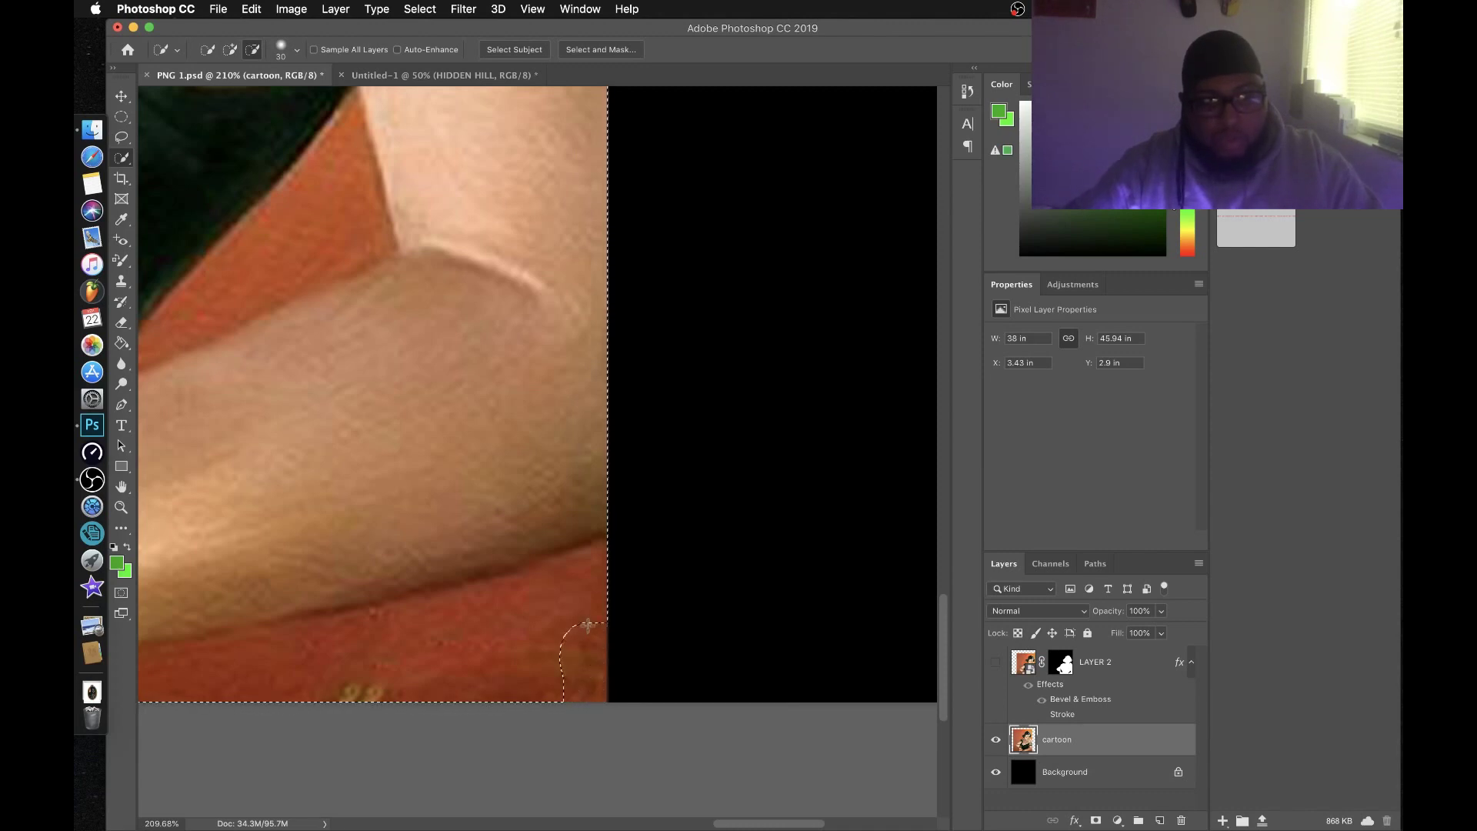
mouse_move(337, 683)
left_mouse_down()
mouse_move(292, 669)
mouse_move(154, 688)
left_mouse_up()
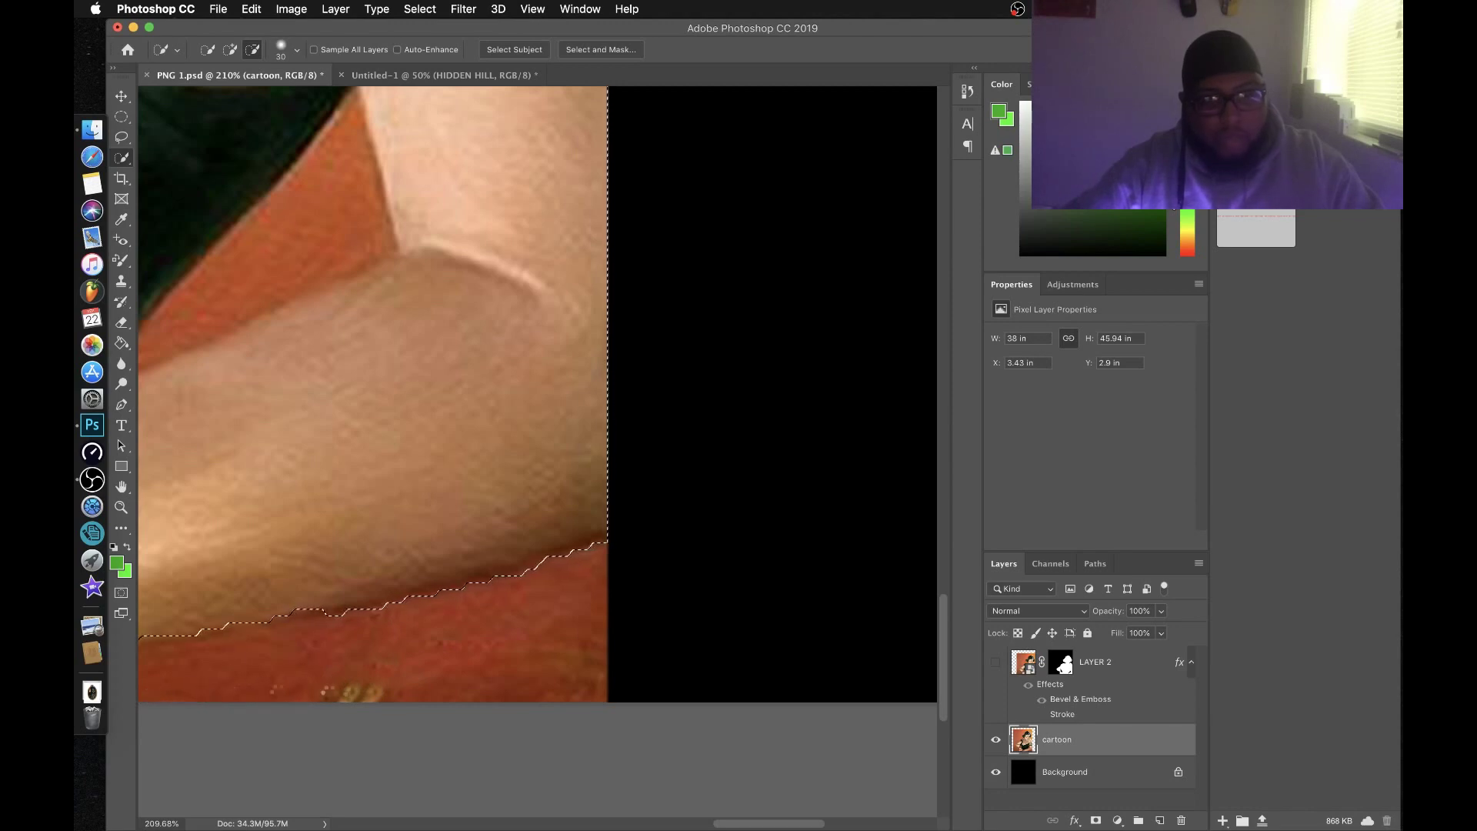
- Subtract the orange background gap between the dress and the bent arm from the selection
scroll(389, 696, "left", 5)
scroll(390, 696, "down", 2)
scroll(410, 653, "left", 2)
scroll(410, 653, "down", 1)
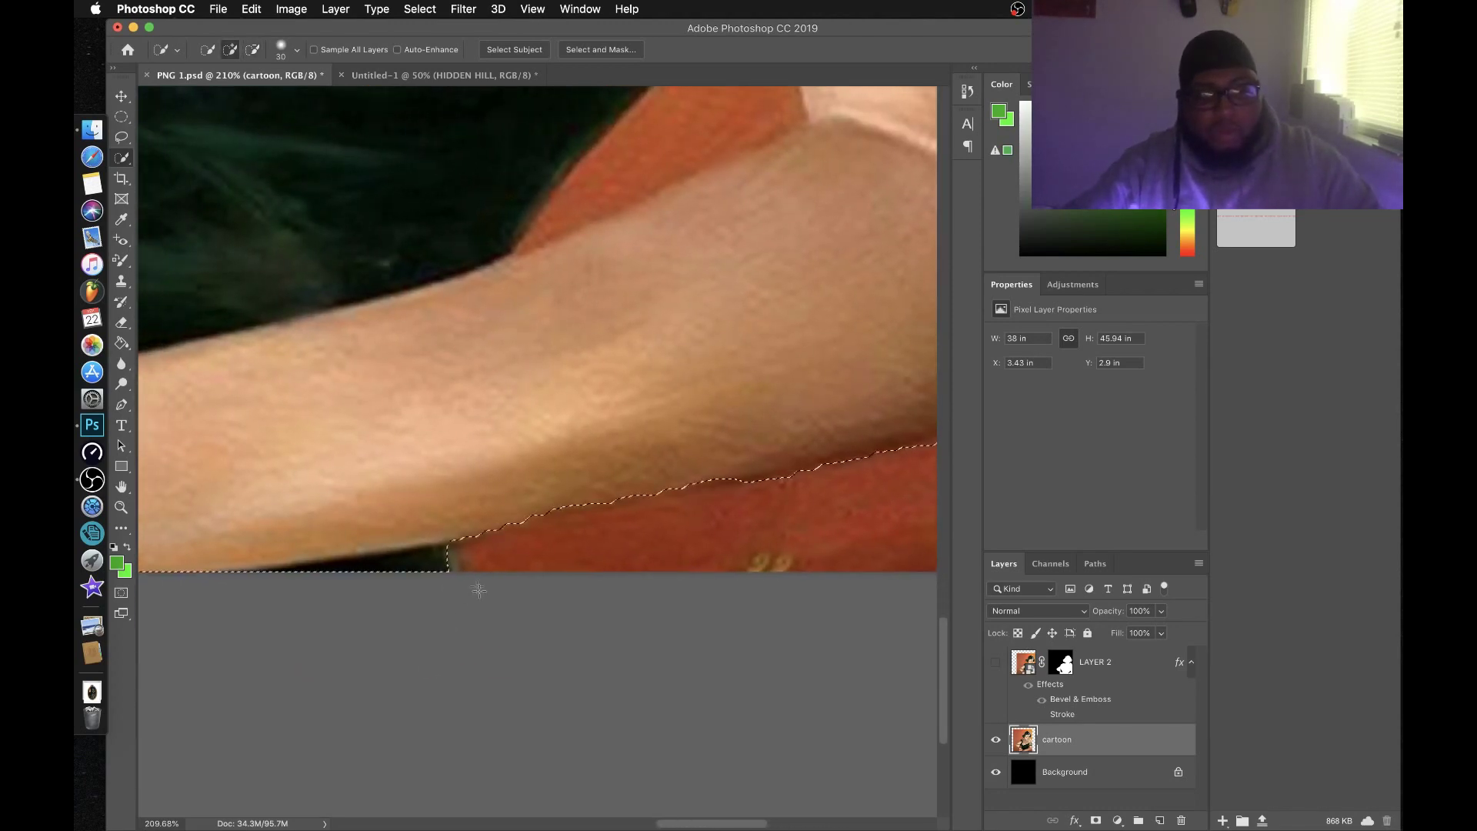
scroll(438, 593, "left", 2)
scroll(438, 593, "down", 1)
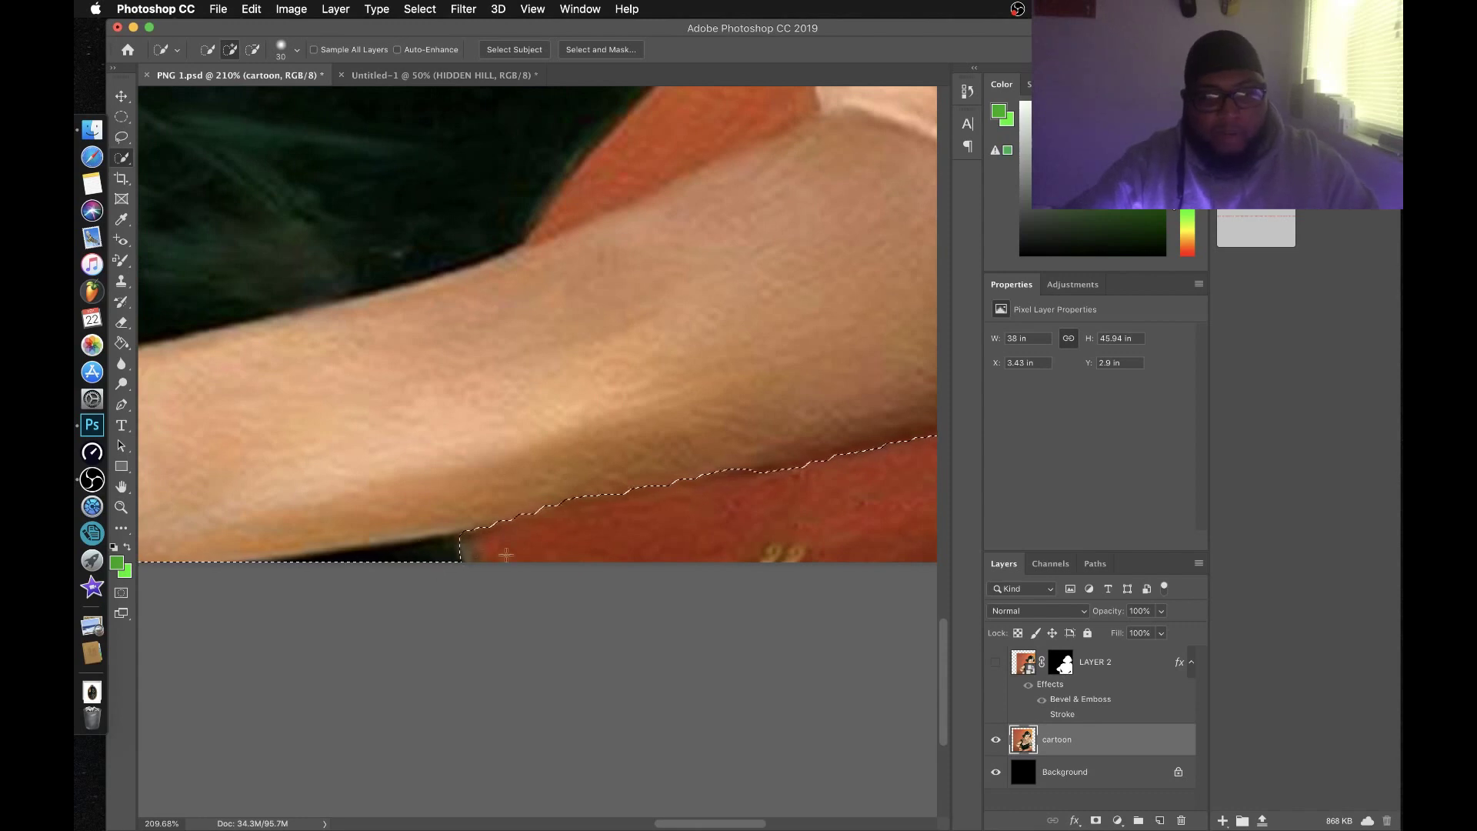
scroll(650, 522, "up", 10)
scroll(650, 522, "right", 1)
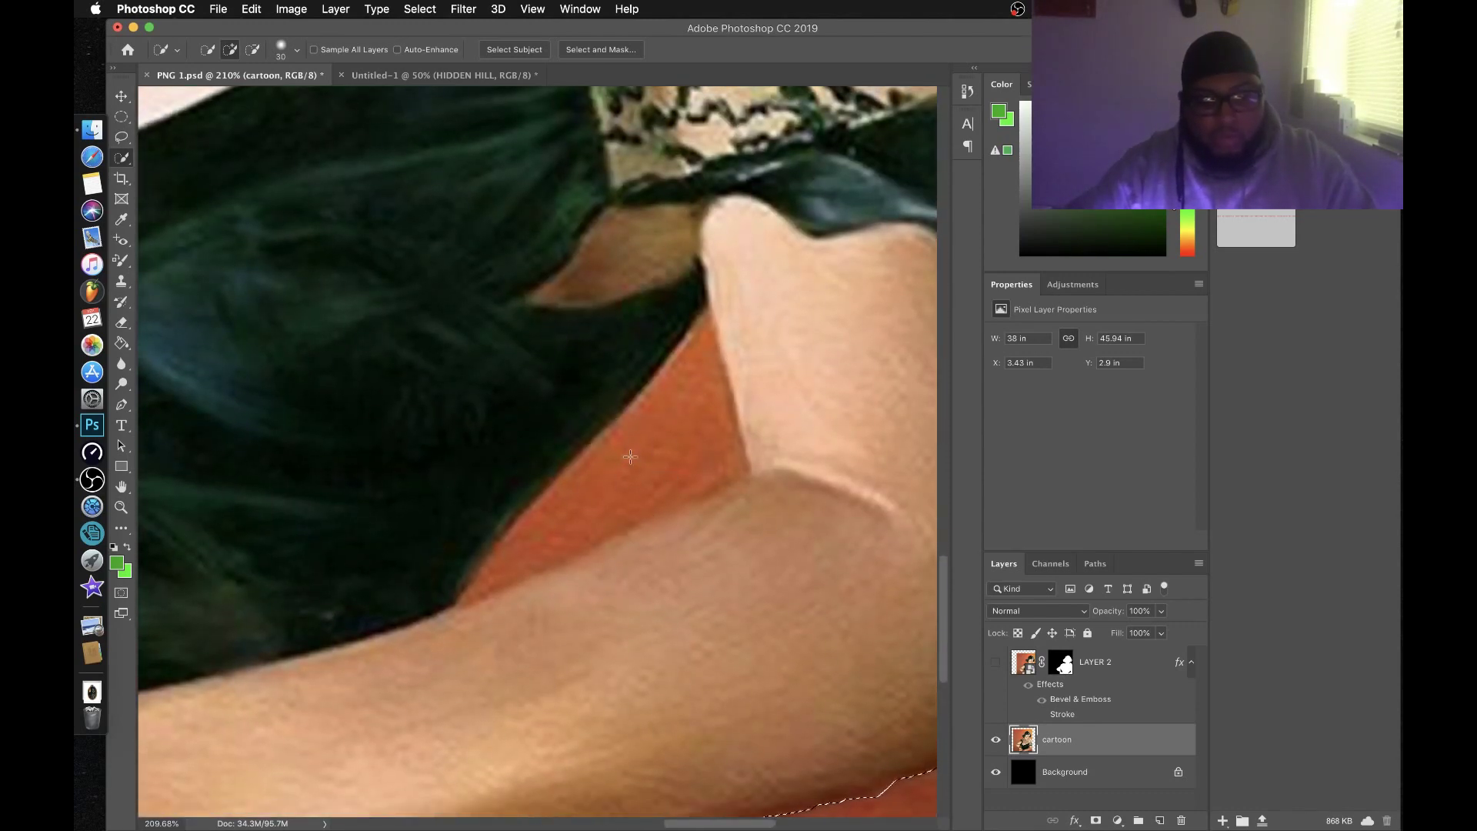
key("alt")
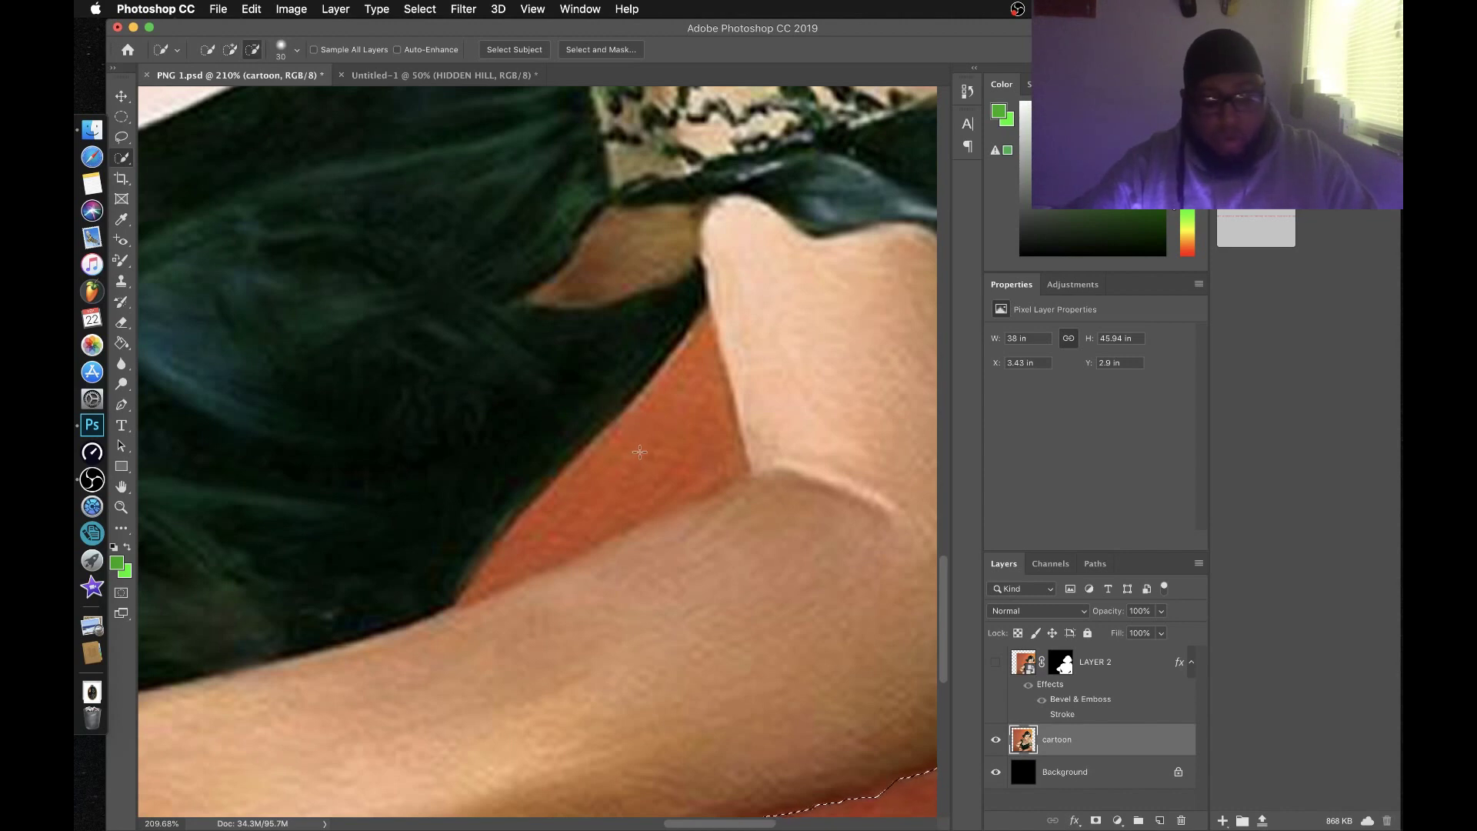
left_click(639, 451, "alt")
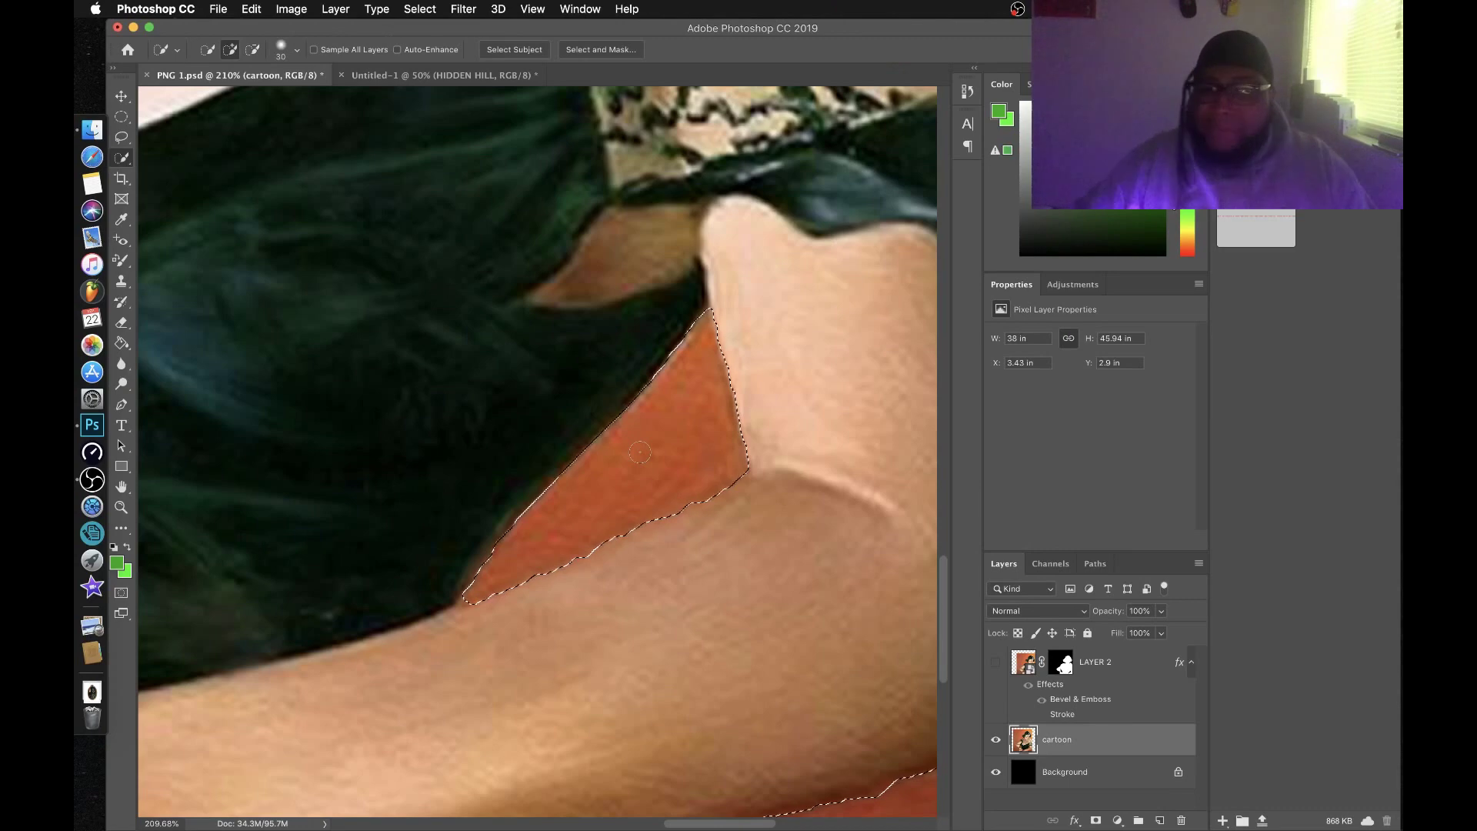
- Refine the selection around the glass-holding hand's fingertips and the glass base, subtracting the background gap beside the base
scroll(639, 451, "down", 5)
scroll(640, 452, "left", 3)
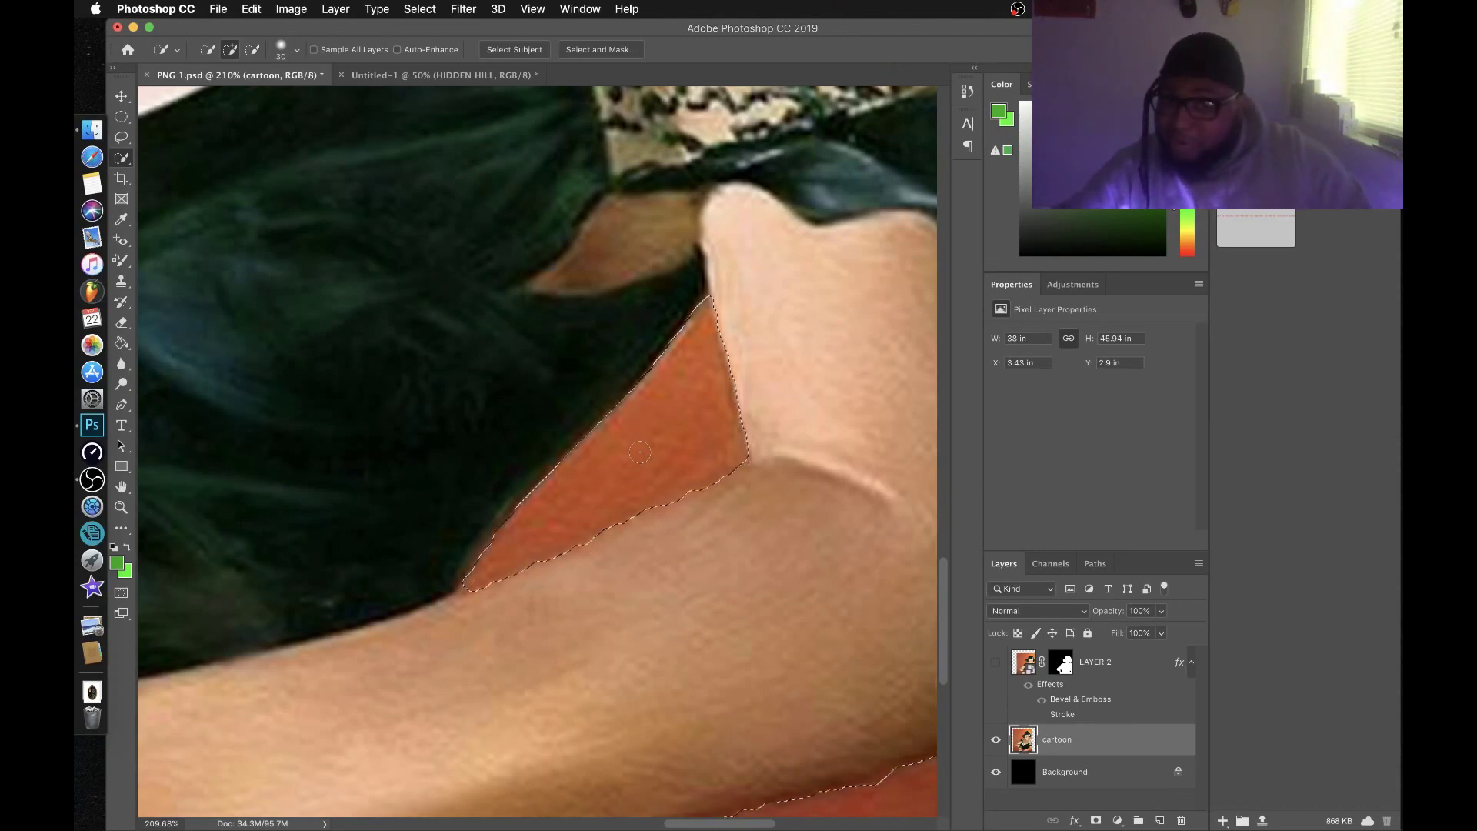
scroll(640, 452, "down", 2)
scroll(639, 452, "left", 5)
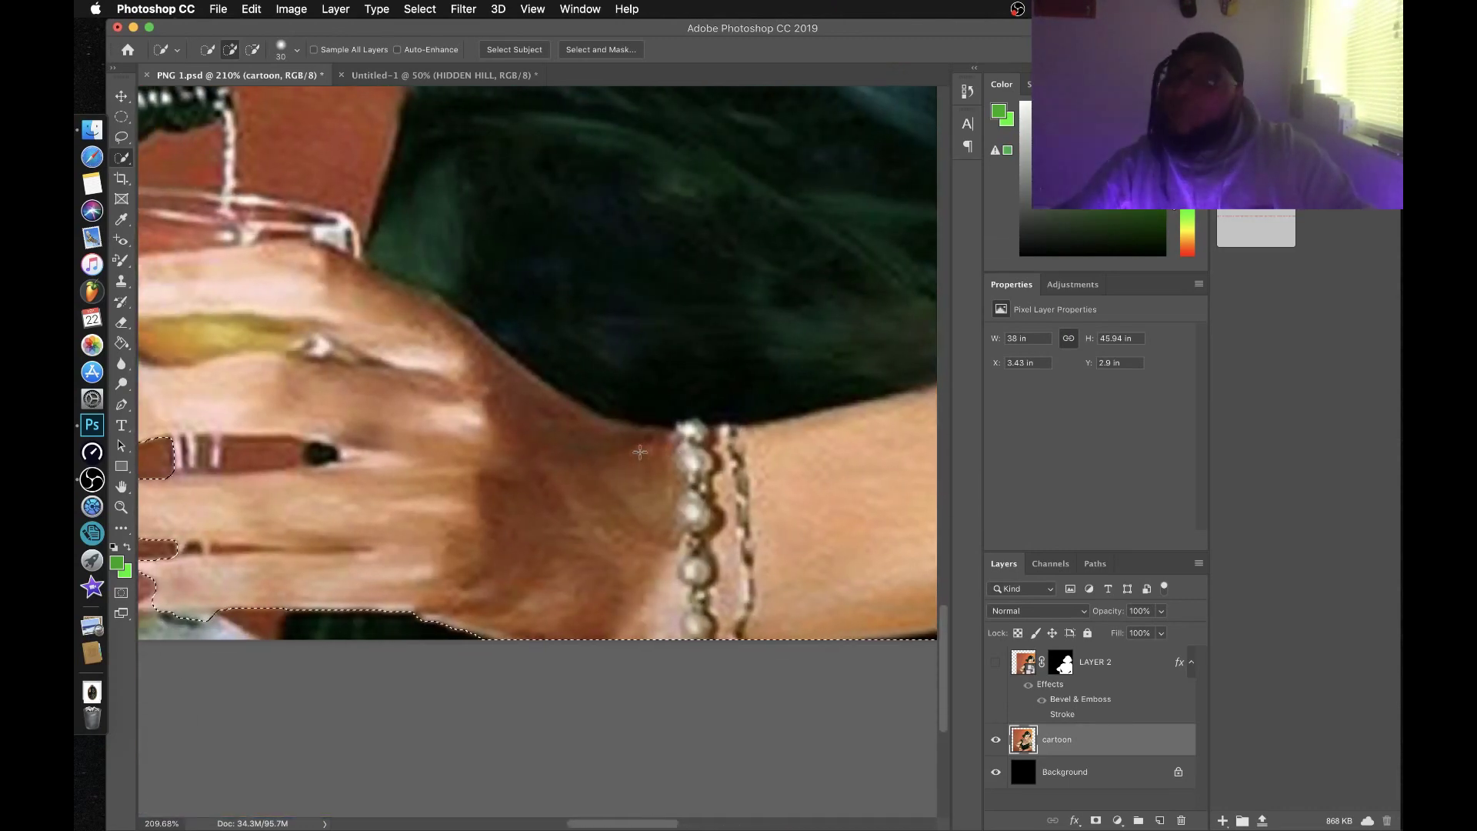
scroll(640, 451, "left", 5)
scroll(639, 452, "down", 1)
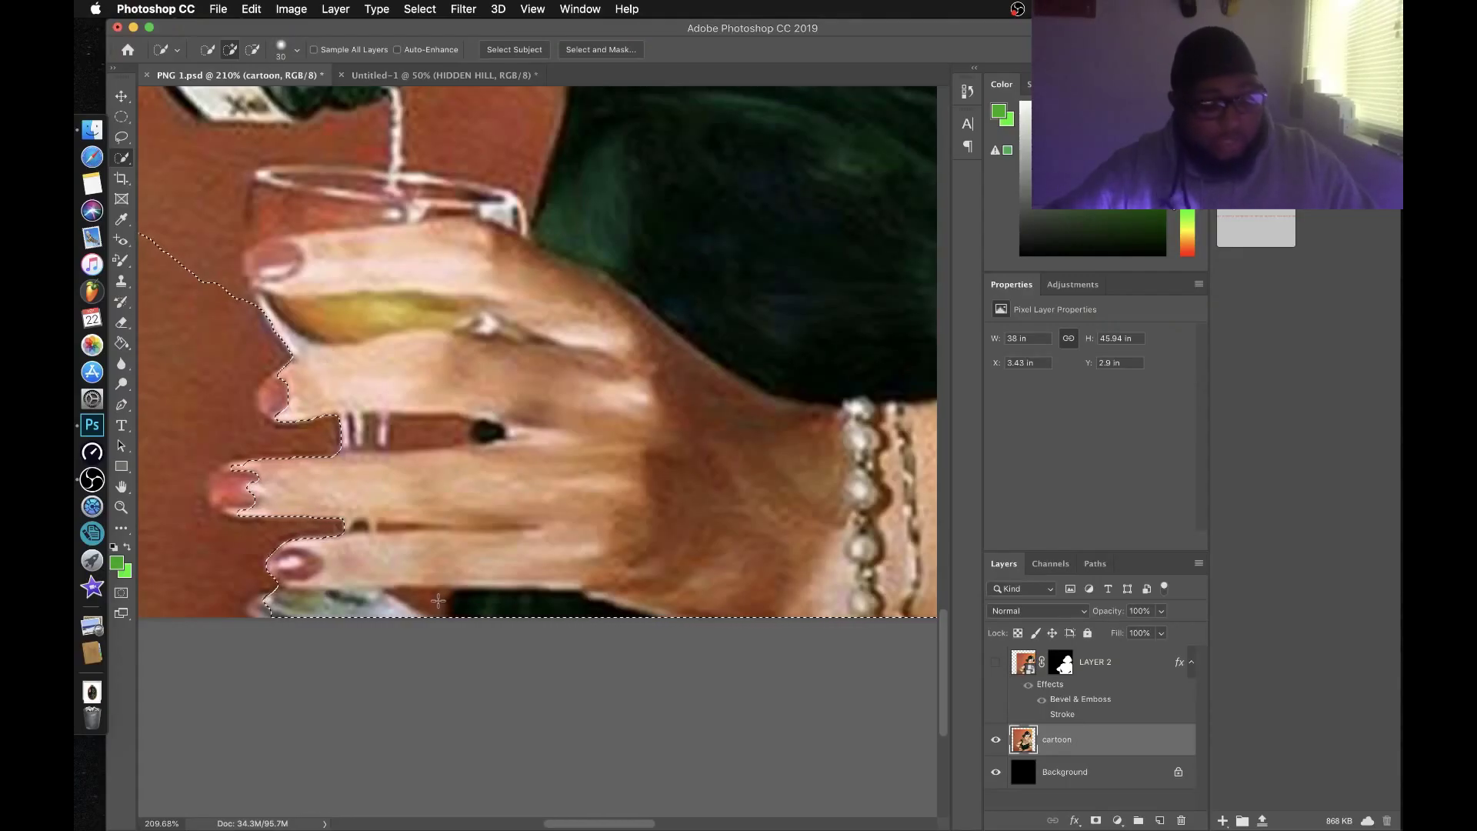
key("alt")
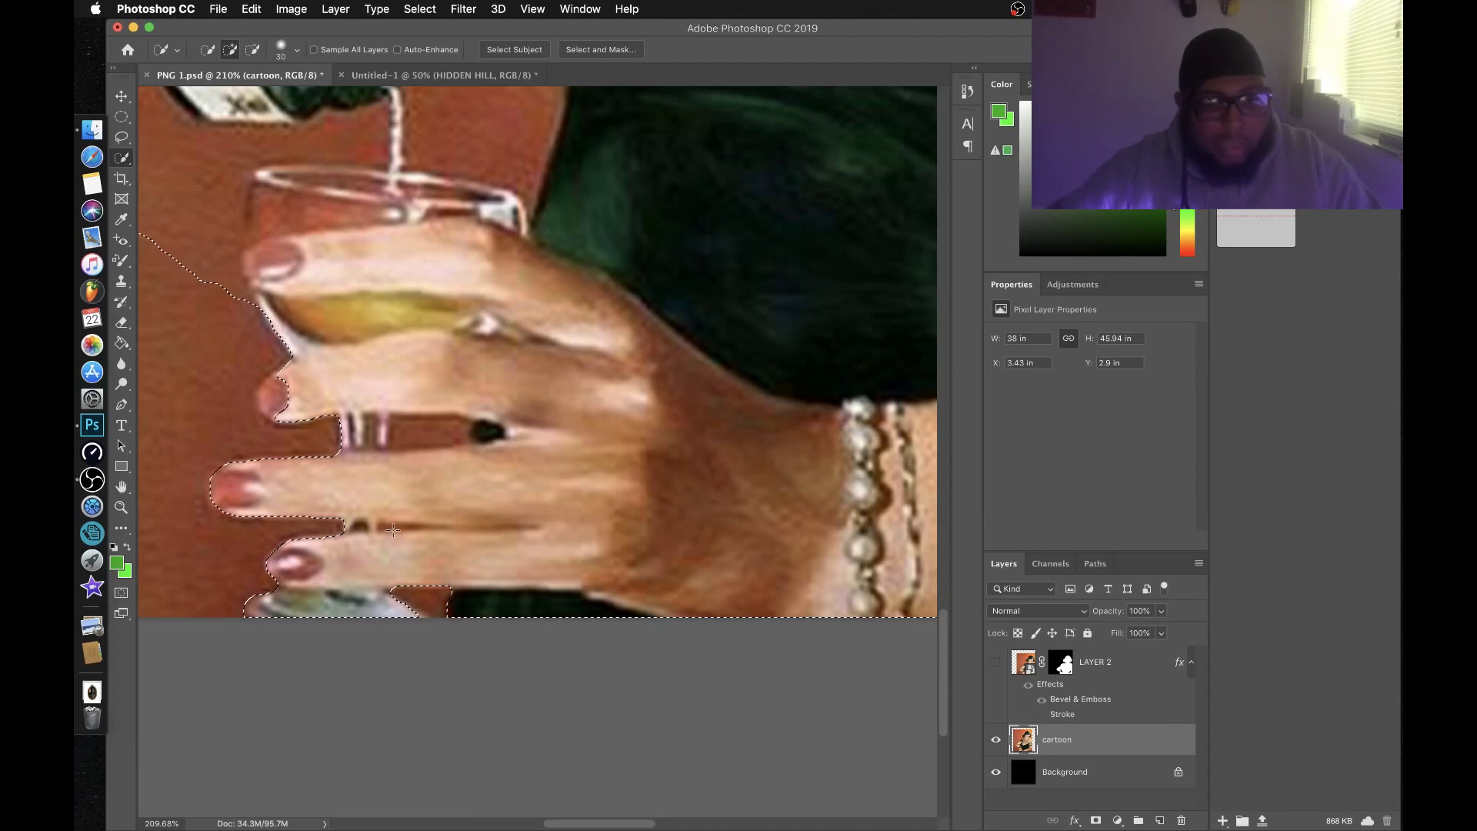
- Subtract the red background gap between the fingers beside the glass stem from the selection
scroll(393, 530, "up", 5)
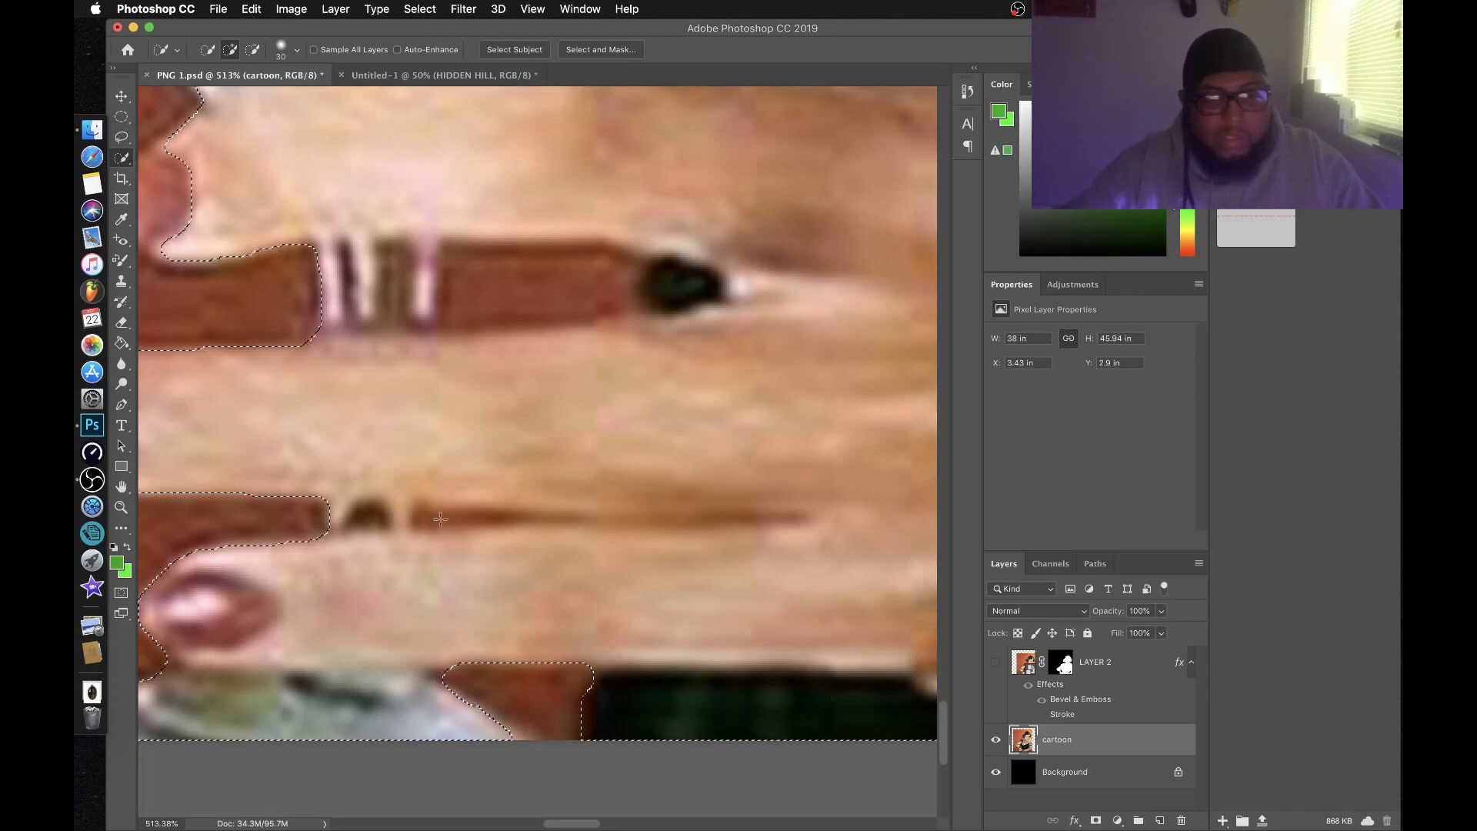
scroll(440, 520, "down", 4)
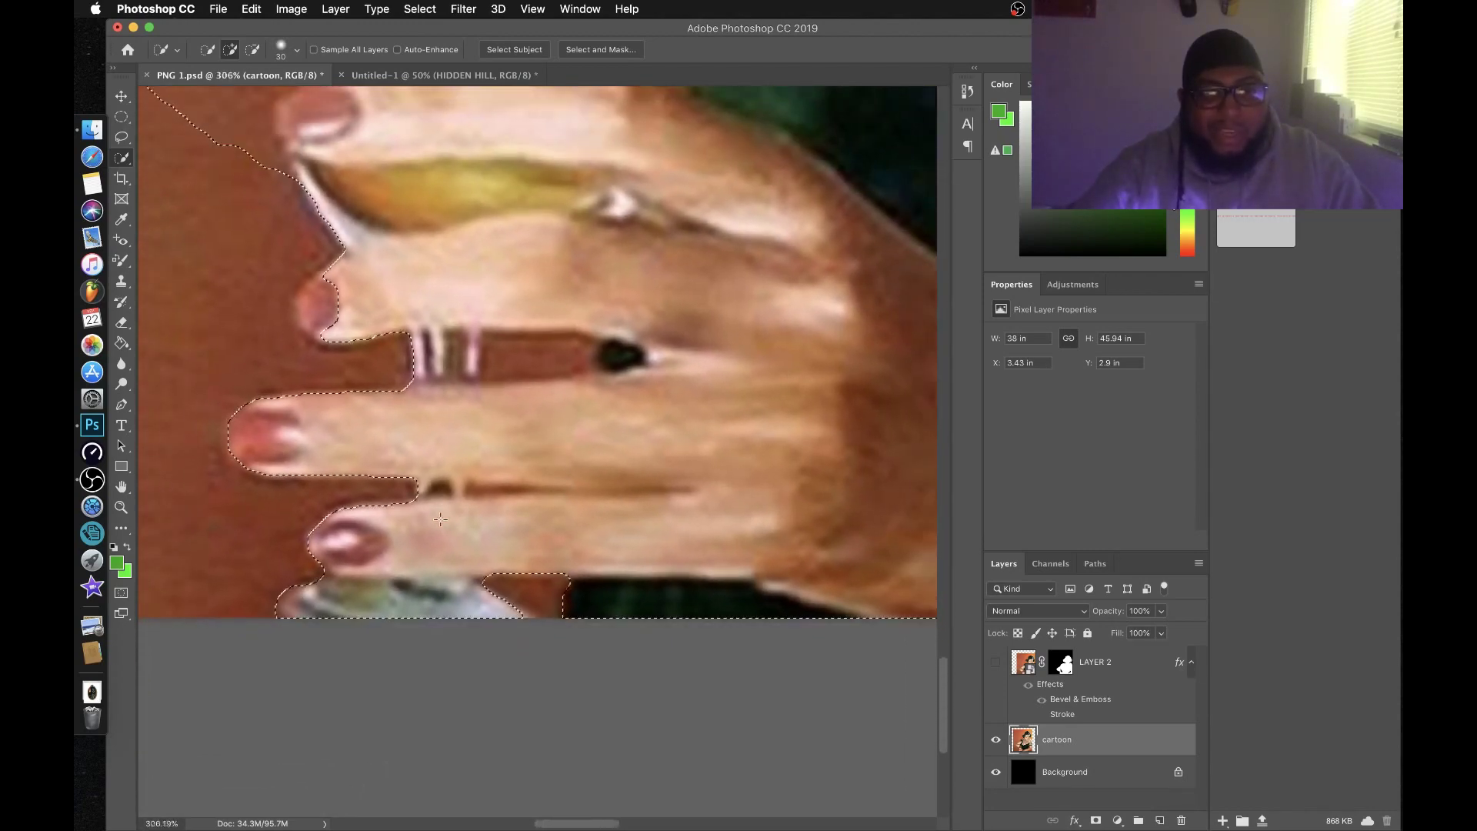
scroll(440, 519, "down", 3)
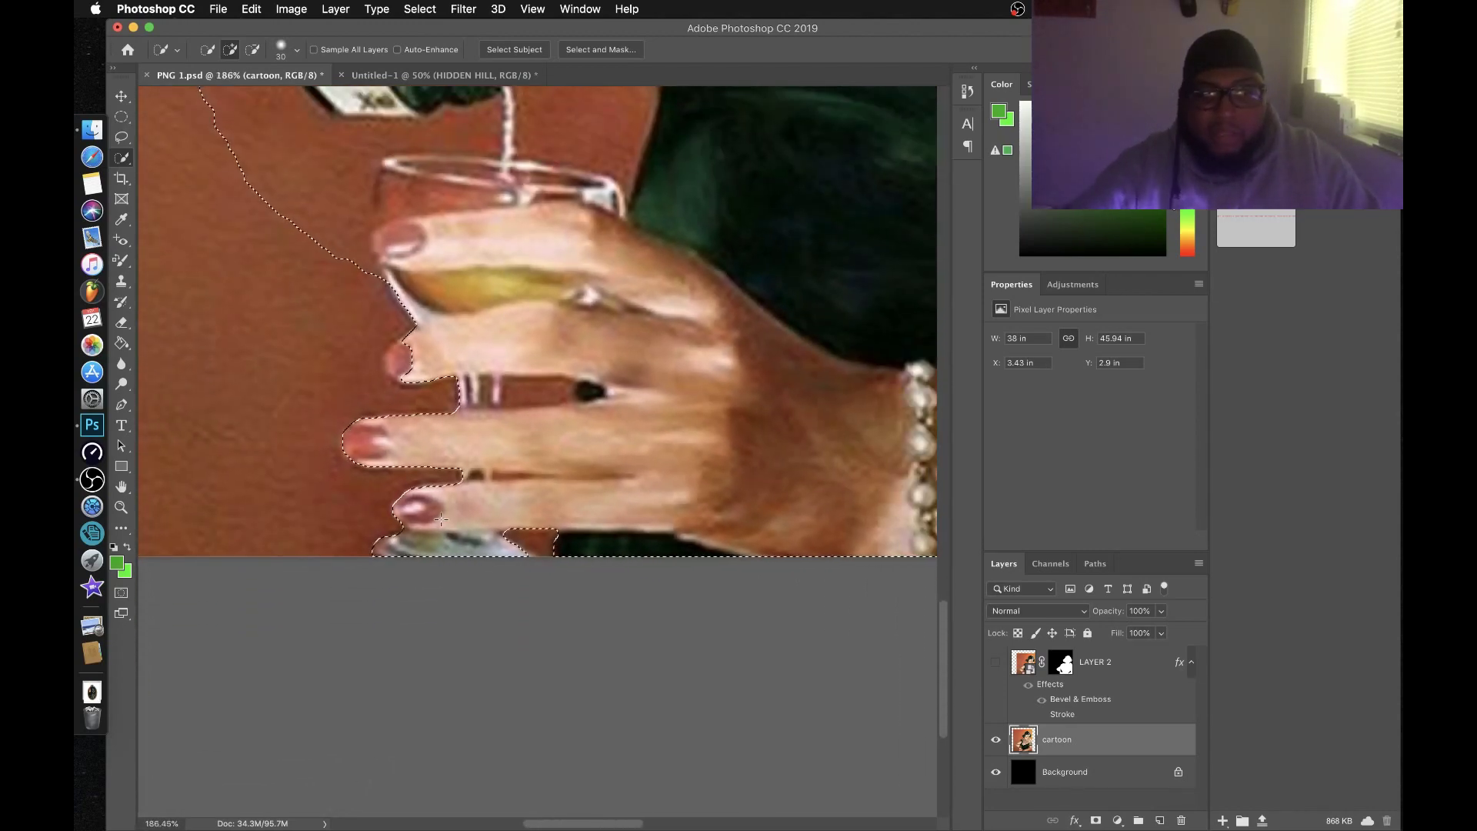
scroll(436, 434, "up", 1)
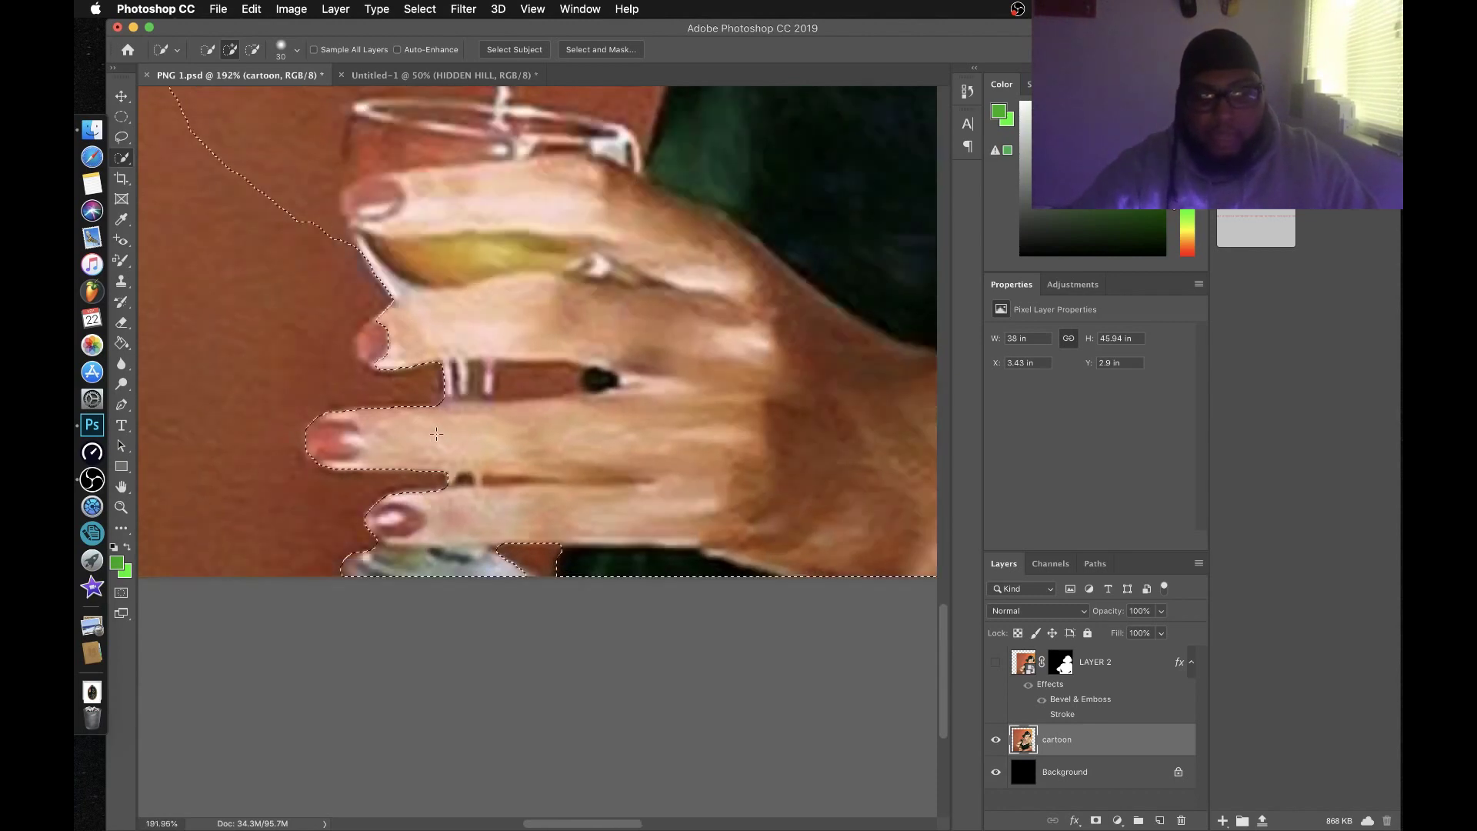
scroll(436, 434, "up", 3)
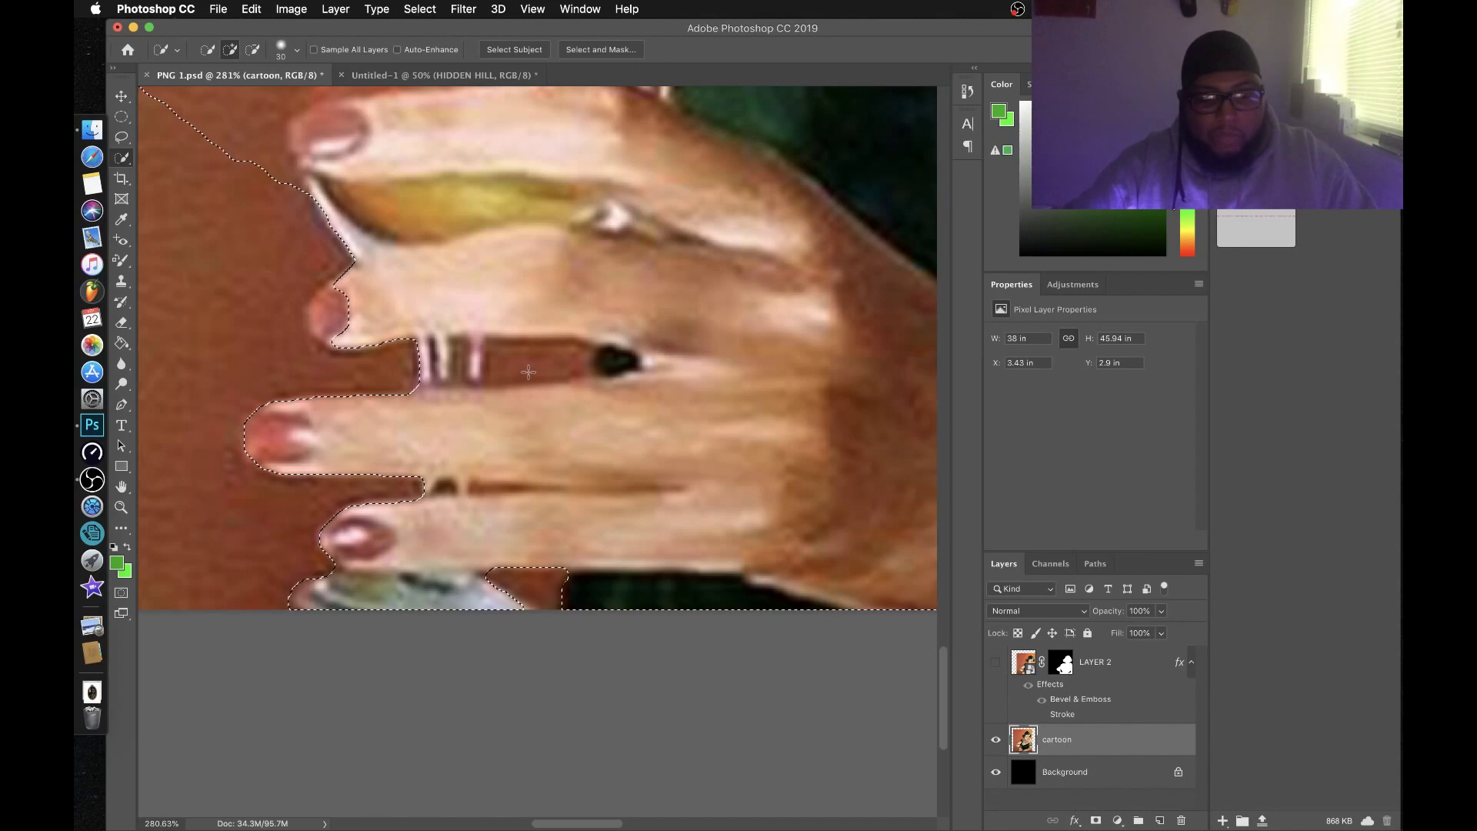
left_click_drag(531, 370, 567, 362)
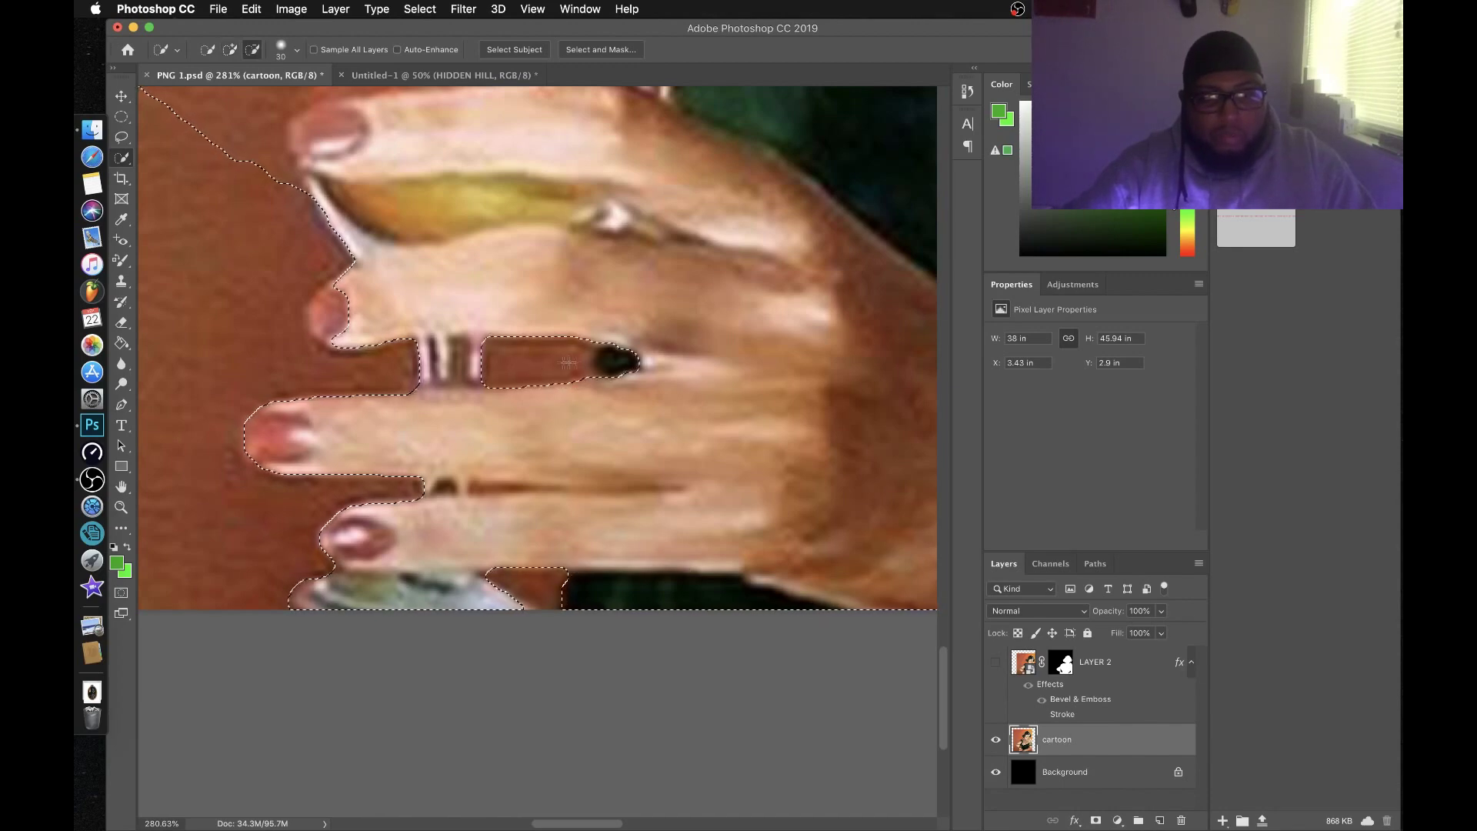
- Reduce the Quick Selection brush size to 18 px and try to correct the selection at the fingernail just below the glass bowl
scroll(567, 362, "left", 5)
scroll(567, 363, "up", 3)
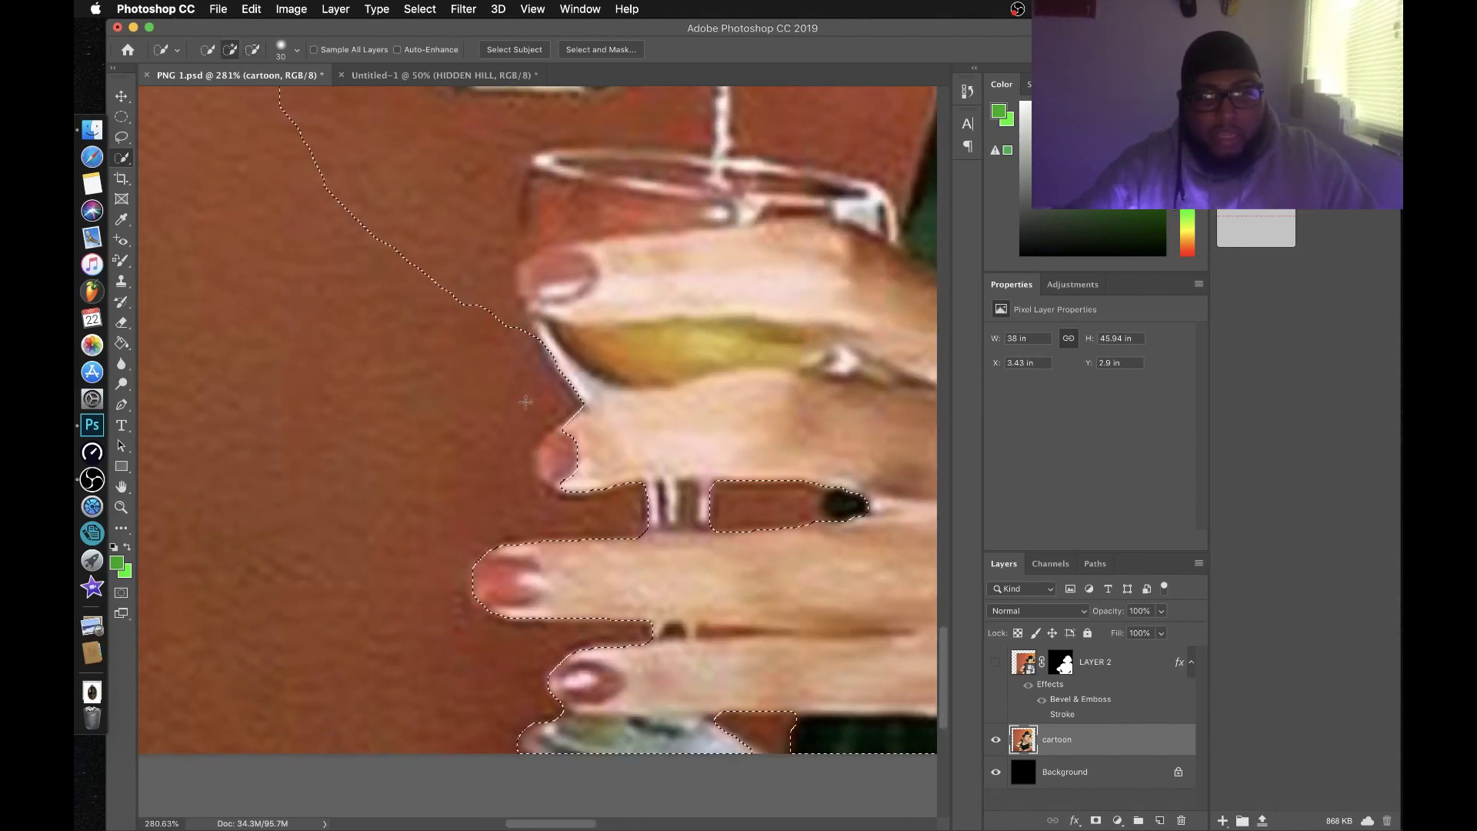
scroll(525, 401, "up", 3)
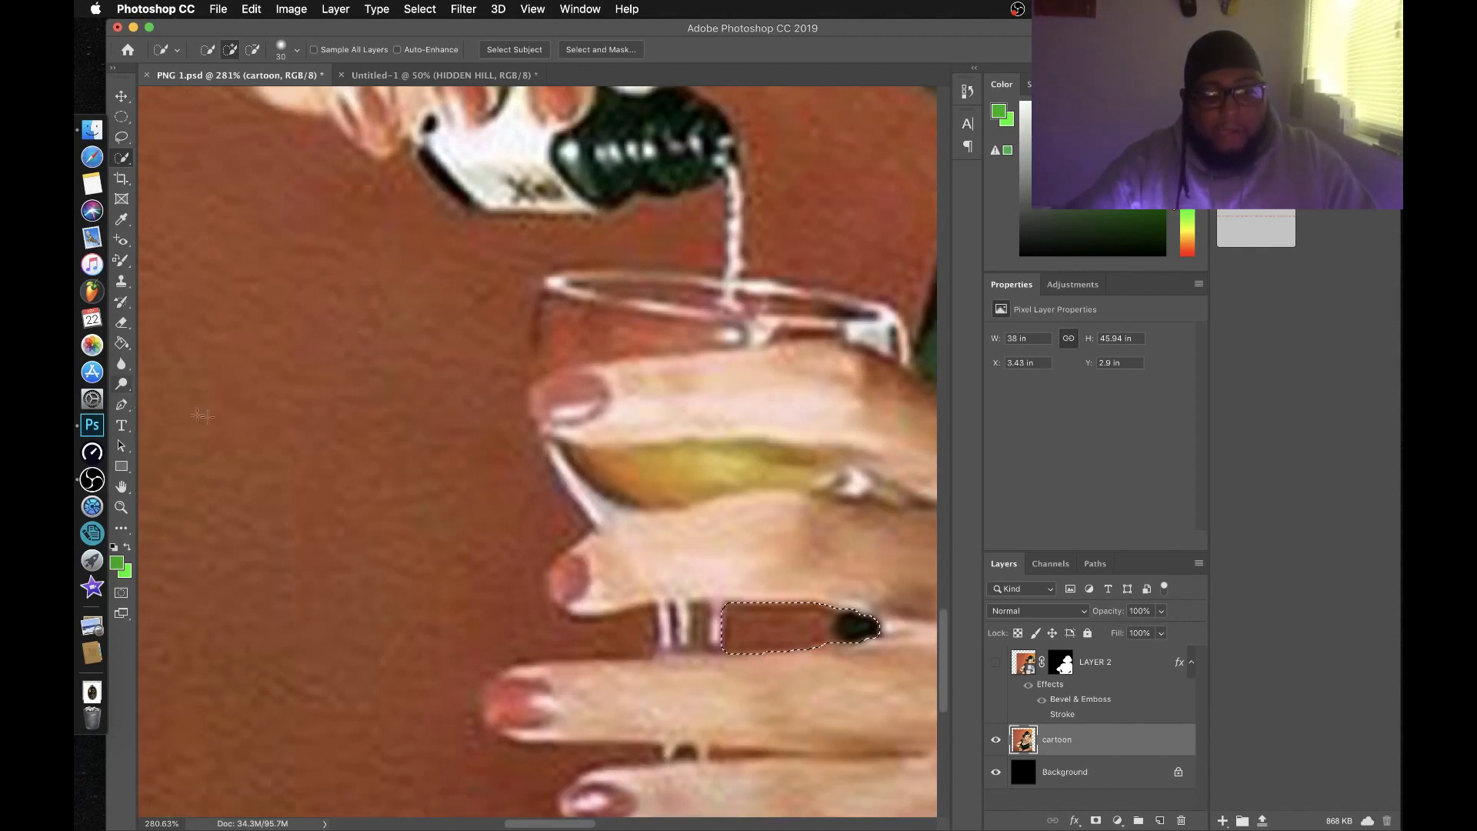
left_click(252, 417)
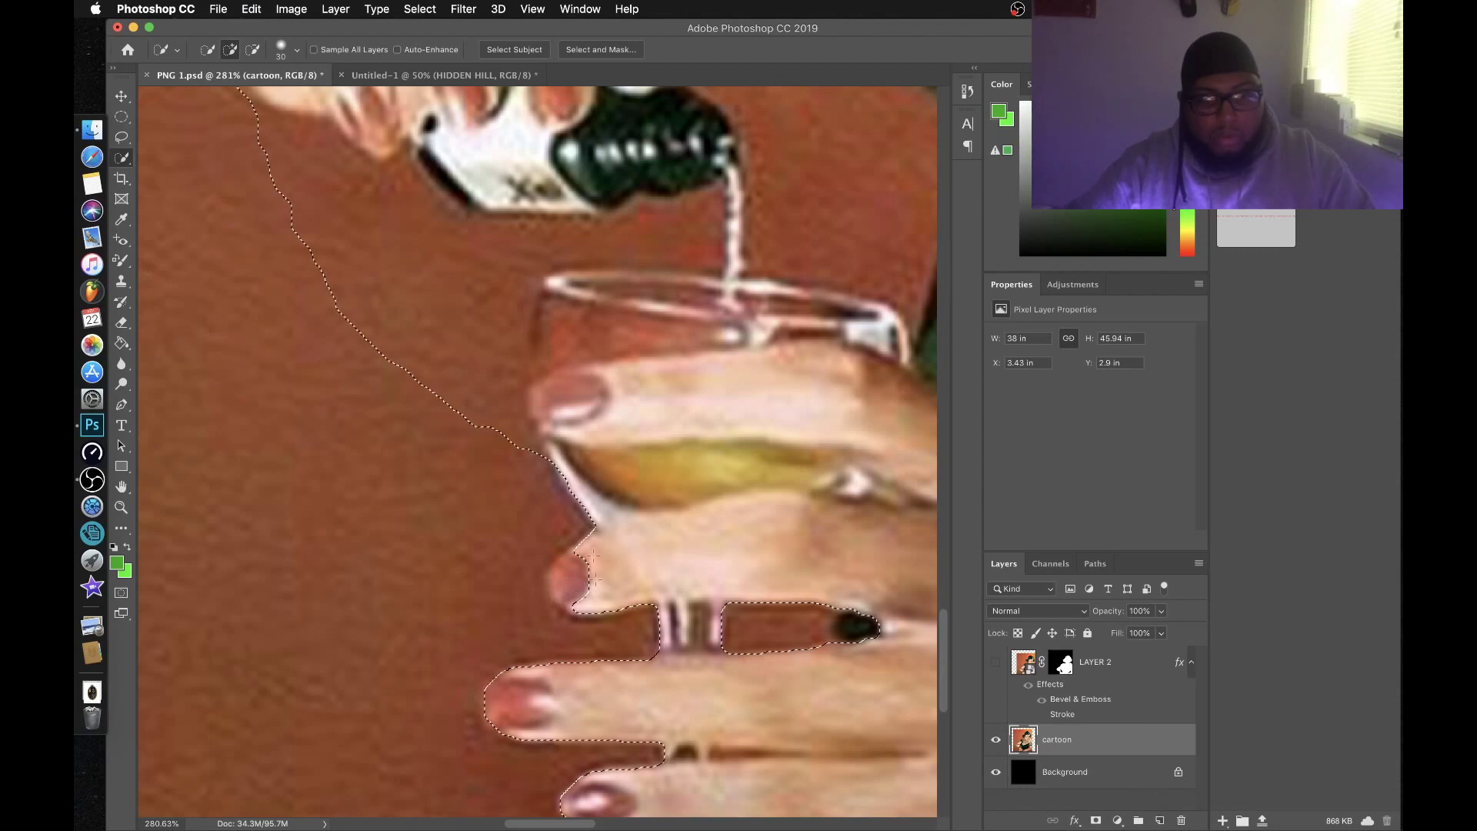
left_click(296, 50)
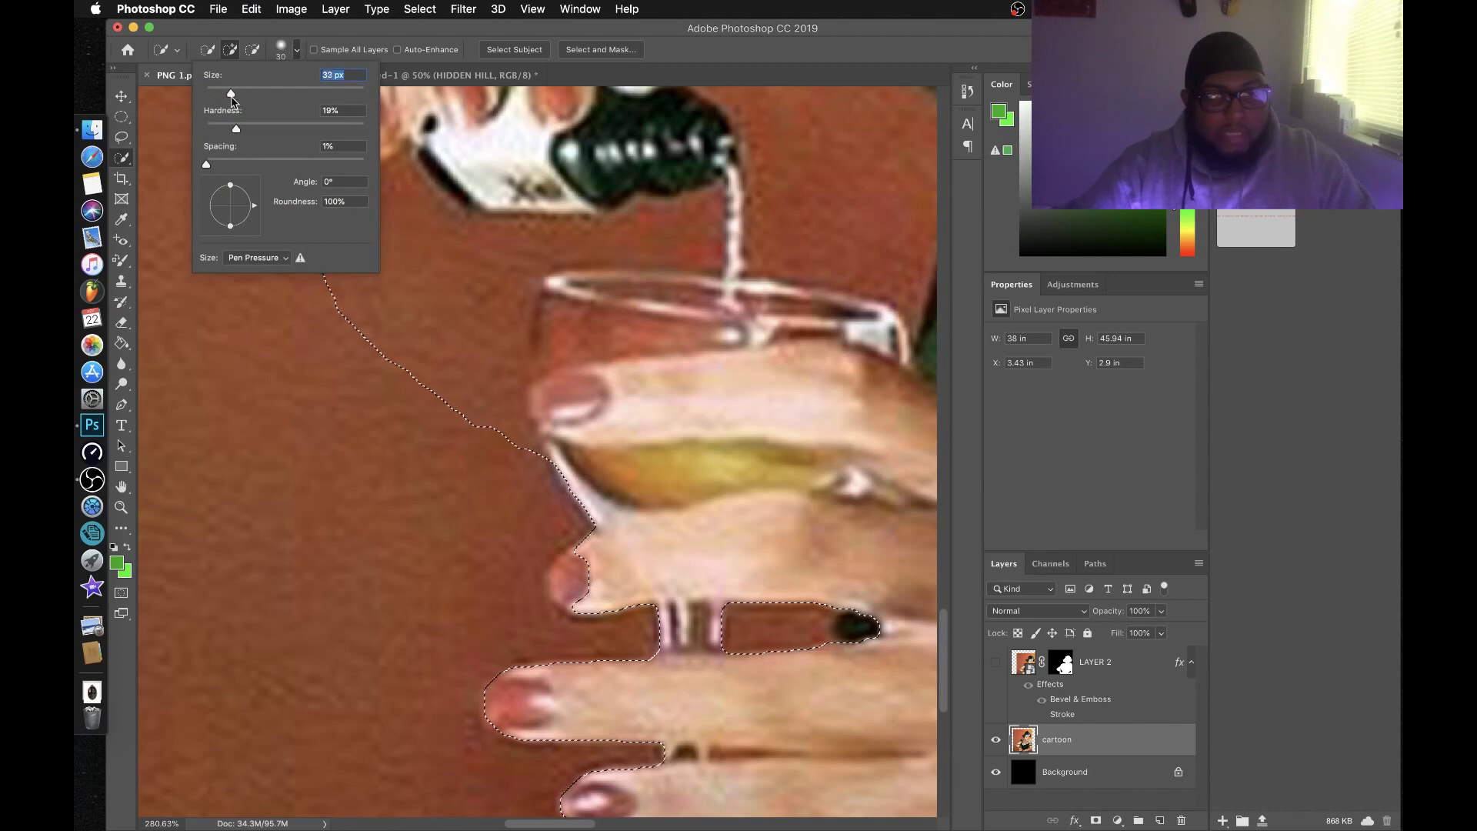
left_click_drag(228, 97, 222, 108)
key("Return")
left_click(572, 577, "alt")
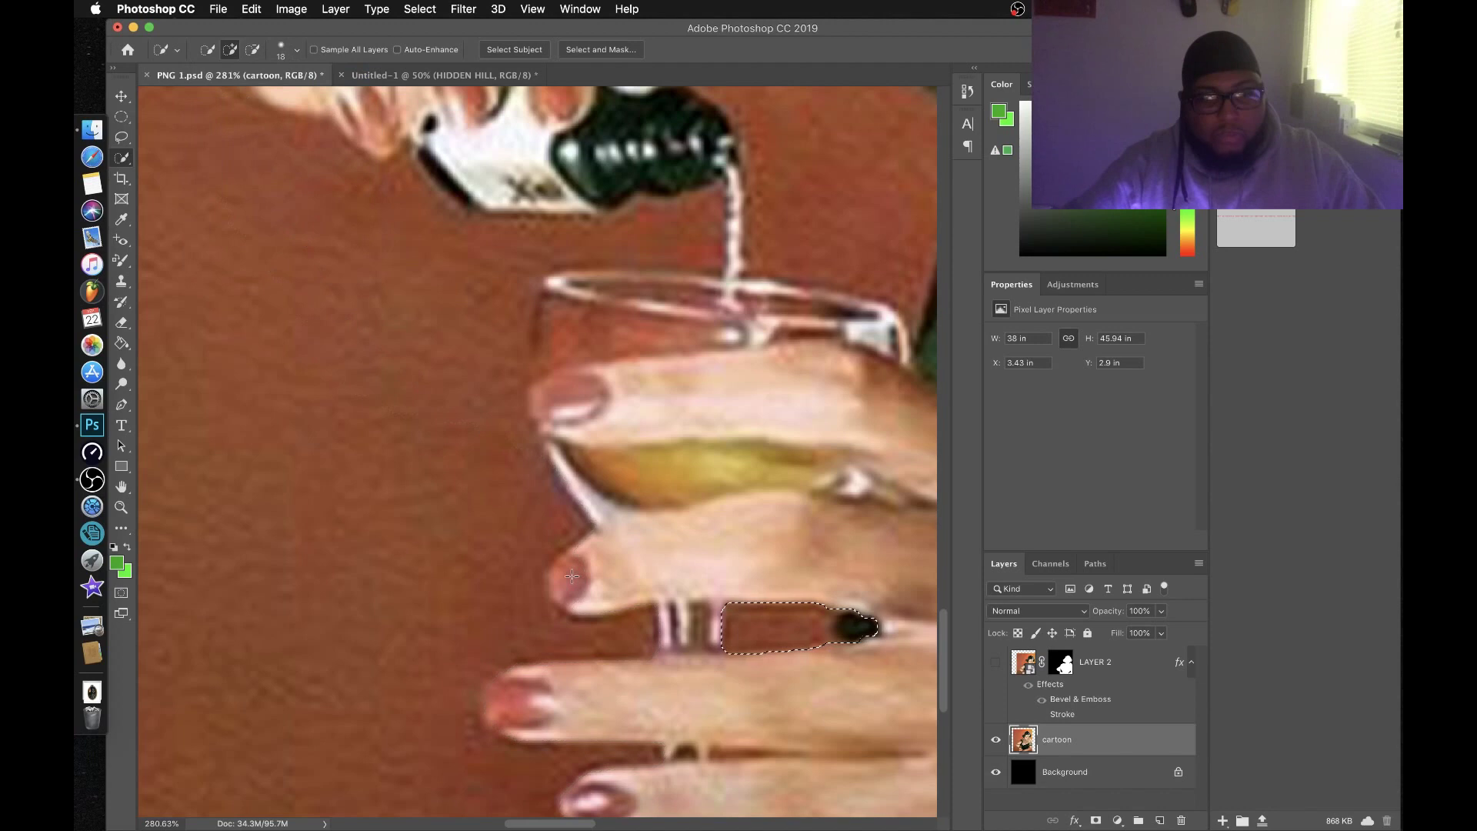
left_click(579, 577)
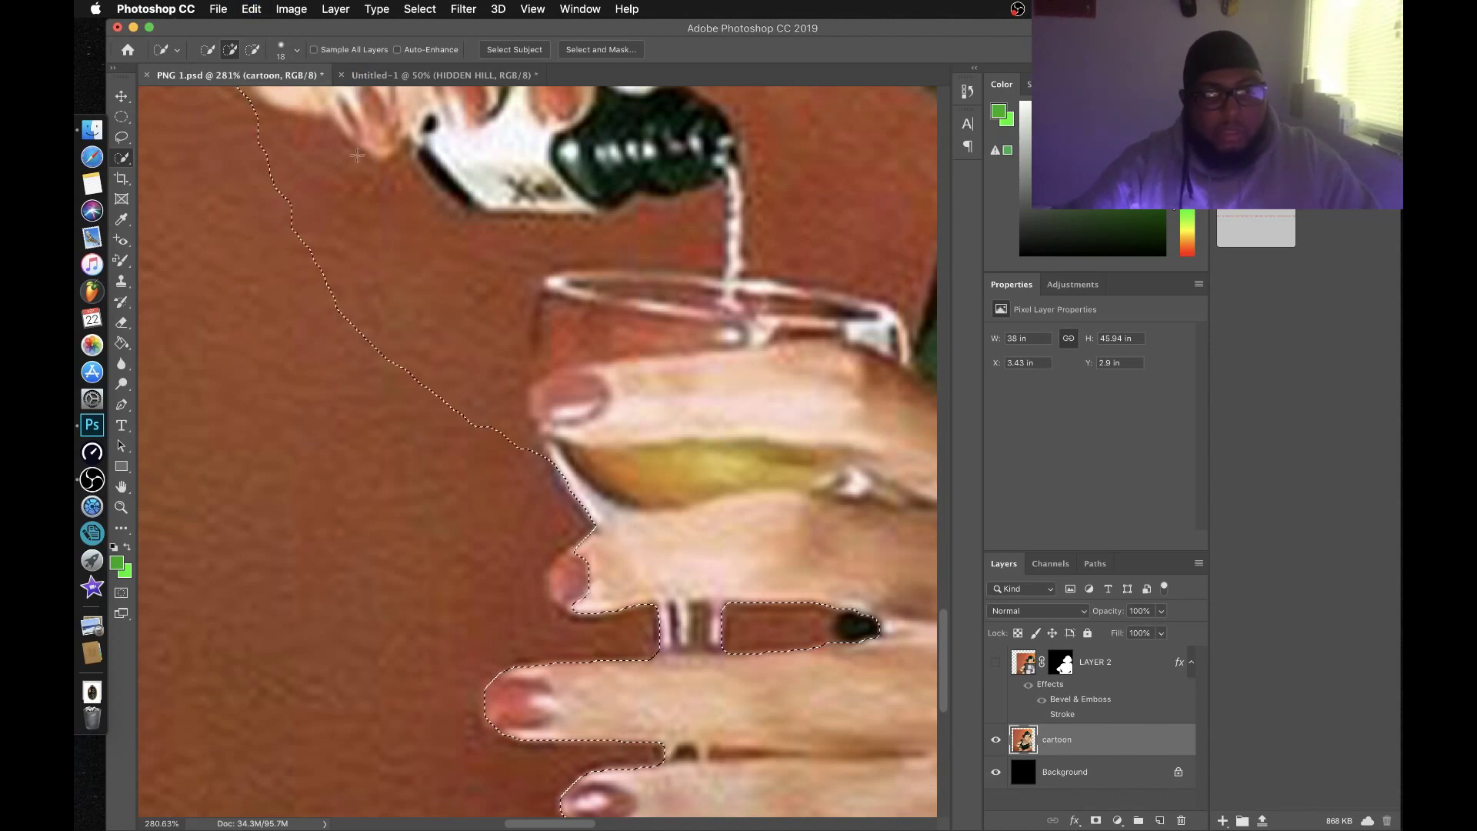
- Lower the Quick Selection brush hardness to 13%
left_click(177, 52)
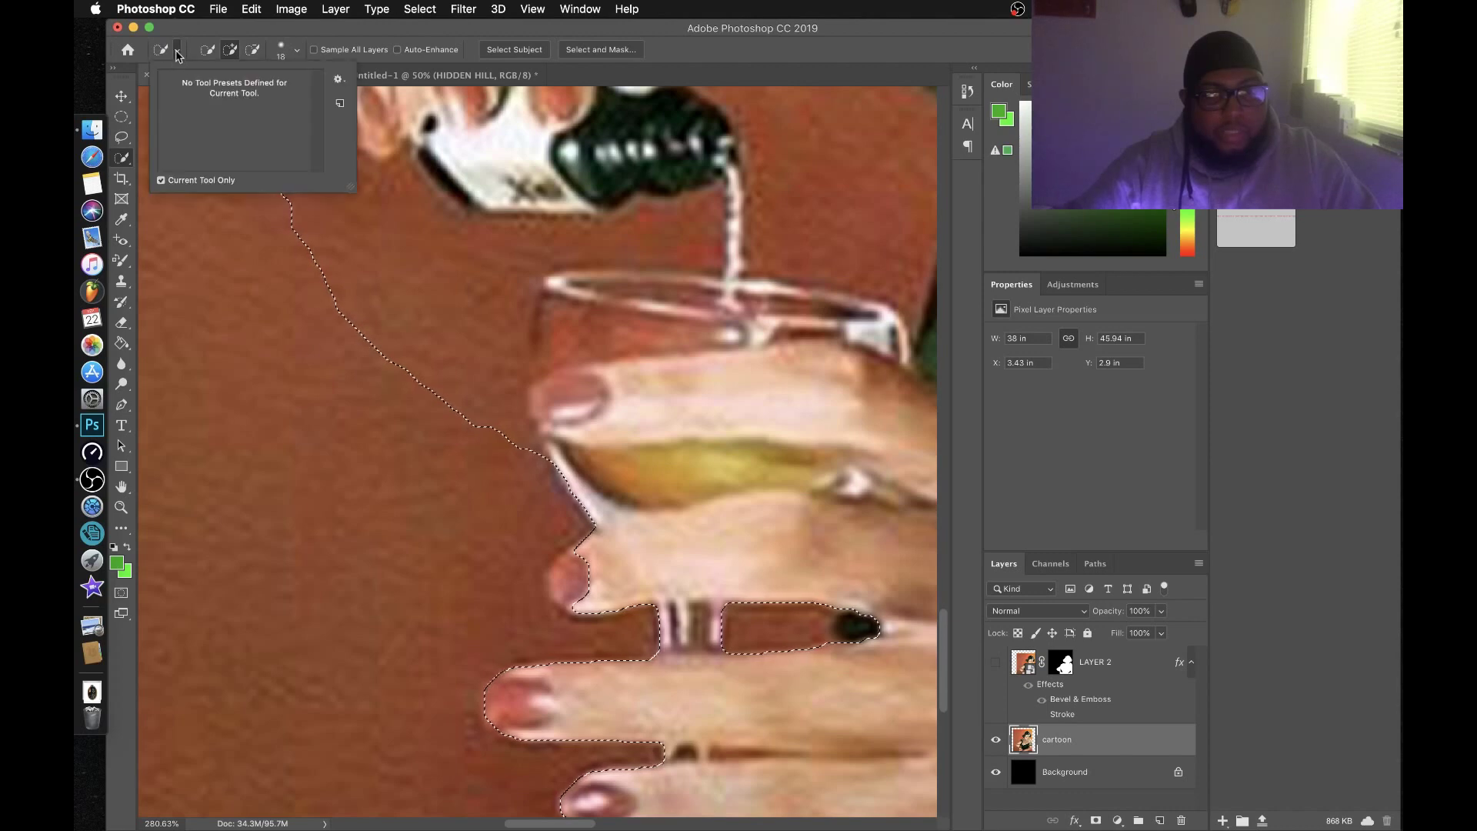
left_click(286, 53)
left_click_drag(235, 129, 238, 130)
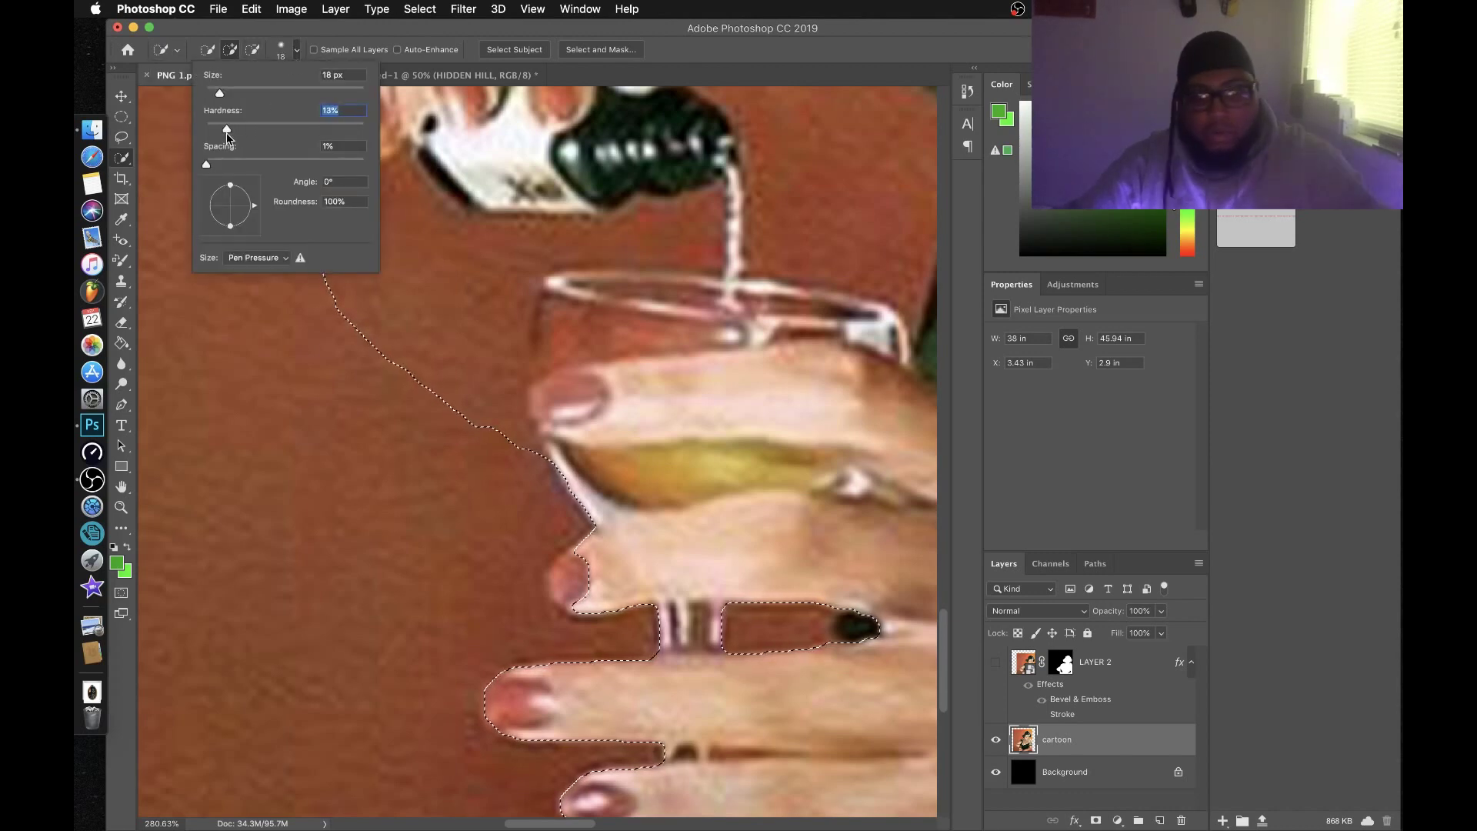
key("Return")
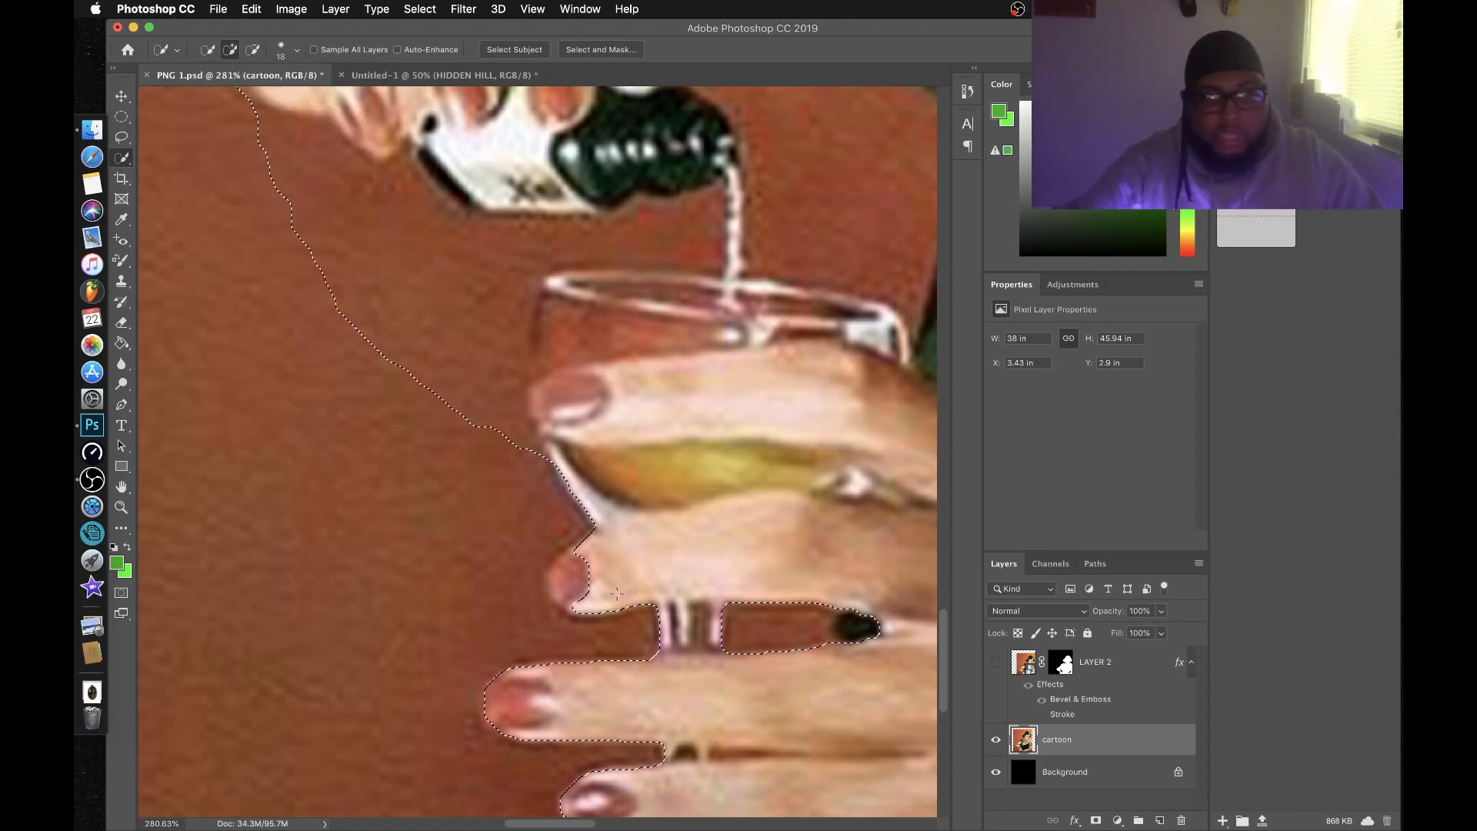
- Rework the selection edge at the fingernail below the glass bowl with small additions and subtractions
left_click_drag(537, 574, 578, 583)
left_click(578, 582, "alt")
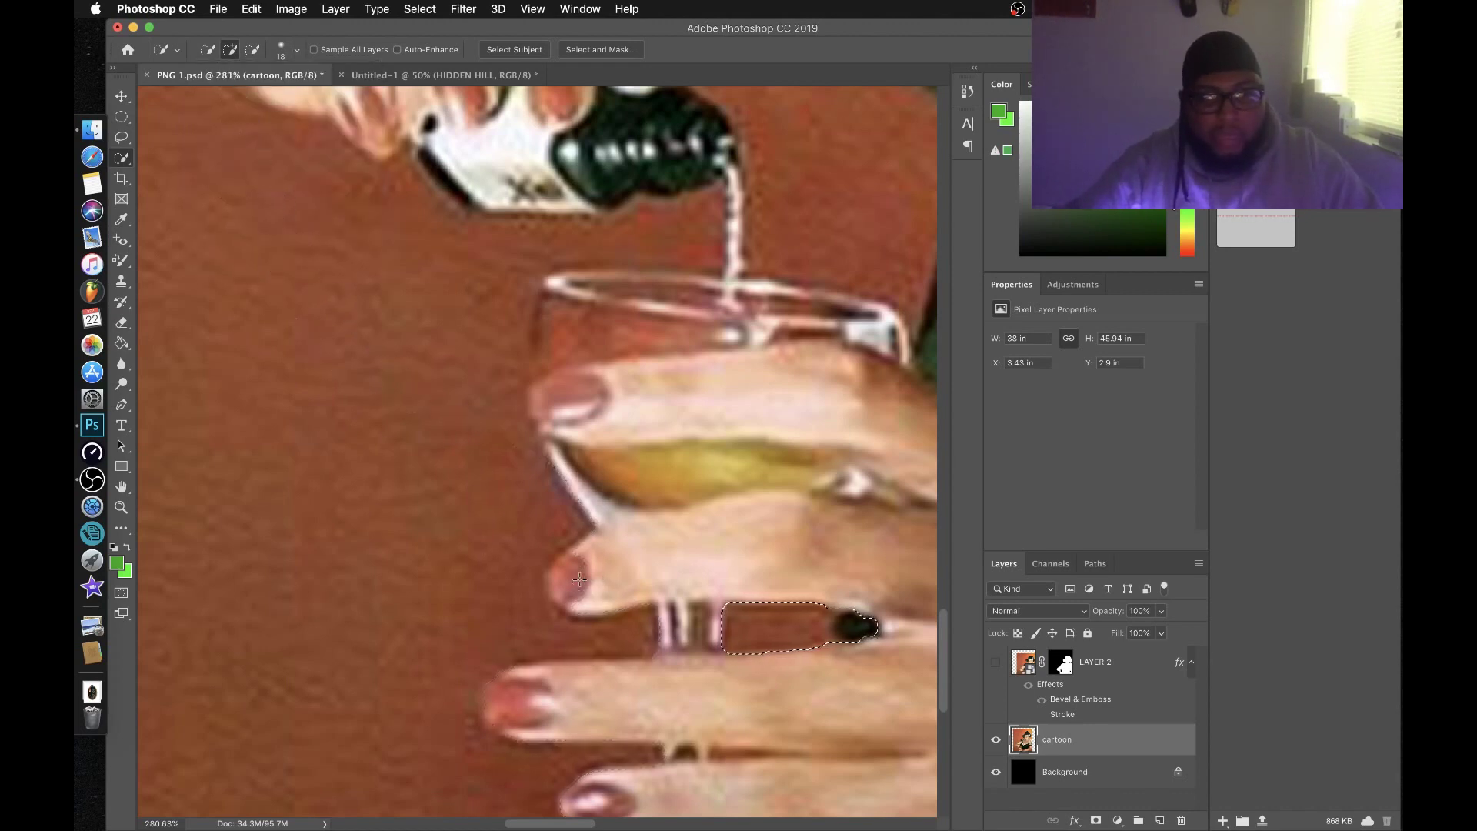
left_click(578, 581)
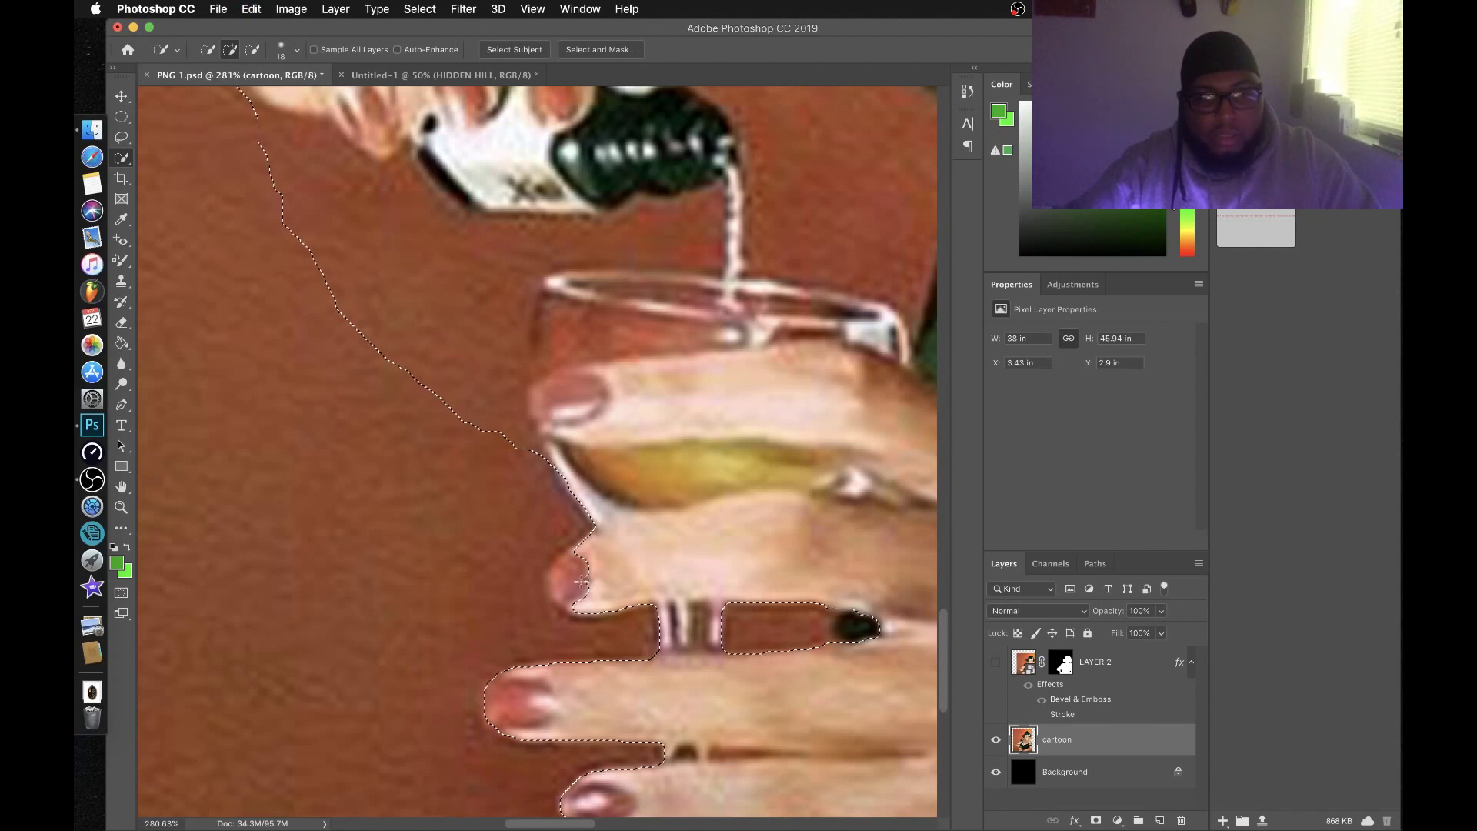
left_click(576, 582, "alt")
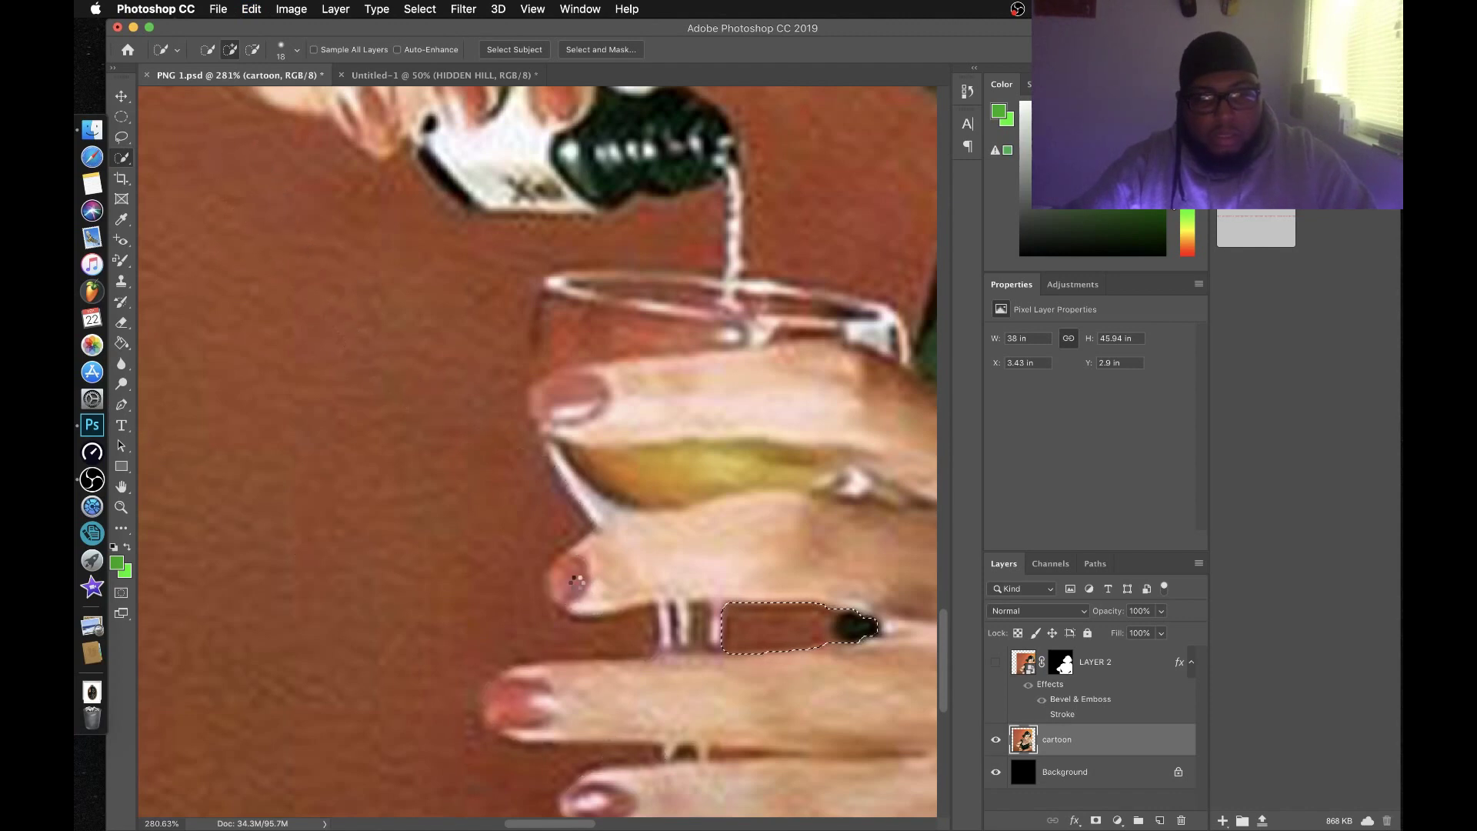
left_click(576, 582)
scroll(585, 578, "down", 2)
scroll(598, 577, "up", 1)
left_click(566, 549, "alt")
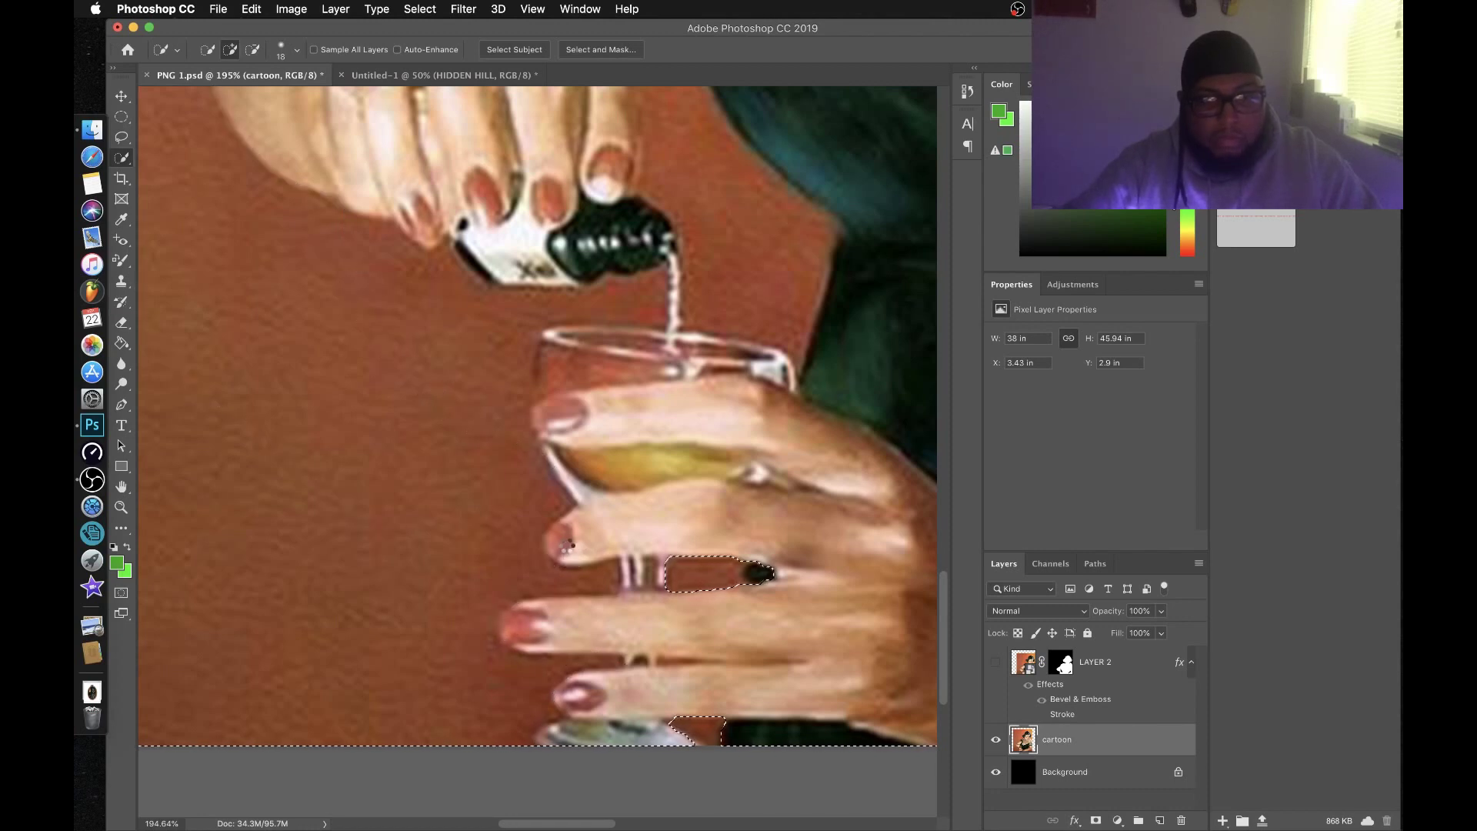
- Subtract the background area between the pouring hand, the bottle and the glass from the selection
scroll(566, 547, "down", 3)
key("alt")
mouse_move(191, 624)
left_mouse_down()
mouse_move(224, 589)
mouse_move(178, 500)
mouse_move(223, 425)
mouse_move(180, 331)
mouse_move(242, 235)
mouse_move(209, 190)
mouse_move(228, 160)
left_mouse_up()
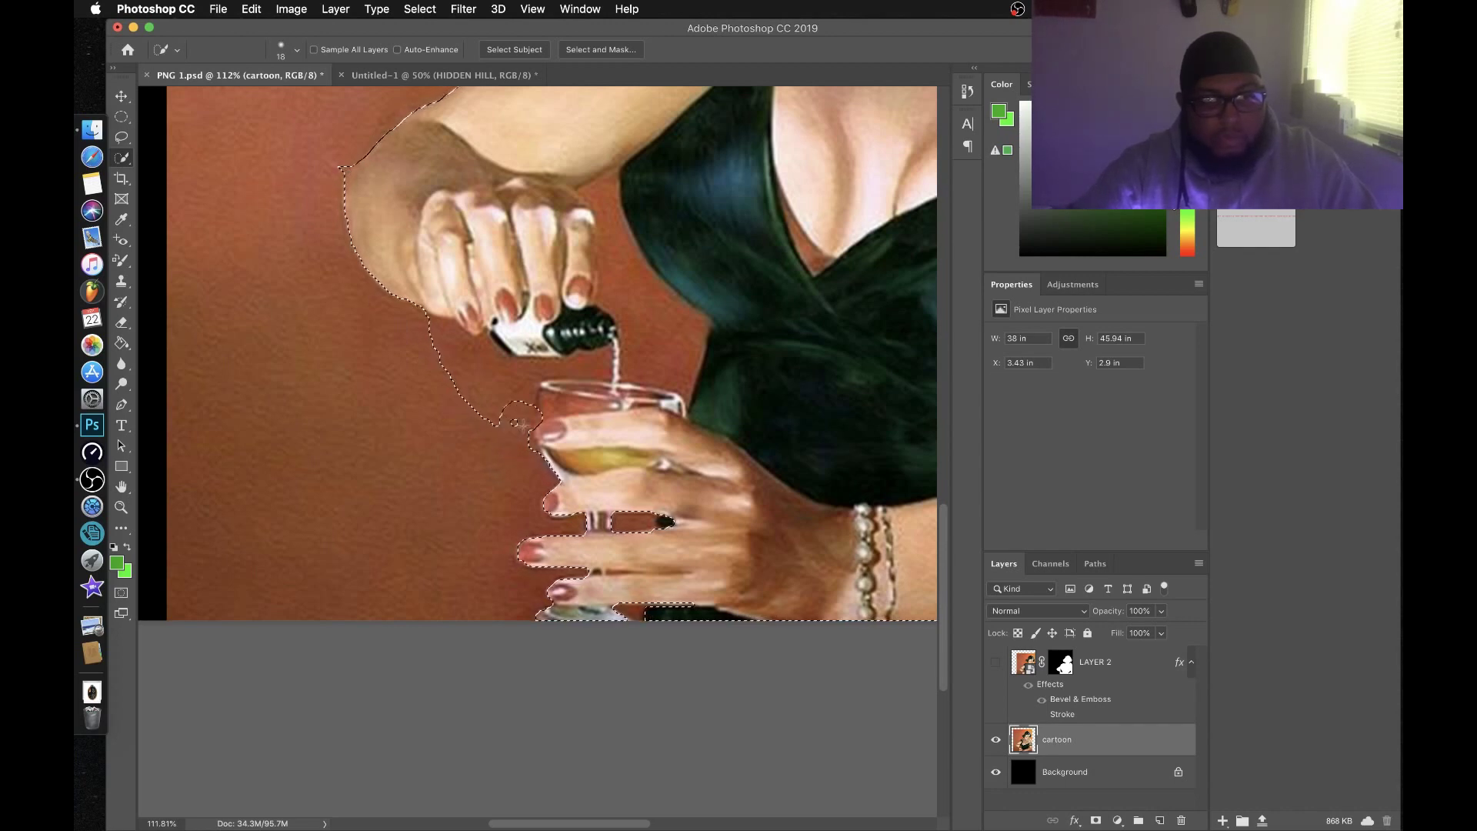
left_click(524, 411, "alt")
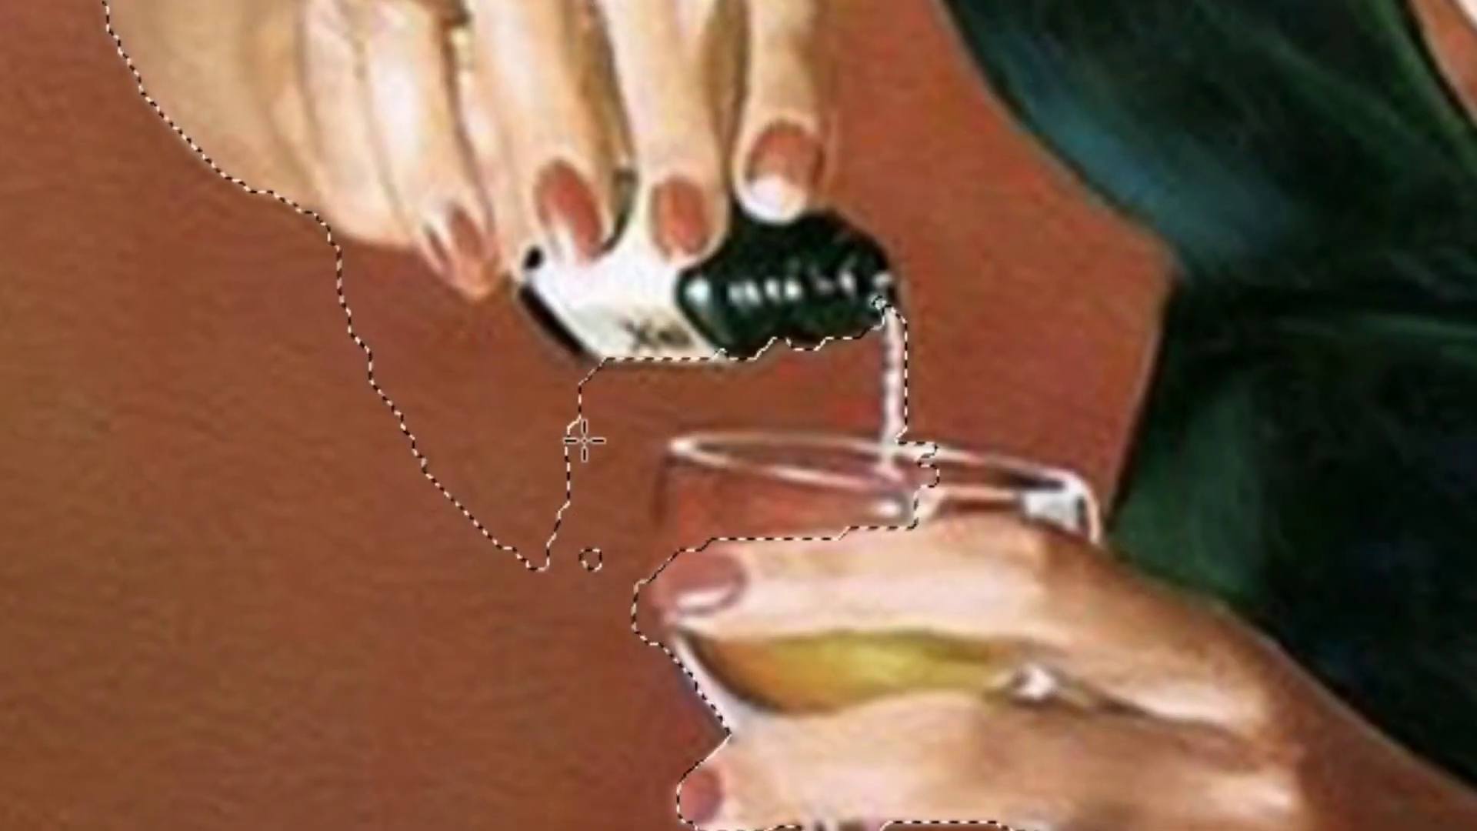
mouse_move(554, 458)
left_mouse_down()
mouse_move(567, 597)
mouse_move(571, 584)
mouse_move(531, 573)
left_mouse_up()
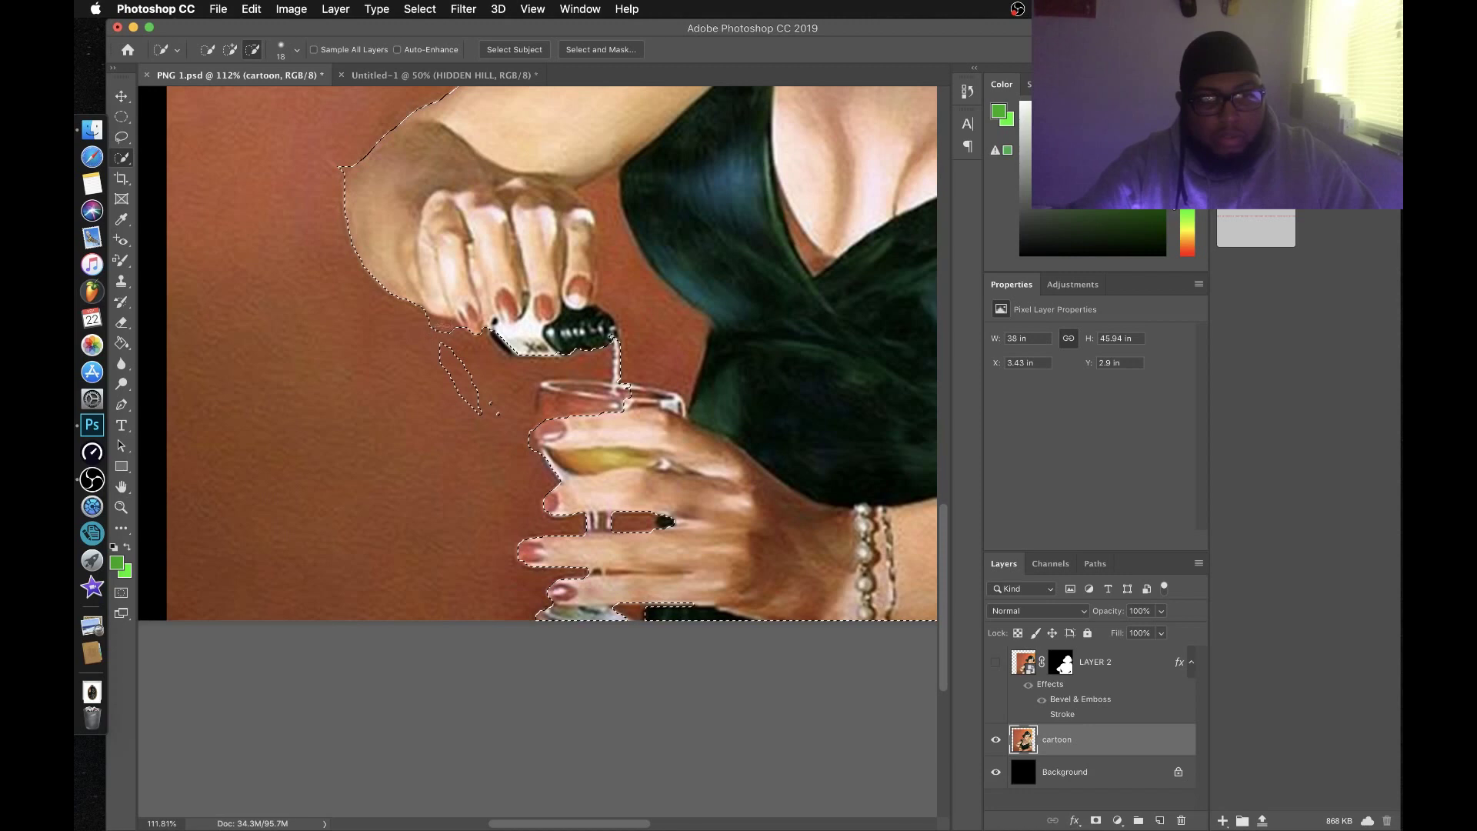
mouse_move(445, 329)
left_mouse_down()
mouse_move(456, 400)
mouse_move(475, 377)
mouse_move(499, 412)
mouse_move(448, 357)
left_mouse_up()
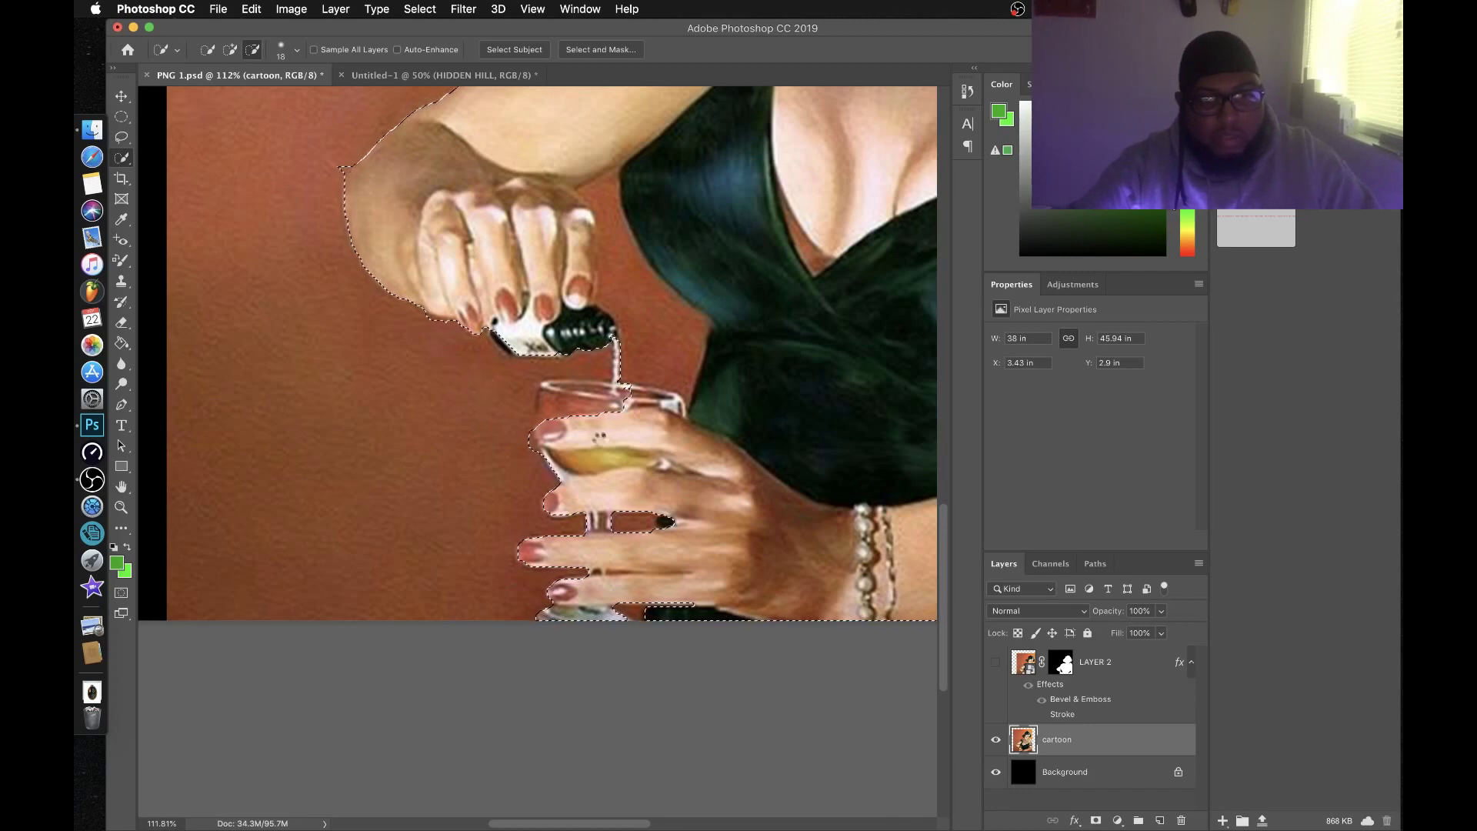
- Trim the excess background from the selection beside the uppermost fingertip holding the glass
scroll(535, 443, "up", 5)
scroll(600, 446, "up", 3)
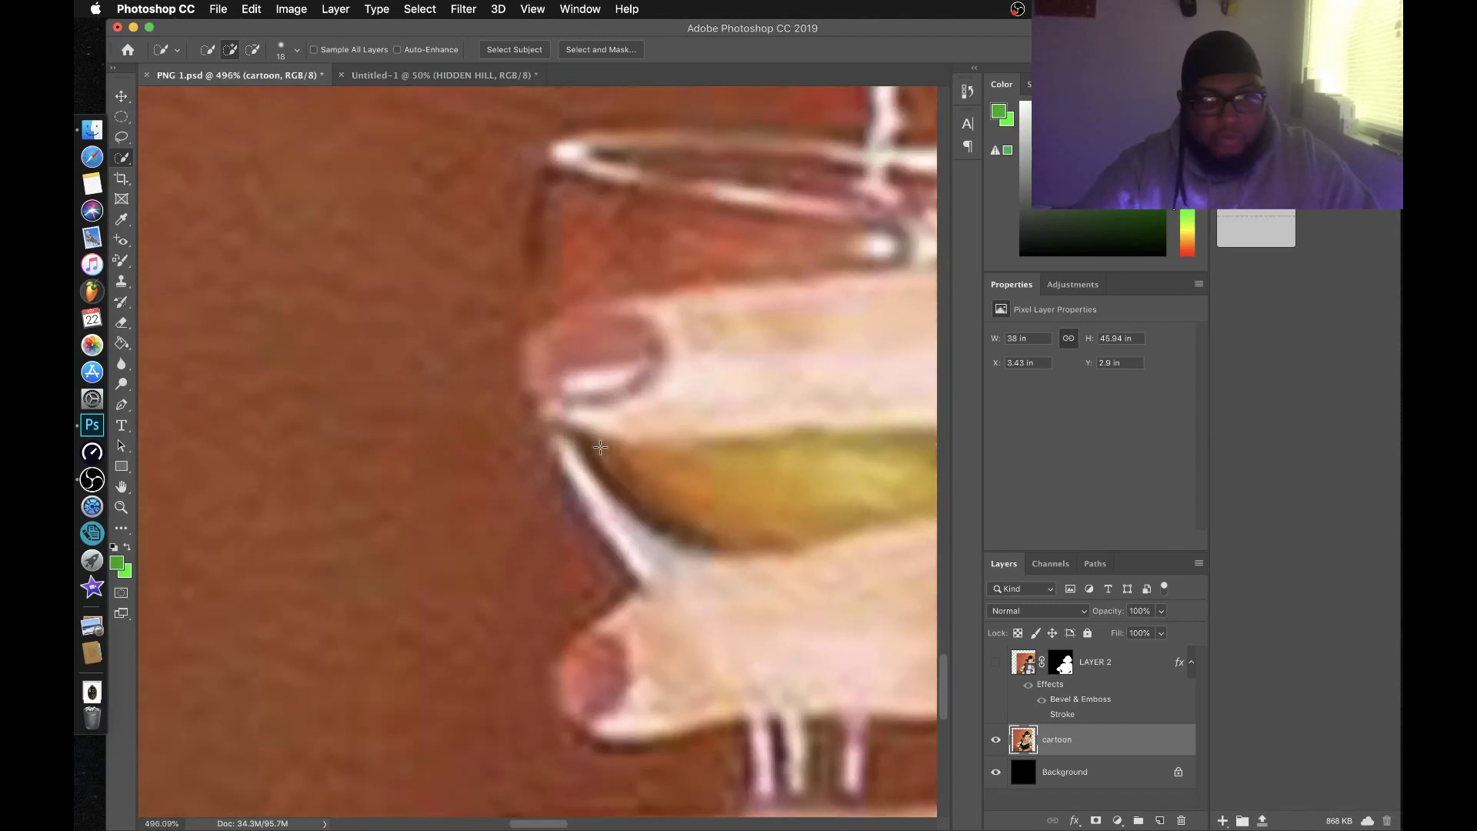
key("alt")
left_click_drag(498, 447, 503, 410)
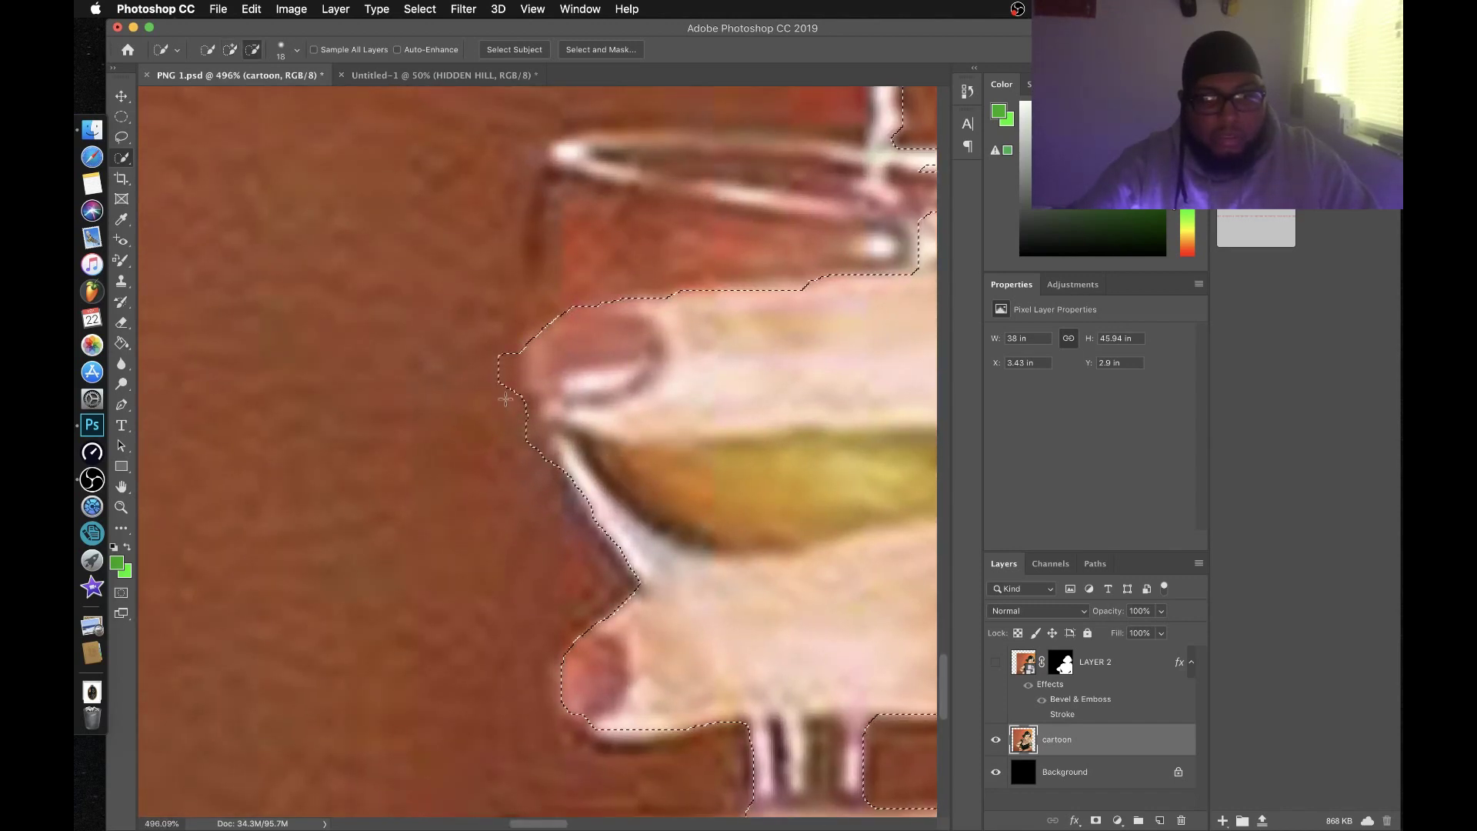
- Add the glass rim and the clear upper part of the glass above the fingers to the selection
scroll(812, 573, "up", 5)
scroll(812, 573, "right", 4)
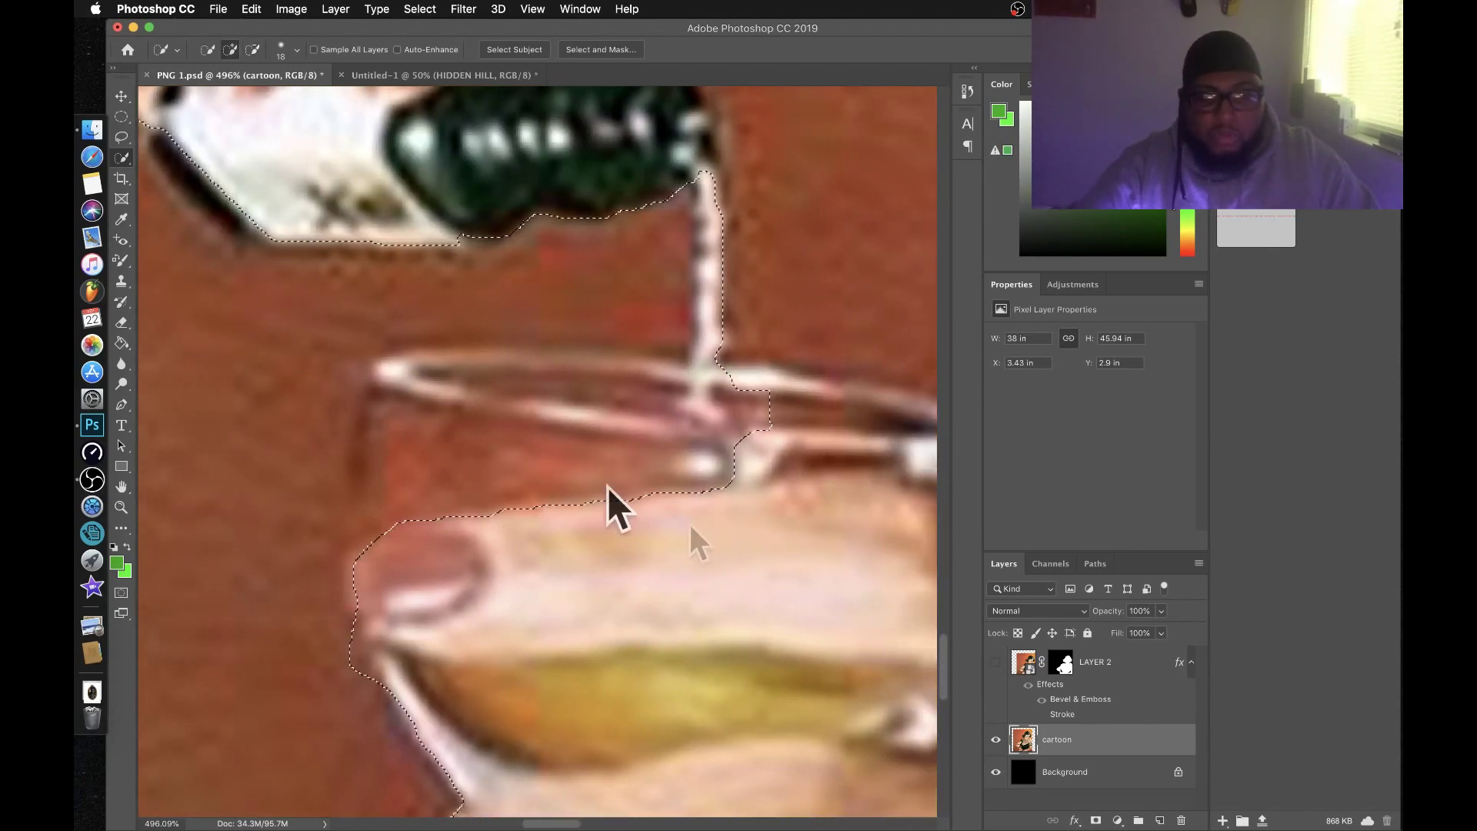
left_click(752, 478)
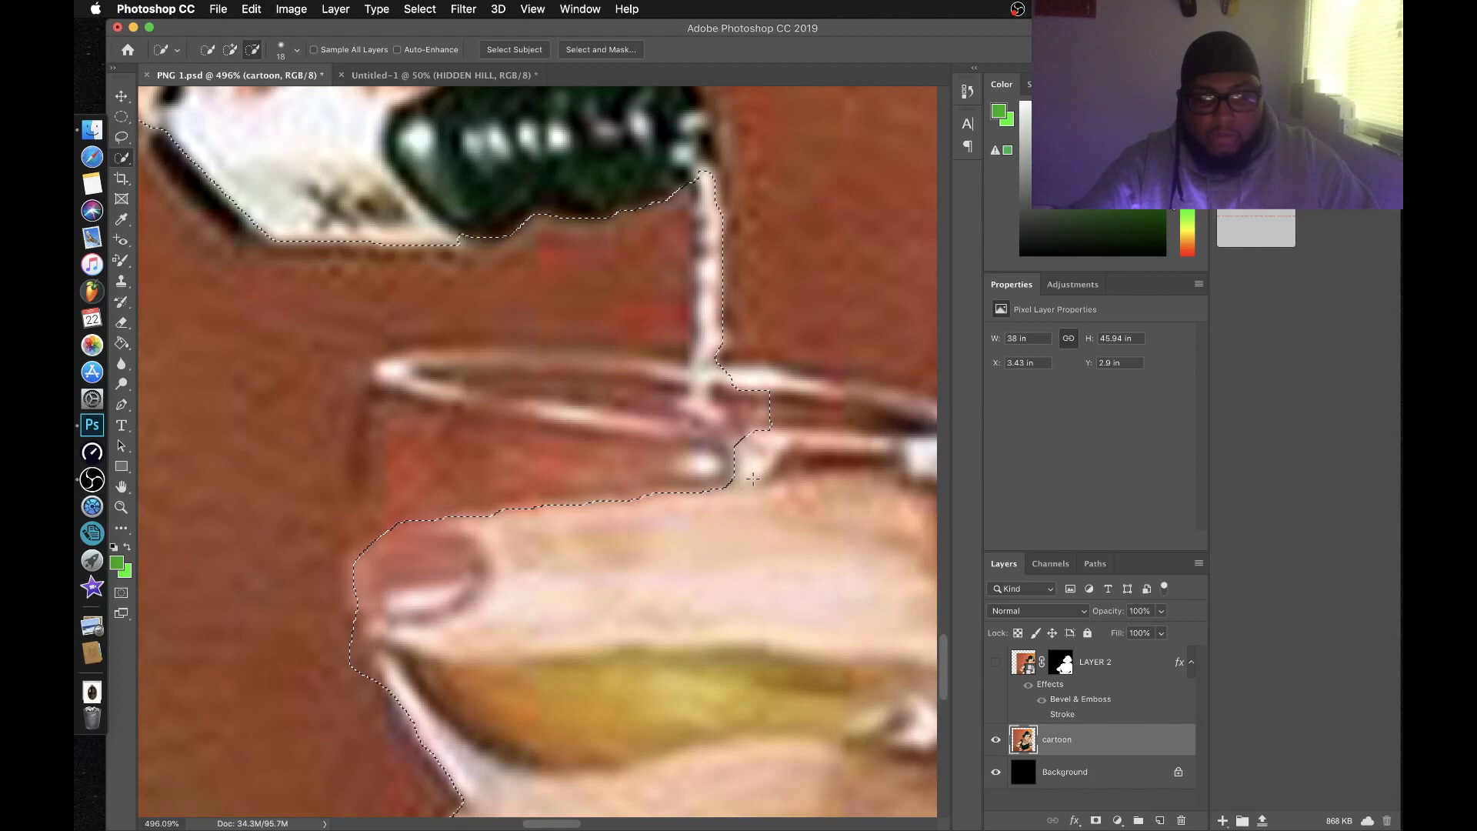
mouse_move(800, 475)
left_mouse_down()
mouse_move(748, 495)
mouse_move(419, 391)
left_mouse_up()
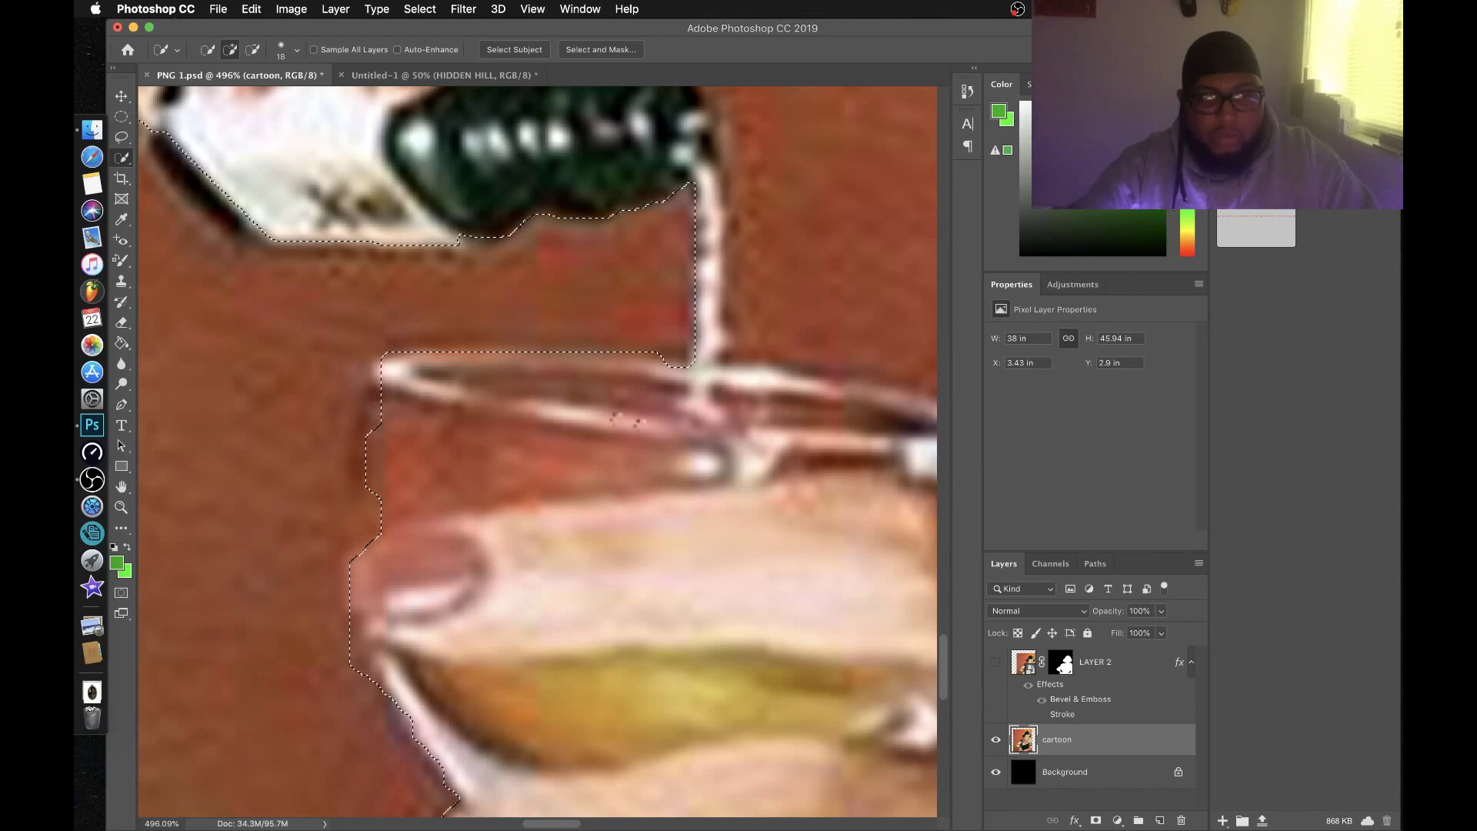
- Trim the excess background from the selection below the pouring hand, beside its little finger
scroll(626, 419, "up", 5)
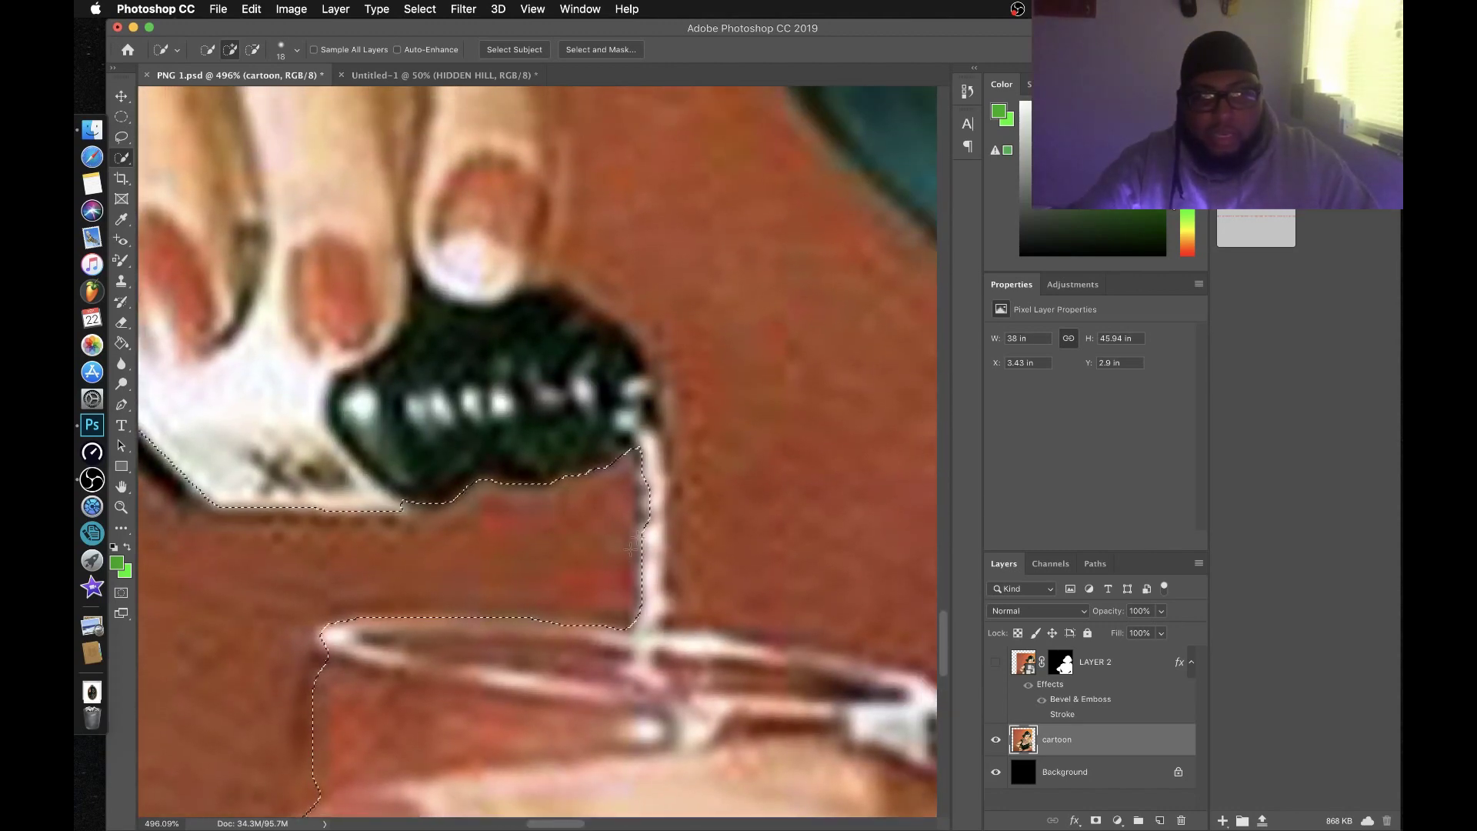
scroll(616, 543, "left", 5)
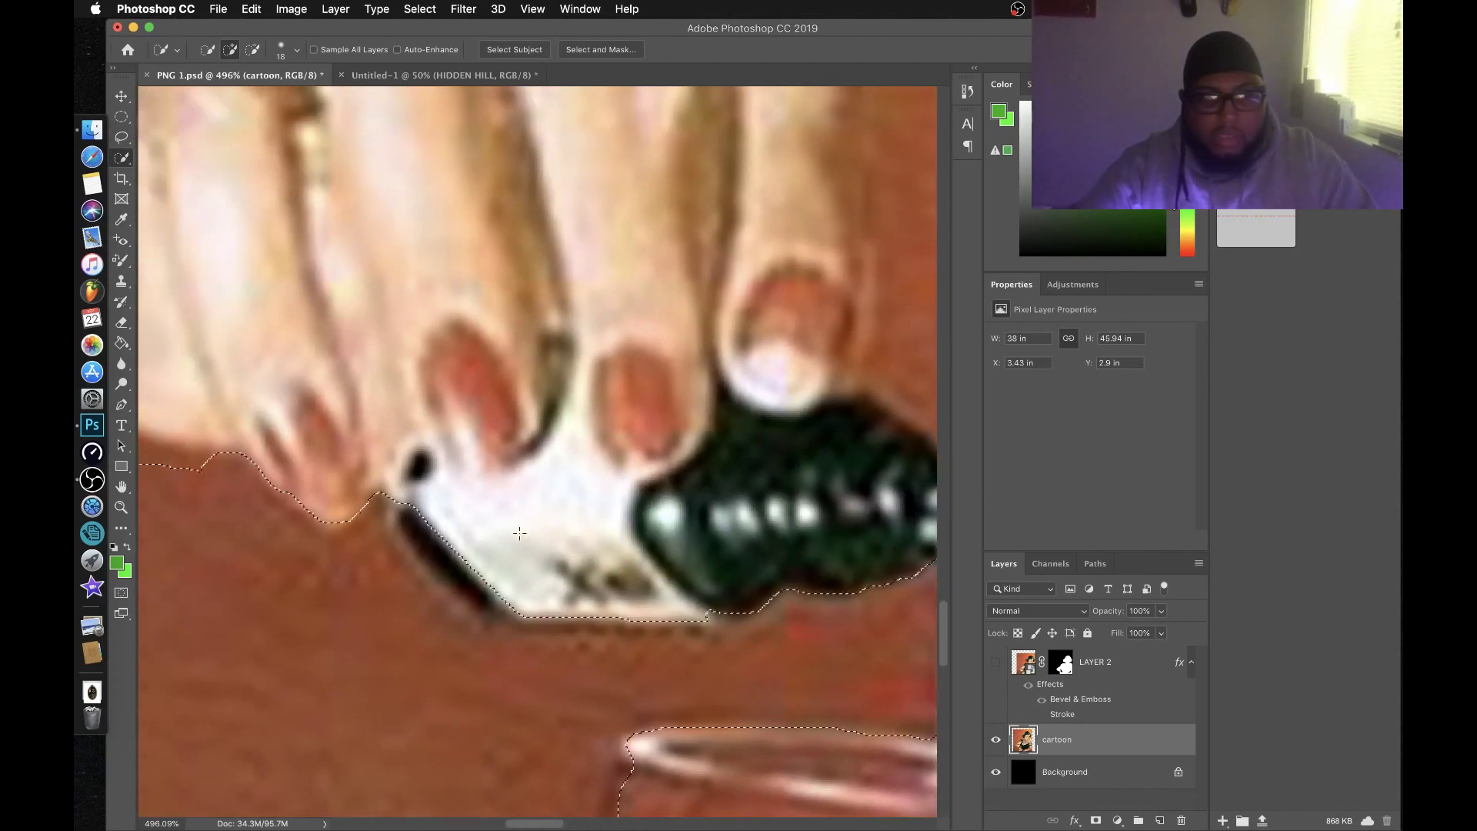
scroll(519, 532, "left", 8)
left_click(560, 468, "alt")
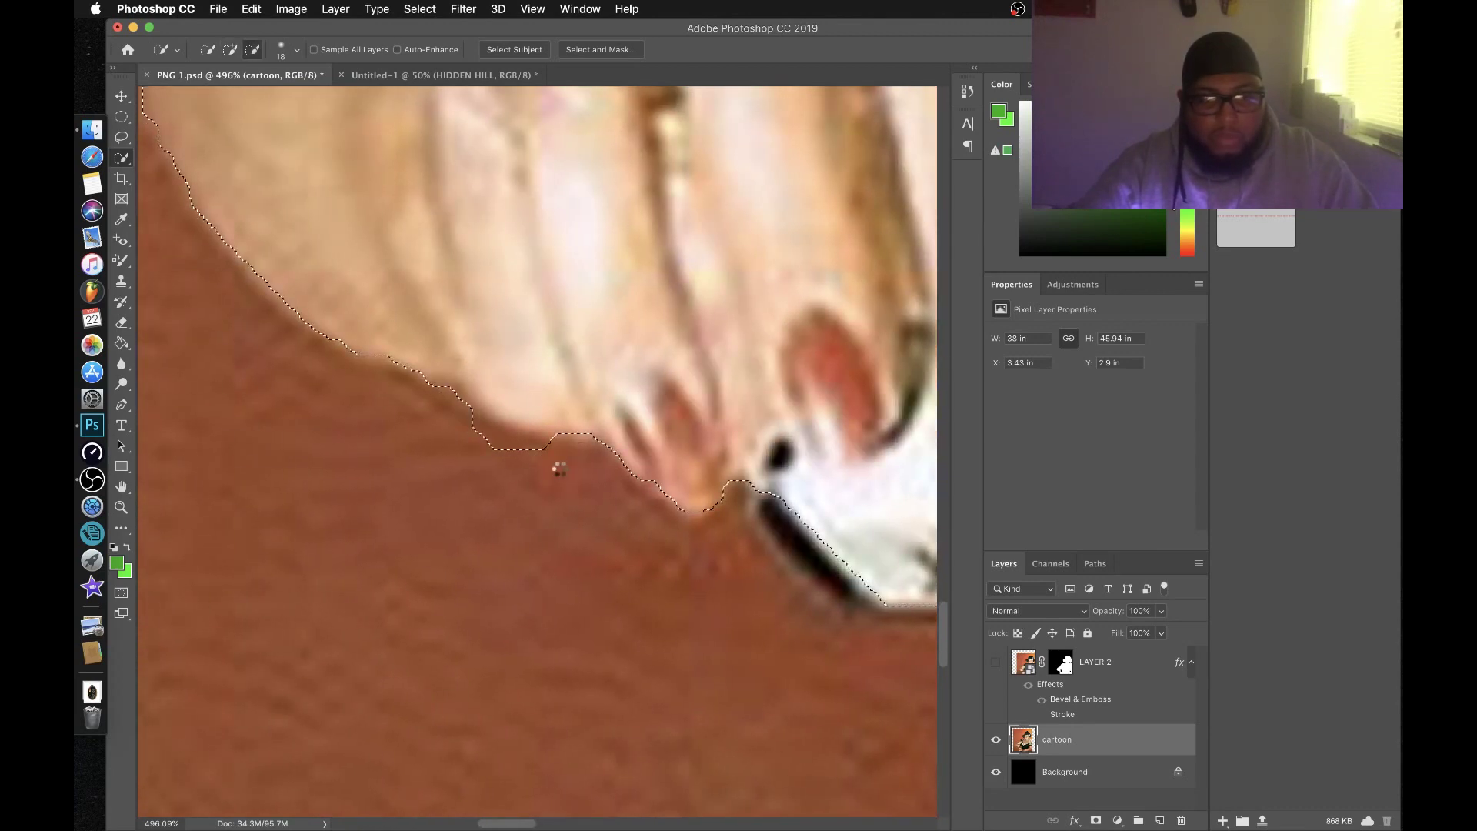
left_click_drag(500, 473, 490, 459)
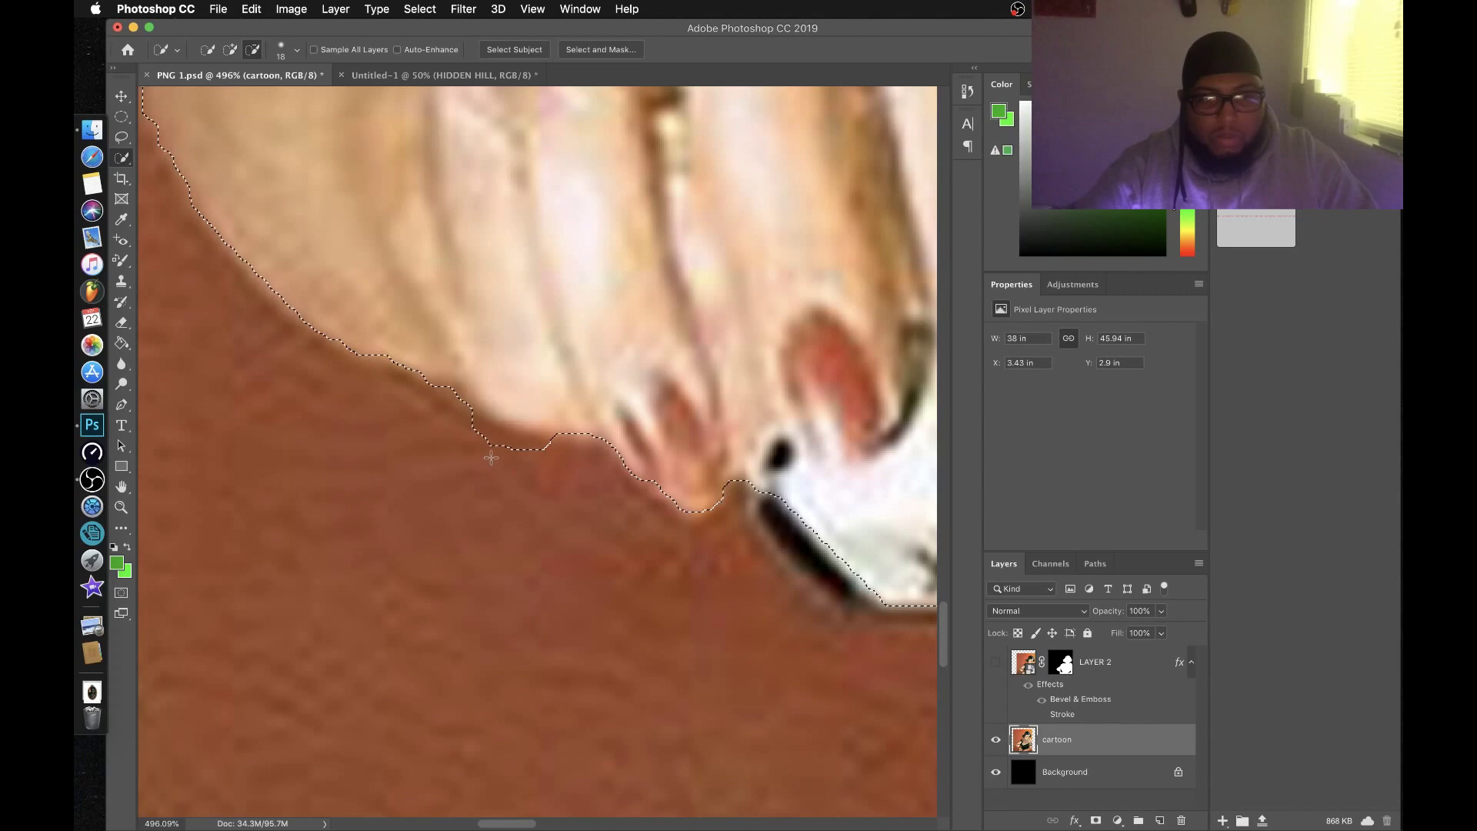
- Trim the spur of background from the selection at the outer corner of the bent wrist
scroll(501, 444, "up", 10)
scroll(461, 408, "left", 5)
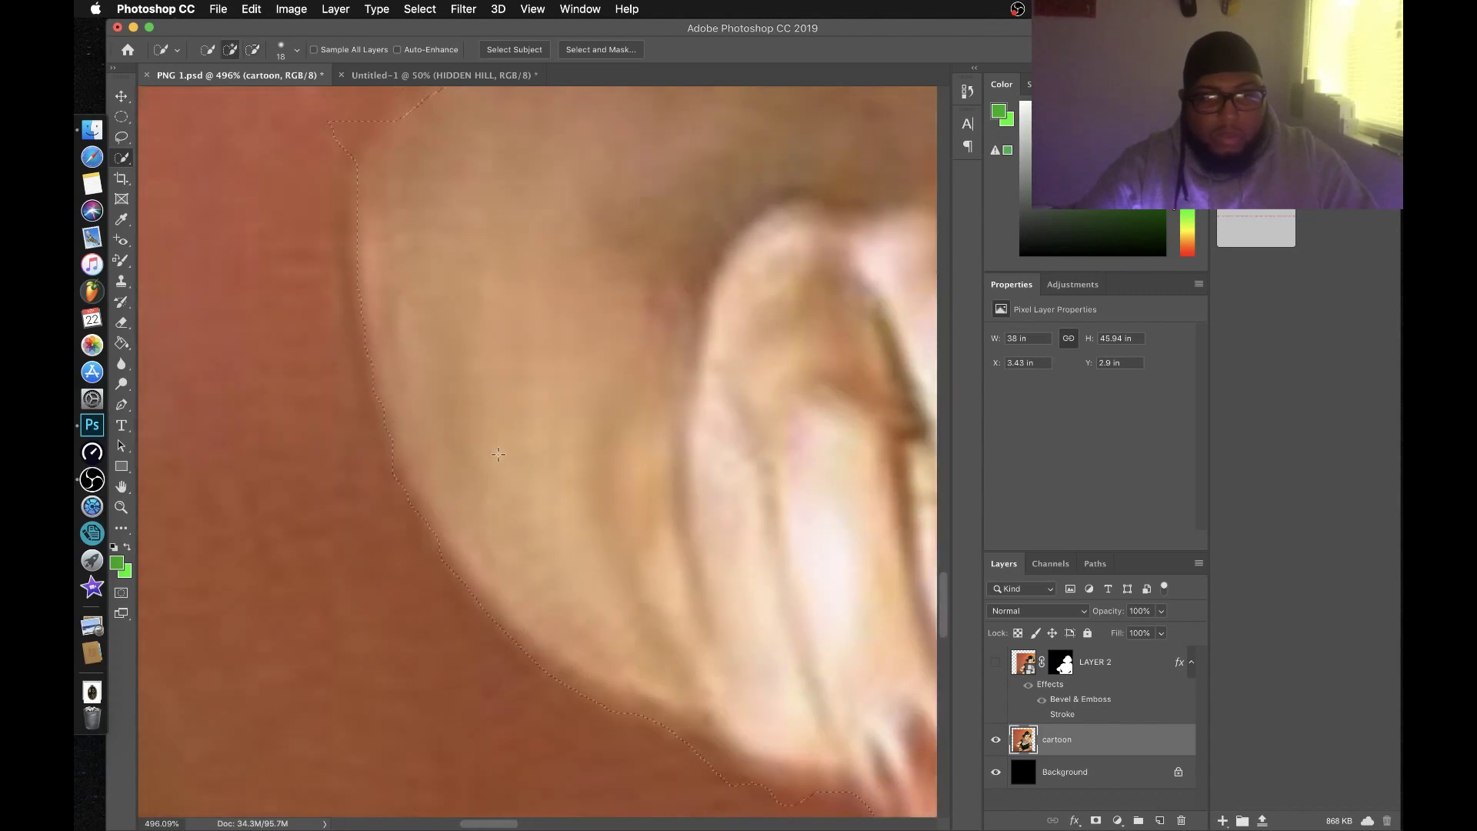
scroll(412, 373, "up", 5)
scroll(412, 373, "right", 3)
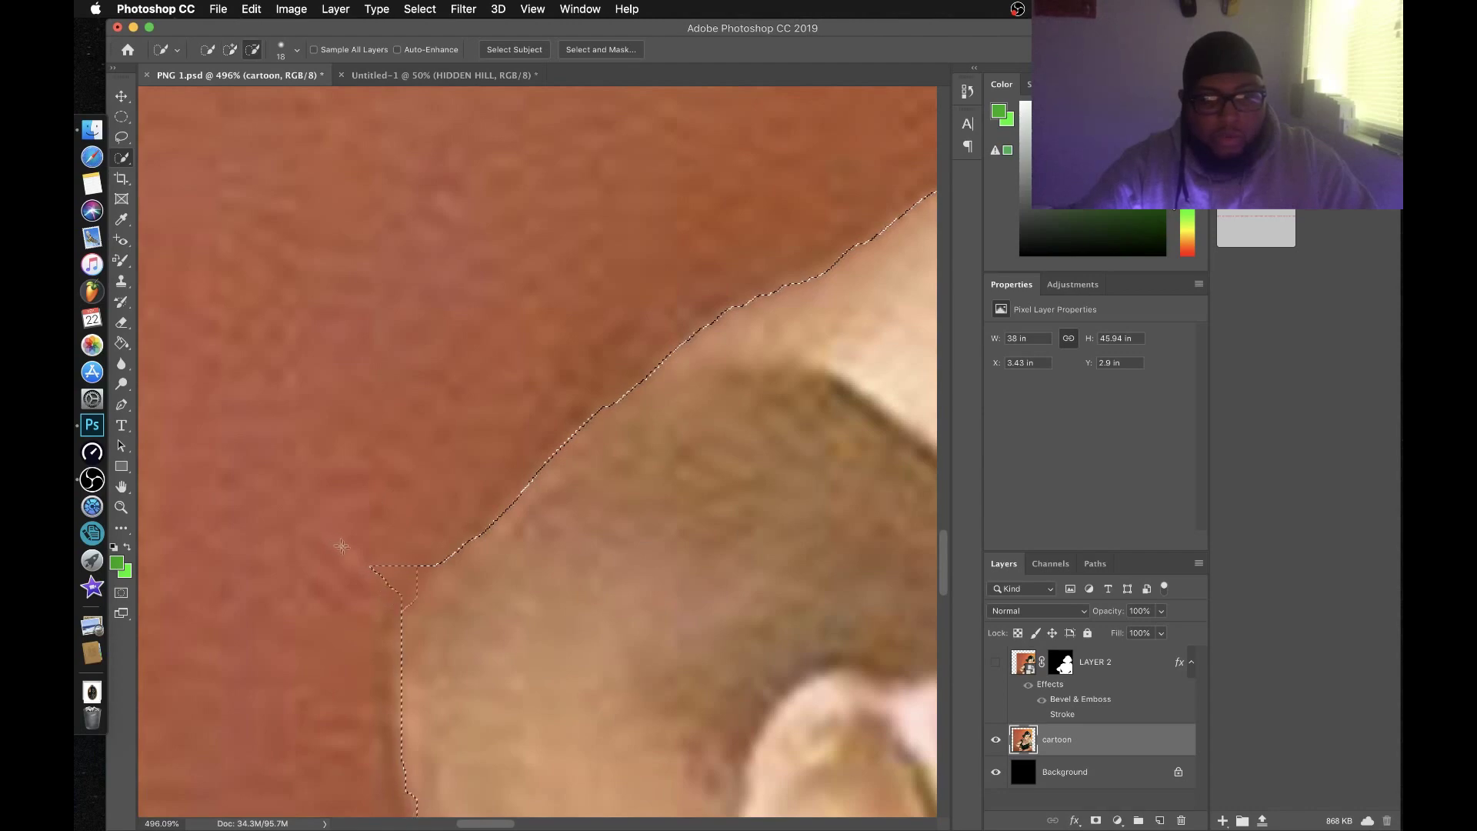
scroll(363, 558, "down", 5)
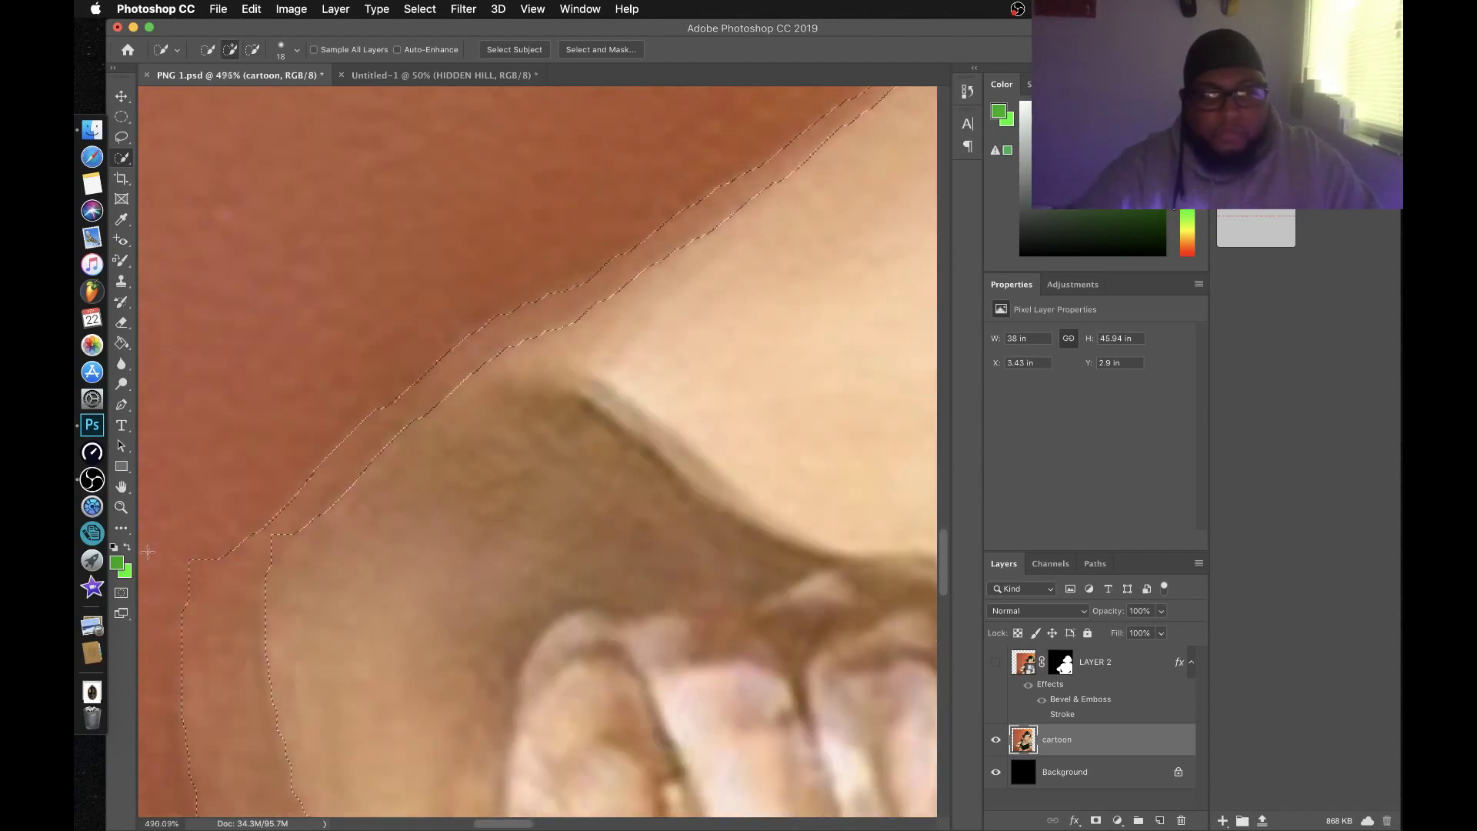
- Subtract the background patch beside the patterned tip of the sleeve, down to the upper edge of the arm
scroll(230, 577, "up", 5)
scroll(317, 607, "up", 3)
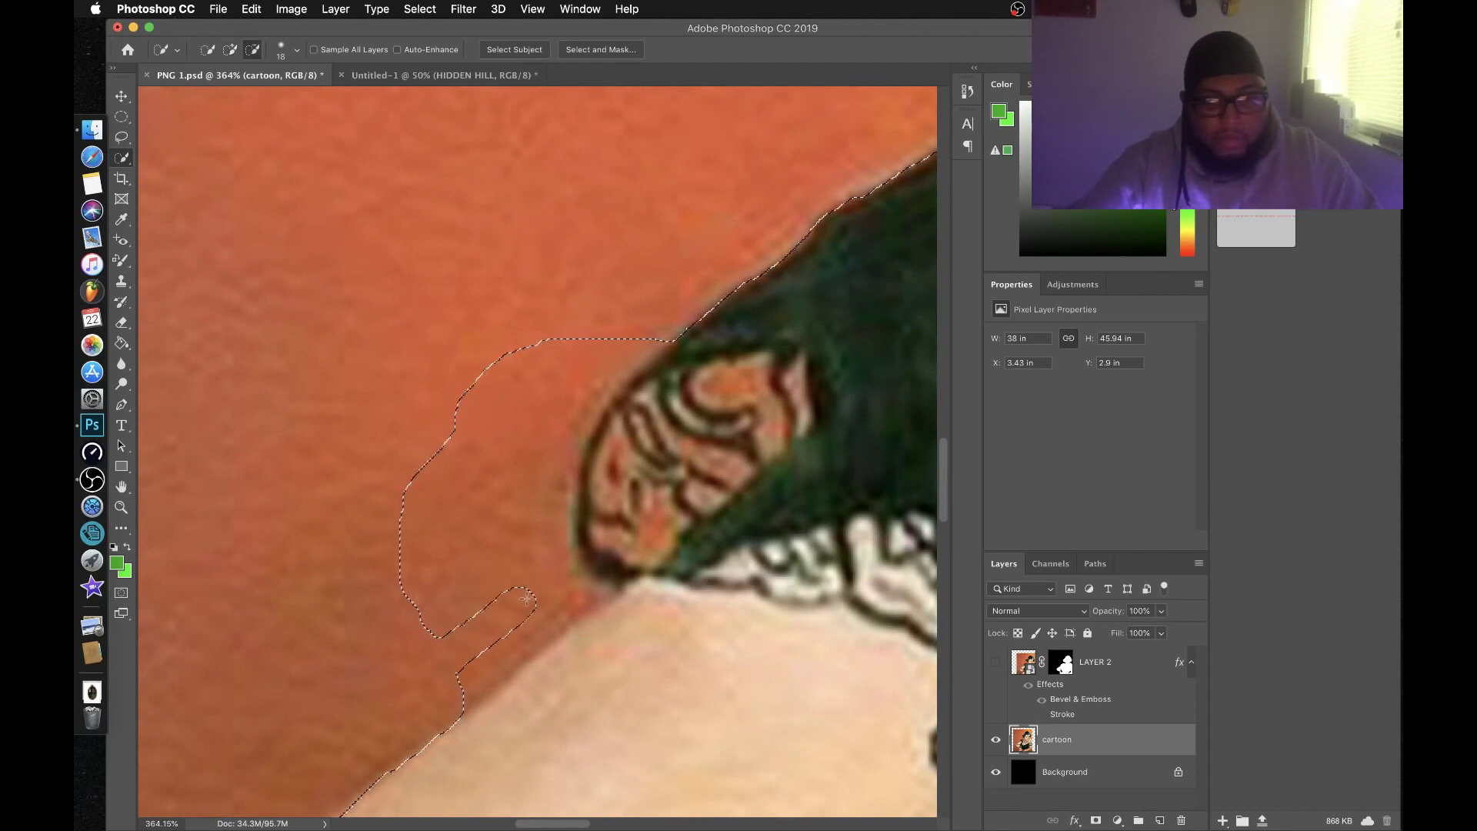
left_click_drag(538, 620, 519, 508)
left_click_drag(549, 483, 521, 385)
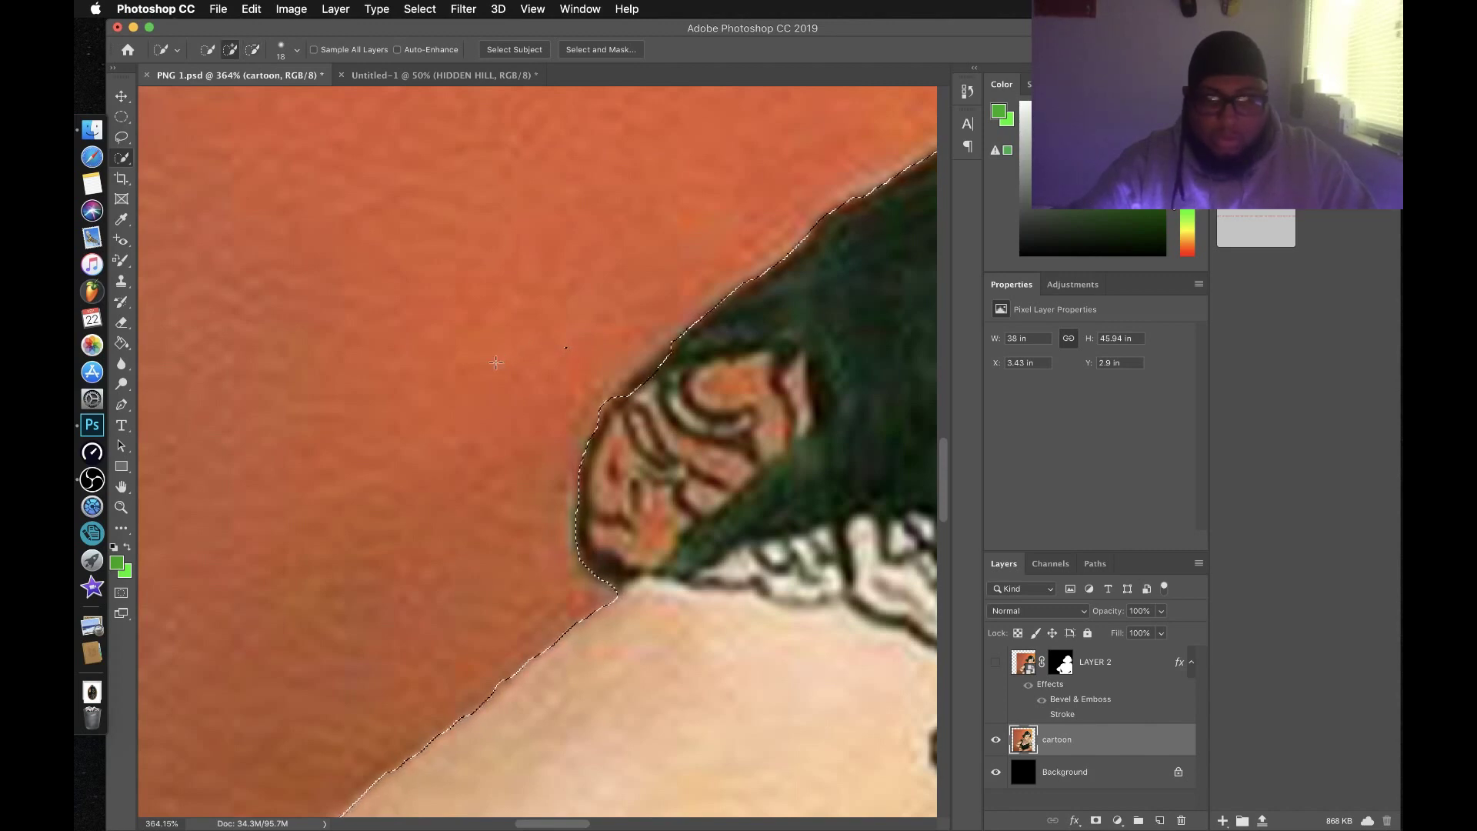
- Add the floral lace panel and the white trim along the top of the sleeve to the selection
scroll(495, 363, "right", 10)
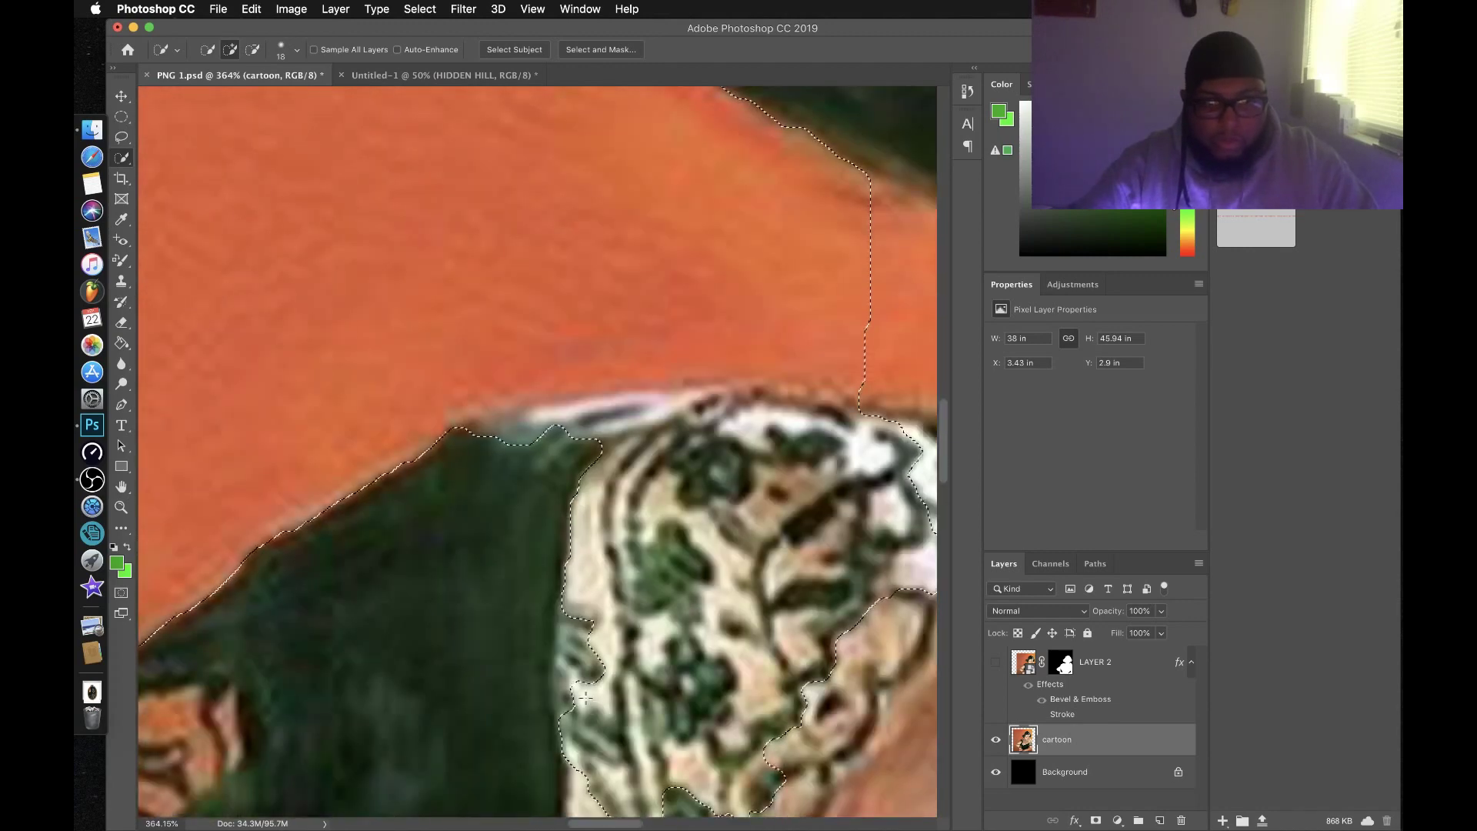
scroll(608, 631, "down", 5)
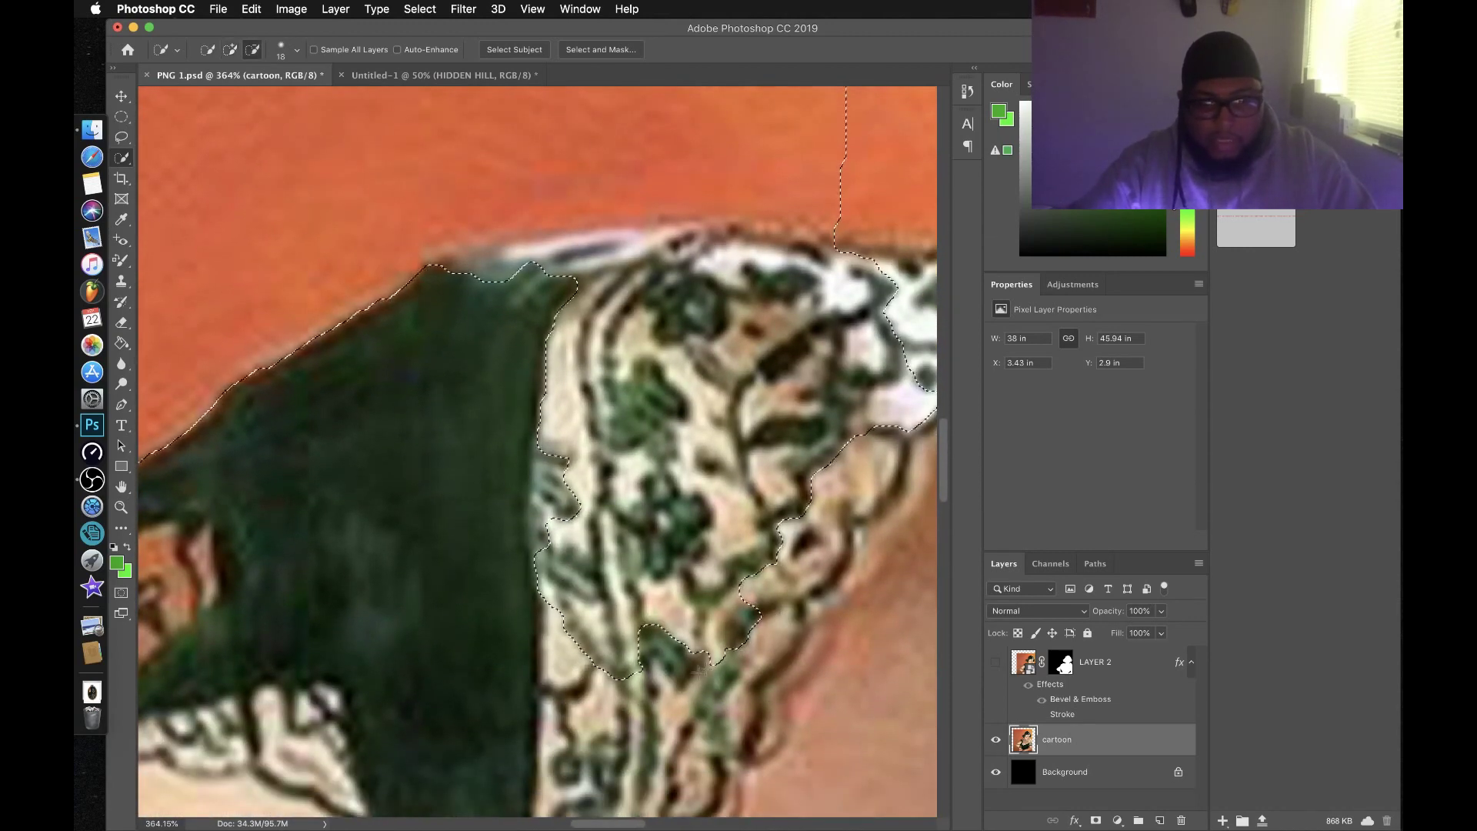
left_click(669, 681)
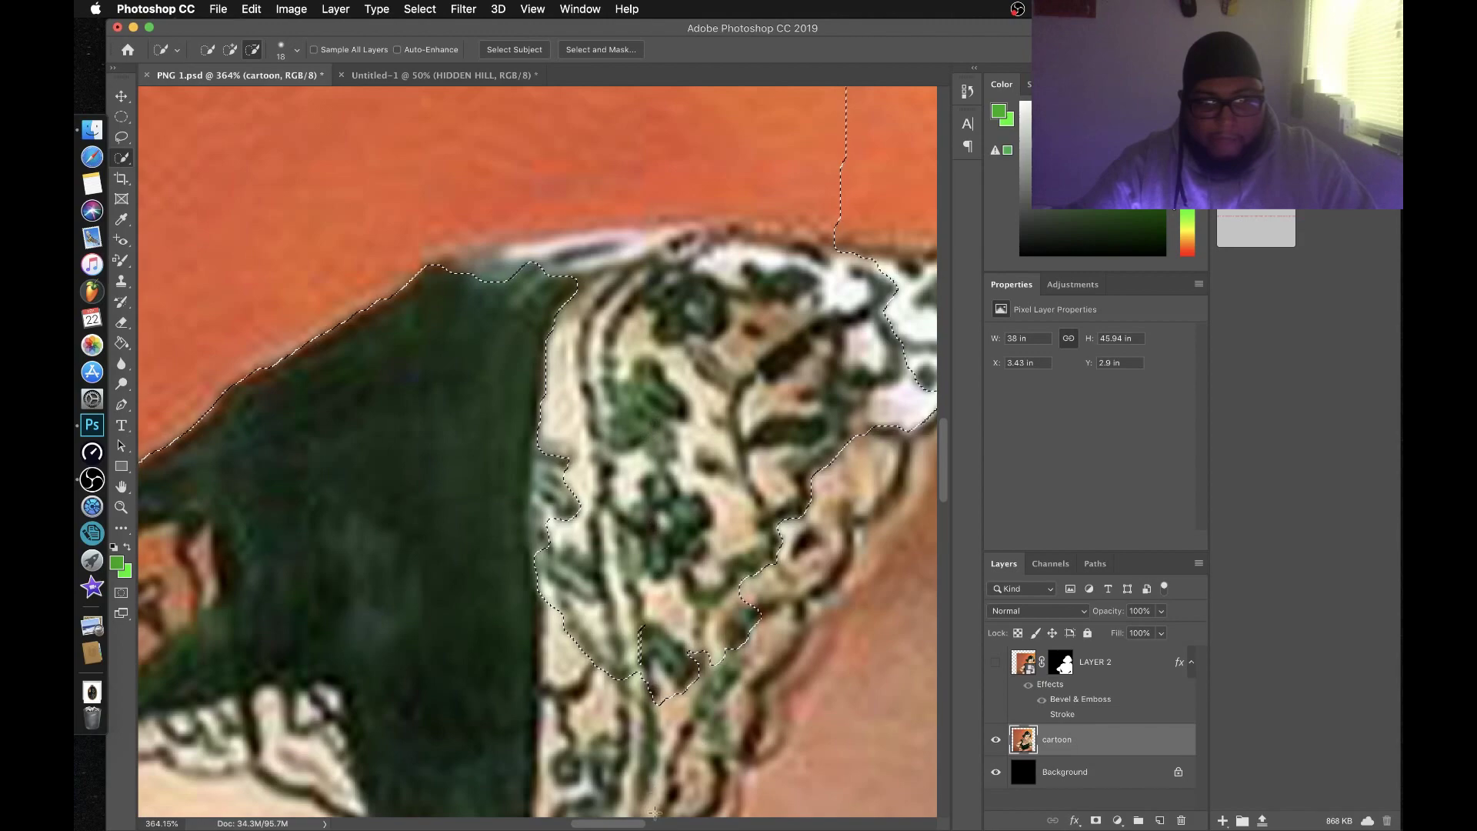
left_click_drag(743, 639, 585, 271)
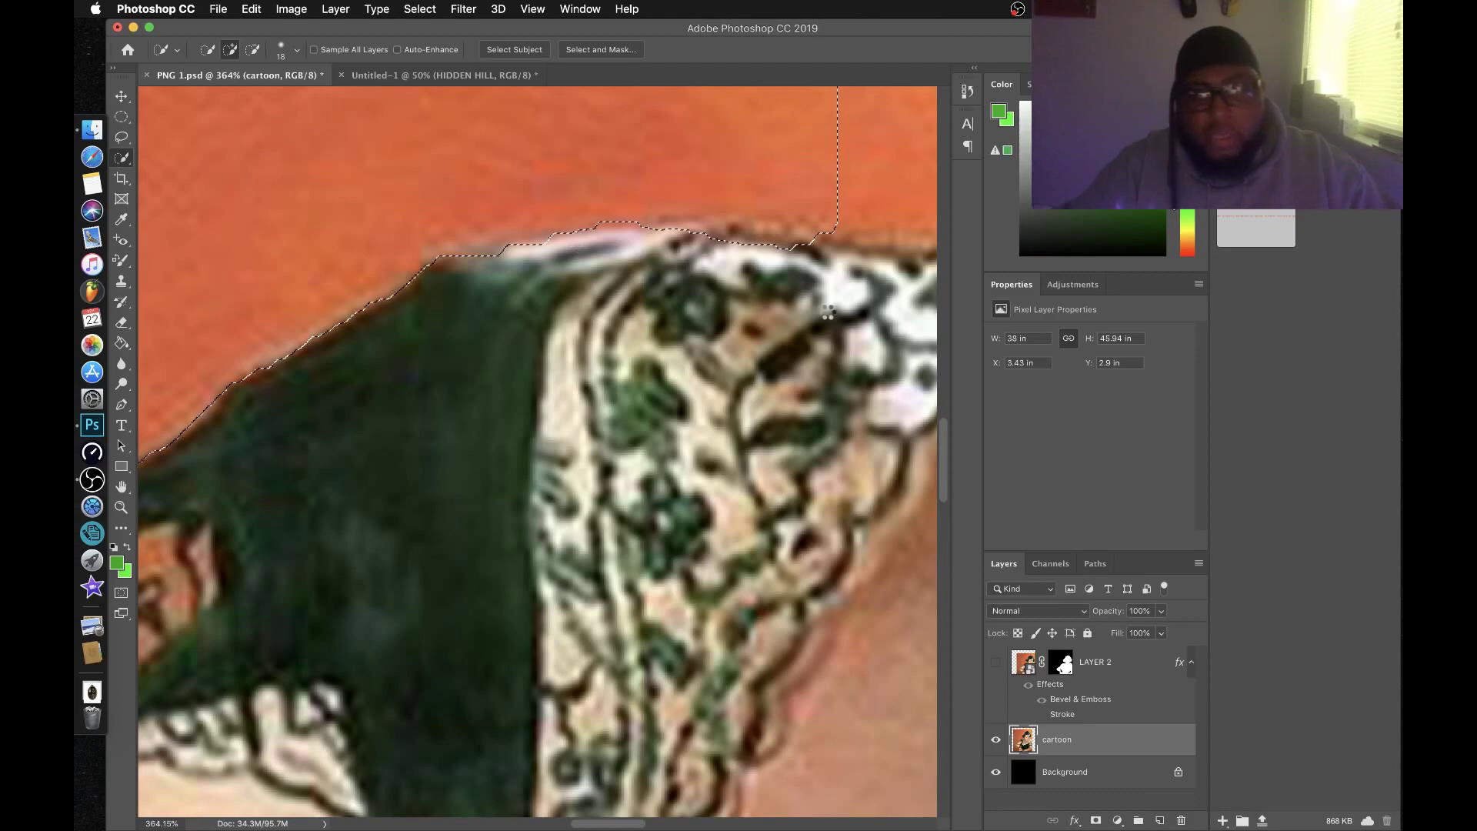
- Examine the selection edge around the hair, face, bare shoulder and dress for missed or excess areas
scroll(867, 385, "down", 10)
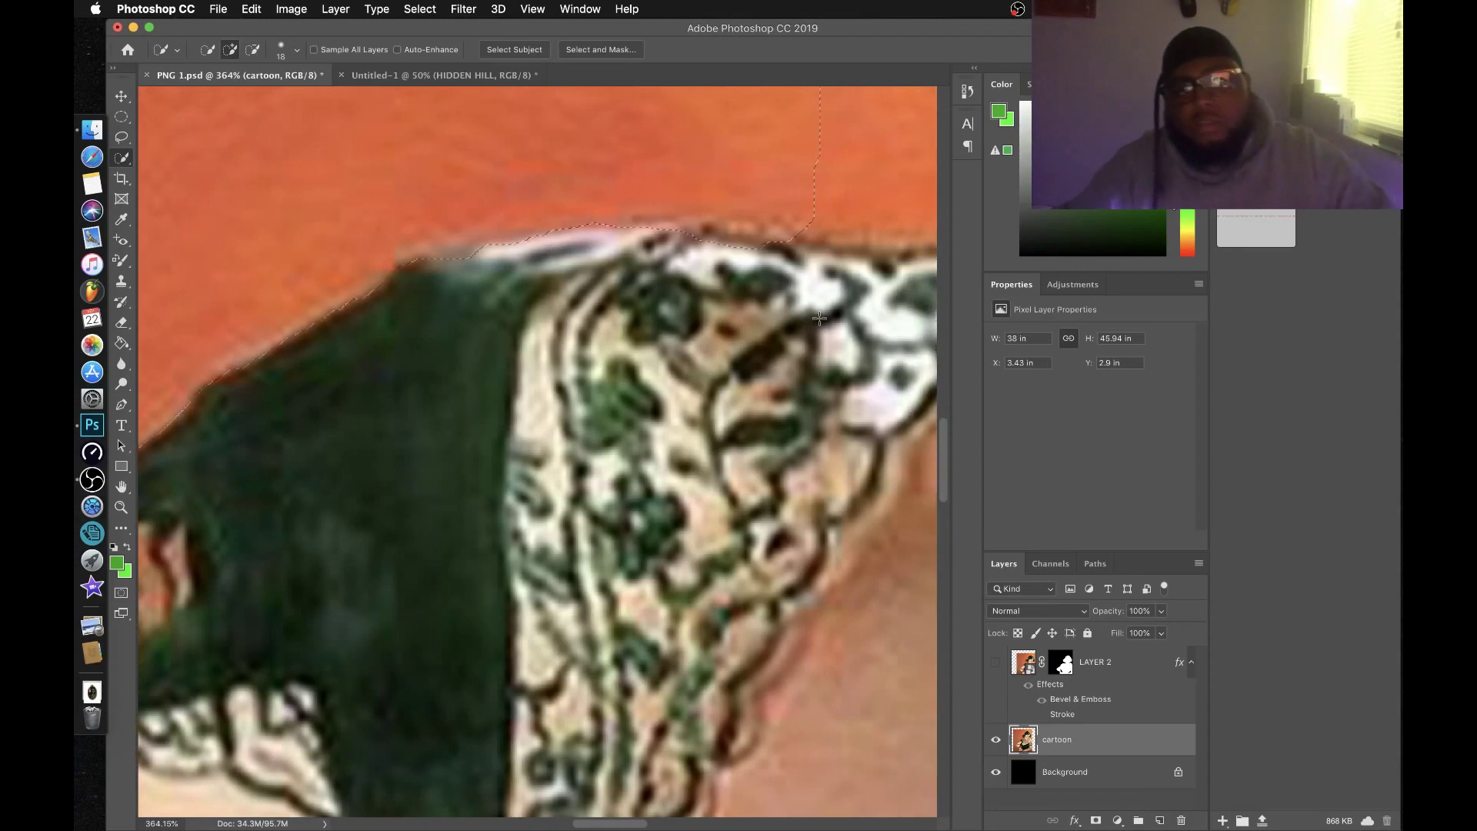
scroll(817, 321, "up", 5)
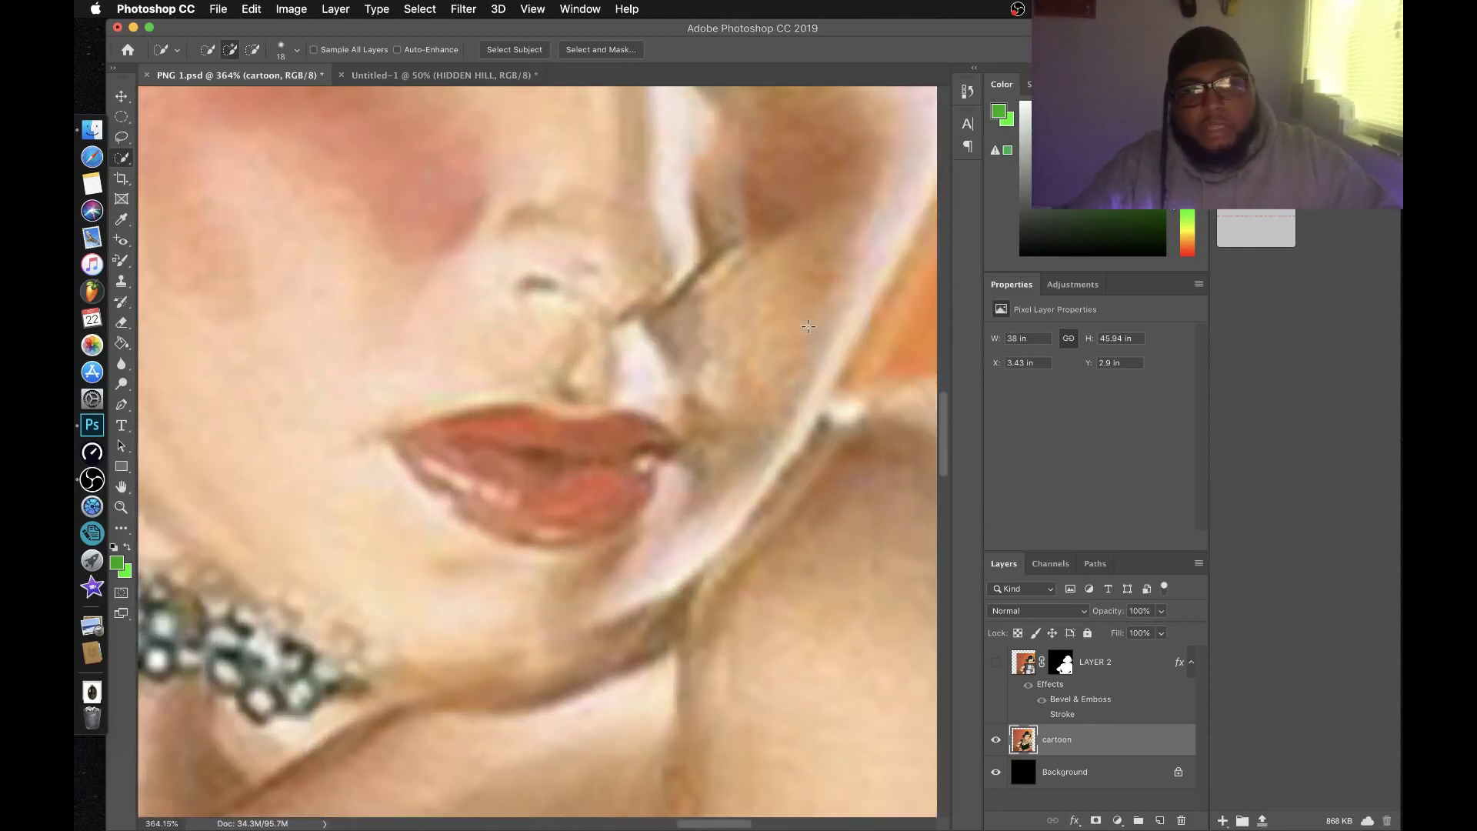
scroll(805, 328, "down", 5)
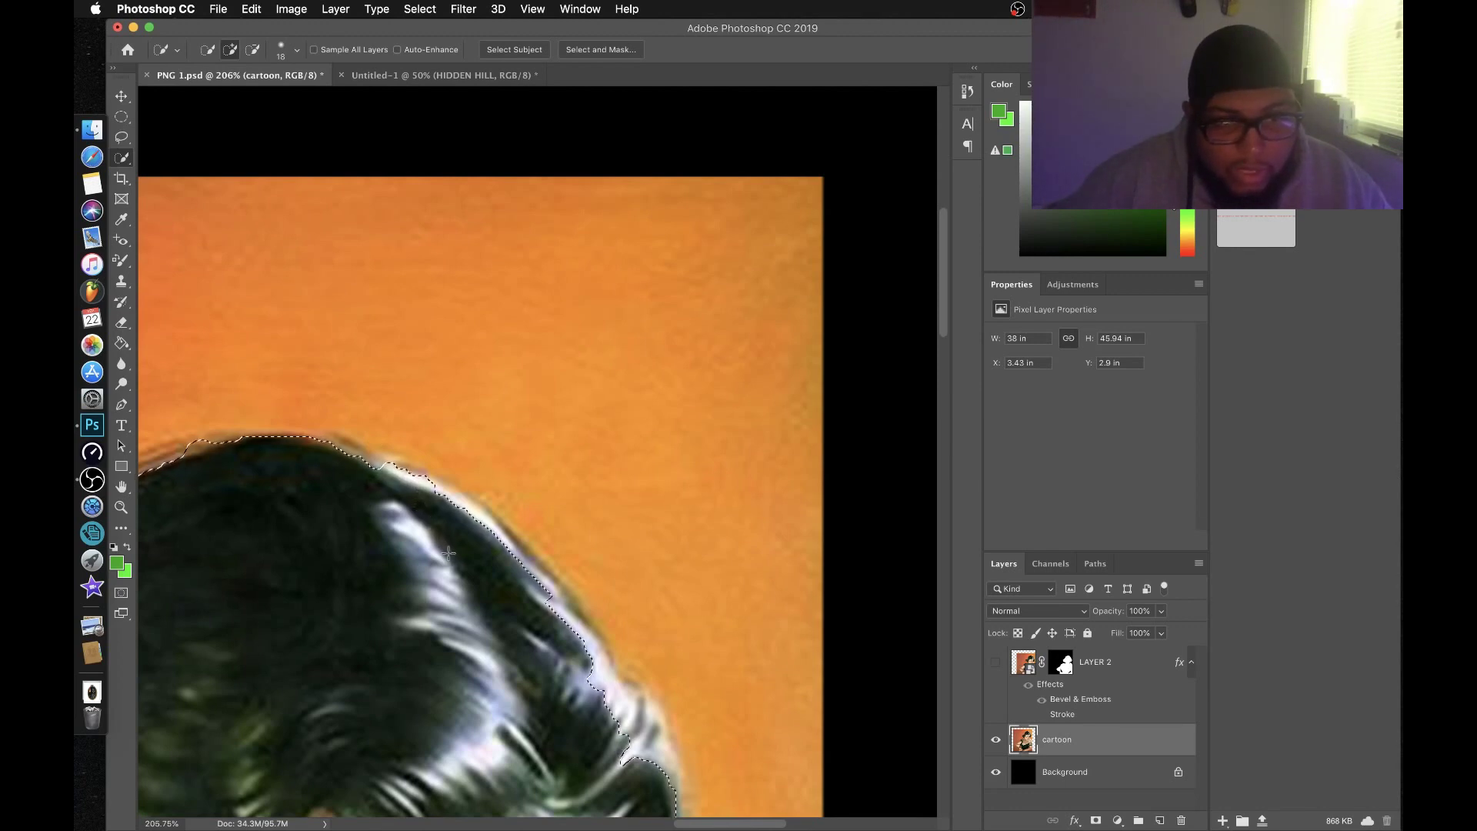
scroll(451, 560, "down", 5)
scroll(451, 560, "right", 2)
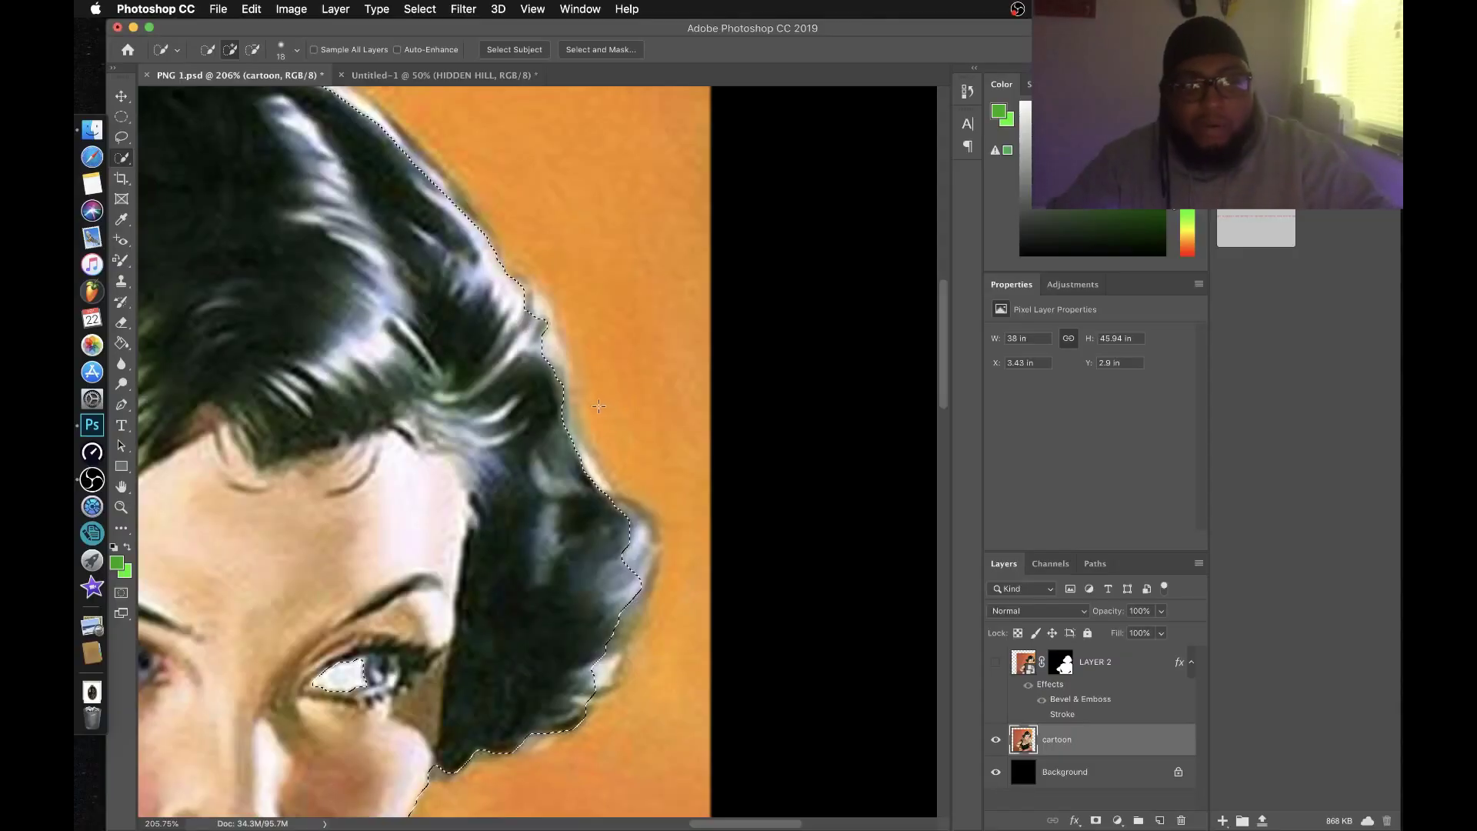
scroll(598, 405, "down", 5)
scroll(598, 406, "right", 3)
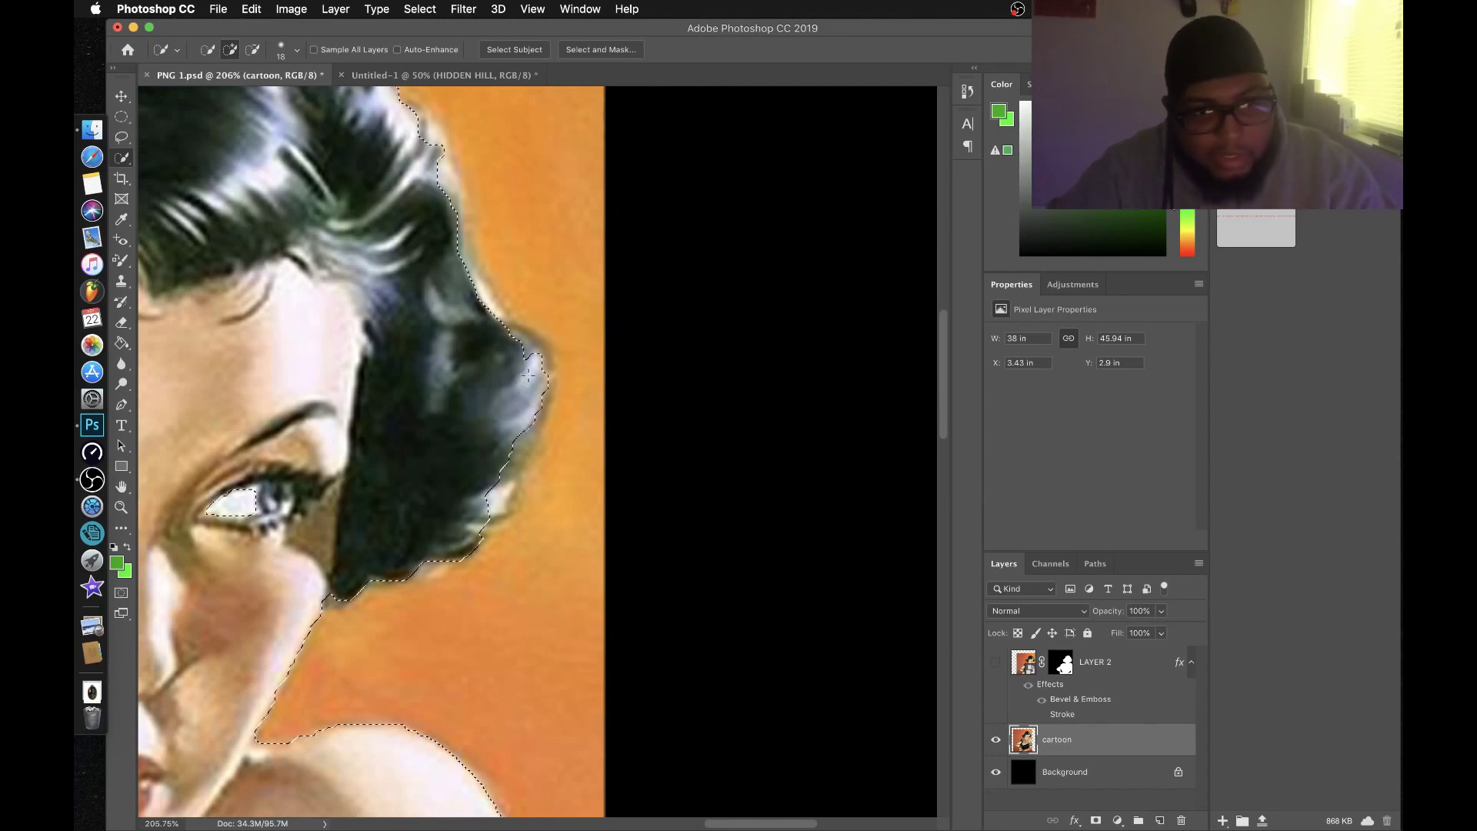
scroll(509, 364, "down", 10)
scroll(430, 365, "left", 3)
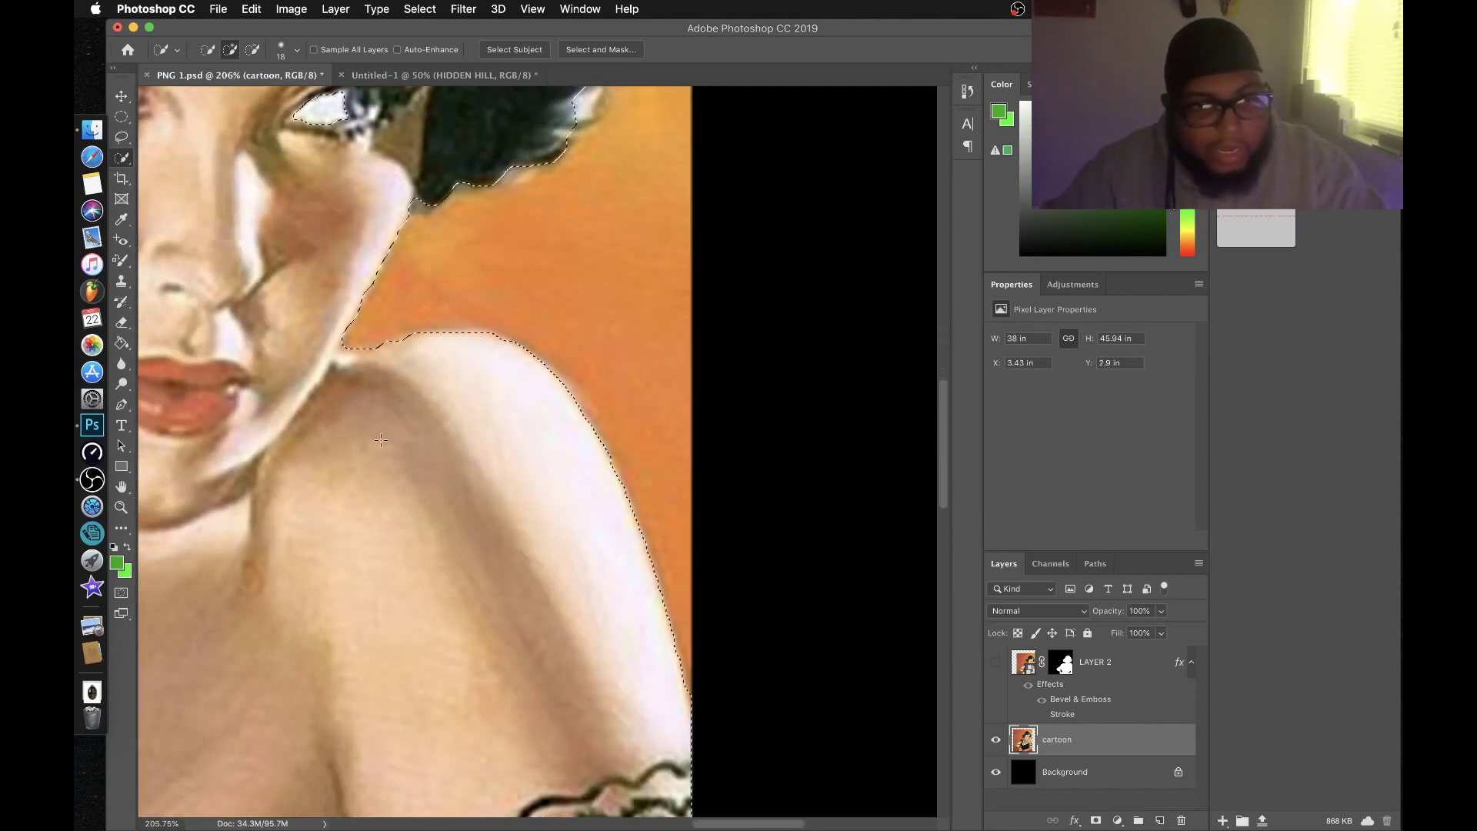
scroll(373, 366, "down", 13)
scroll(346, 362, "left", 6)
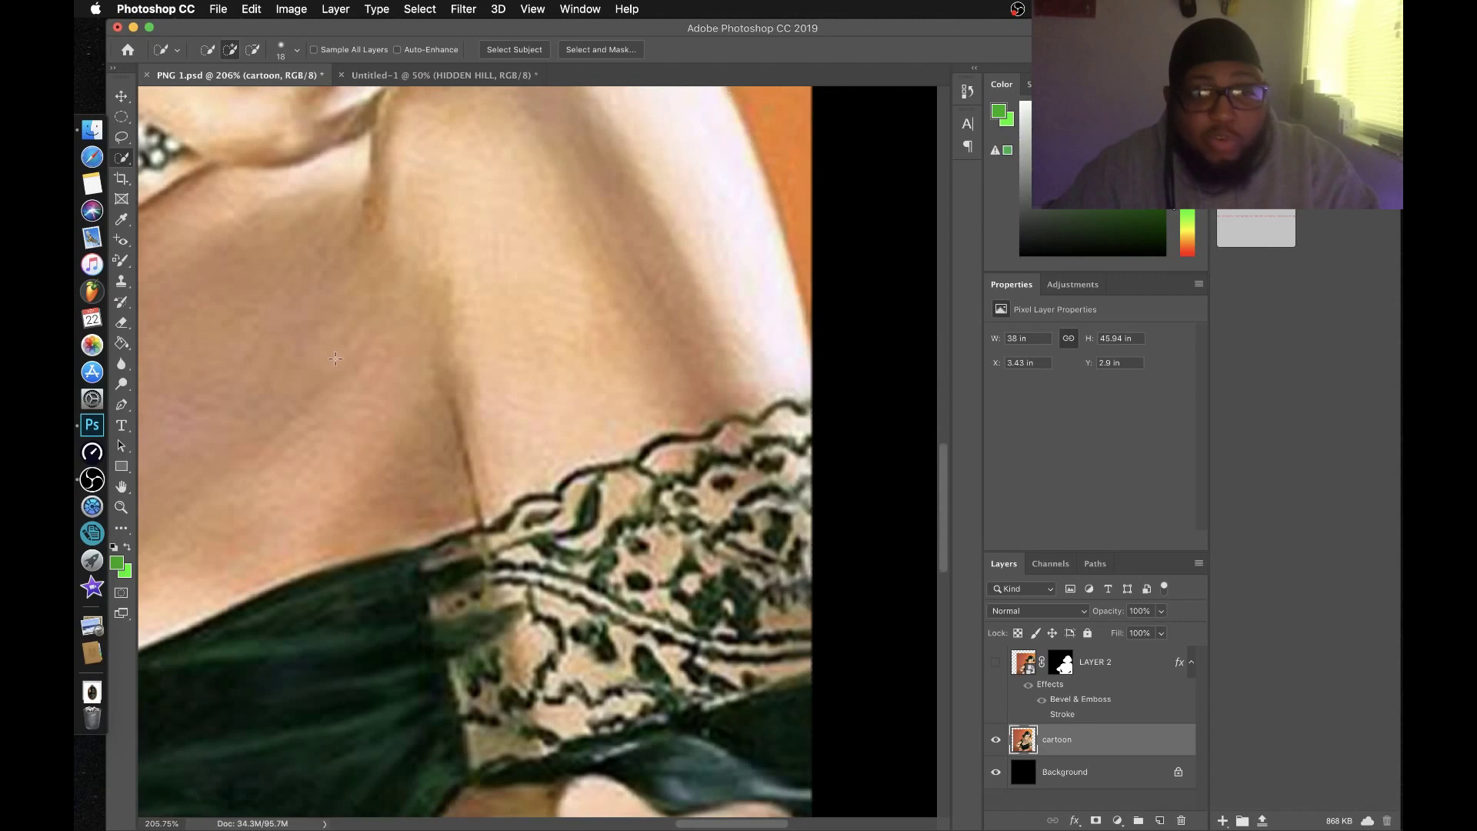
scroll(324, 359, "down", 10)
scroll(323, 358, "left", 4)
- Subtract the background area enclosed by the pouring hand, the dress and the glass rim from the selection
scroll(311, 337, "up", 5)
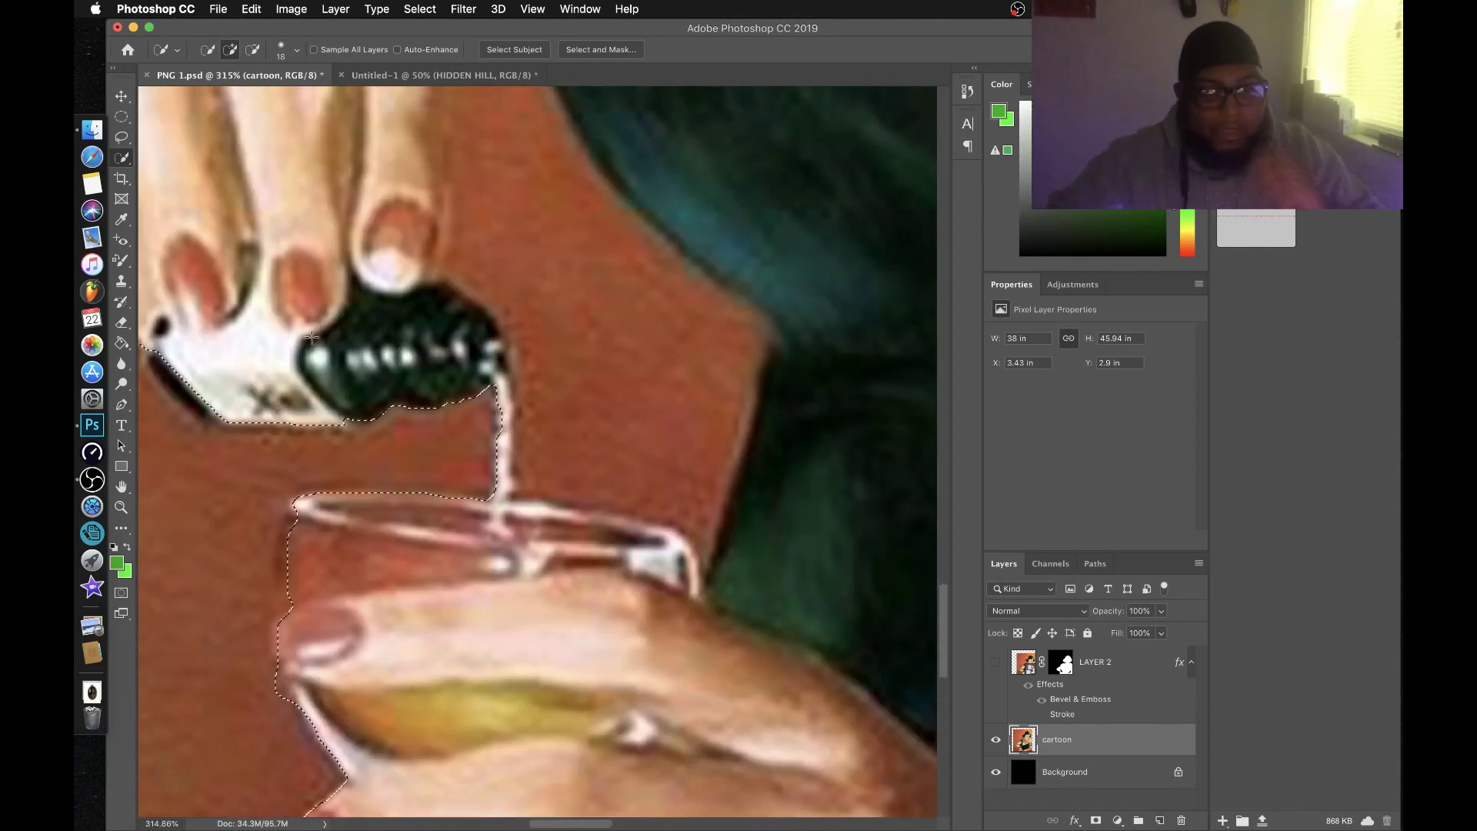
scroll(512, 308, "down", 3)
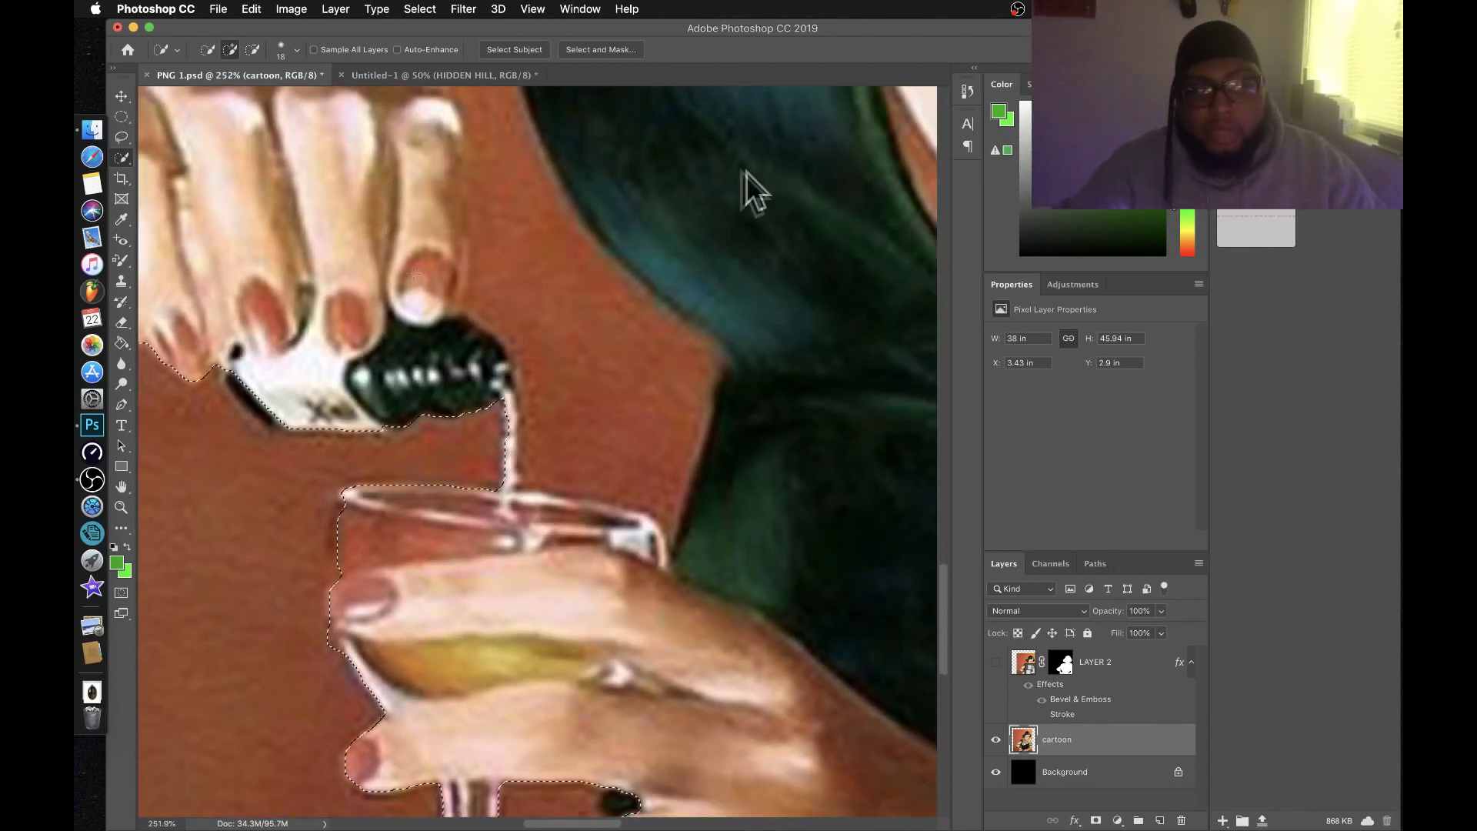
scroll(512, 307, "up", 9)
scroll(493, 425, "down", 3)
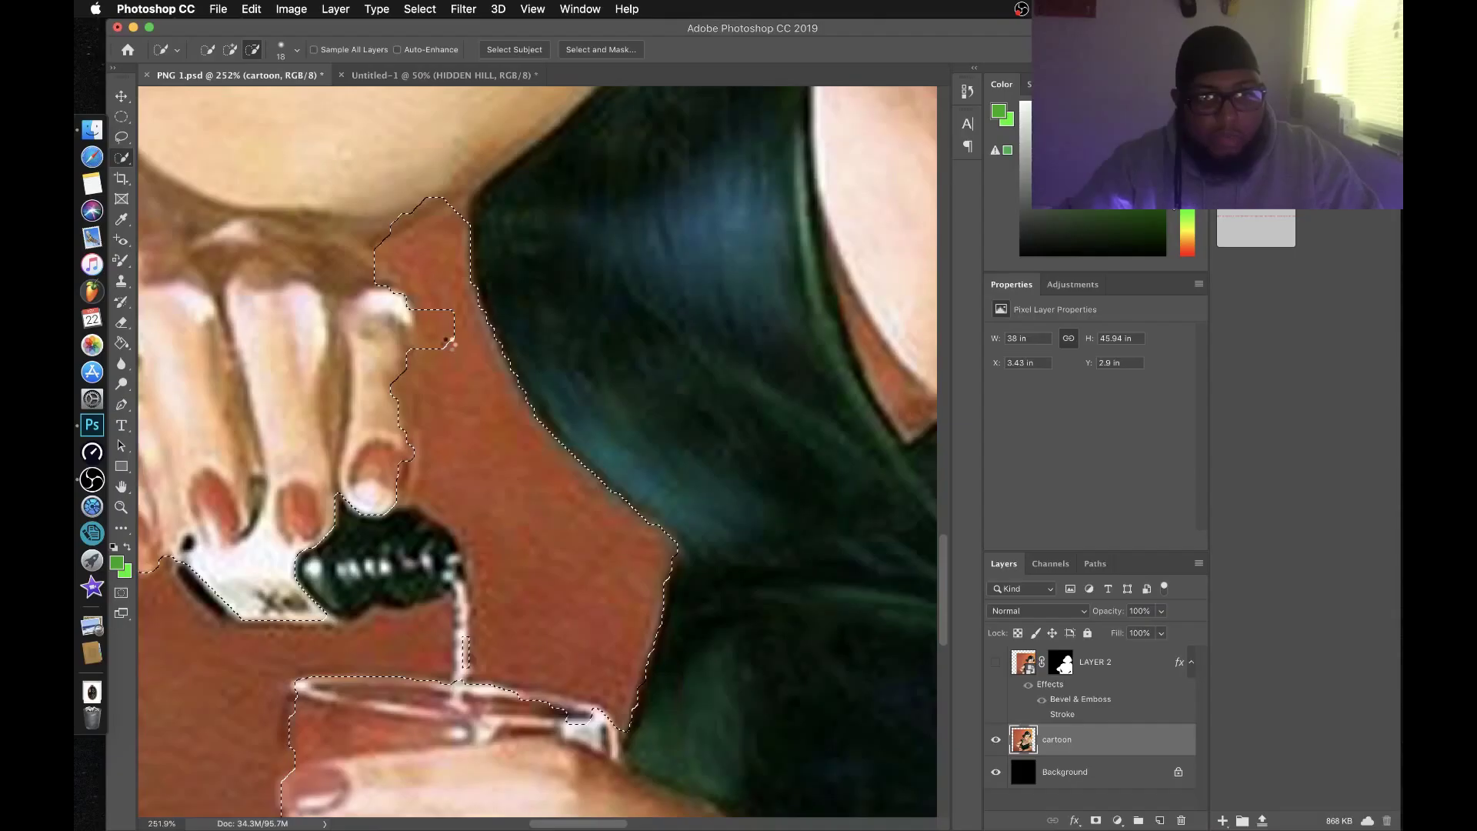
left_click_drag(656, 188, 619, 257)
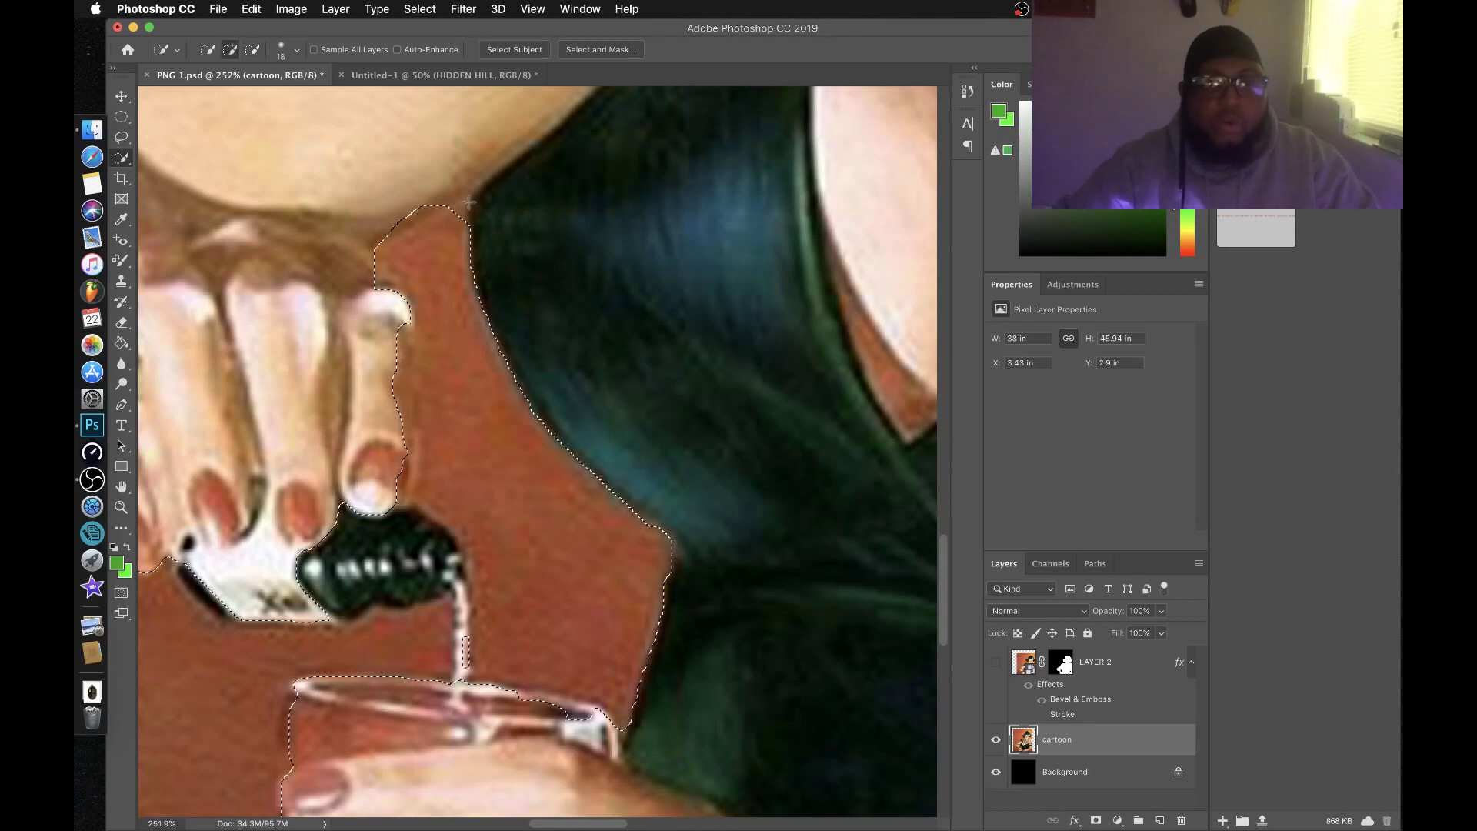
- Refine the selection along the outer edge of the finger resting on the bottle neck to include its full width
left_click(385, 465, "alt")
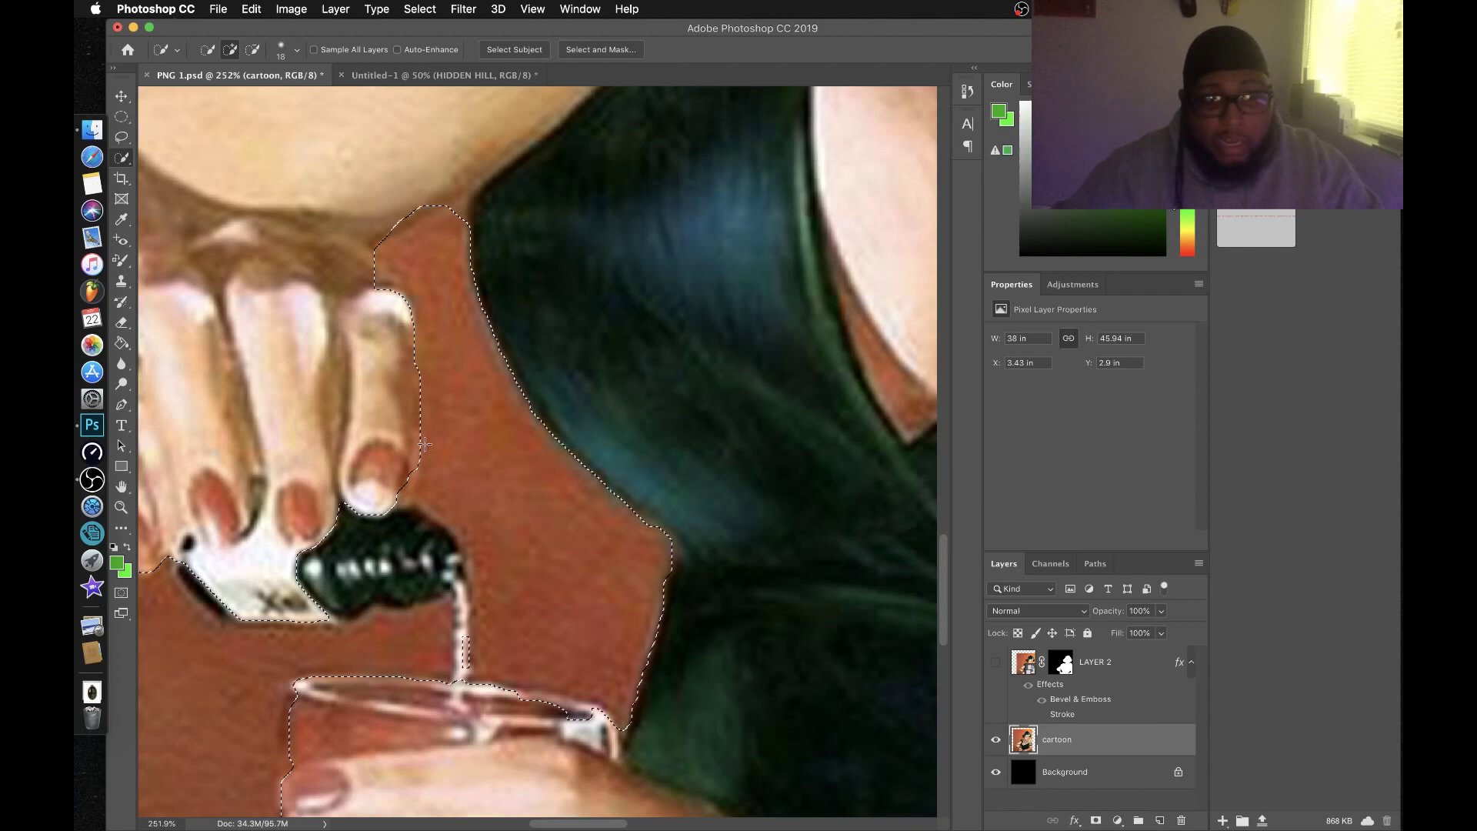
scroll(424, 444, "up", 5)
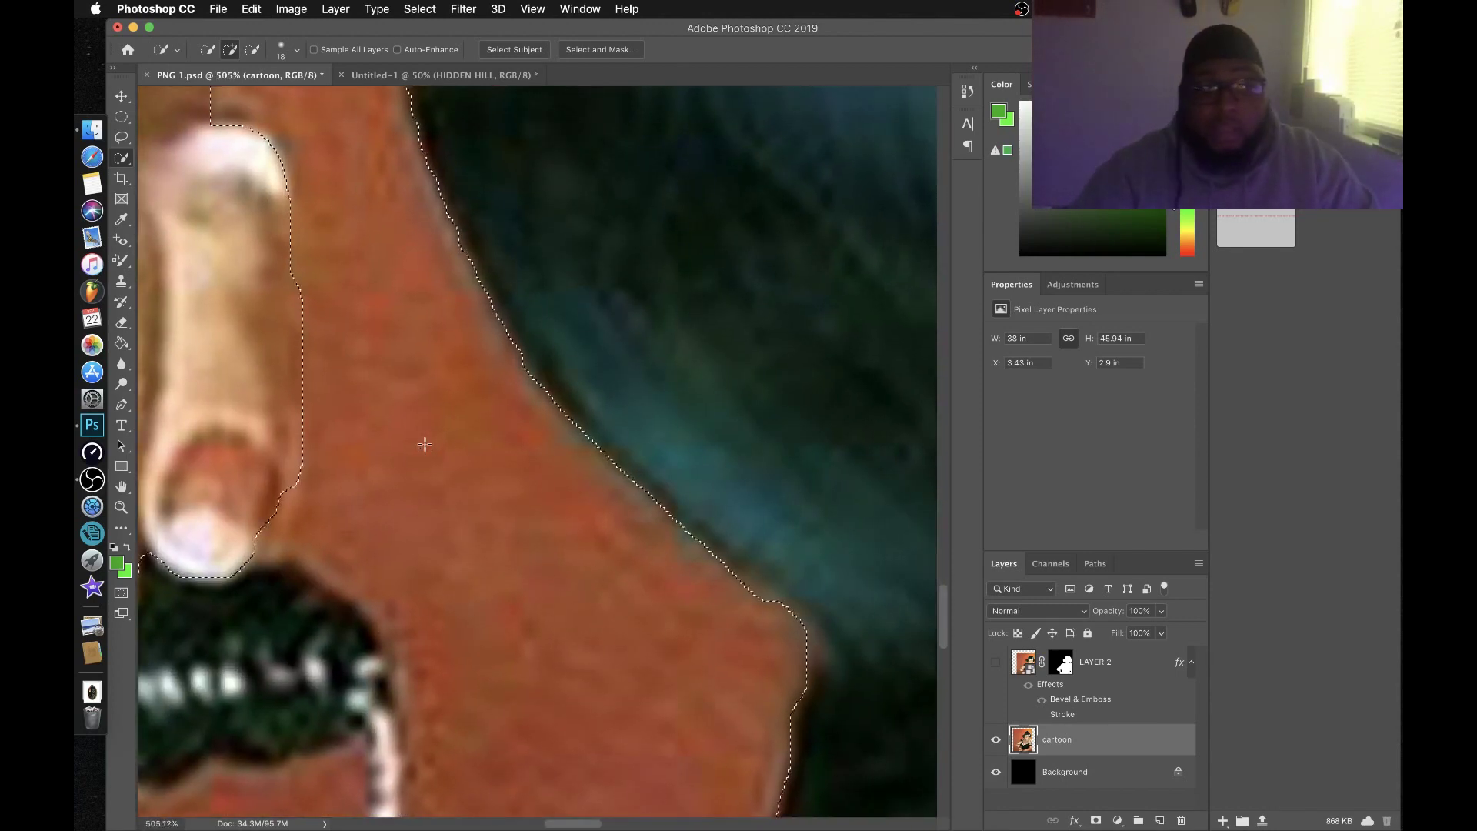
left_click_drag(248, 501, 260, 526)
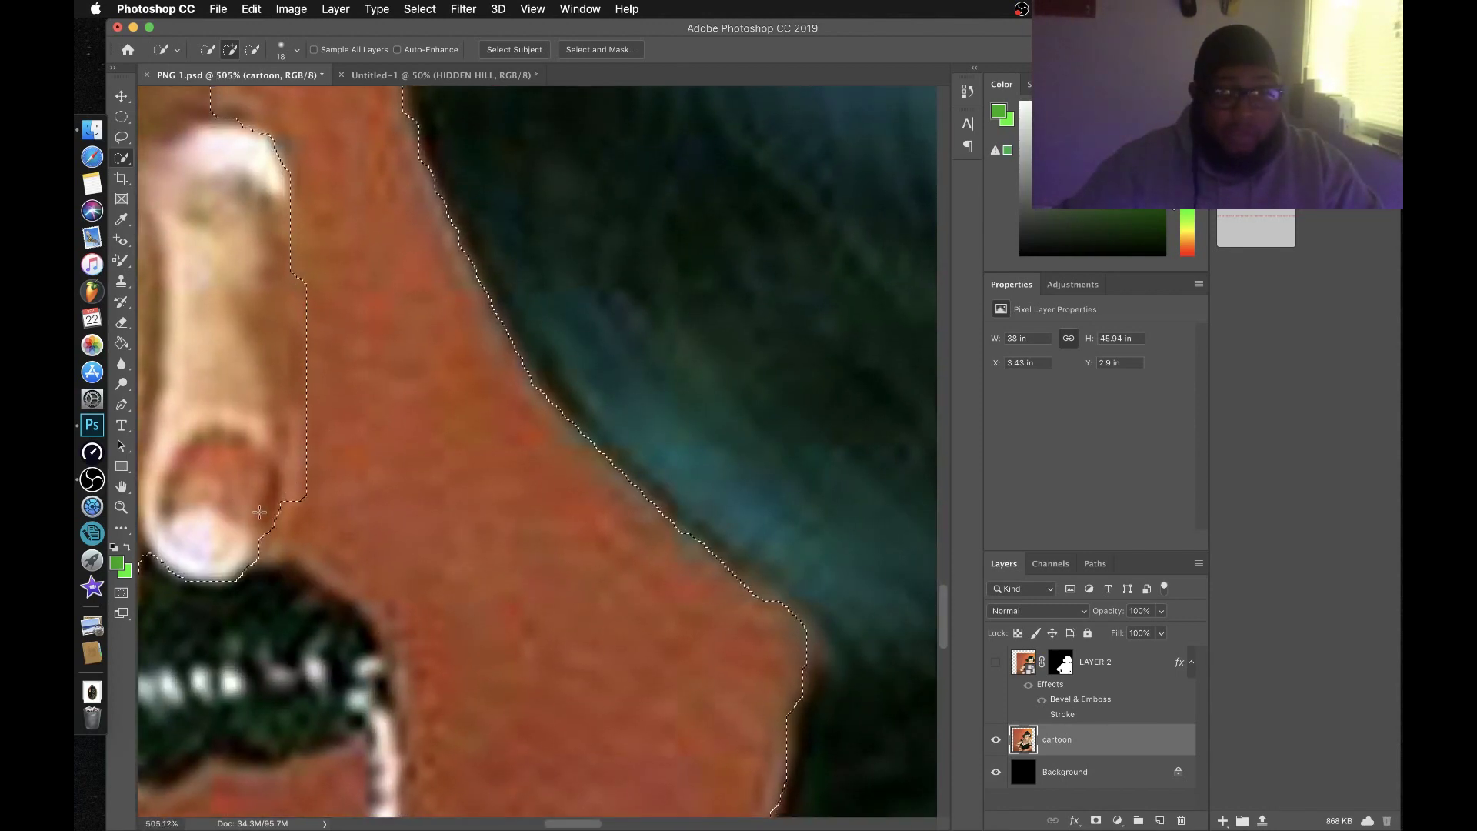
mouse_move(385, 475)
left_mouse_down()
mouse_move(340, 494)
mouse_move(325, 493)
mouse_move(335, 450)
left_mouse_up()
- Add the bottle neck and the stream of liquid to the selection, and check the outline around the bottle and glass
scroll(360, 403, "down", 4)
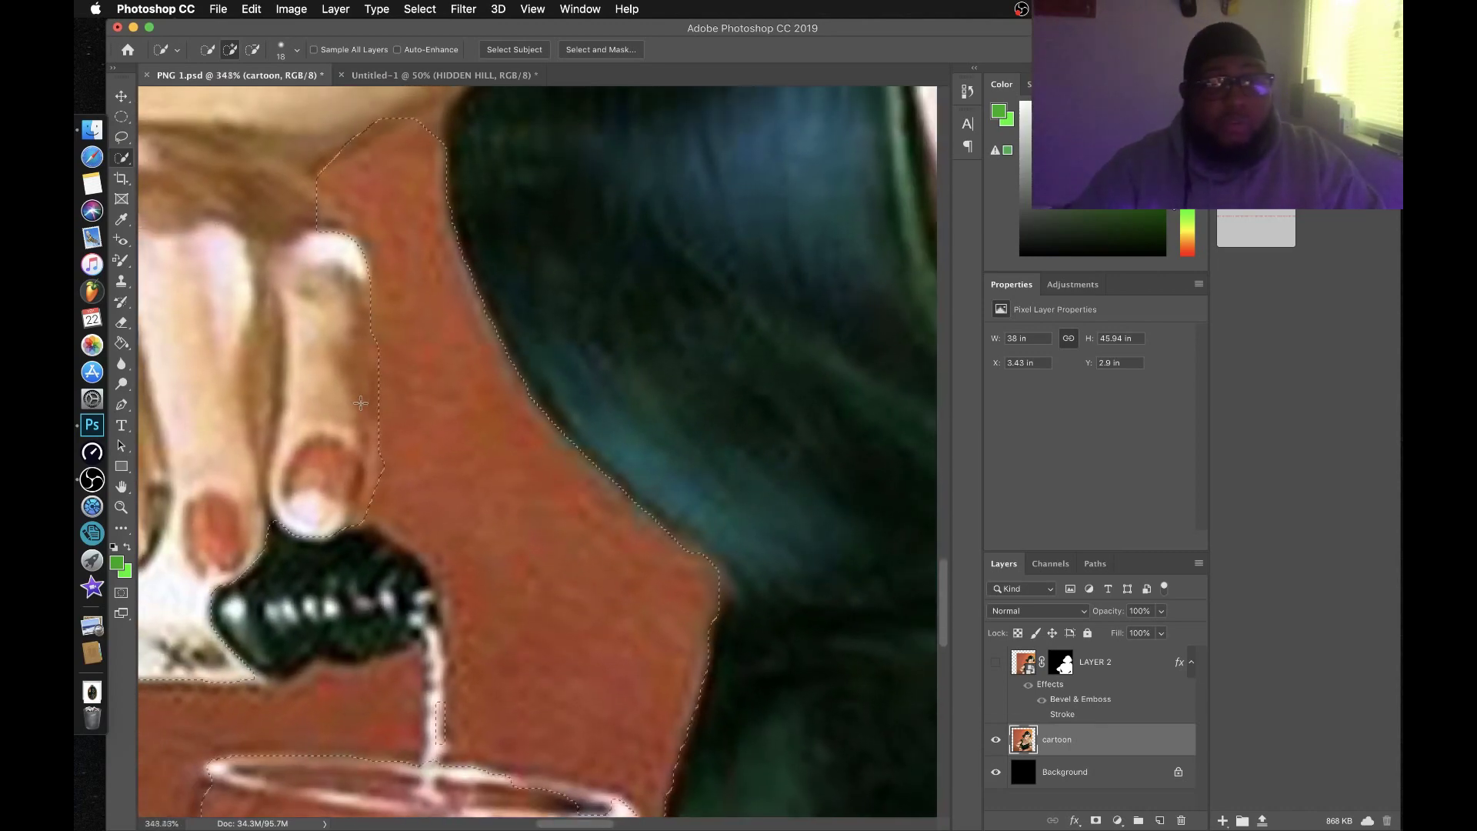
scroll(361, 403, "up", 2)
scroll(360, 403, "down", 5)
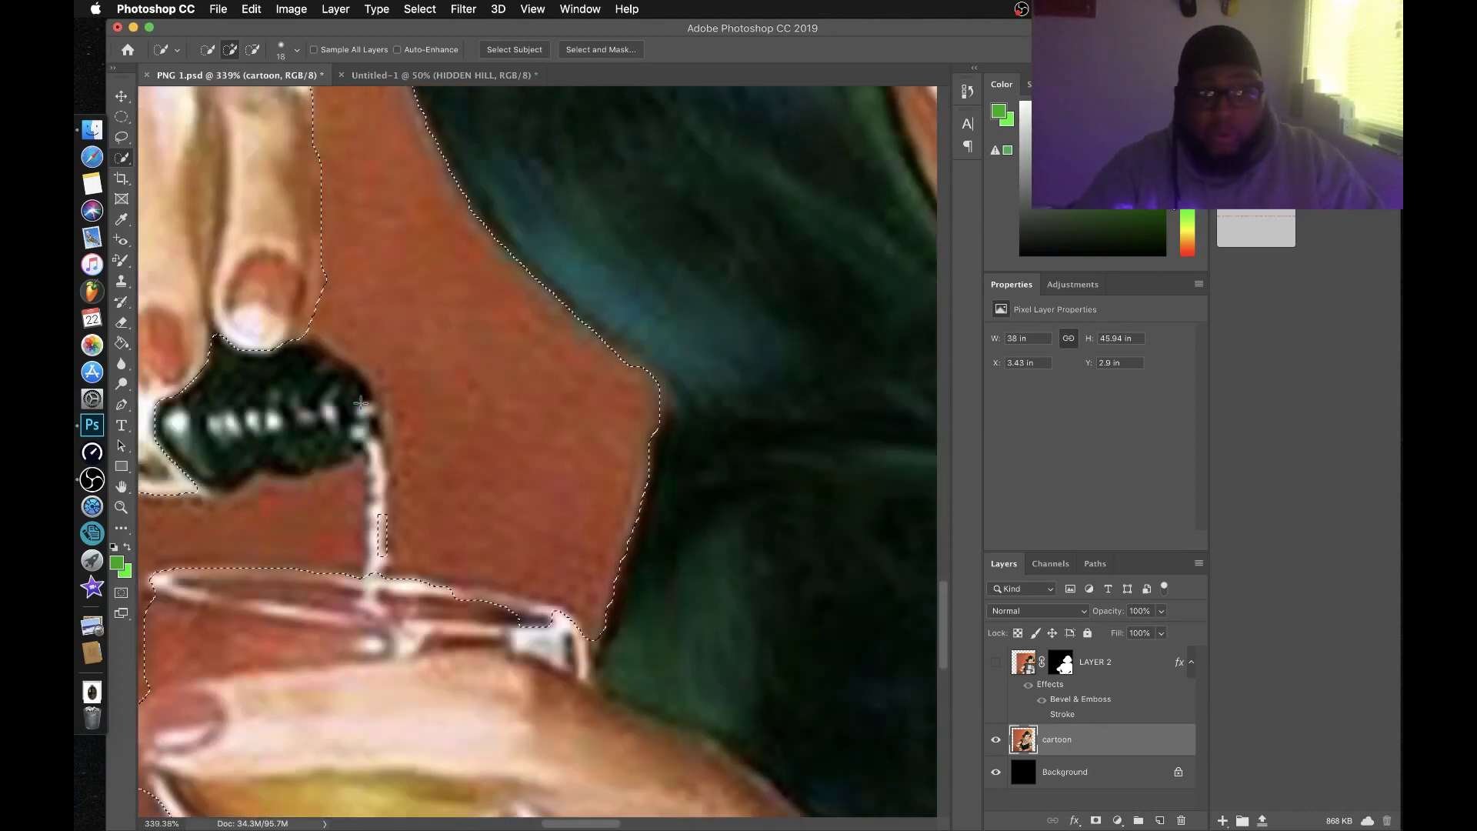
scroll(360, 403, "up", 3)
scroll(360, 403, "up", 4)
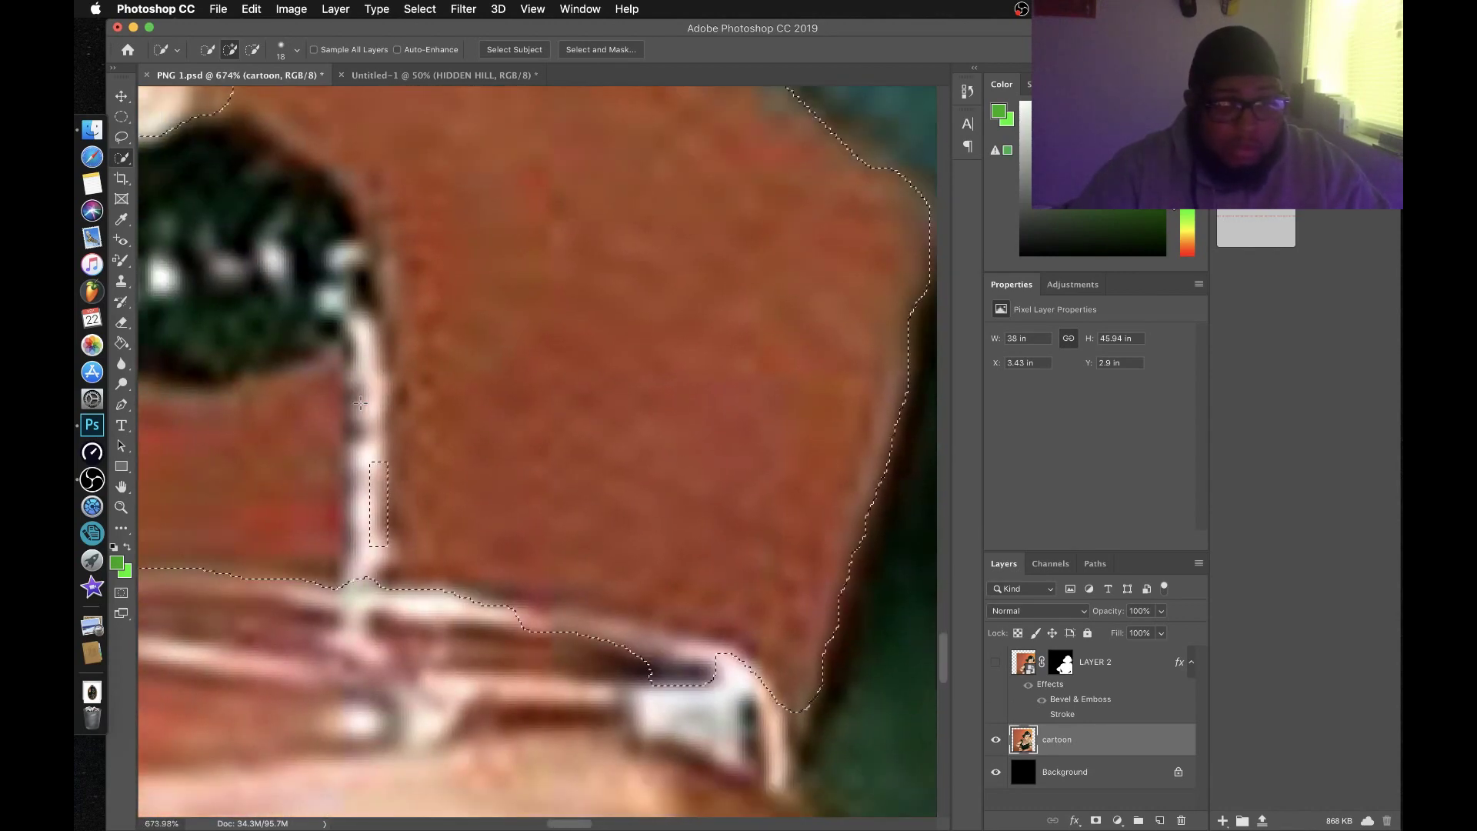
scroll(360, 403, "up", 3)
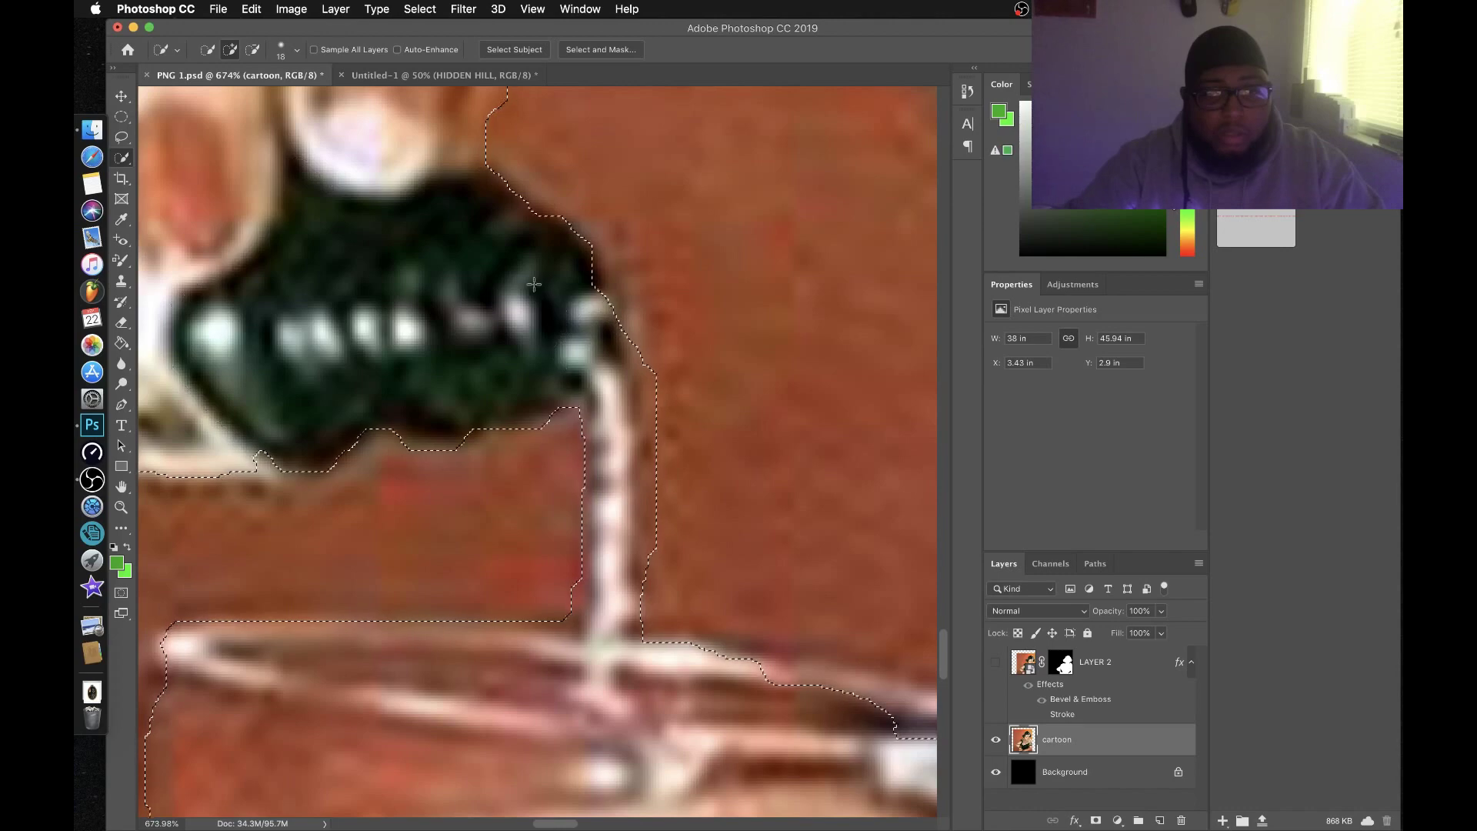
scroll(811, 374, "down", 5)
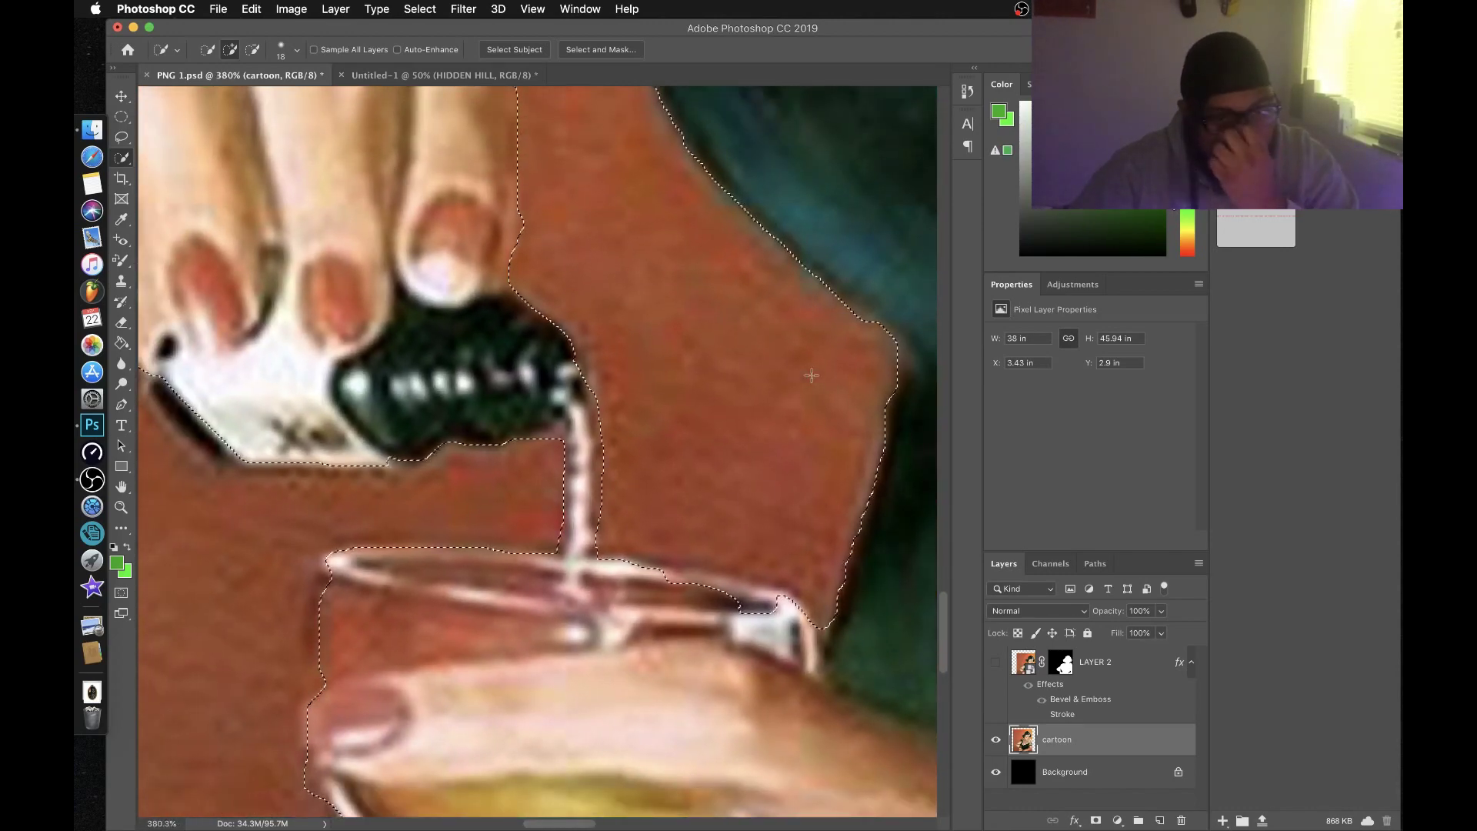
scroll(811, 375, "down", 4)
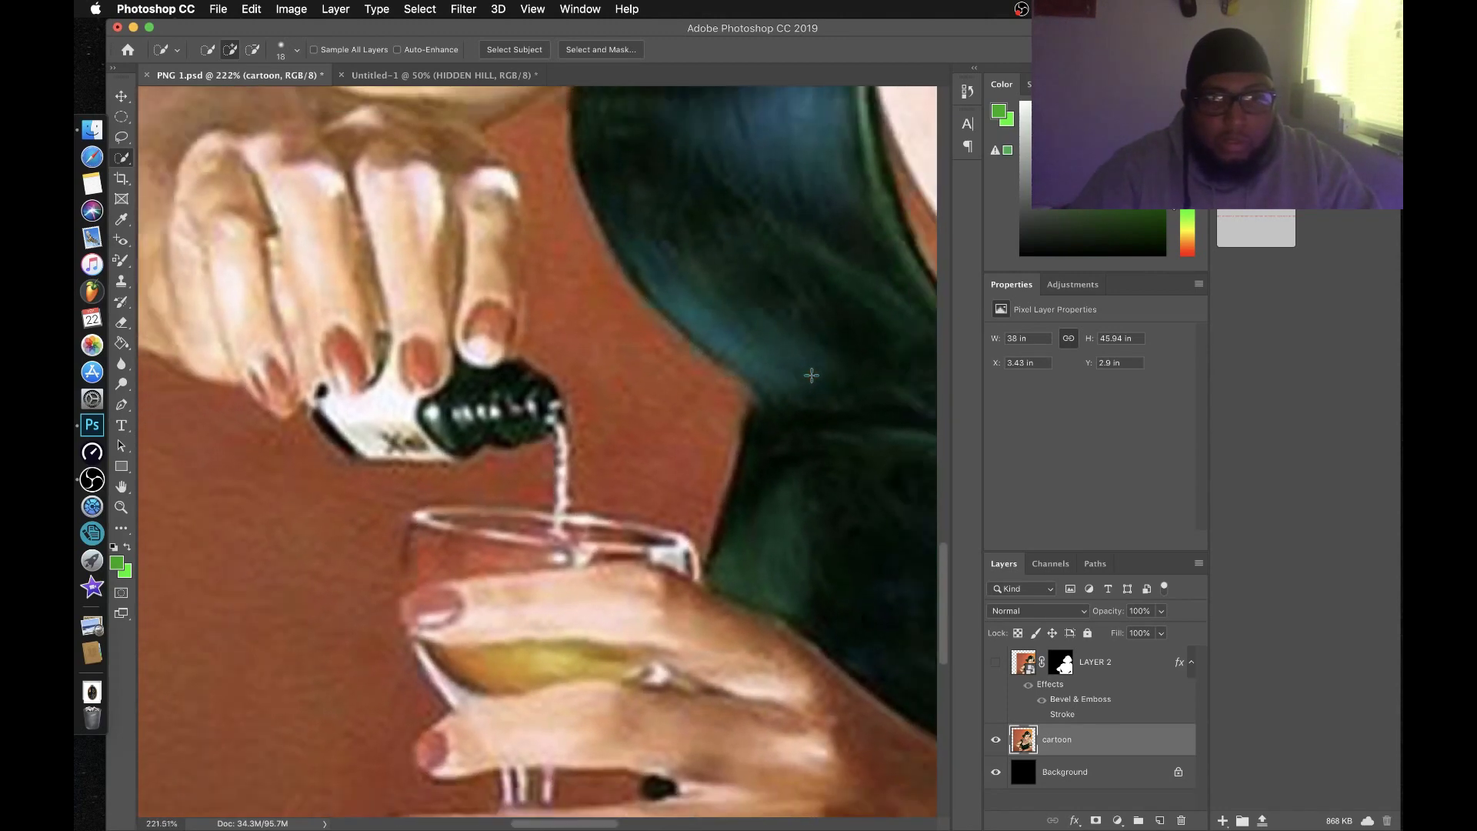
scroll(811, 375, "down", 4)
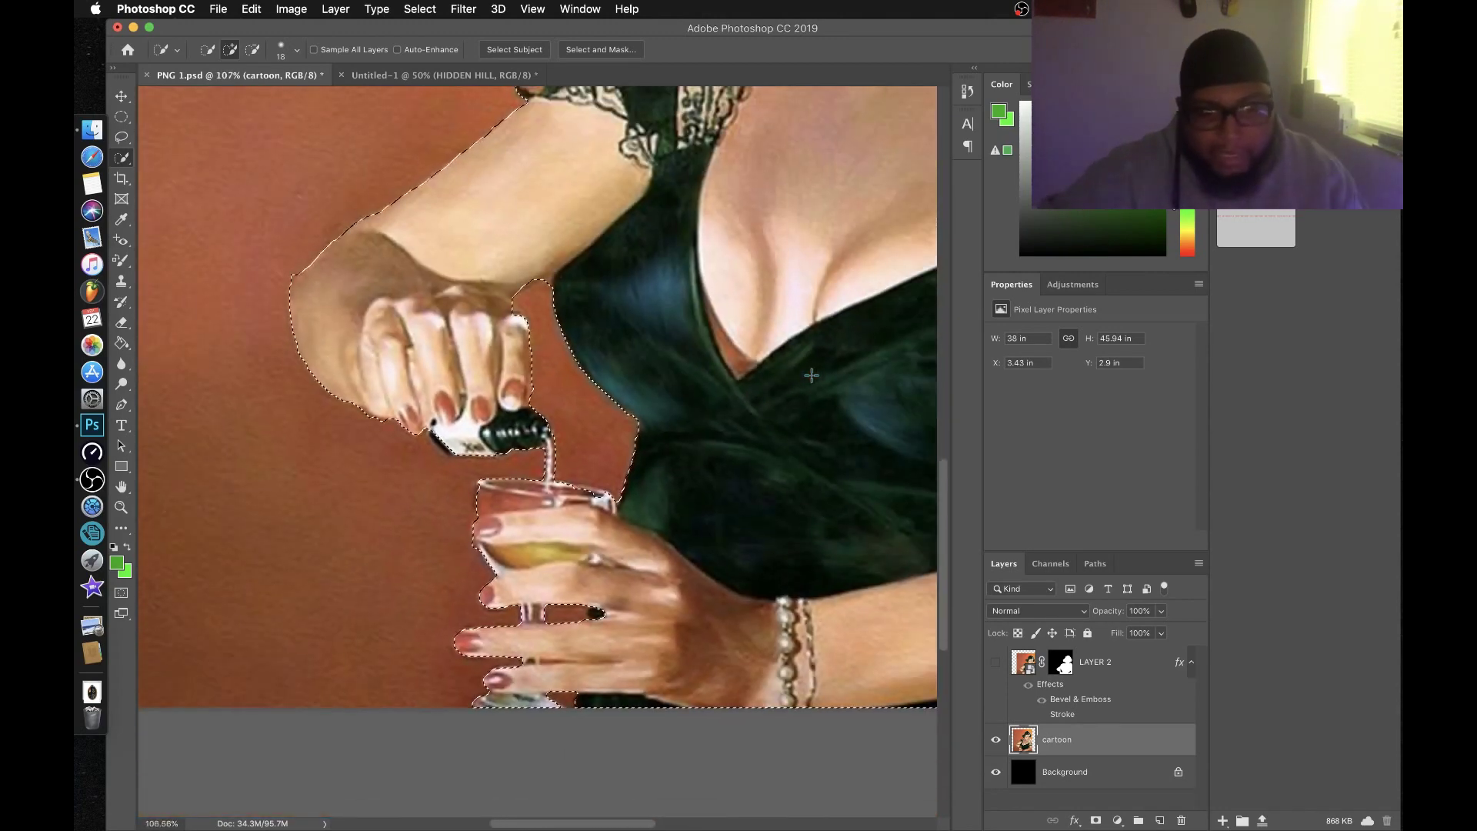
scroll(811, 374, "up", 4)
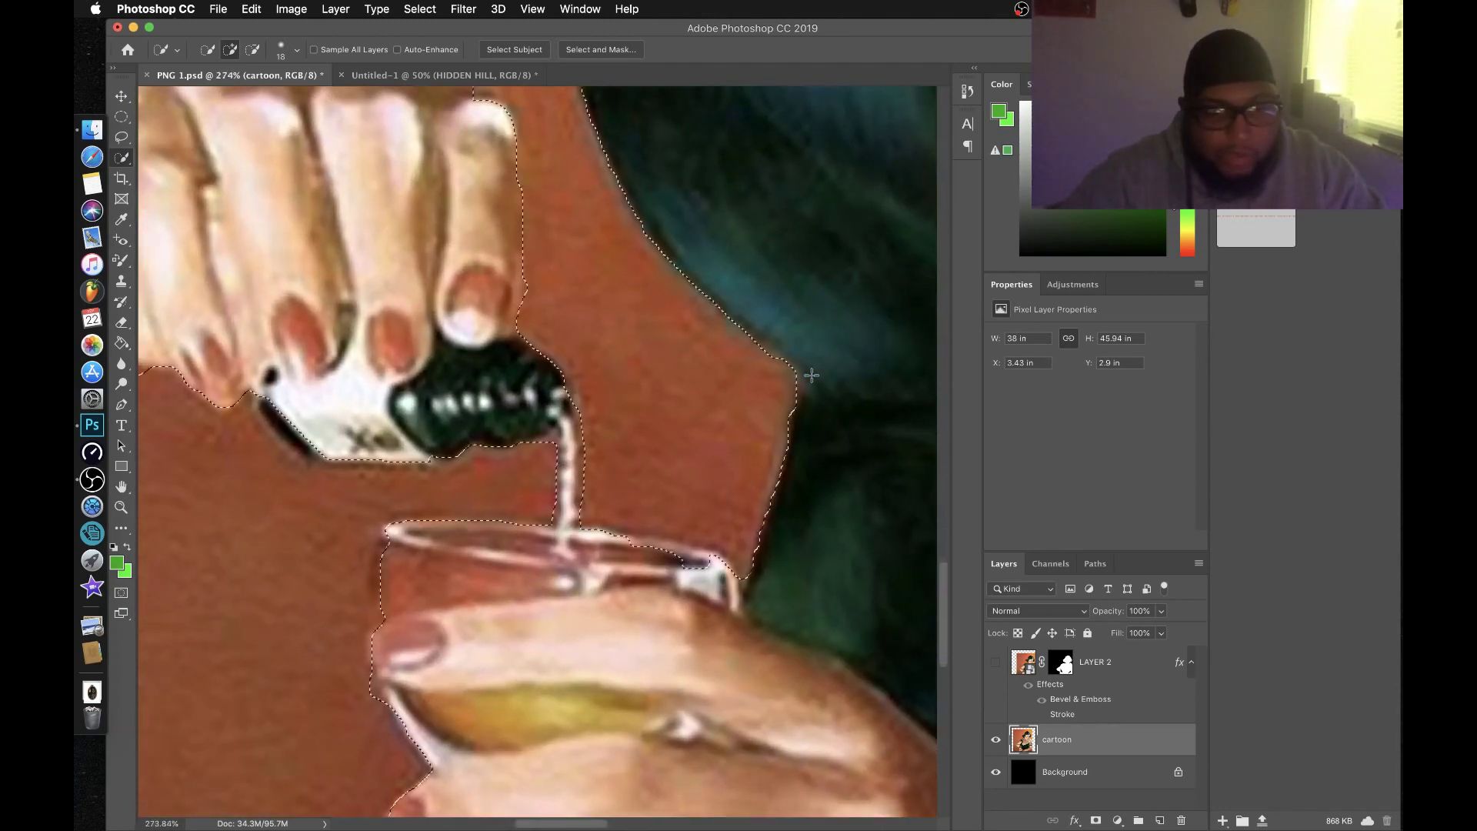
- Add the glass's outer side between the rim and the fingertip to the selection, and check the outline along the picture's lower edge
scroll(810, 375, "up", 4)
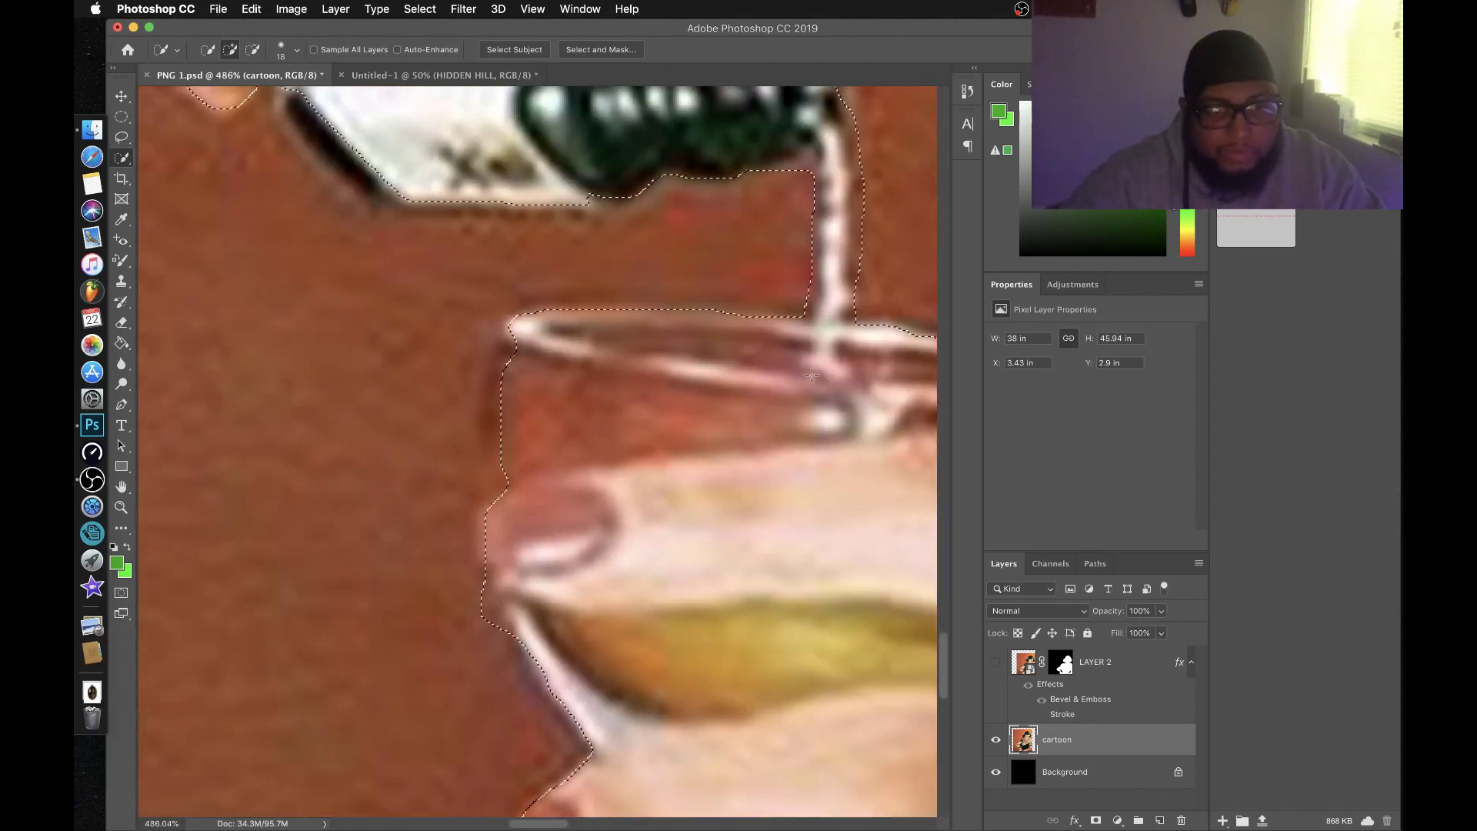
left_click(506, 377)
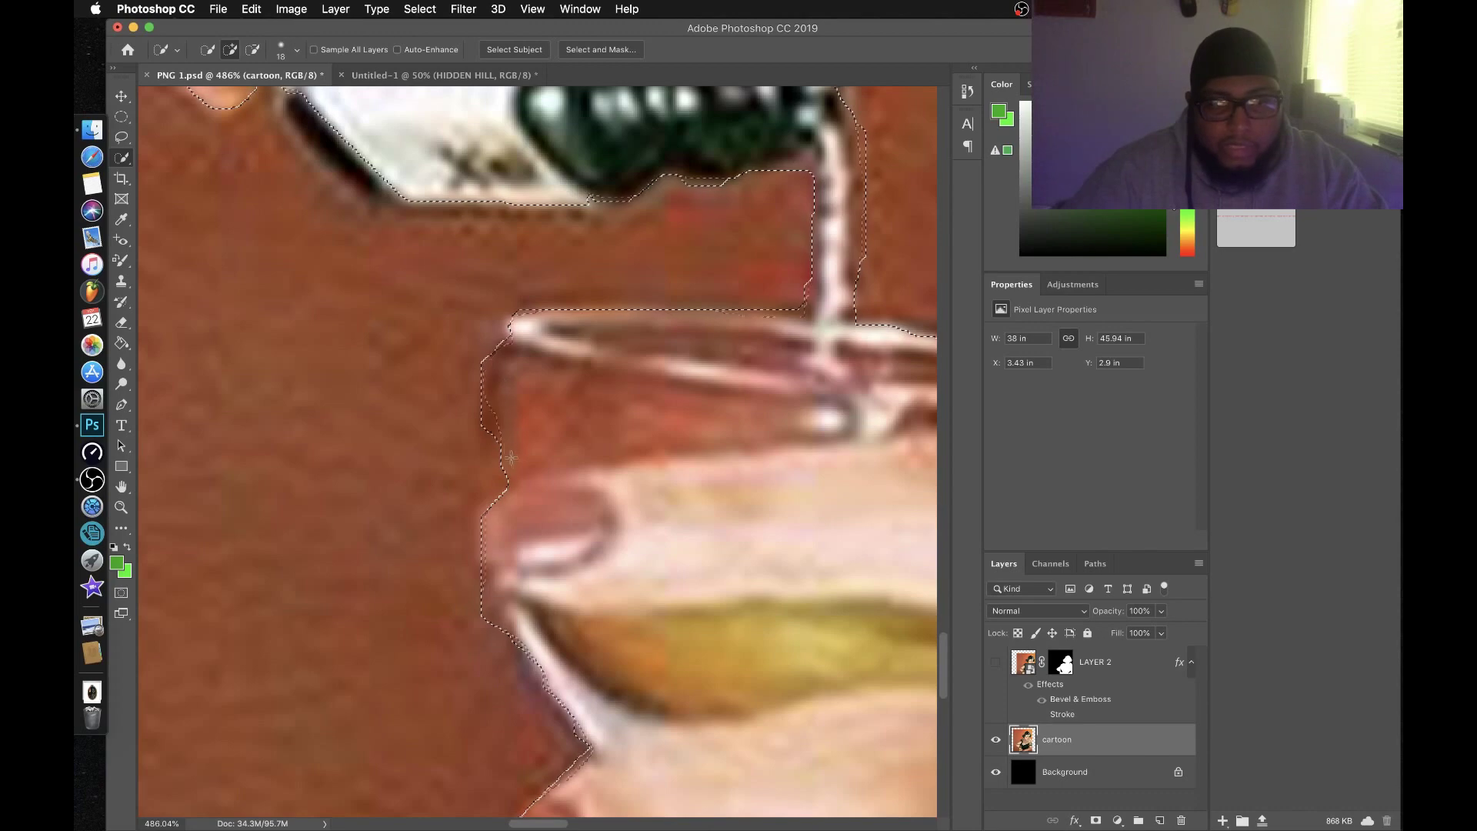
scroll(509, 470, "down", 3)
scroll(524, 467, "down", 3)
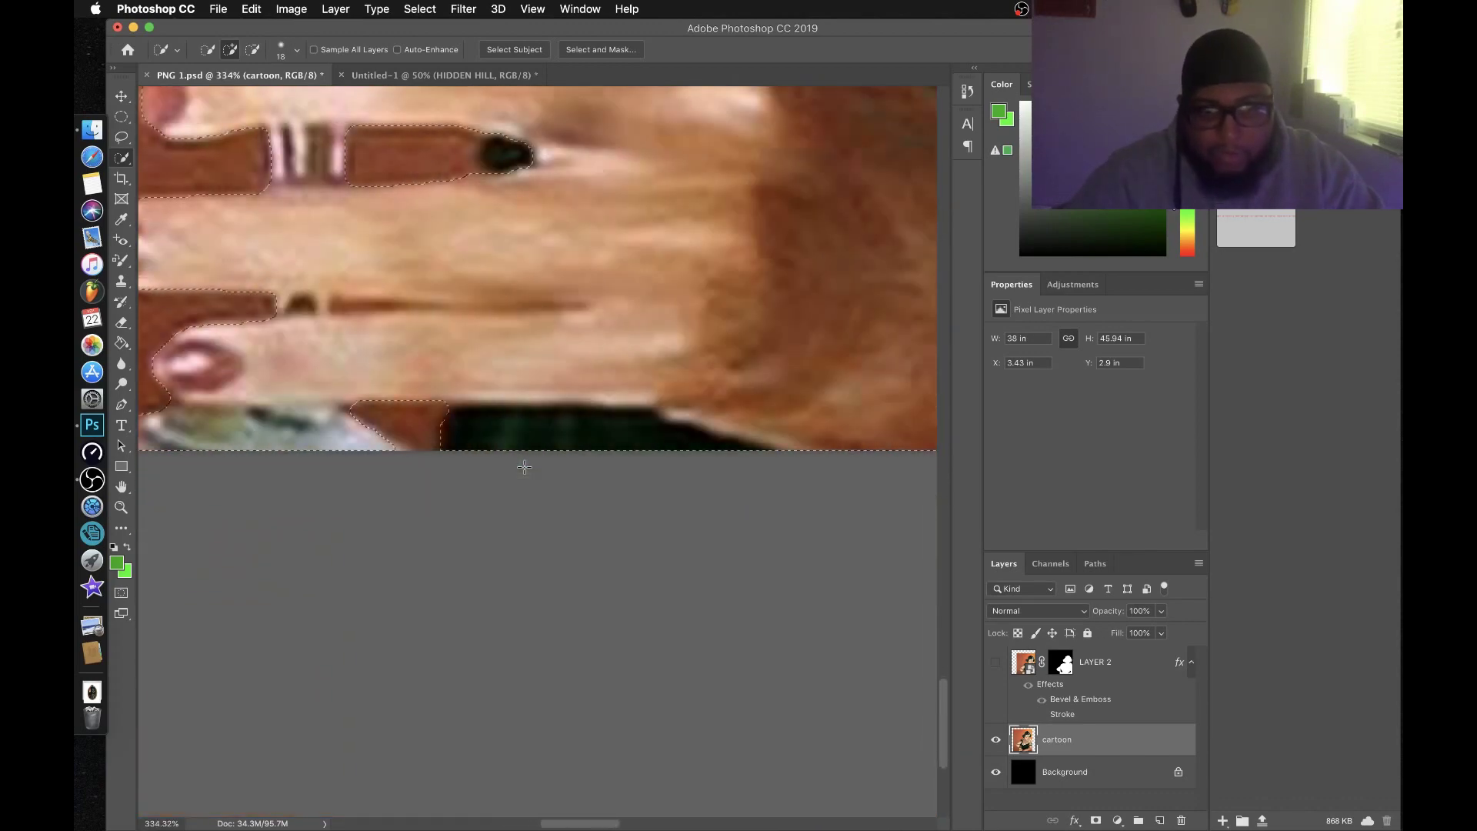
scroll(408, 412, "right", 10)
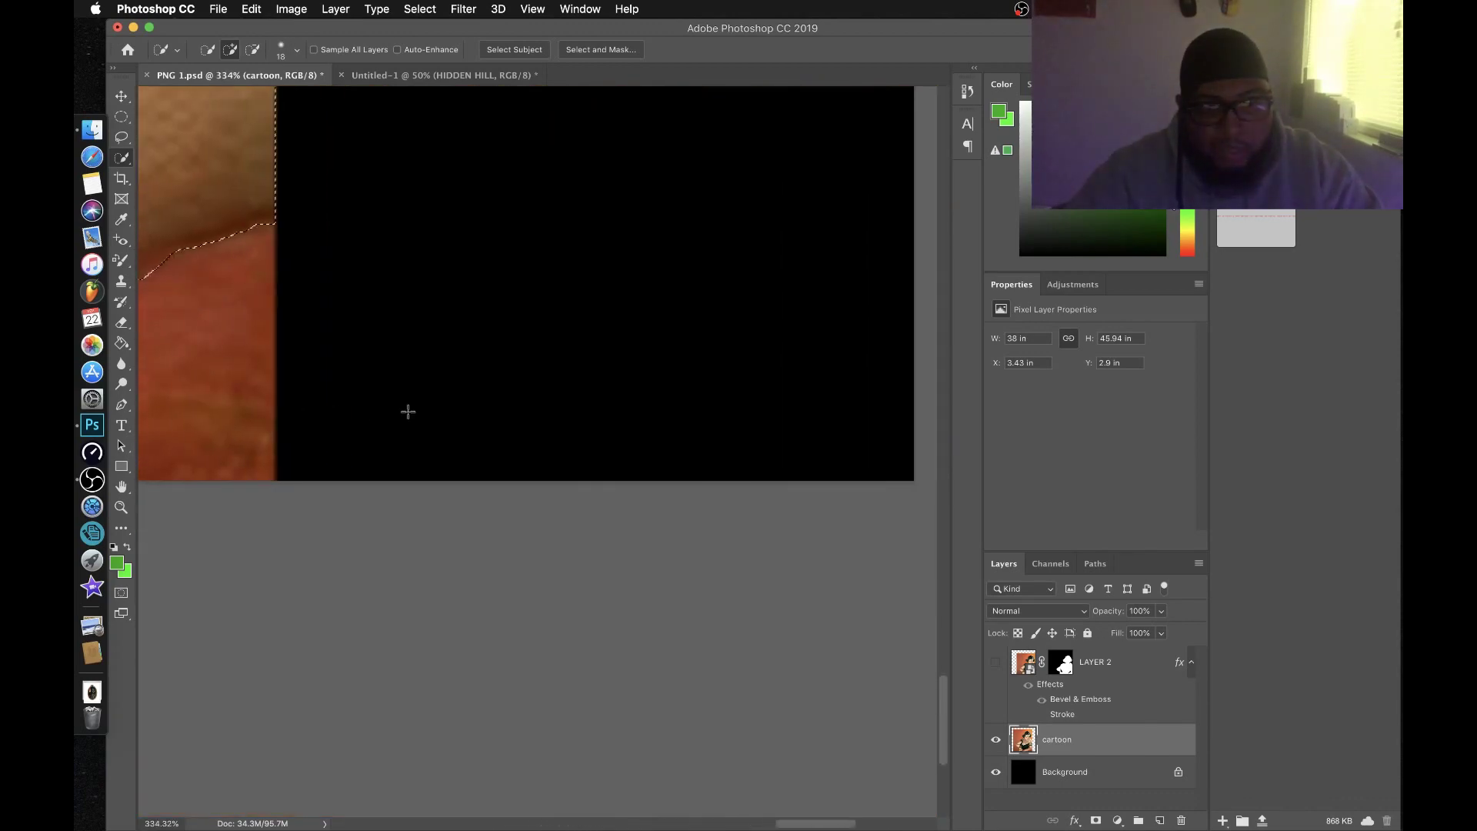
scroll(408, 411, "down", 6)
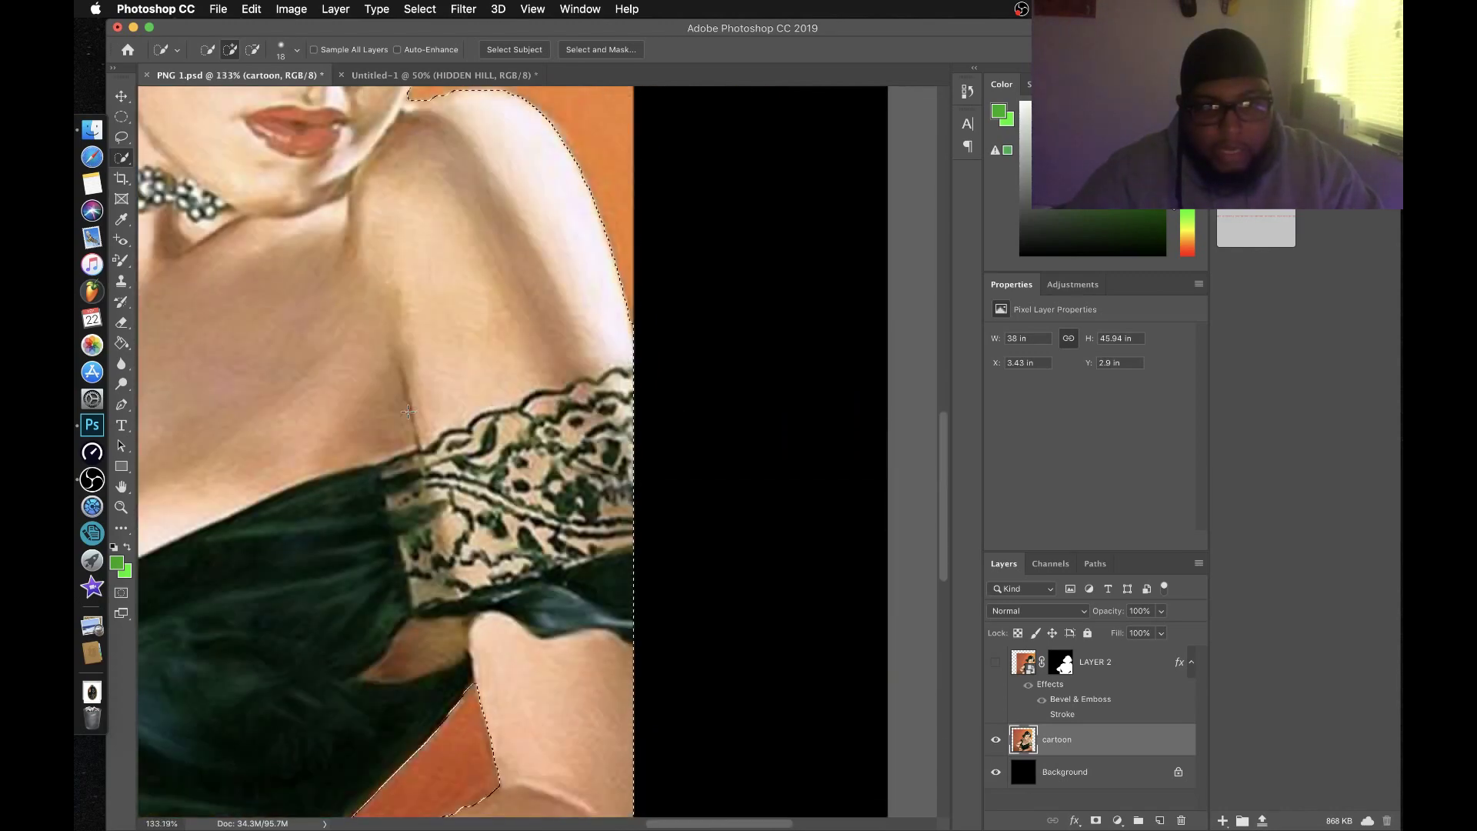
- Refine the selection along the upper edge of the lace shoulder beside the neck
scroll(462, 747, "up", 10)
scroll(461, 747, "down", 5)
scroll(461, 747, "left", 5)
scroll(462, 747, "up", 1)
scroll(462, 747, "up", 5)
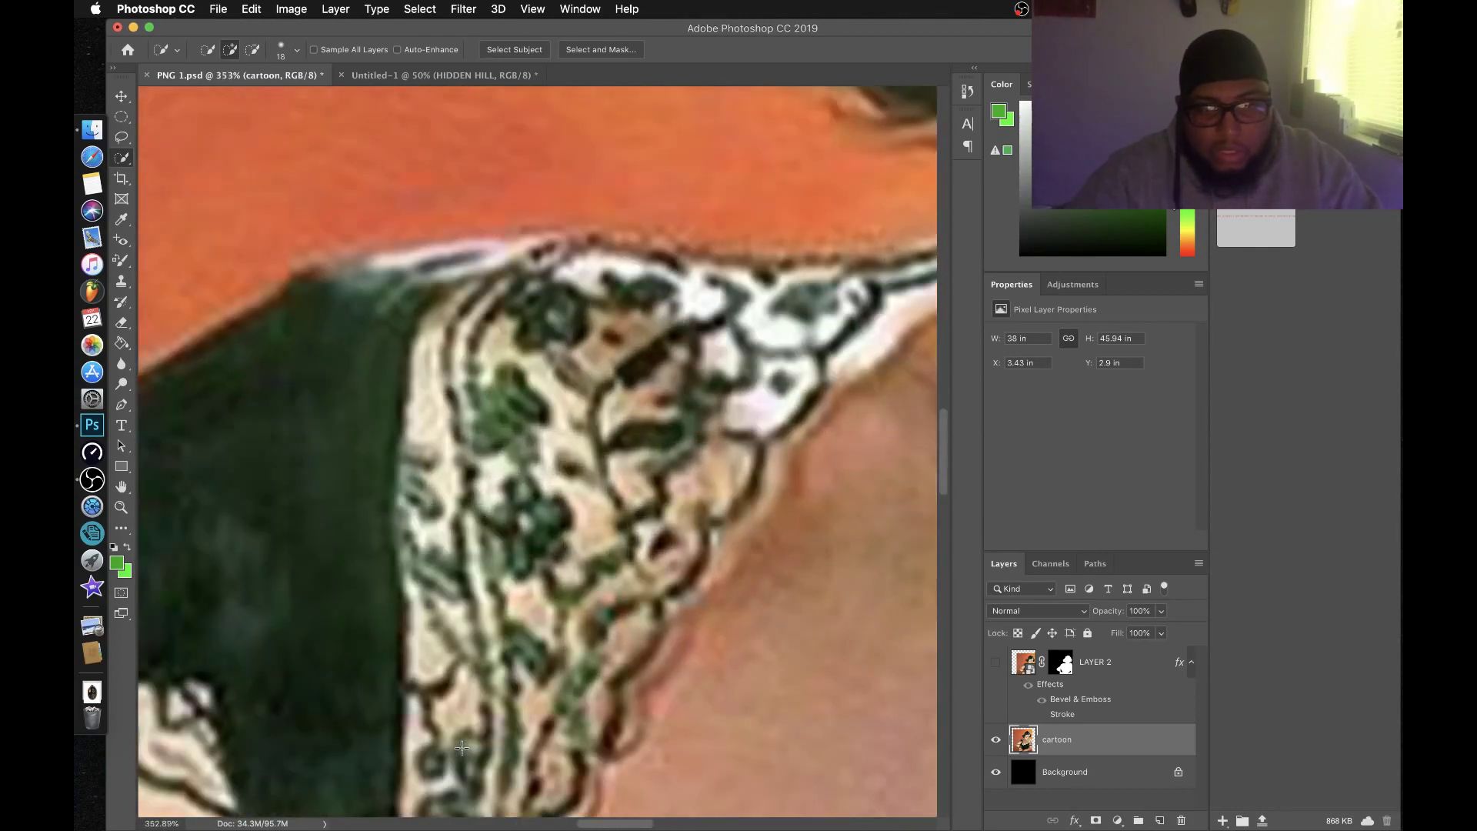
scroll(461, 747, "right", 5)
scroll(461, 747, "up", 4)
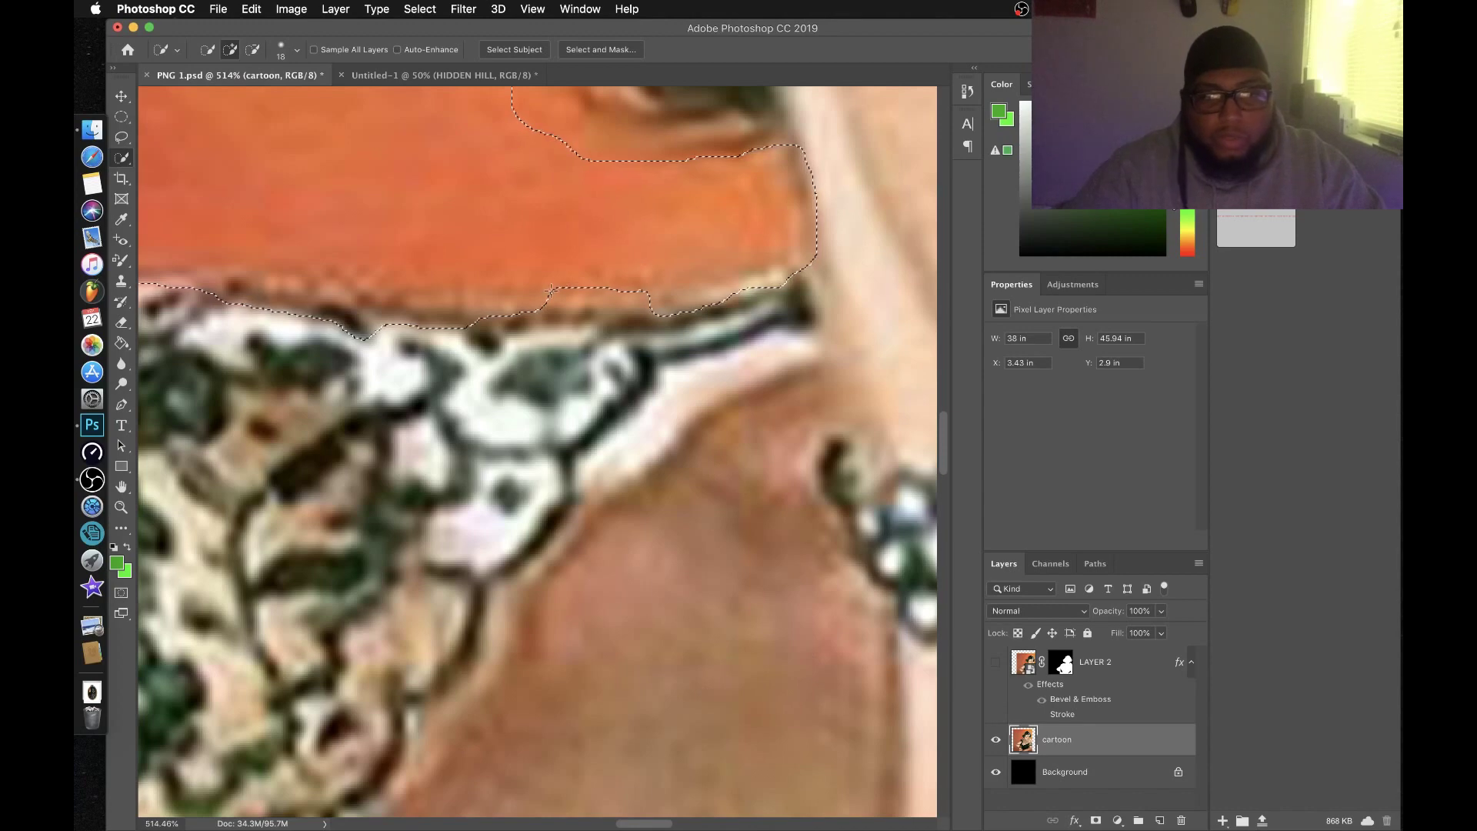
left_click(559, 286)
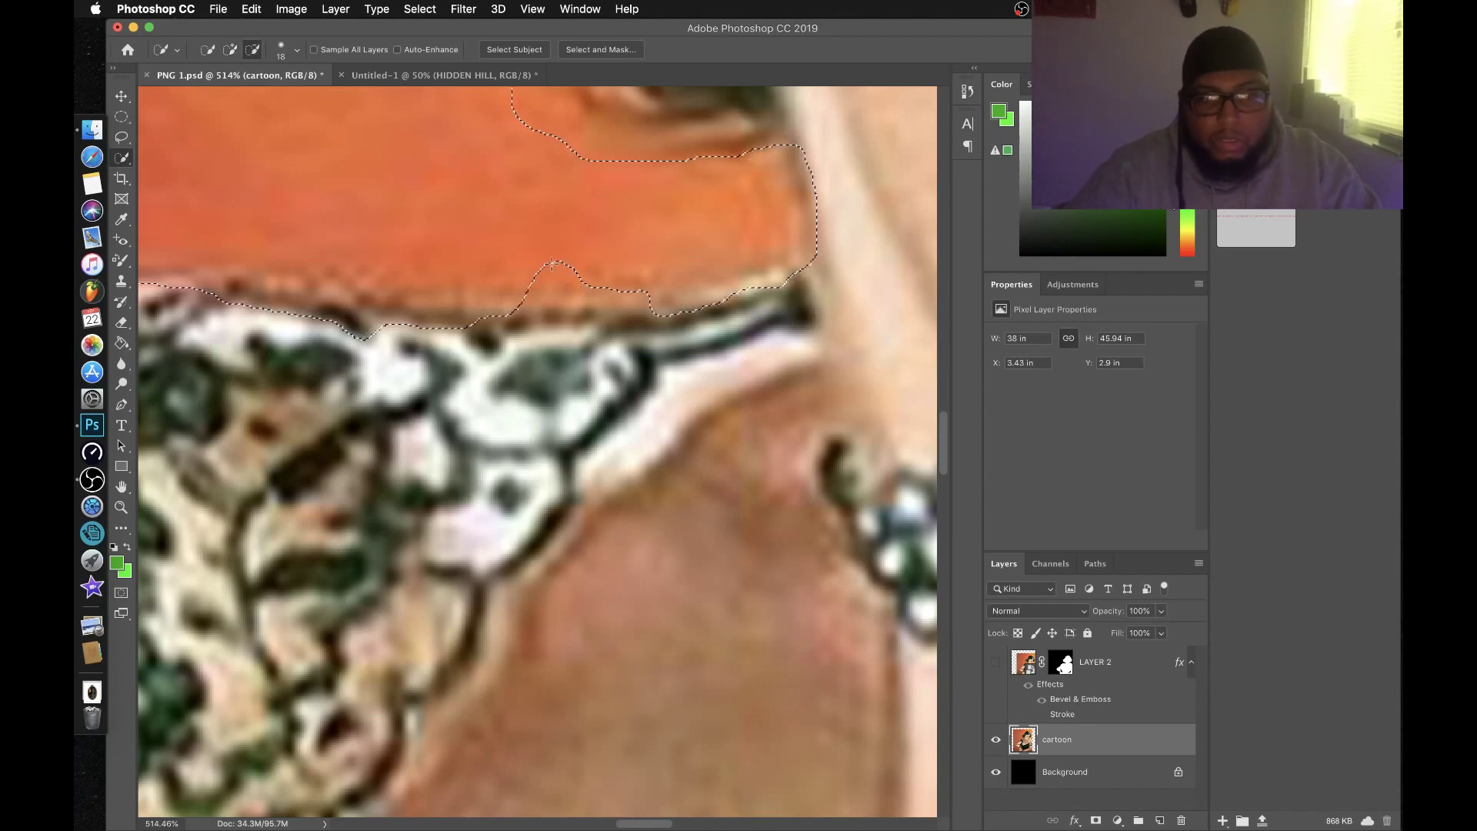
- Examine the selection outline around the raised arm, pouring hand, bottle and enclosed background gap for inaccuracies
scroll(560, 287, "down", 8)
scroll(376, 335, "up", 6)
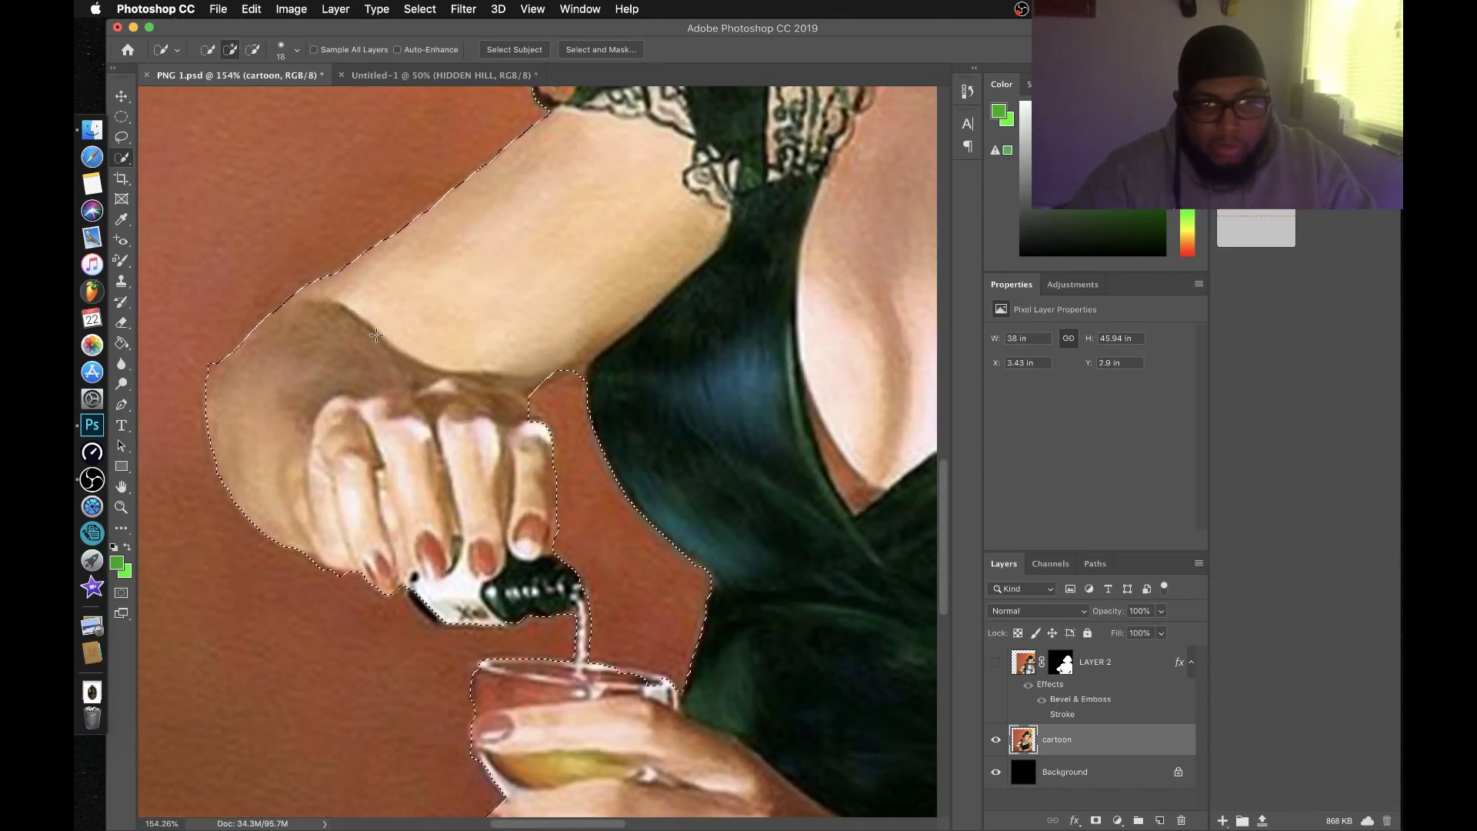
scroll(376, 334, "up", 3)
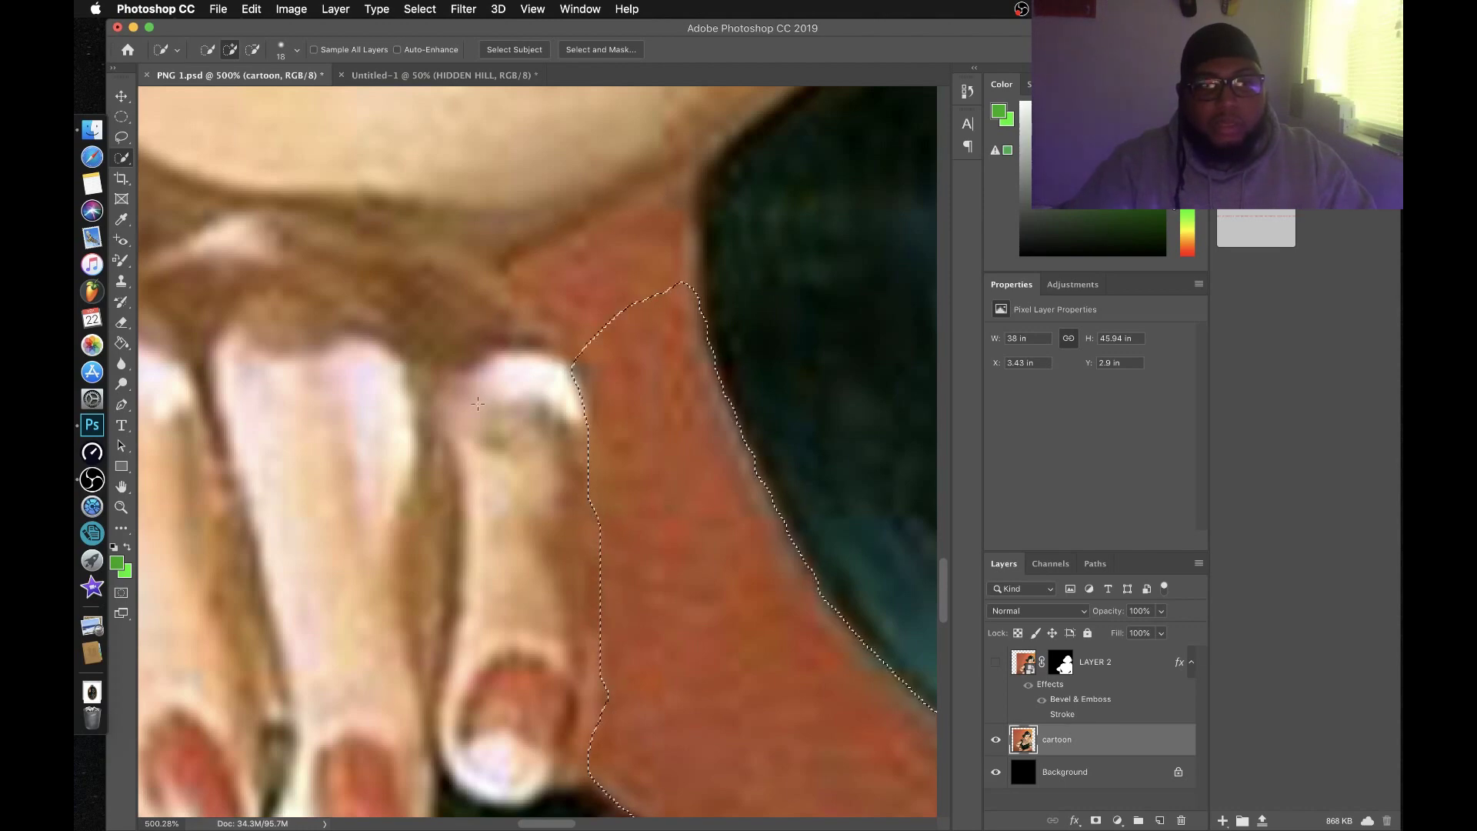
scroll(477, 403, "down", 5)
scroll(479, 403, "up", 3)
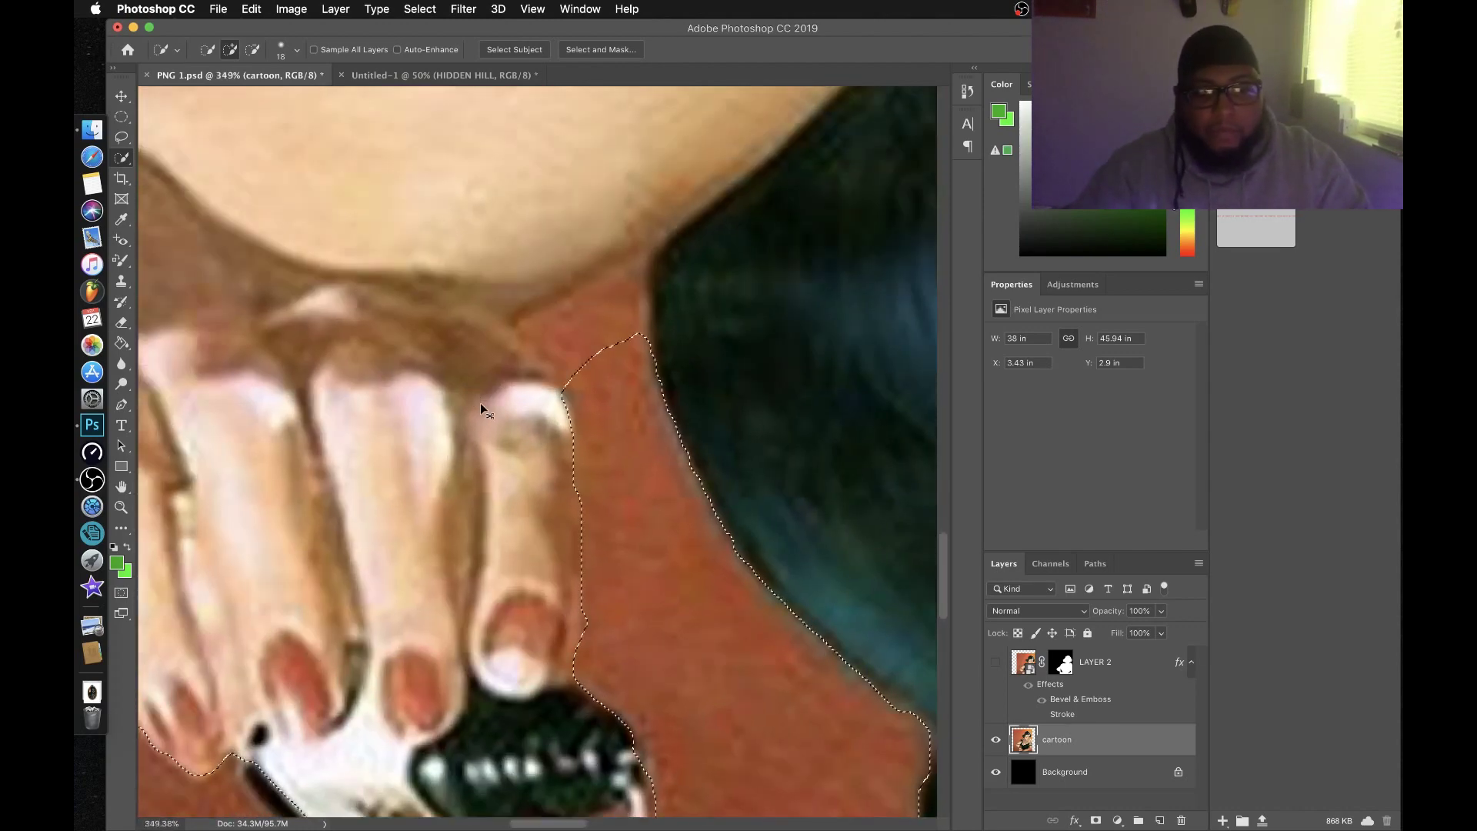
scroll(480, 403, "down", 2)
scroll(480, 403, "down", 2)
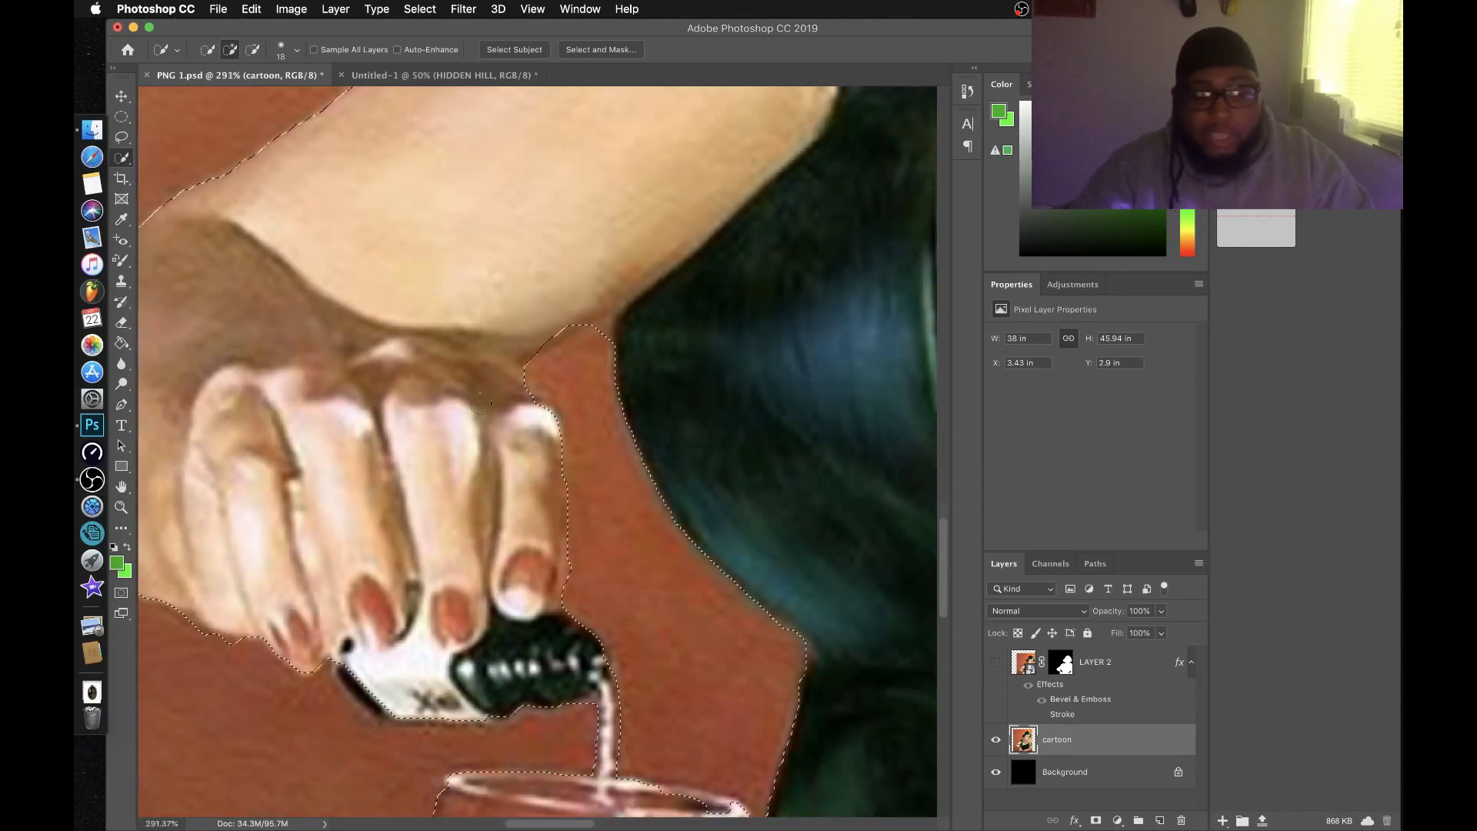
scroll(480, 403, "down", 3)
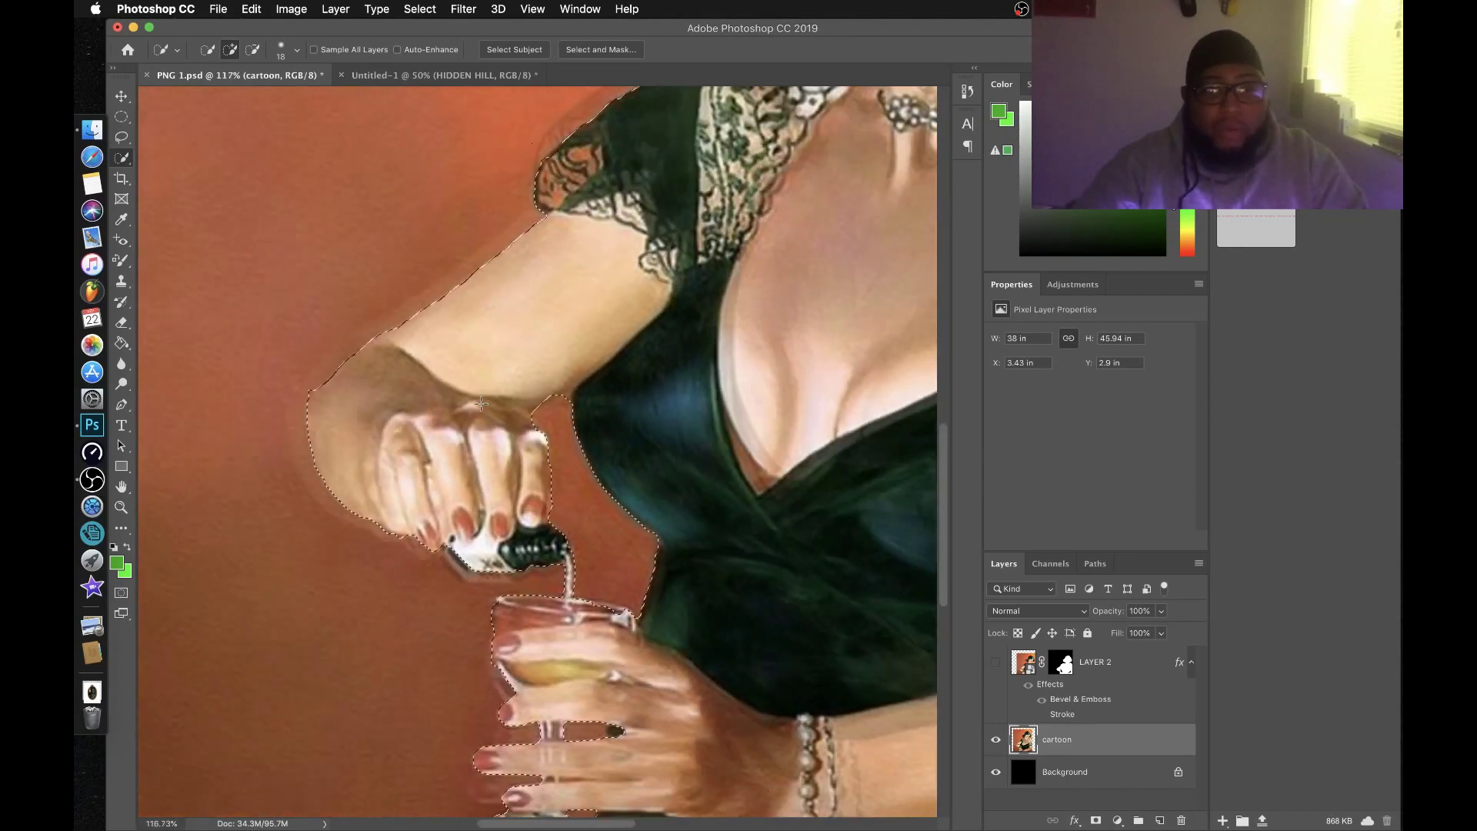
scroll(480, 404, "down", 2)
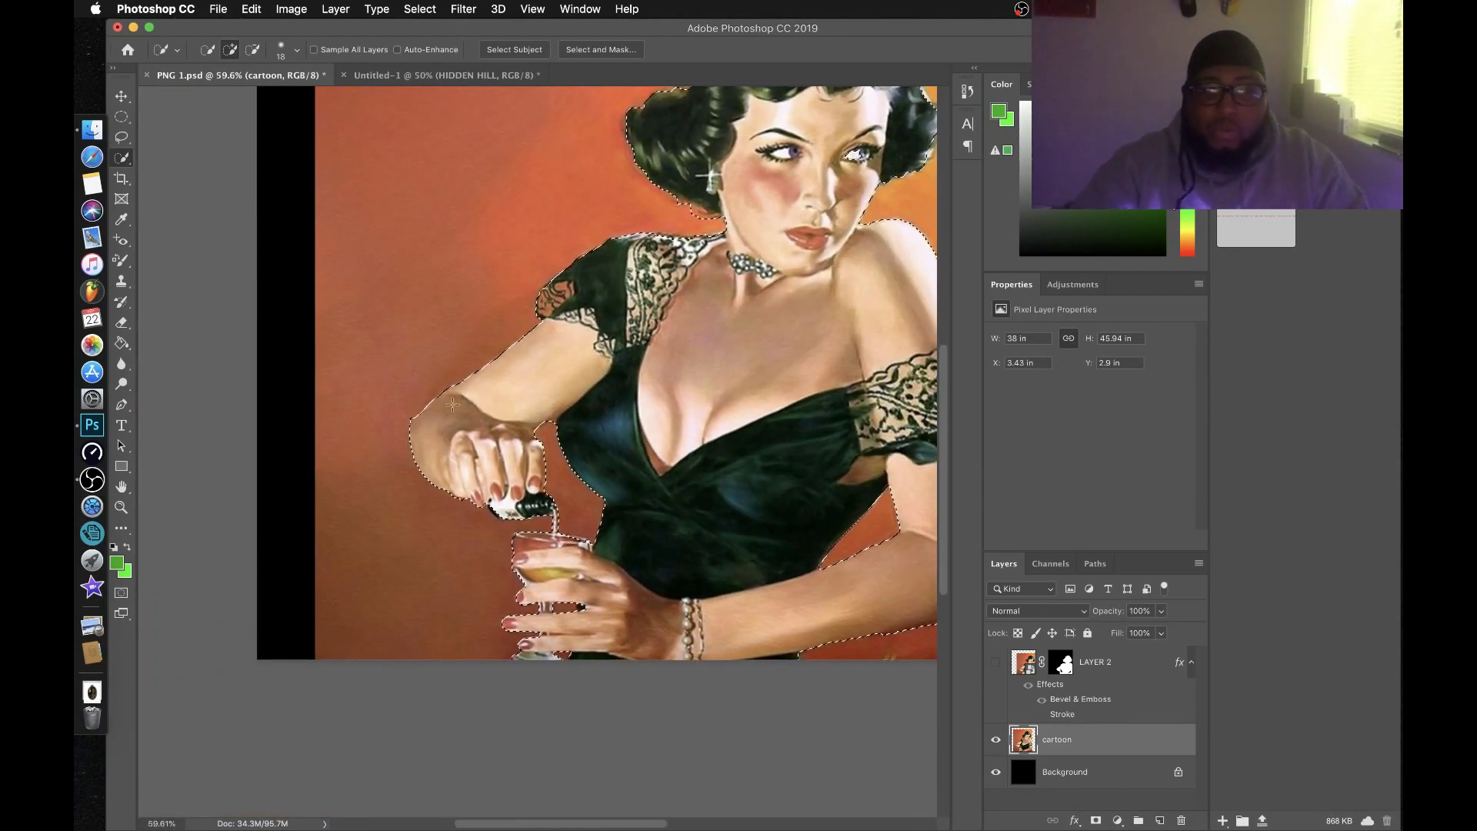
- Try masking the cartoon layer with the current selection, and undo the layer mask
scroll(453, 404, "down", 2)
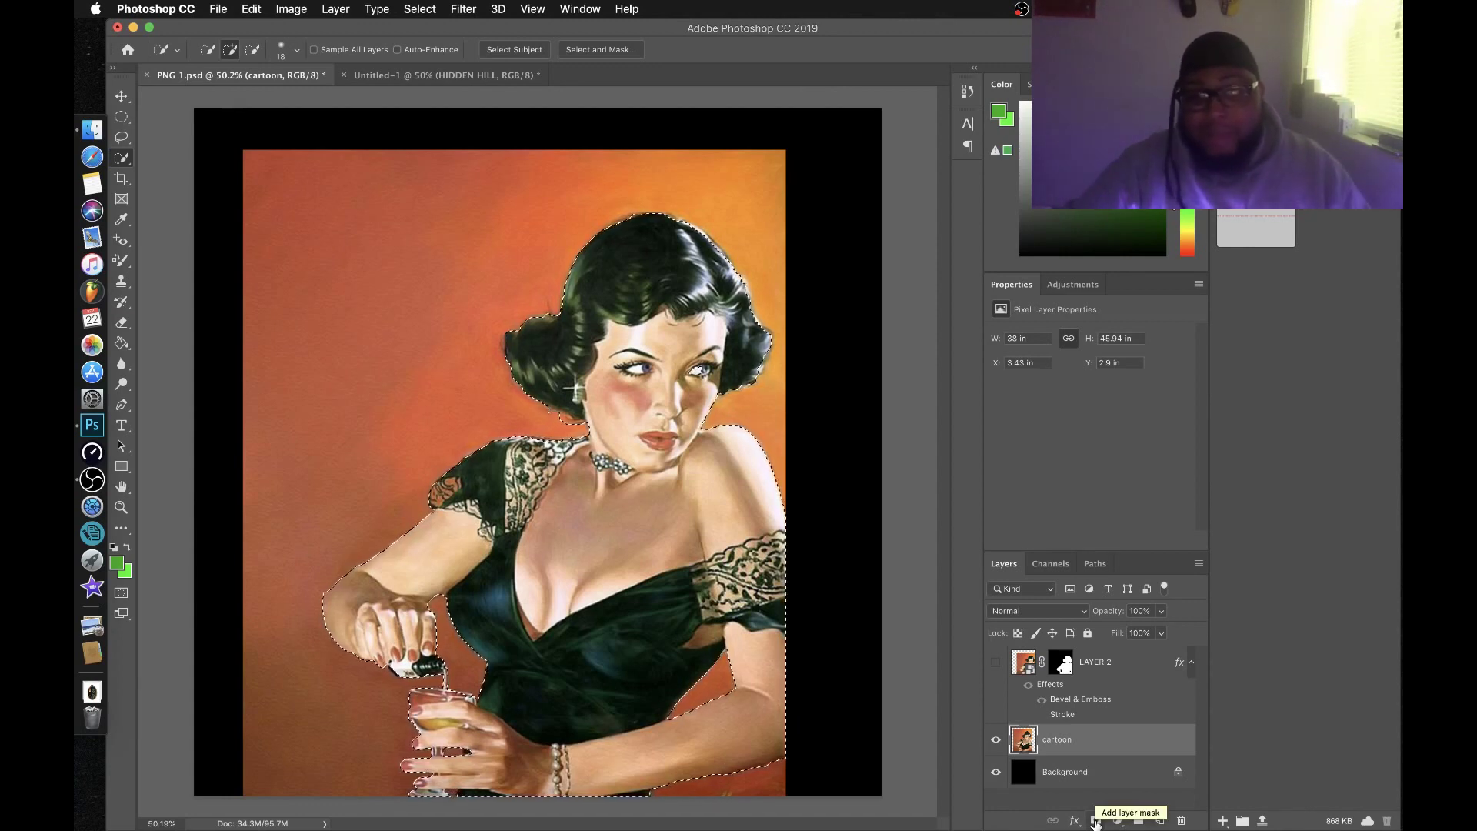
left_click(1095, 820)
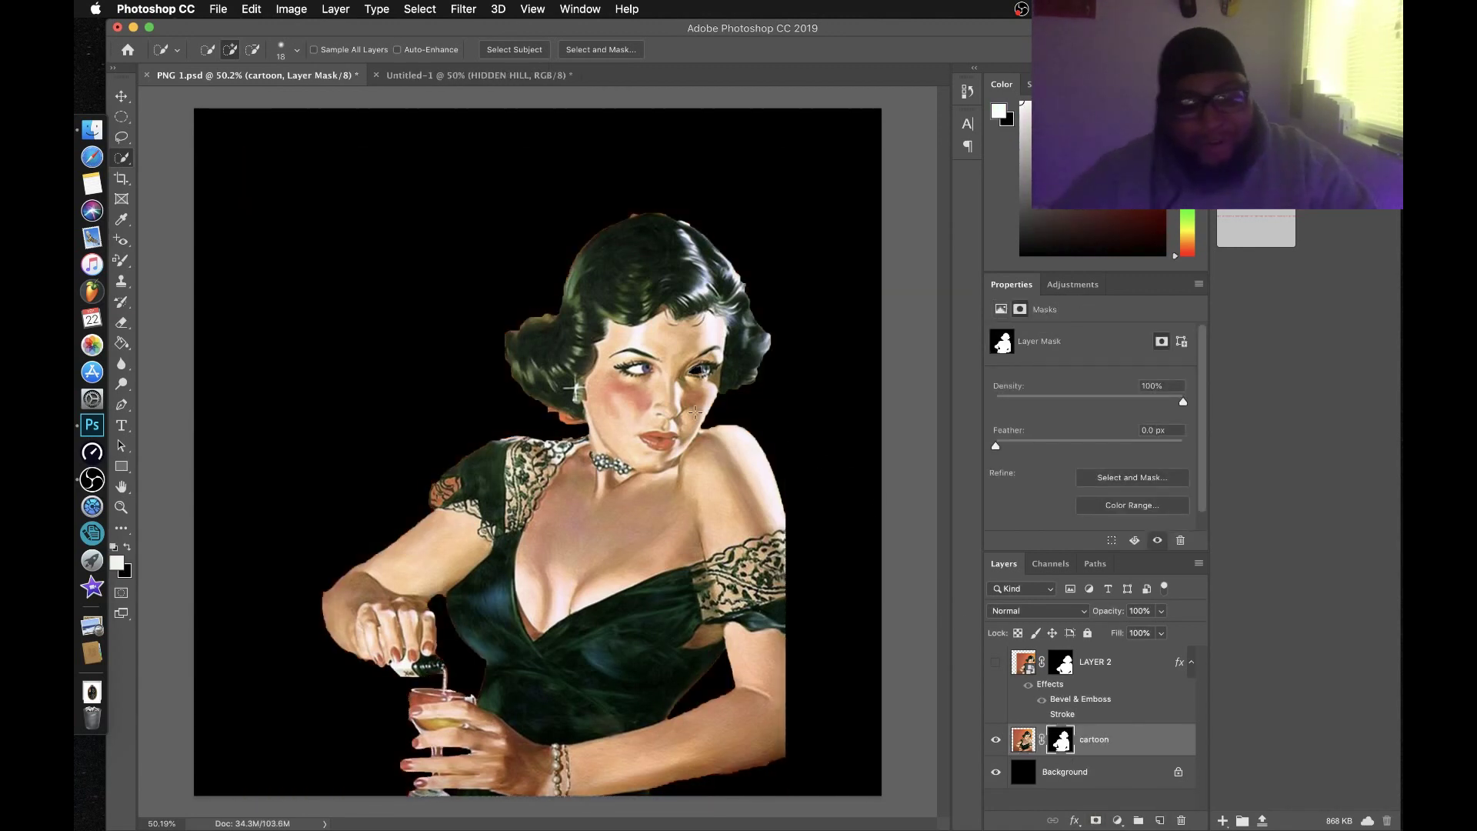
key("super+z")
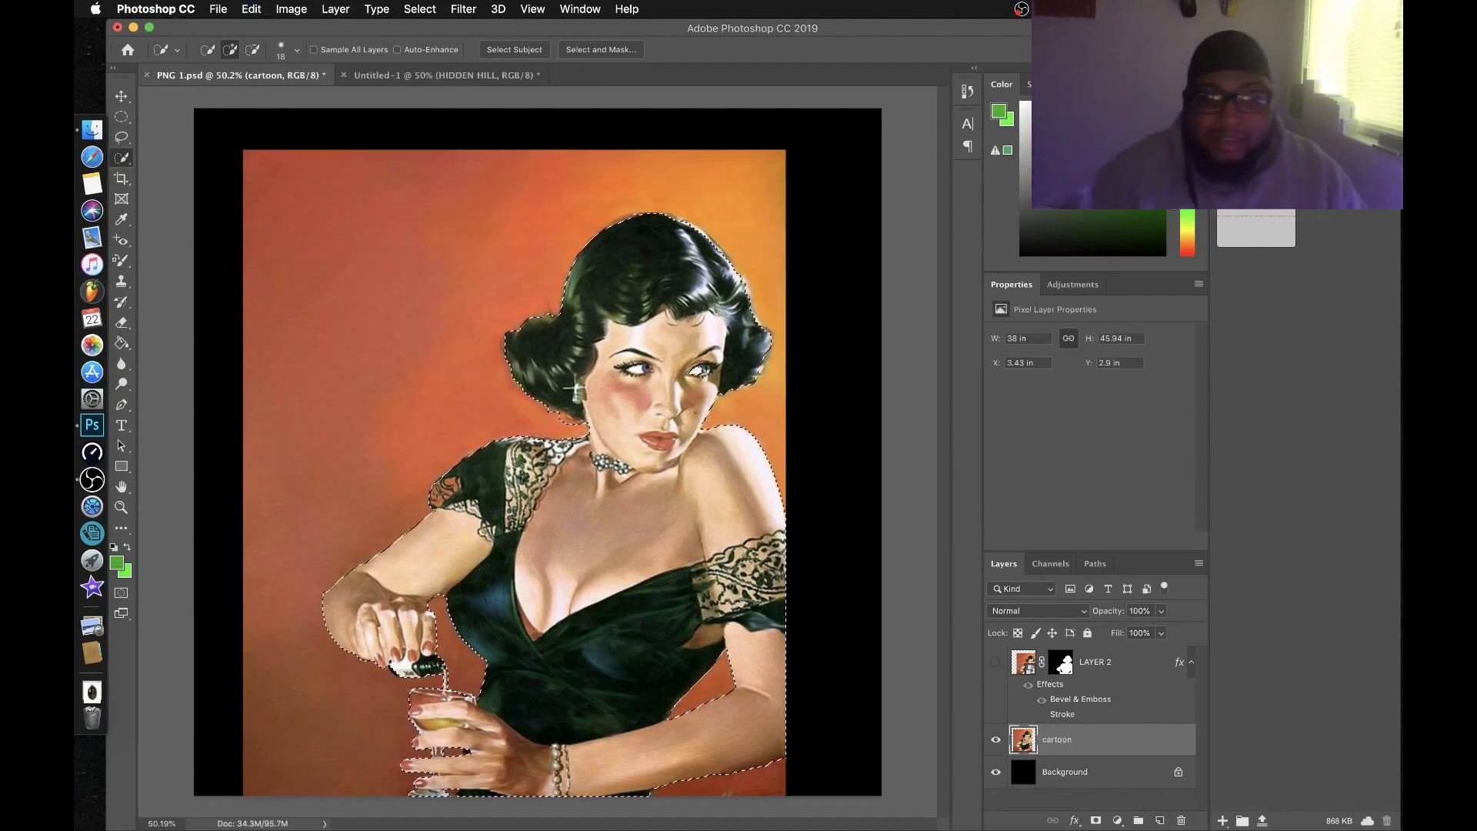
- Add the unselected white and iris of the woman's left eye to the selection, closing the hole in the face
scroll(710, 367, "up", 6)
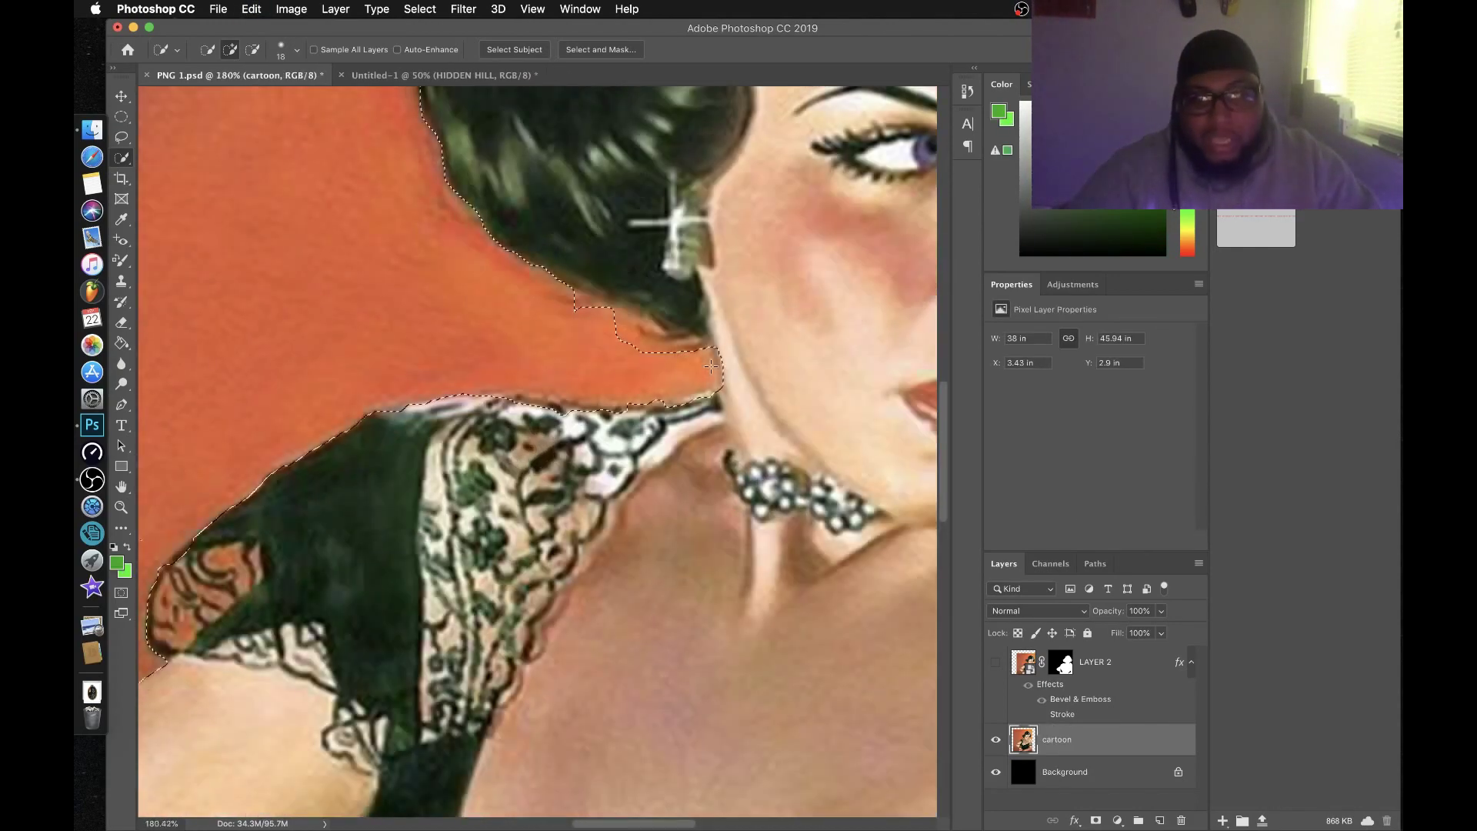
key("super+z")
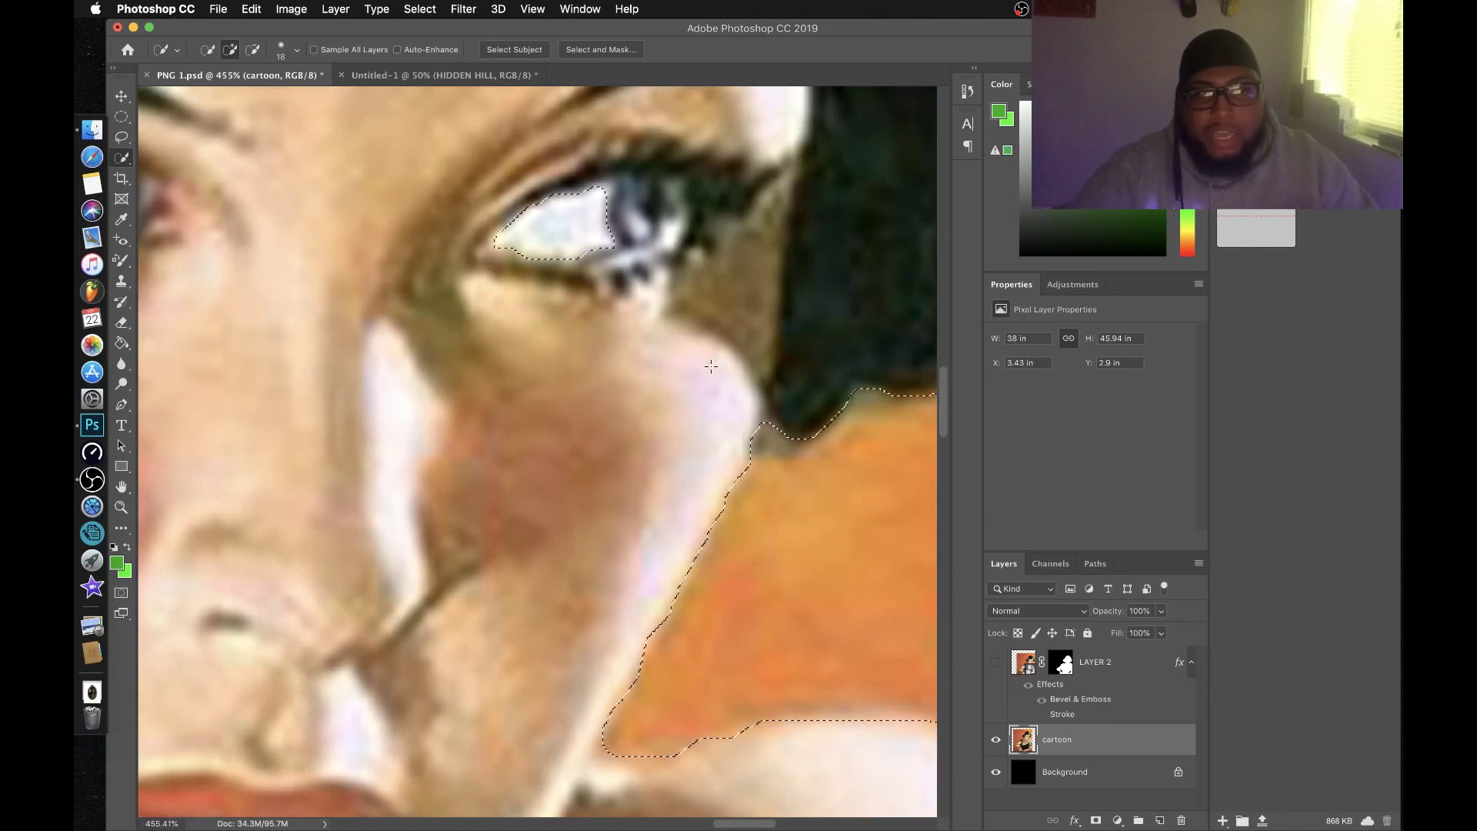
left_click(609, 284)
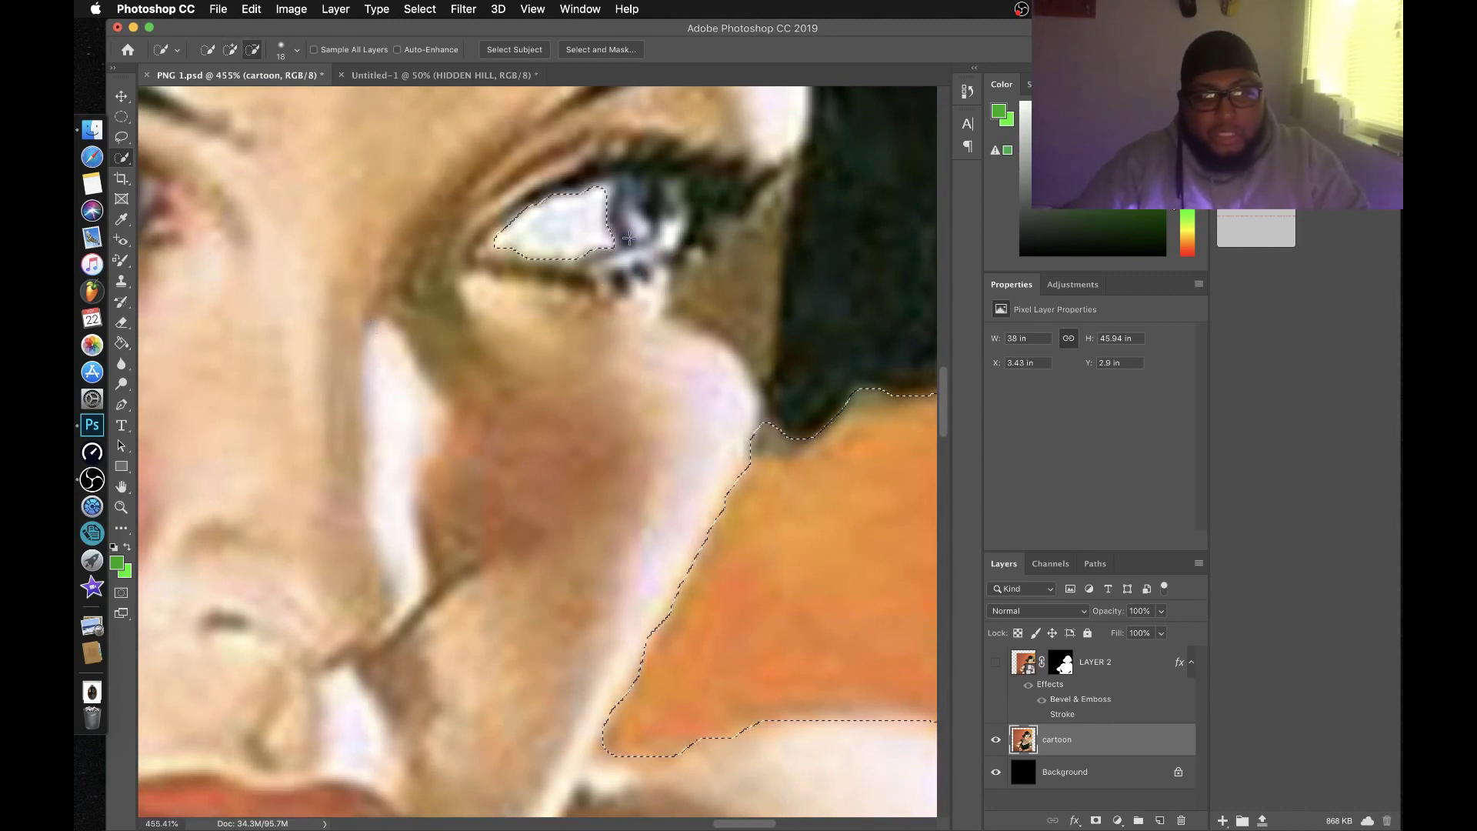
left_click(658, 290, "alt")
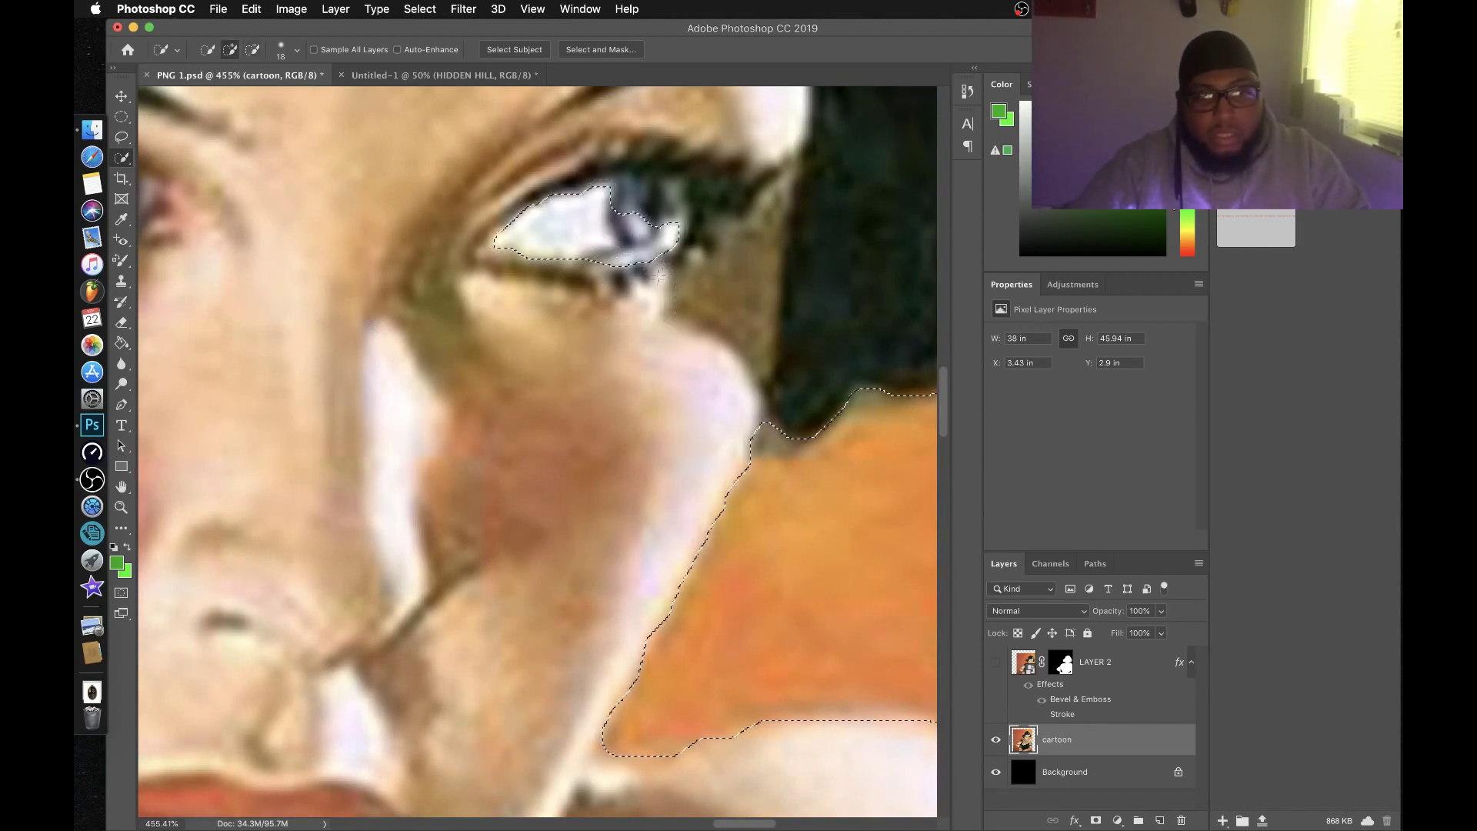
left_click(608, 253, "alt")
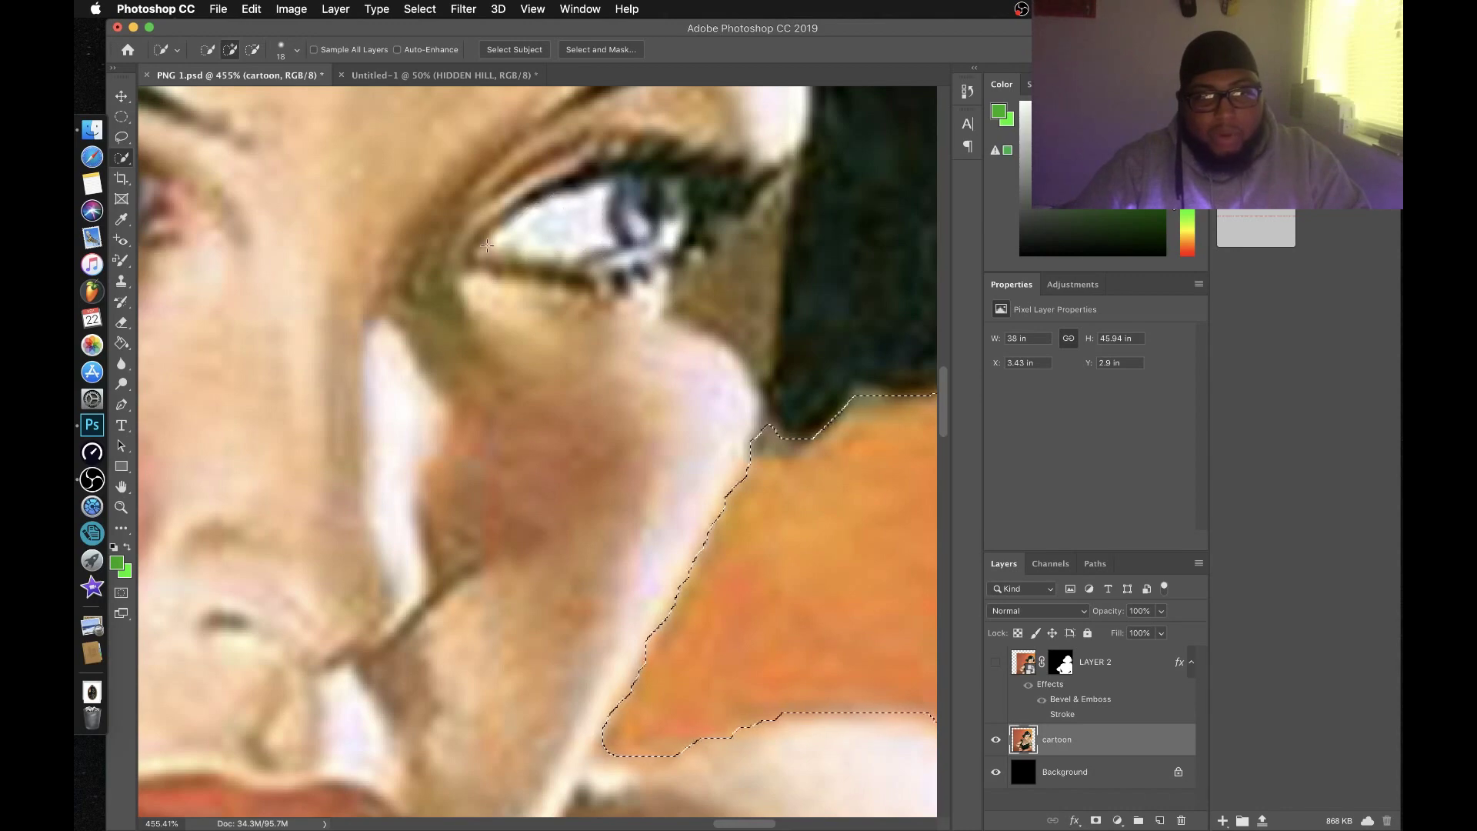
- Add a layer mask to the cartoon layer from the finished selection to hide the orange background
scroll(600, 277, "down", 10)
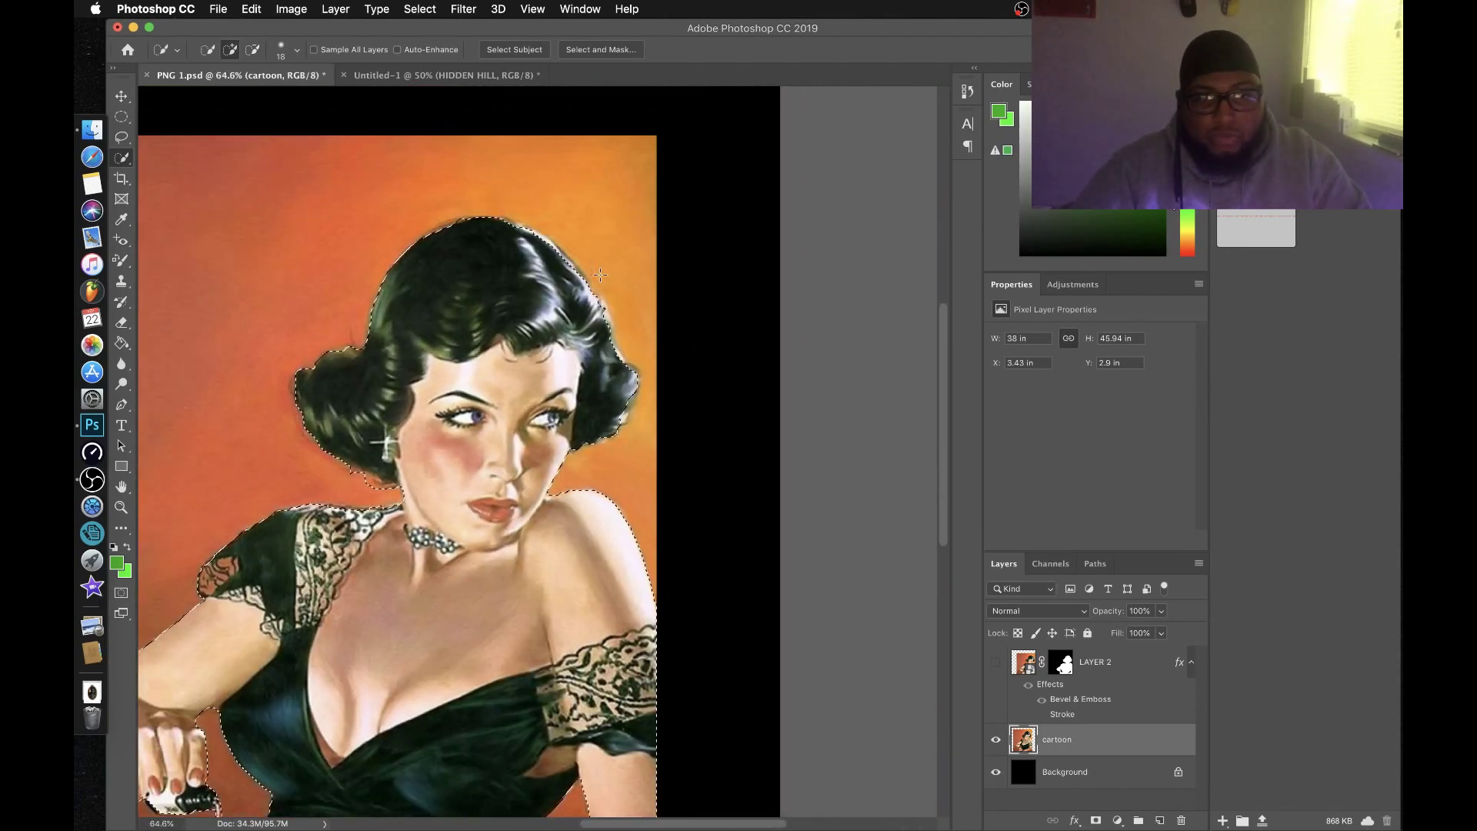
key("super+minus")
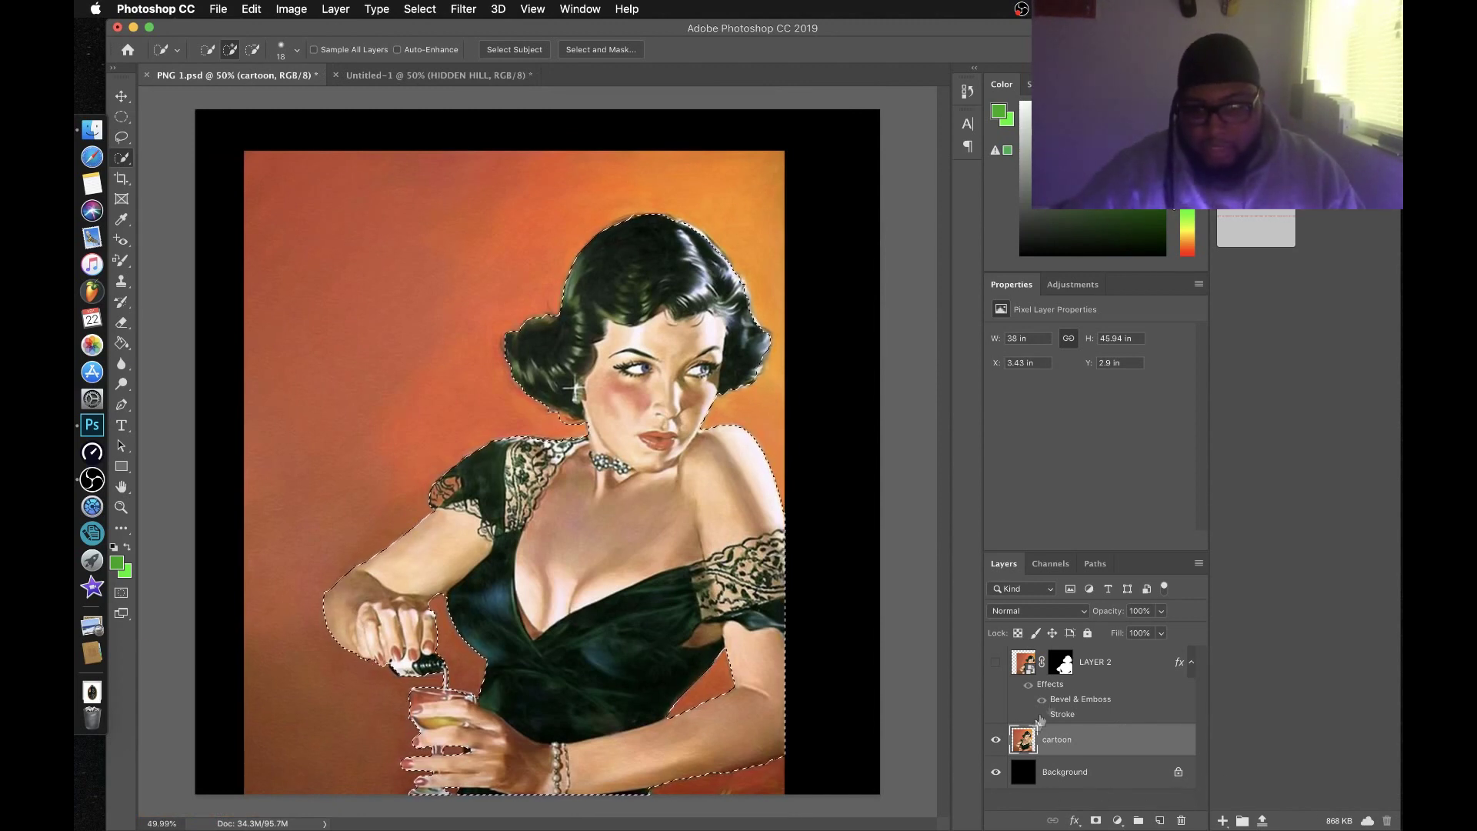
left_click(1092, 821)
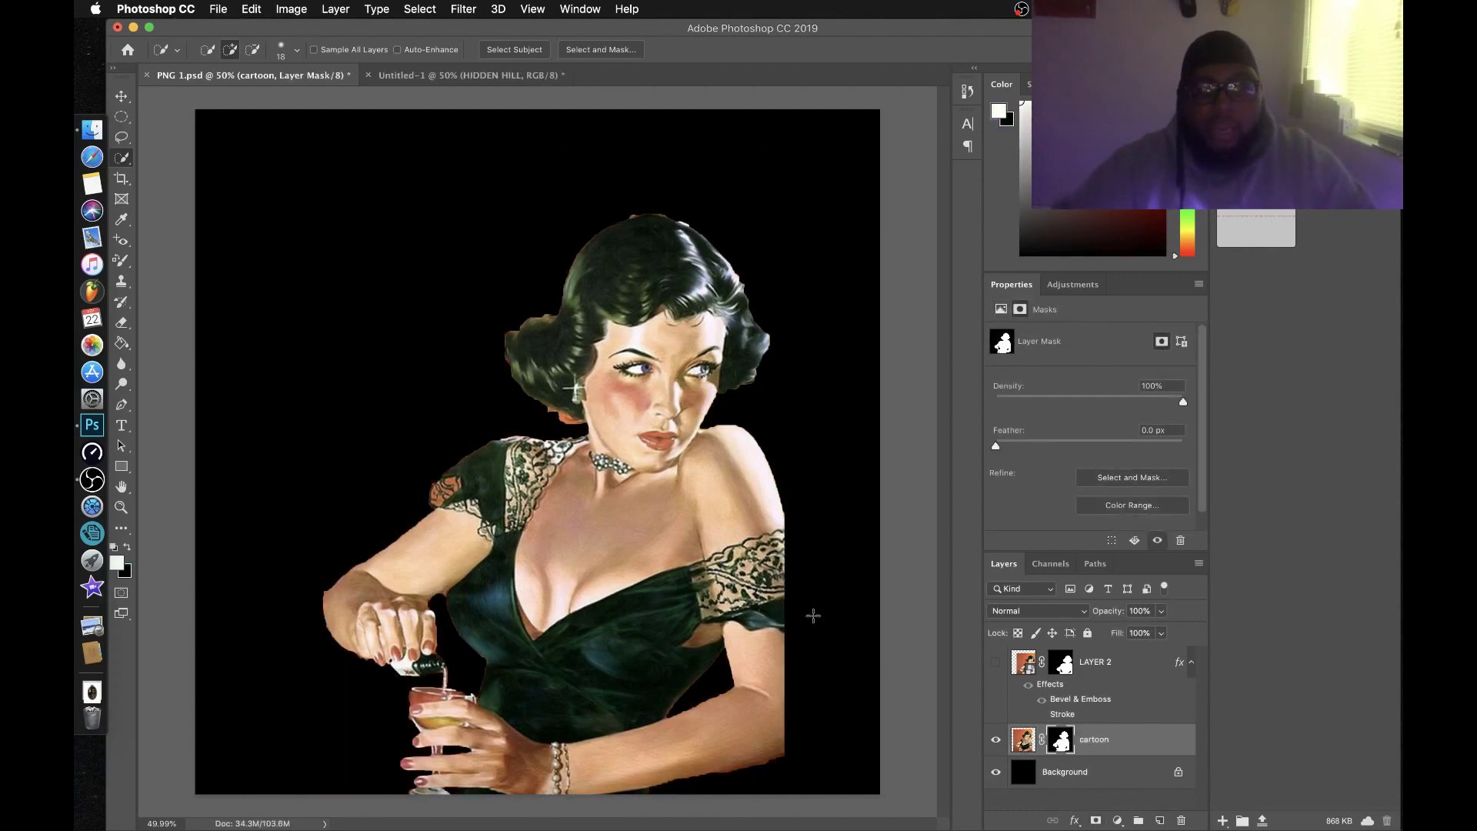
- Examine the masked cutout's edges along the bare shoulder, forearm, hands, bottle and glass for leftover background
scroll(813, 615, "up", 3)
scroll(813, 616, "up", 3)
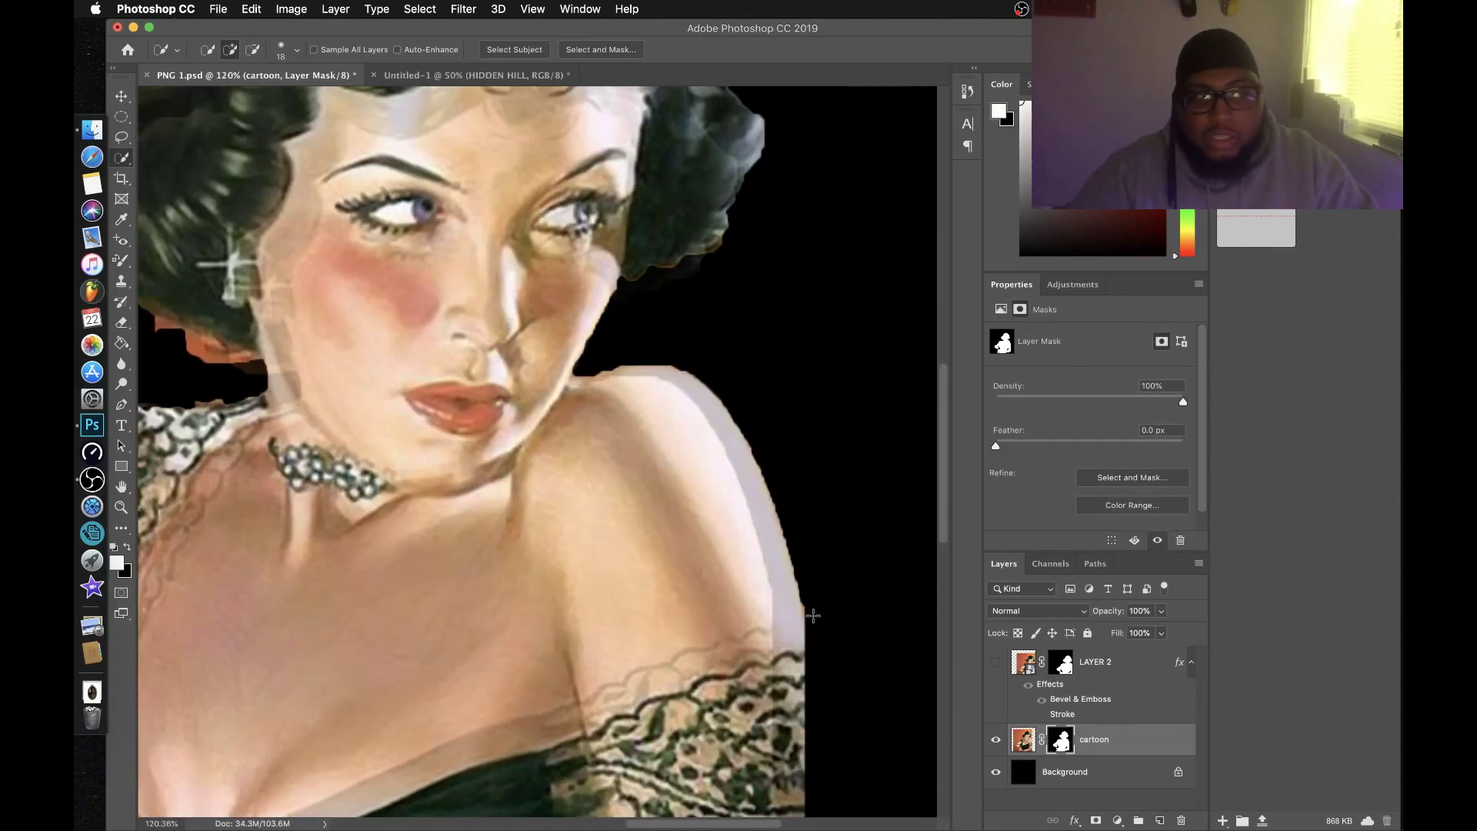
scroll(813, 615, "down", 15)
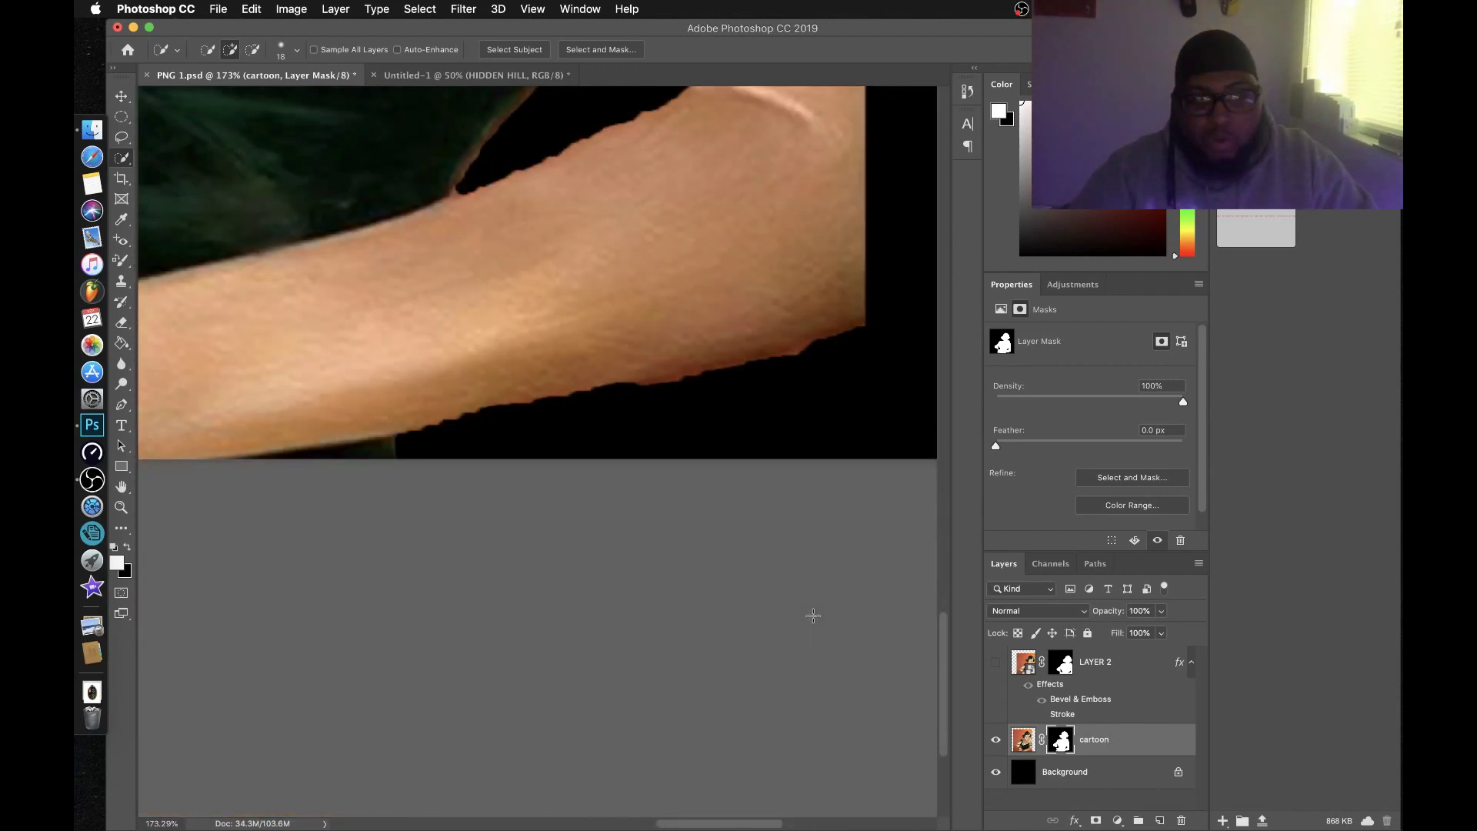
scroll(758, 297, "up", 5)
scroll(747, 330, "left", 4)
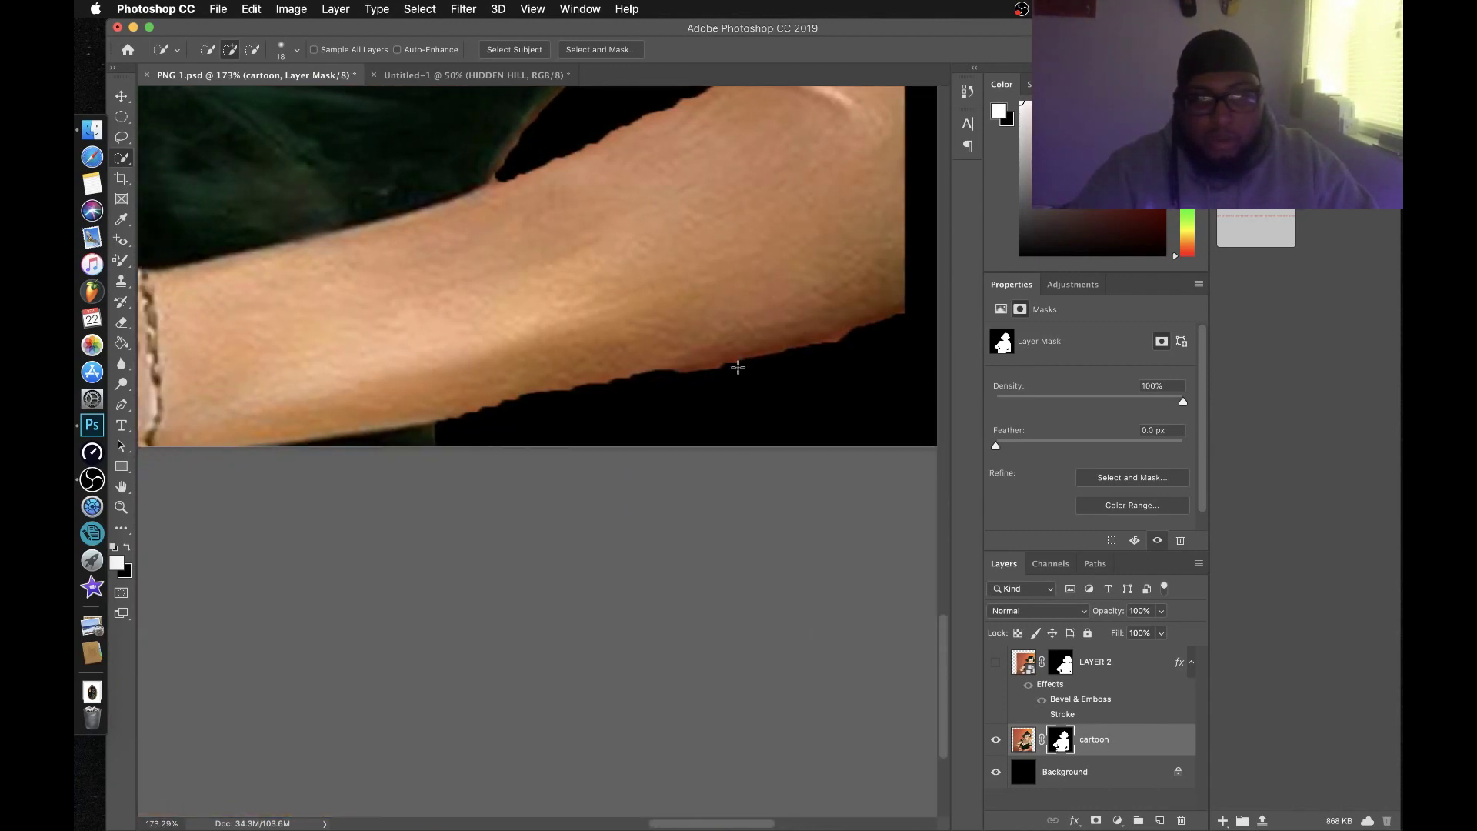
scroll(738, 367, "up", 2)
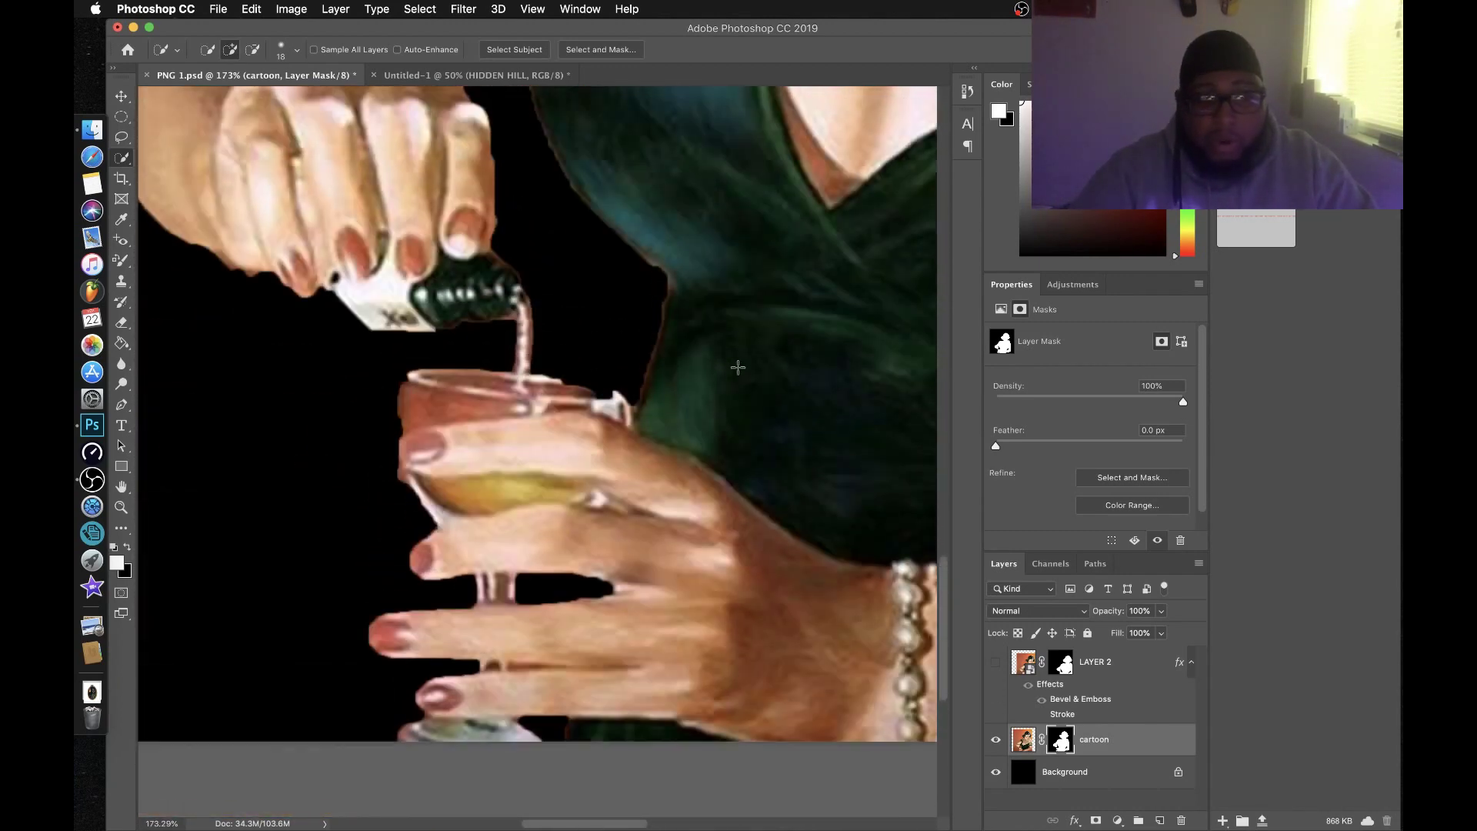
scroll(531, 392, "up", 5)
scroll(530, 392, "left", 3)
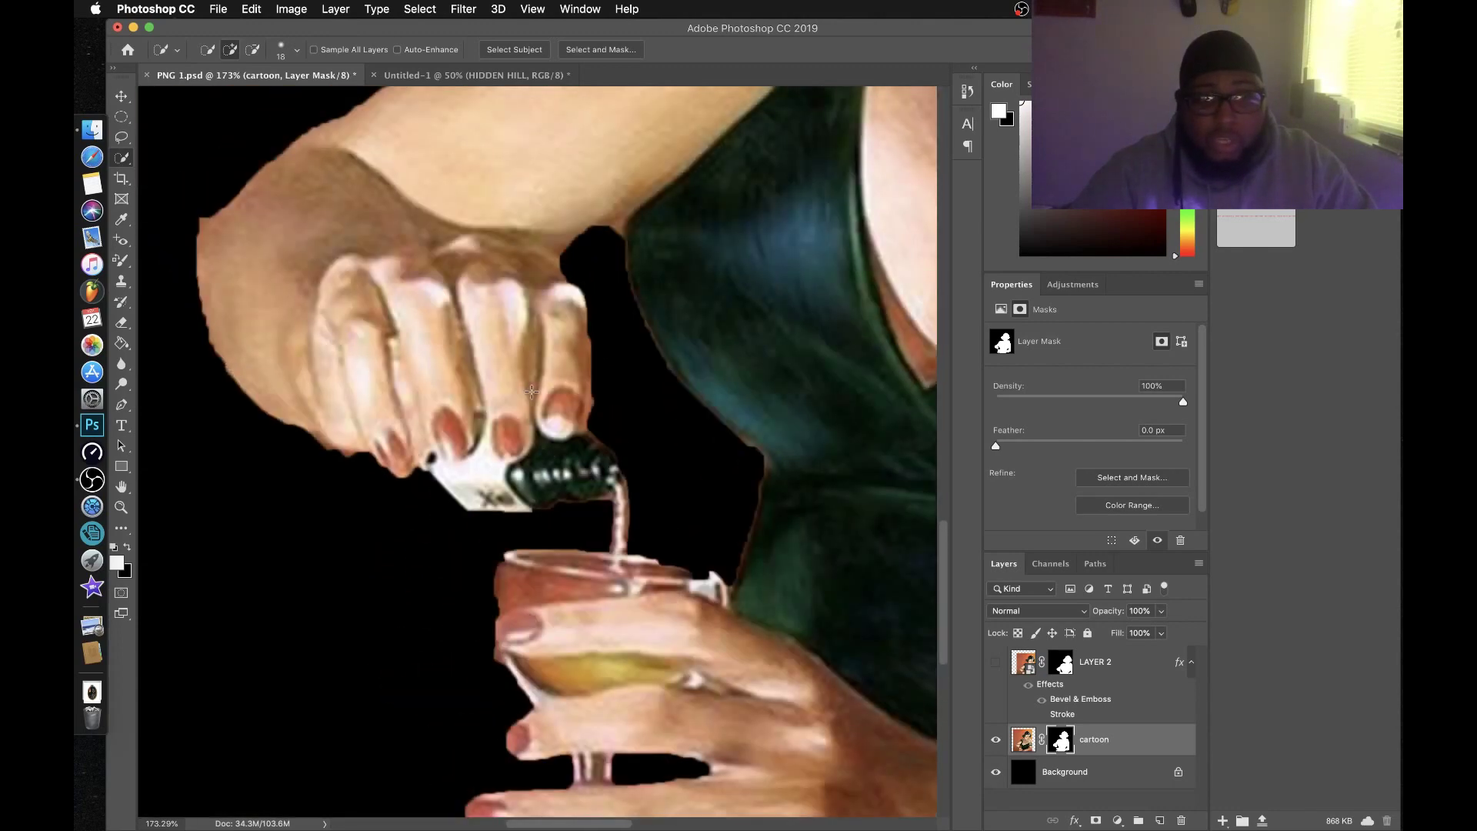
scroll(552, 442, "up", 4)
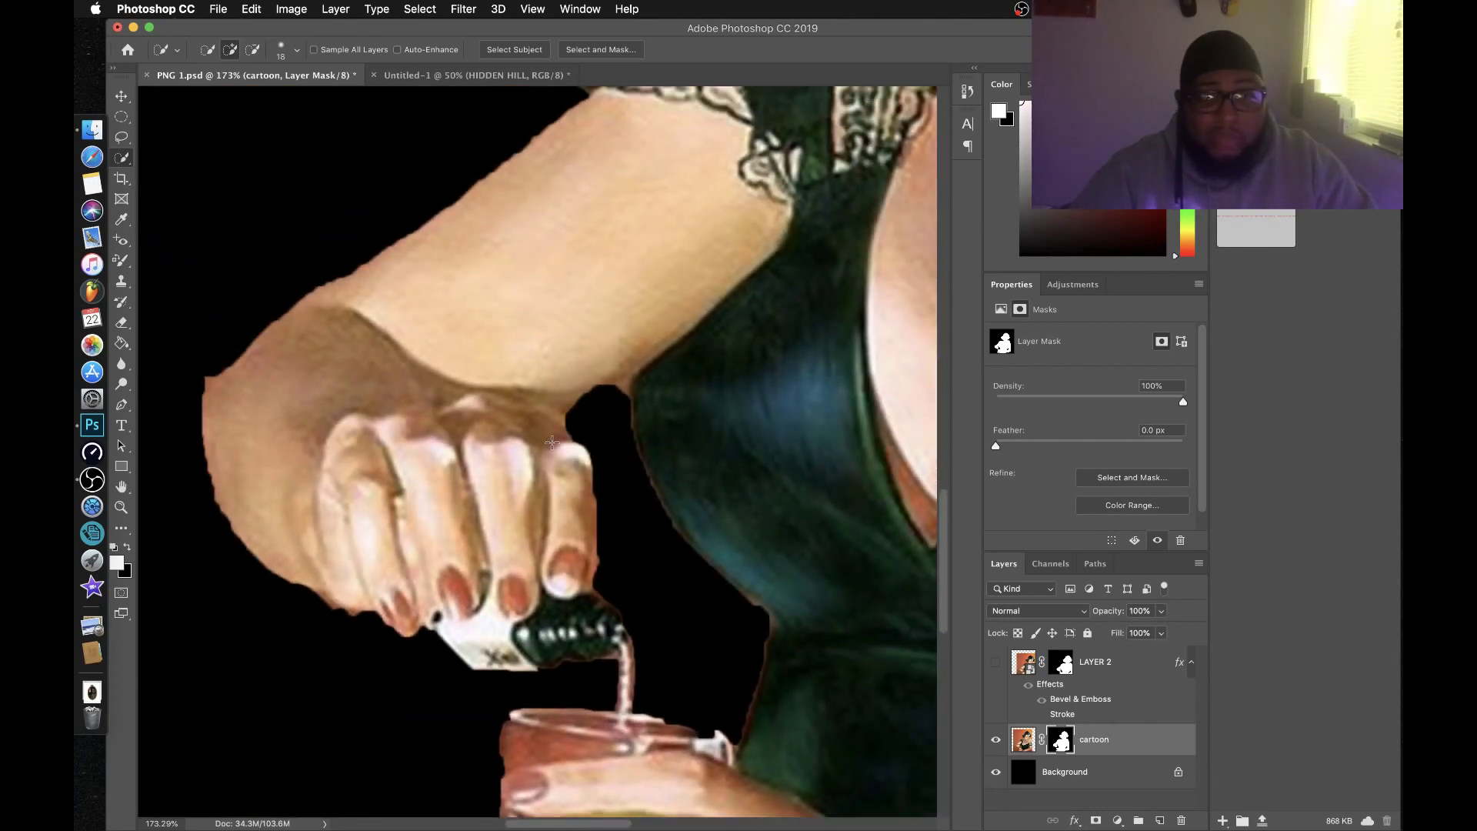
scroll(552, 441, "down", 3)
- Examine the masked cutout's edges around the hair, earring, neck and lace shoulder for orange remnants
scroll(552, 441, "up", 10)
scroll(551, 442, "left", 2)
scroll(551, 441, "right", 3)
scroll(552, 441, "up", 4)
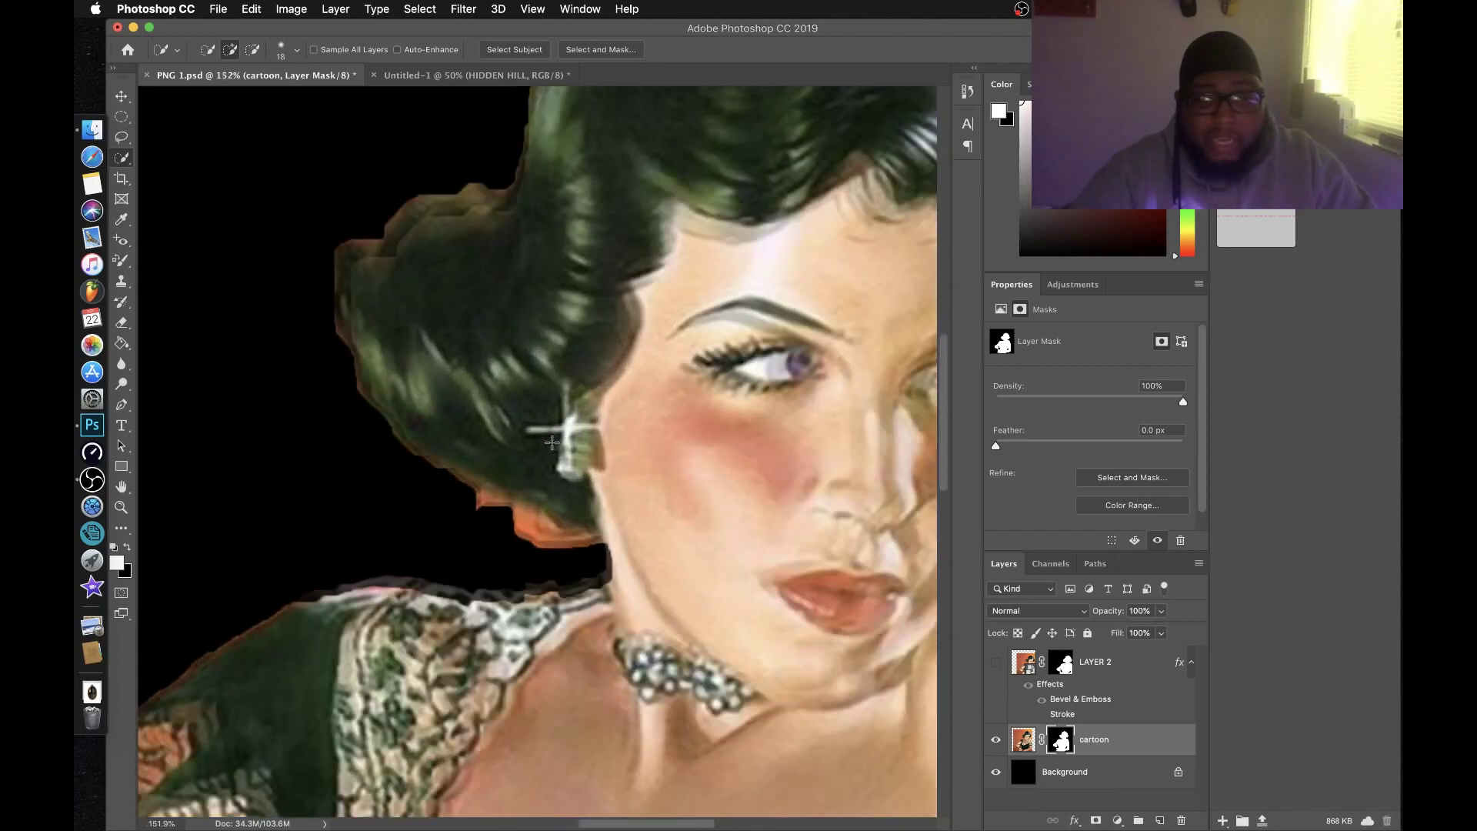
scroll(551, 442, "up", 3)
scroll(552, 442, "down", 3)
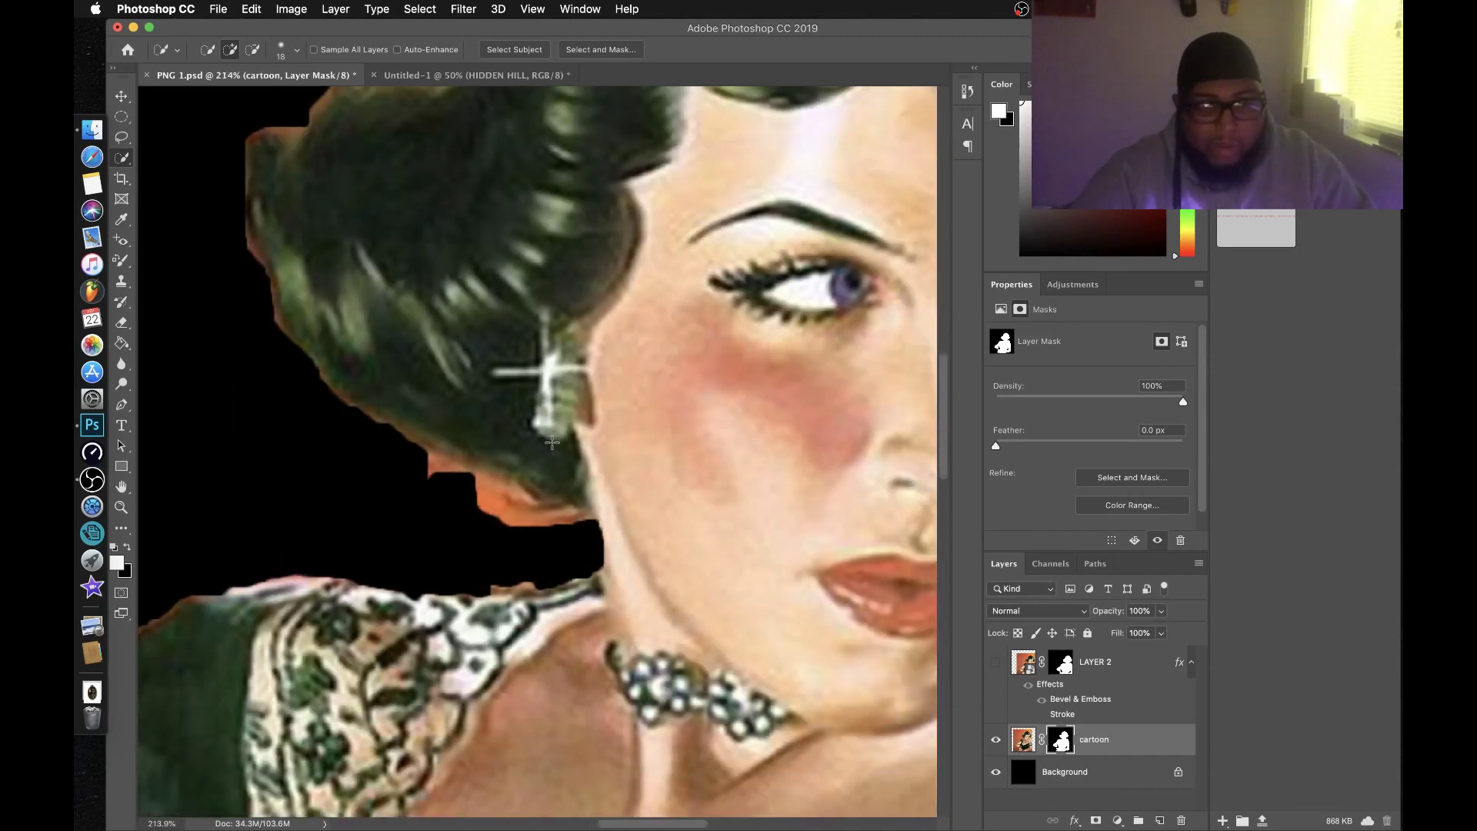
scroll(530, 445, "down", 5)
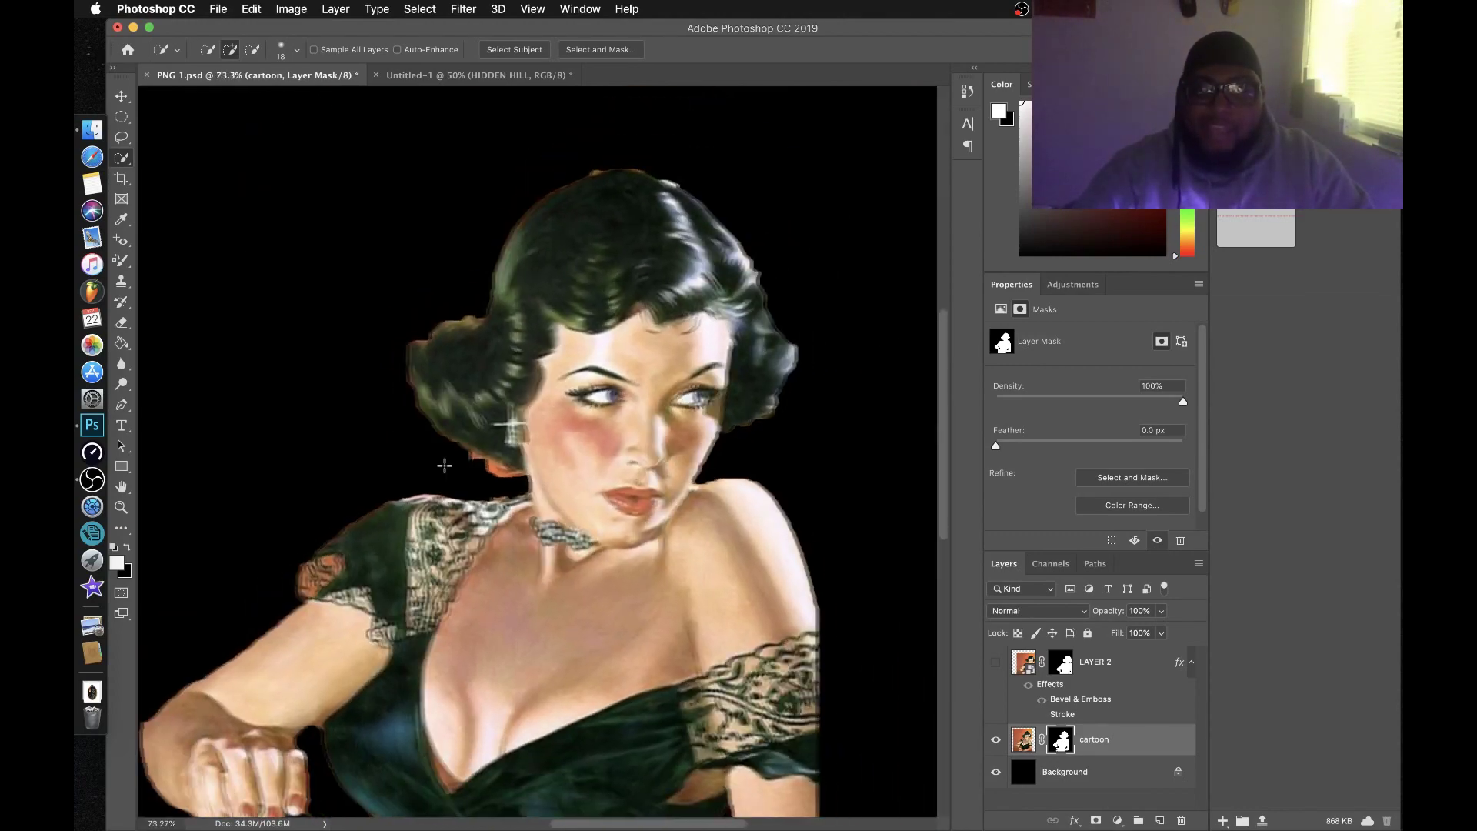
scroll(461, 458, "right", 3)
scroll(445, 464, "left", 2)
scroll(445, 464, "up", 4)
scroll(444, 464, "up", 4)
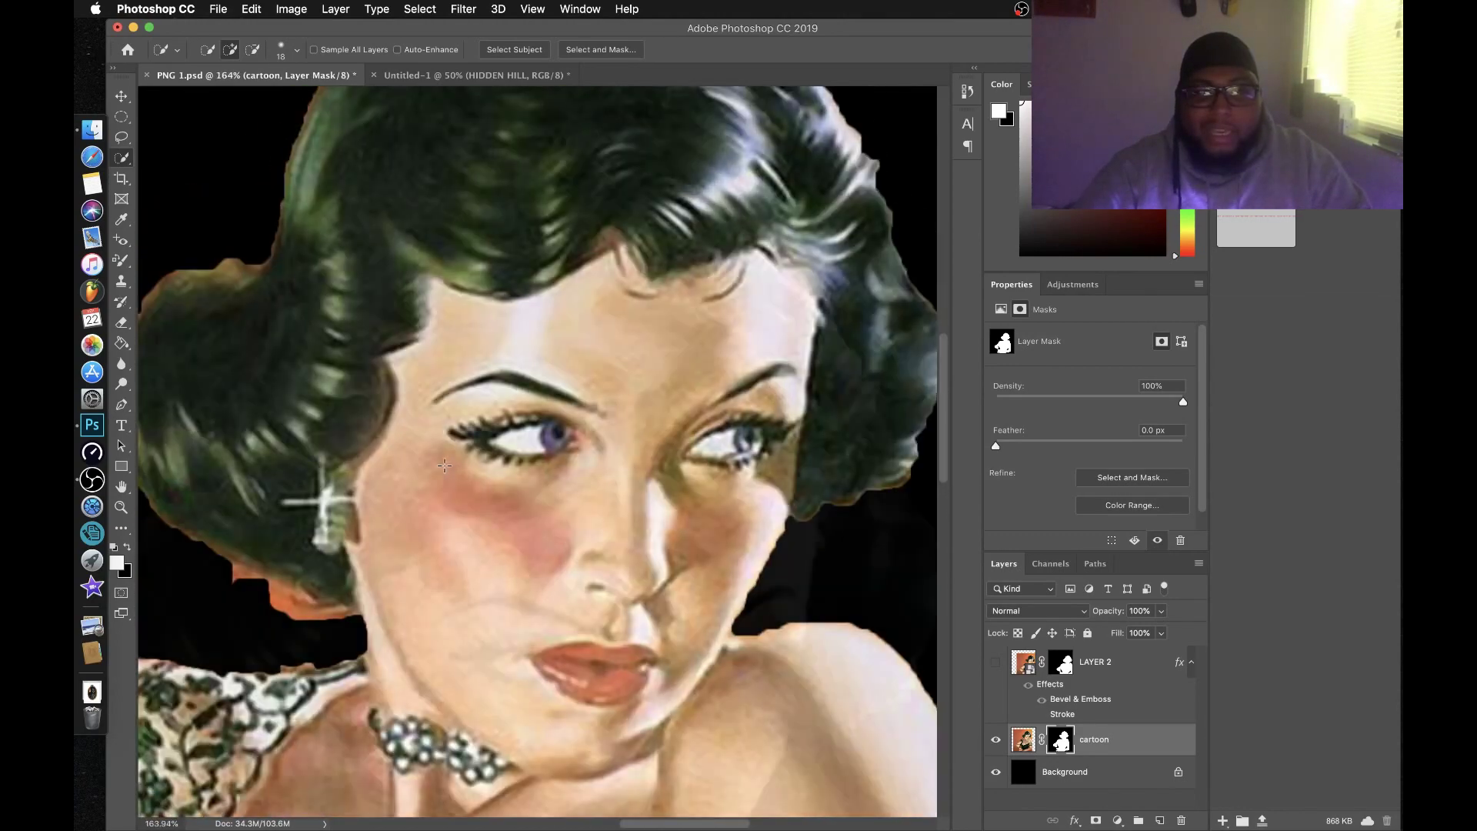
- Add a new empty layer above the cartoon layer and hide the black Background layer
scroll(445, 465, "down", 5)
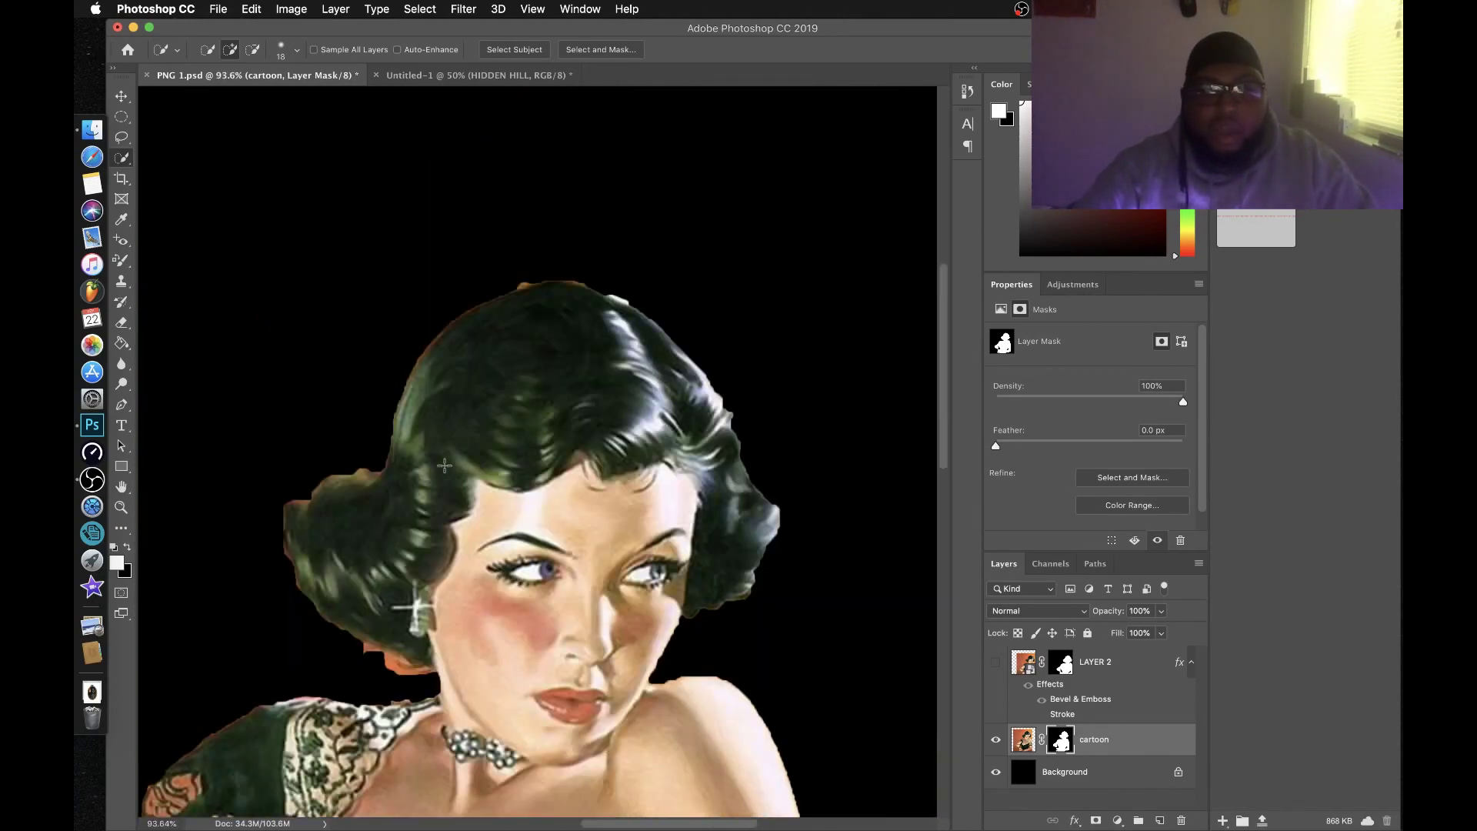
scroll(442, 464, "down", 2)
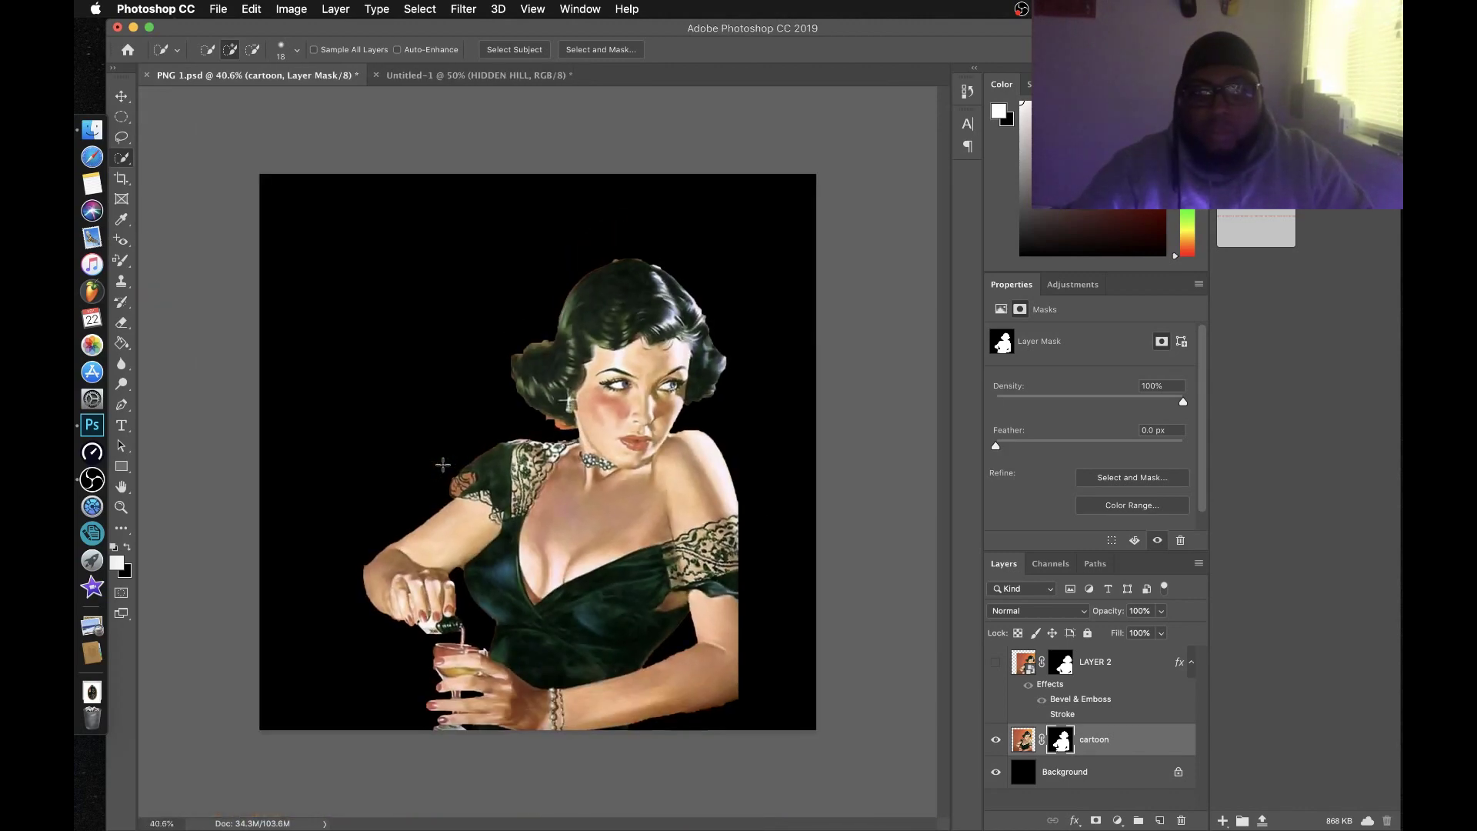
scroll(443, 464, "up", 3)
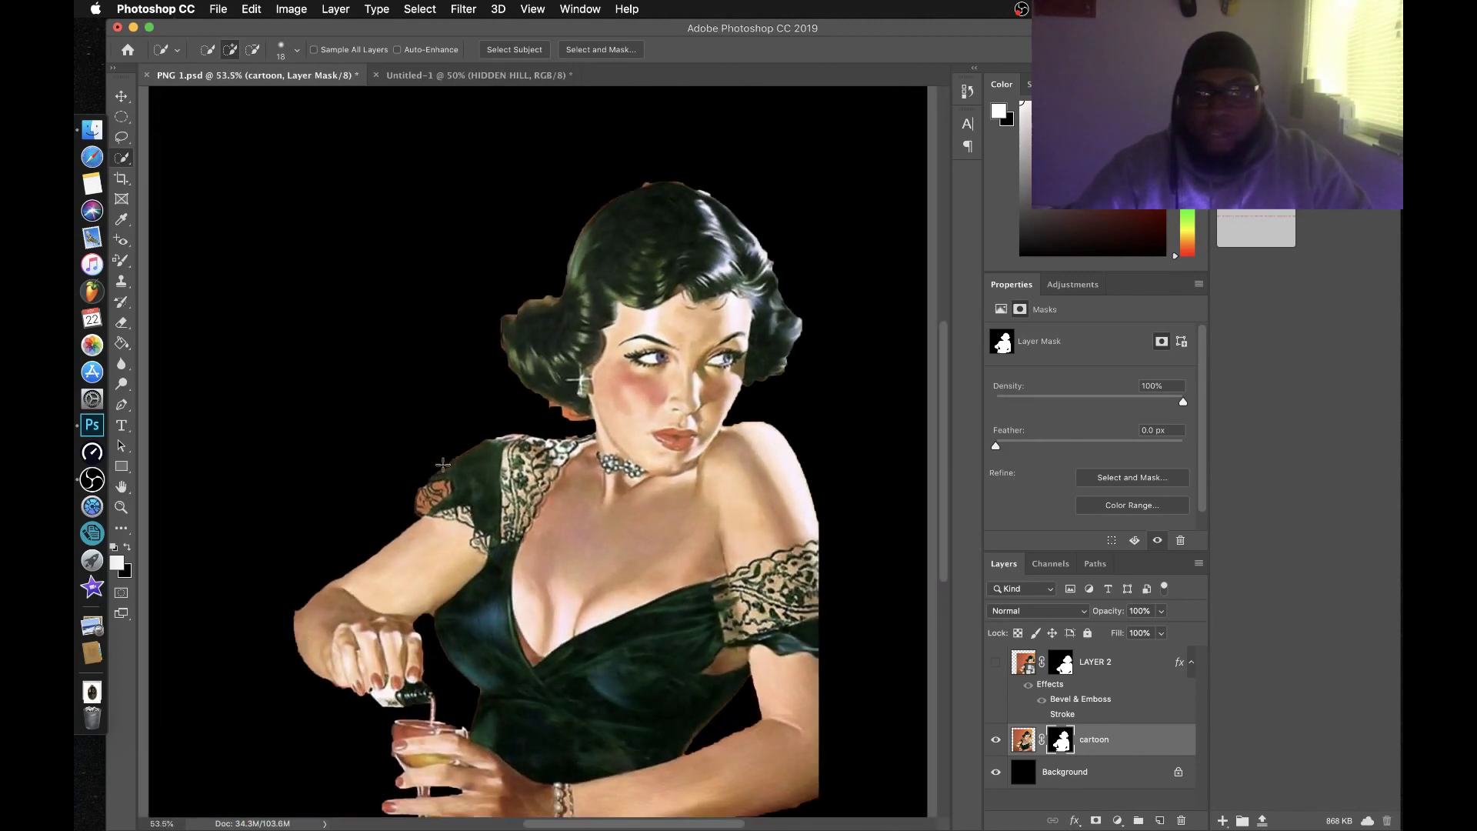
scroll(442, 464, "down", 1)
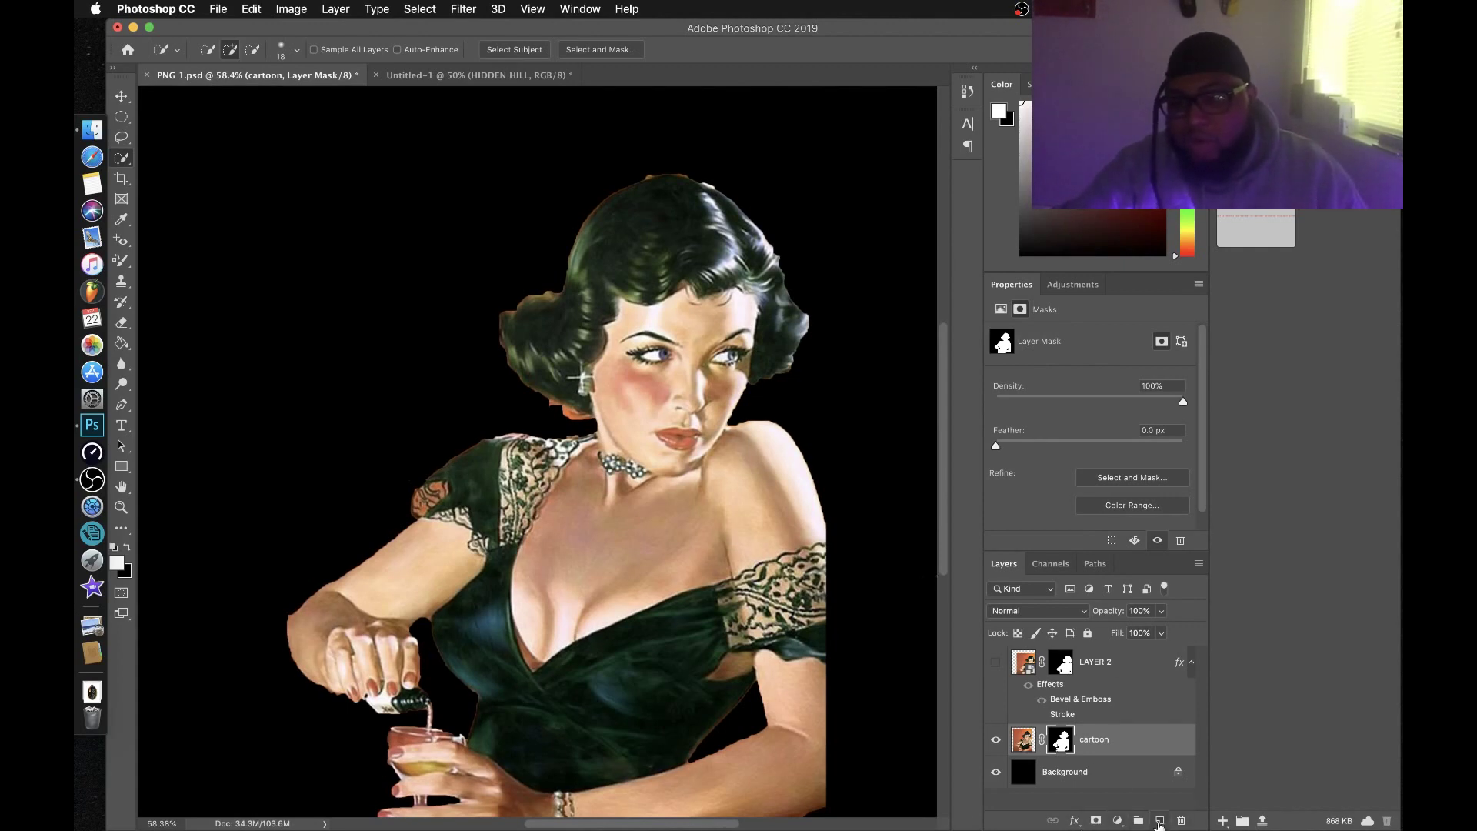
left_click(1160, 820)
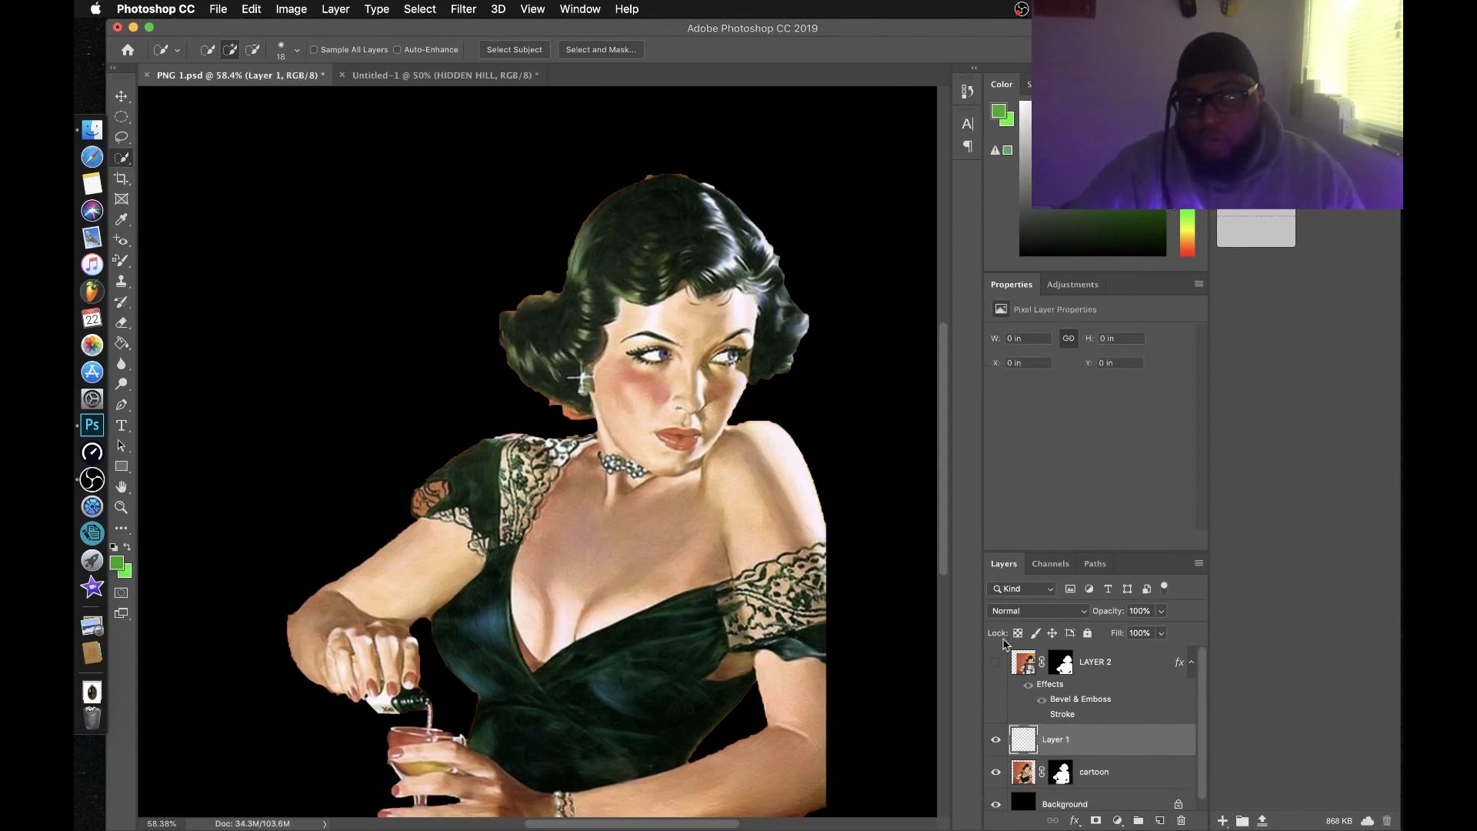
scroll(1108, 727, "down", 1)
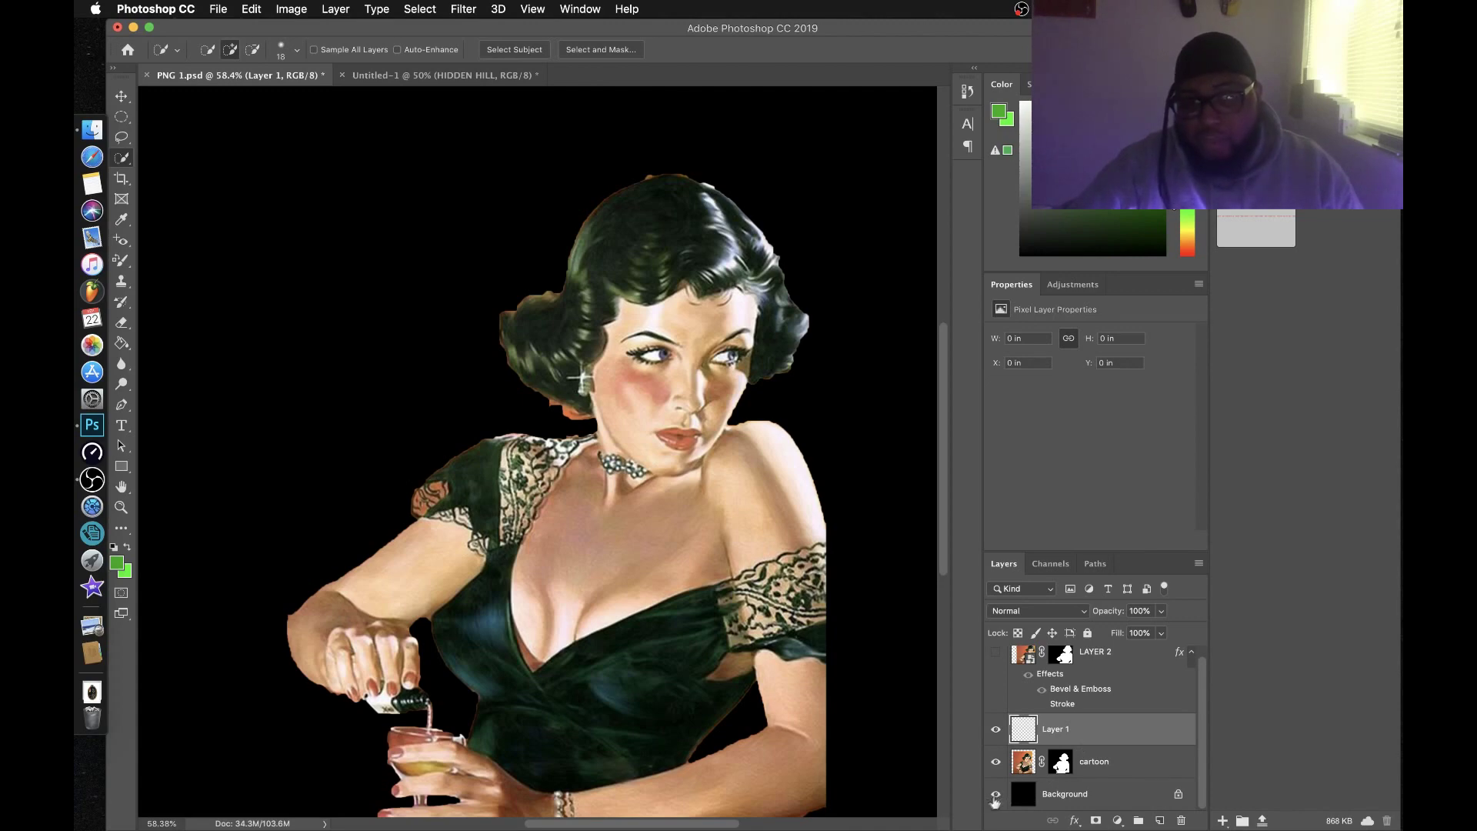
left_click(996, 796)
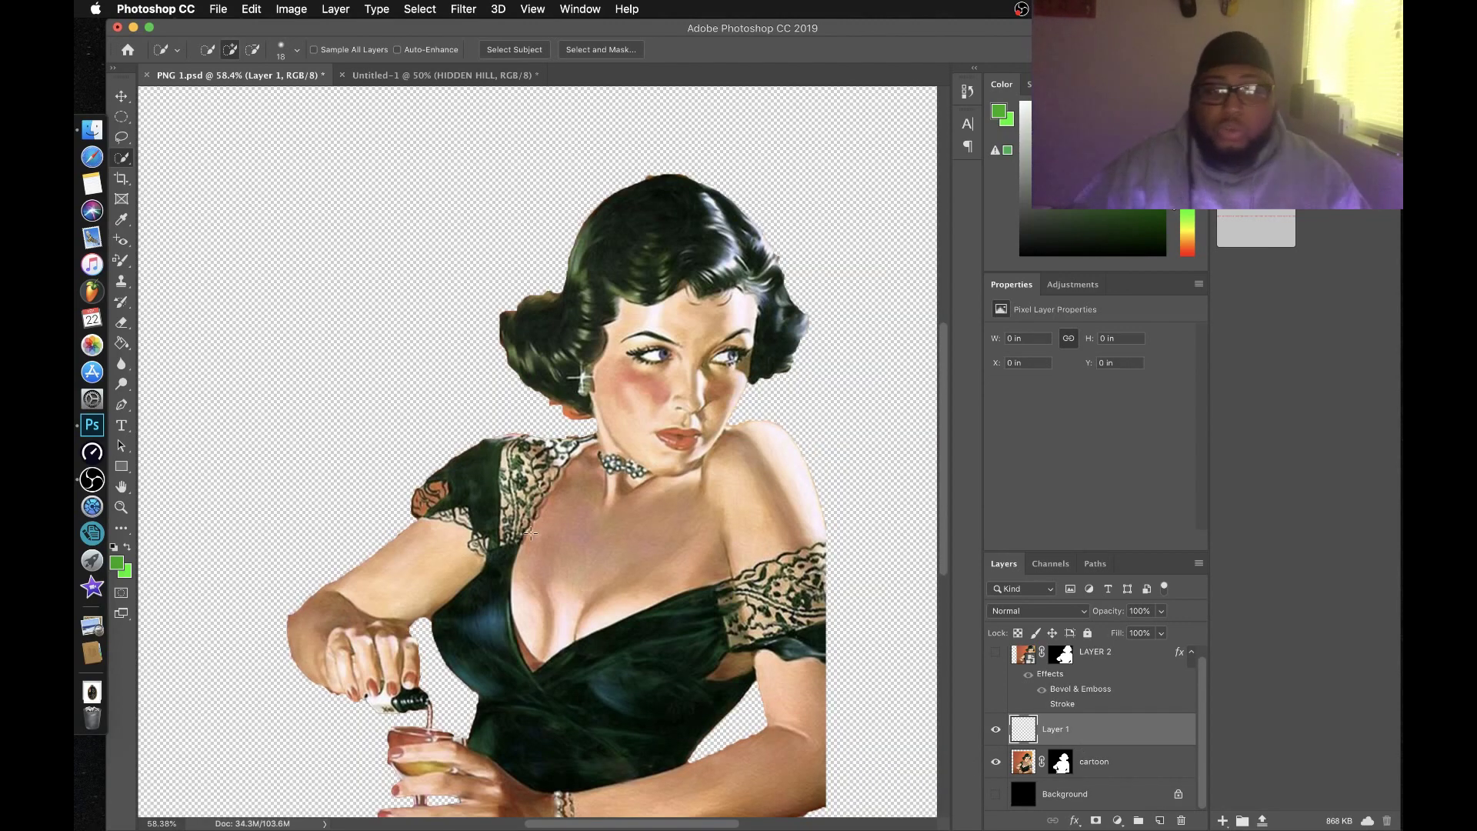
- Open the cartoon layer's mask in Select and Mask and set Smooth to 46
scroll(531, 532, "down", 2)
scroll(531, 532, "up", 1)
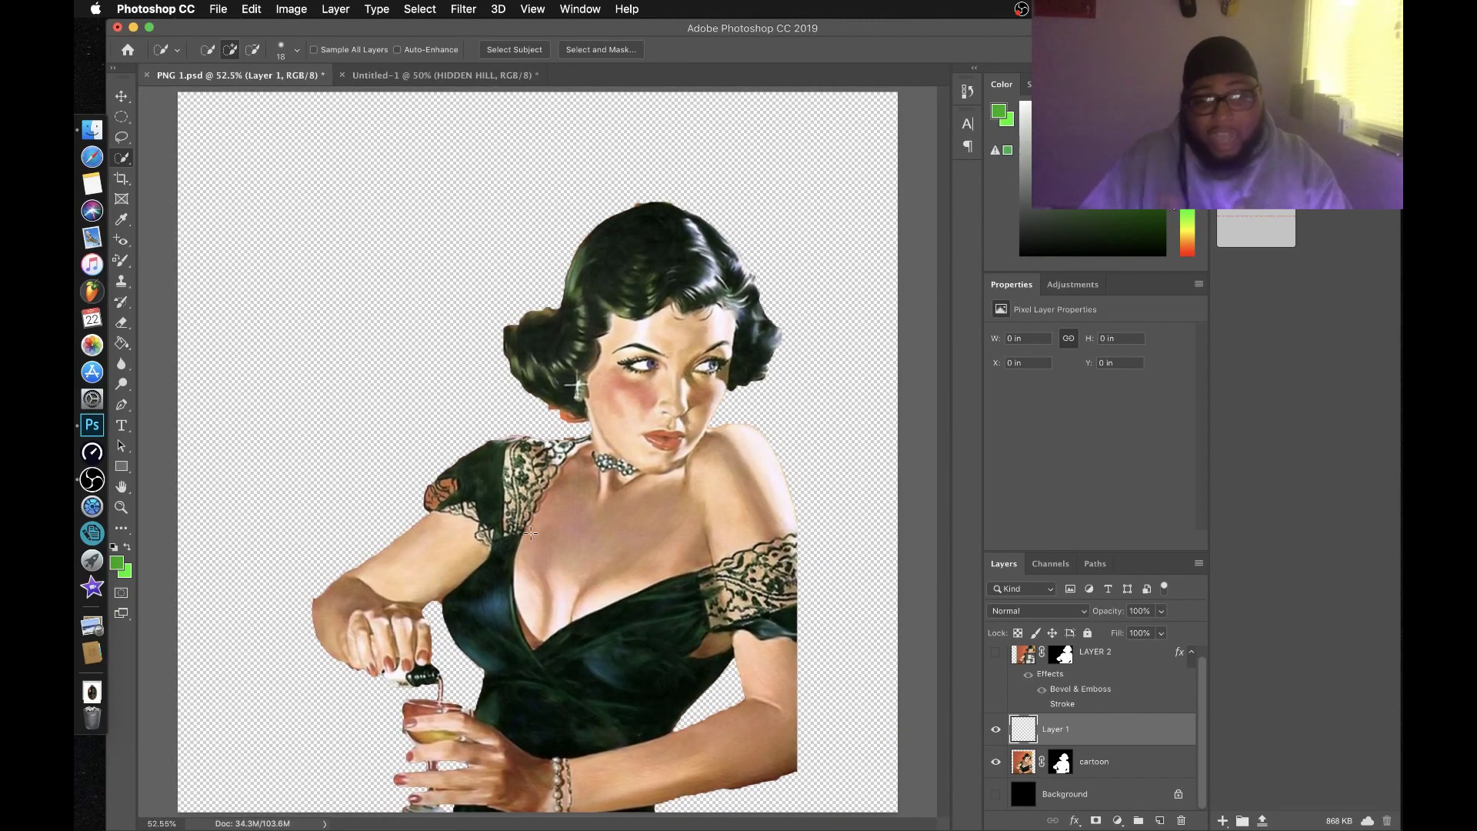
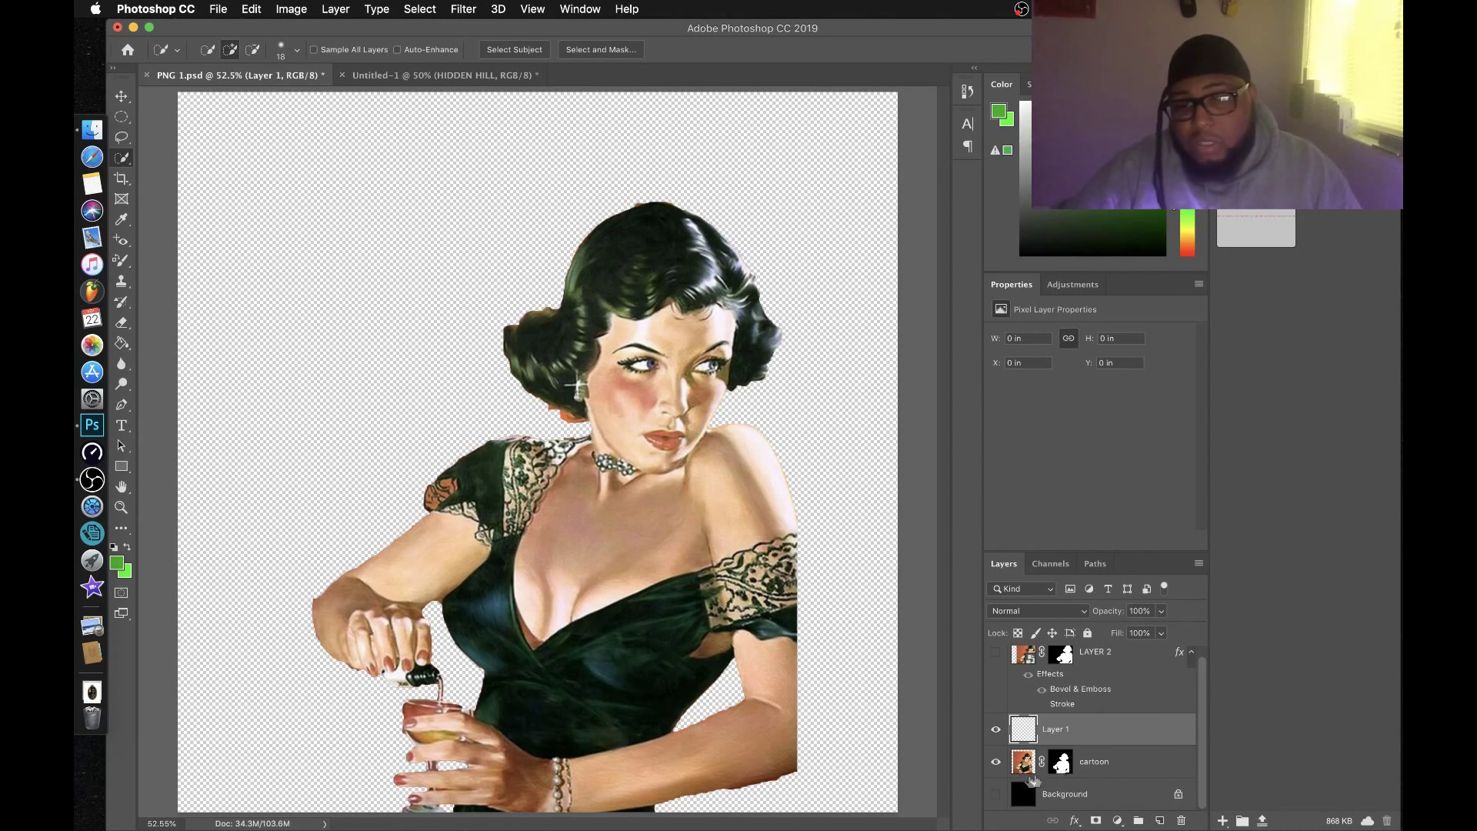
left_click(1061, 763)
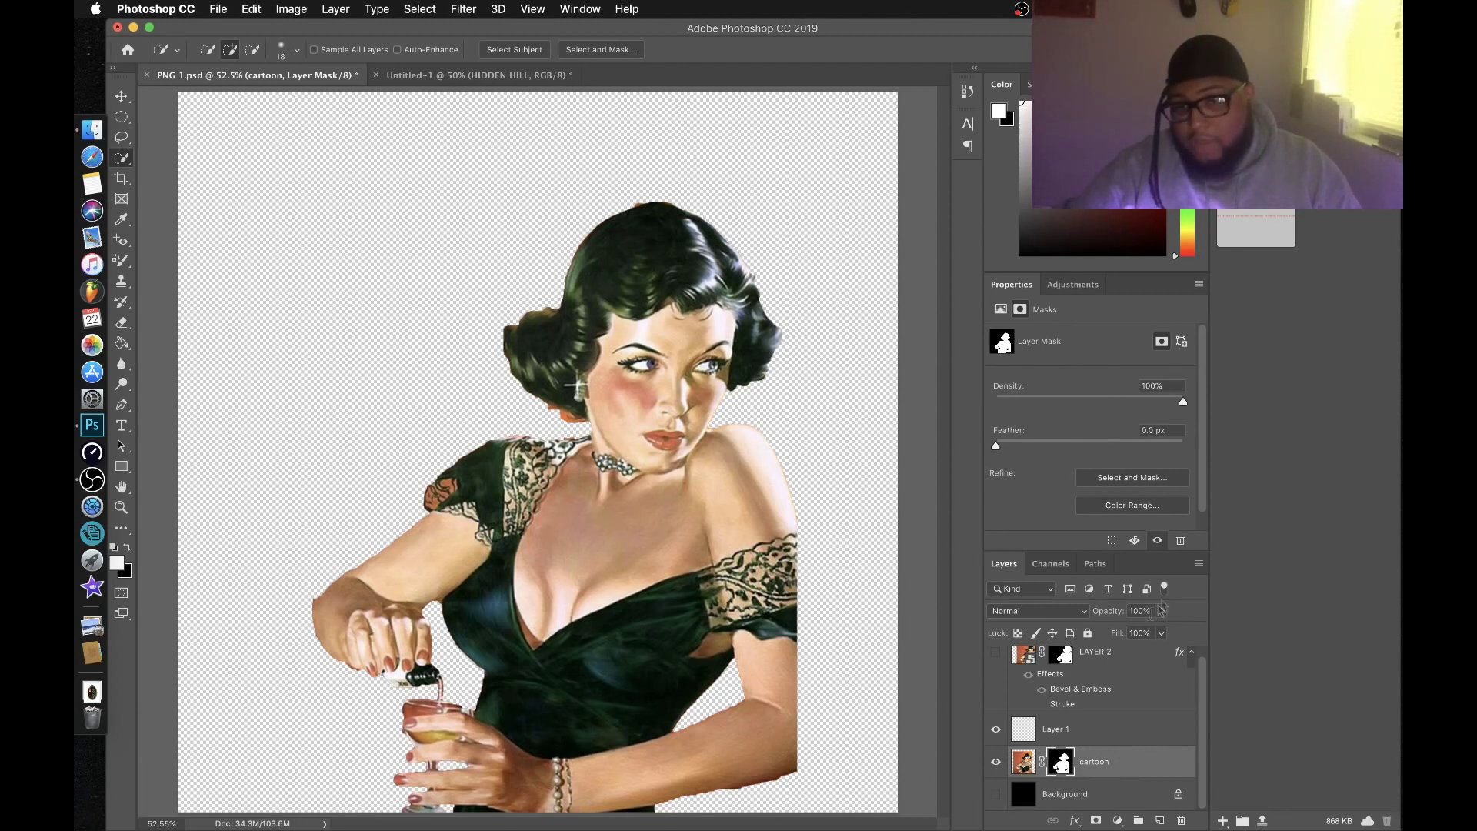
left_click(1147, 477)
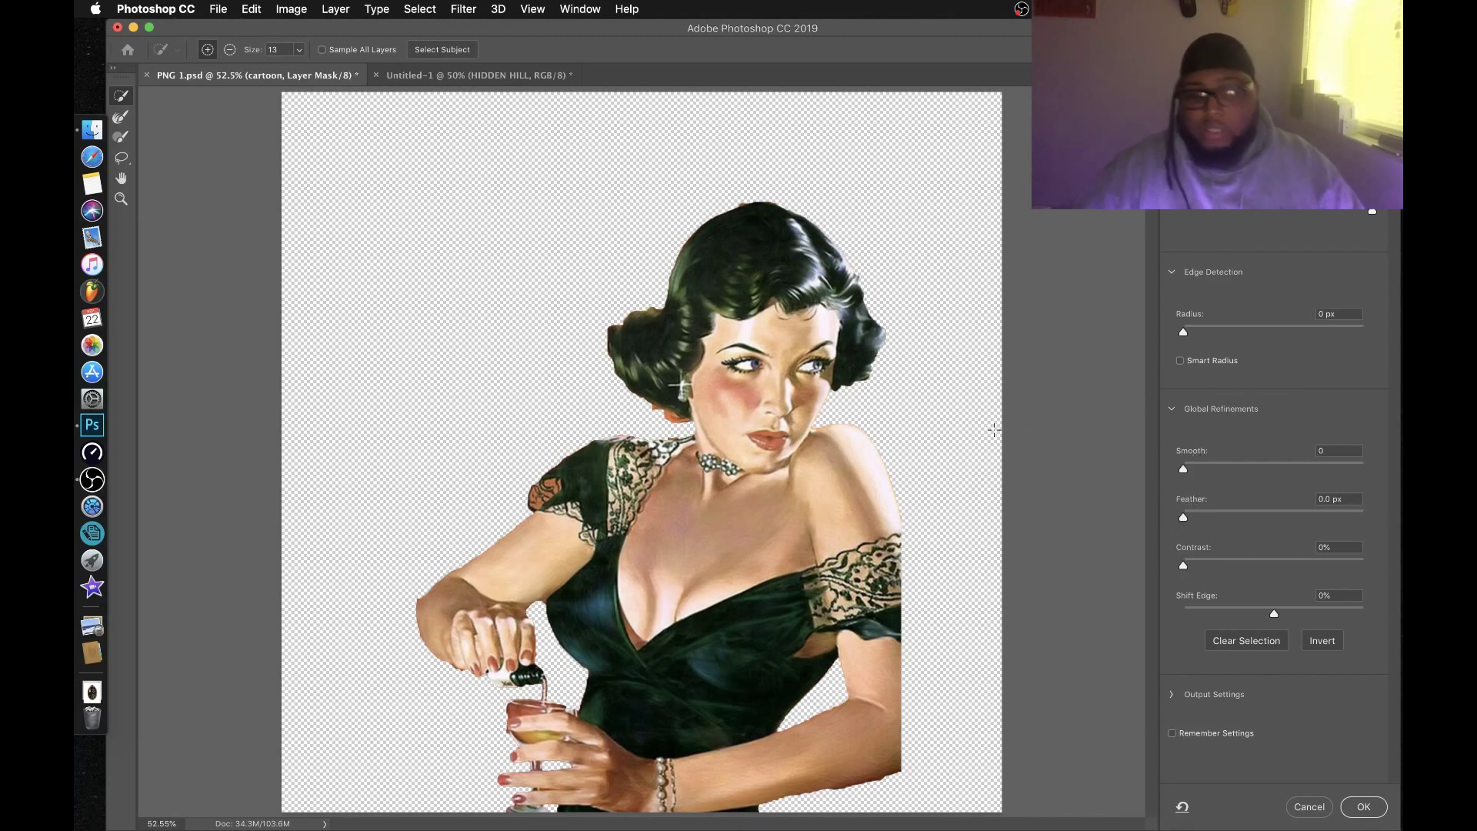
scroll(994, 429, "up", 5)
scroll(994, 429, "up", 5)
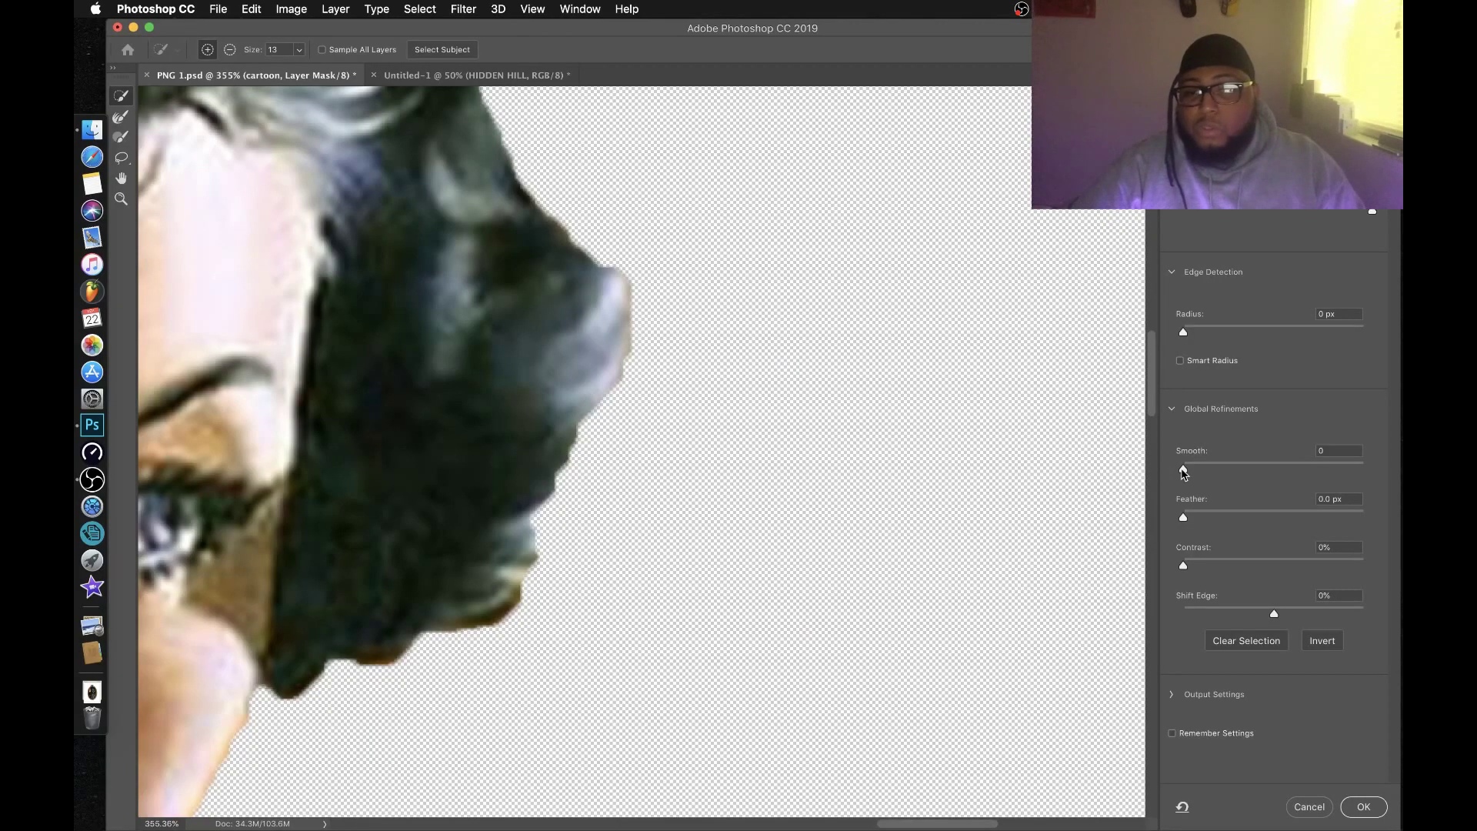
left_click_drag(1184, 471, 1267, 472)
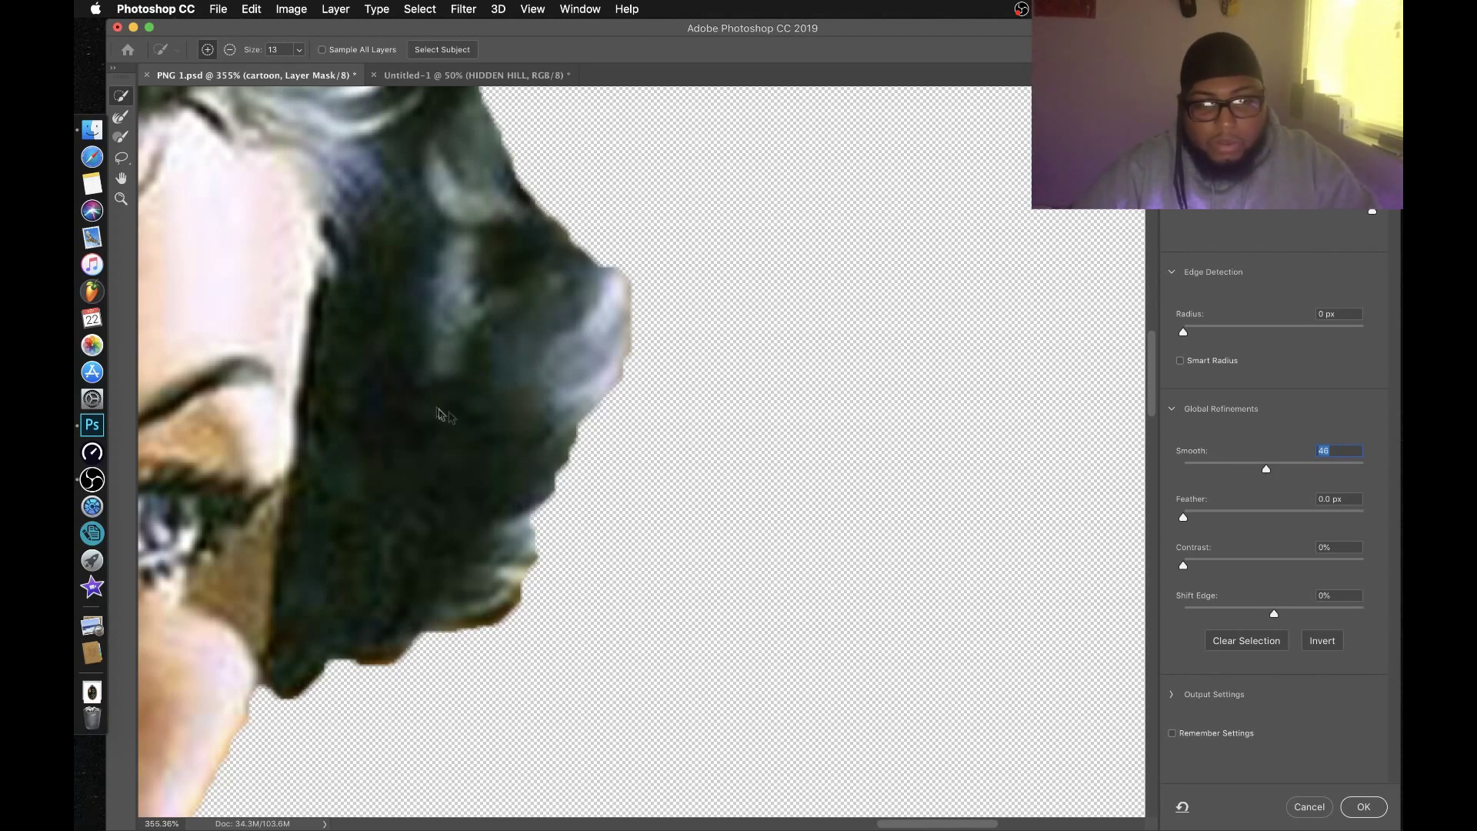
- Set the mask edge's Feather to 2.3 px
scroll(428, 409, "up", 5)
scroll(391, 402, "down", 8)
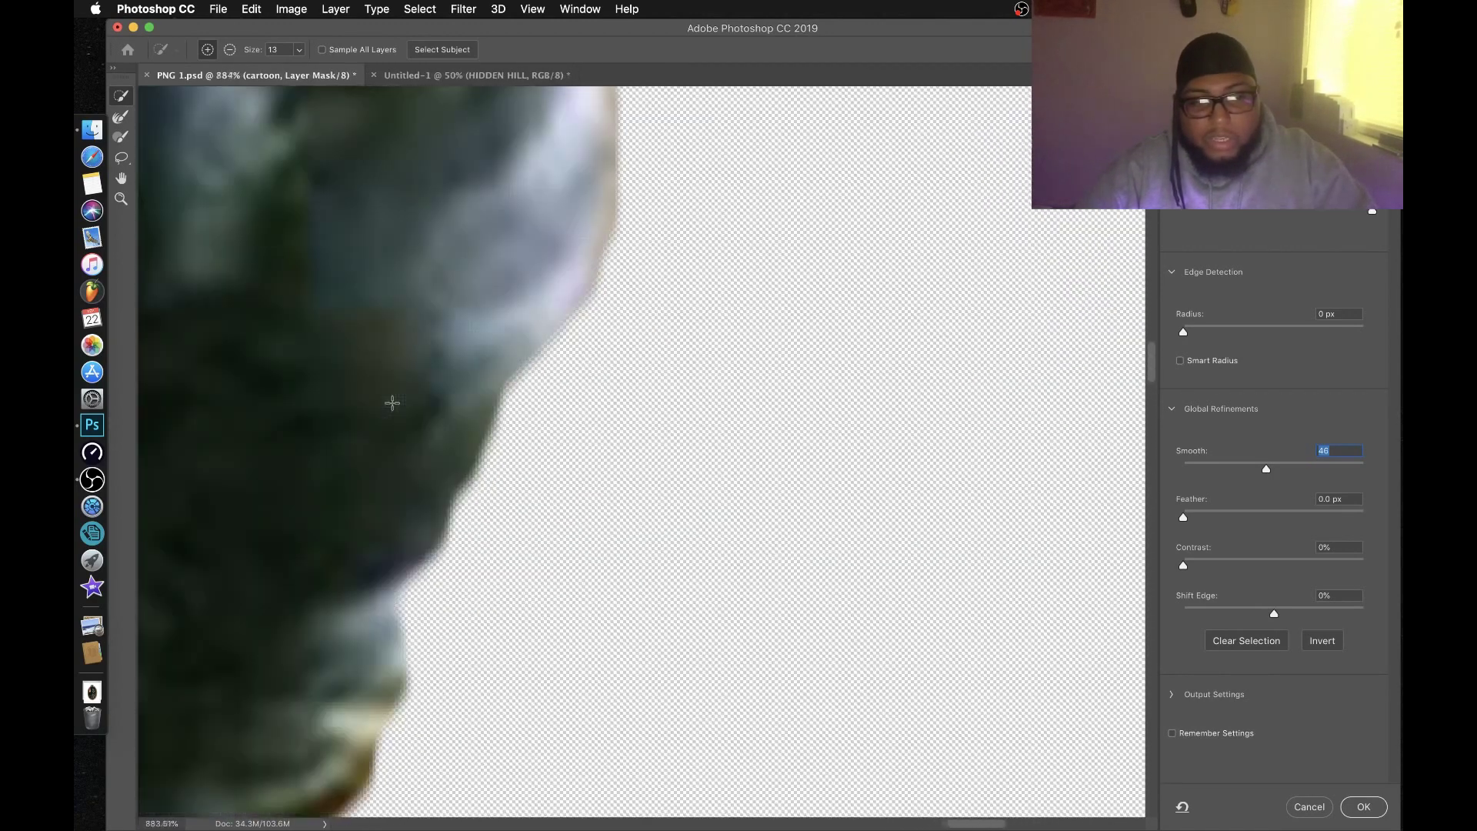
scroll(391, 402, "up", 4)
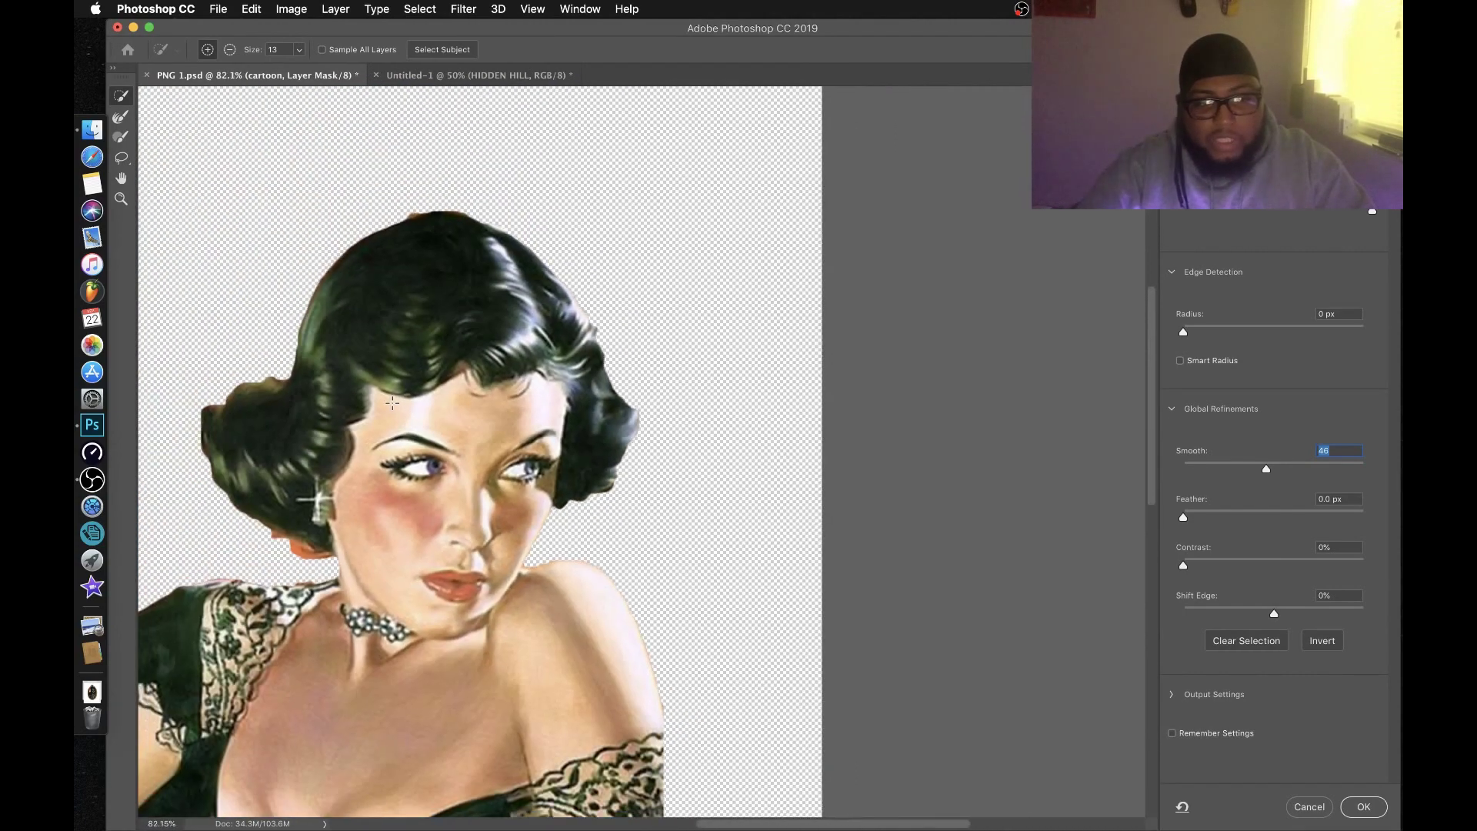
scroll(392, 402, "down", 10)
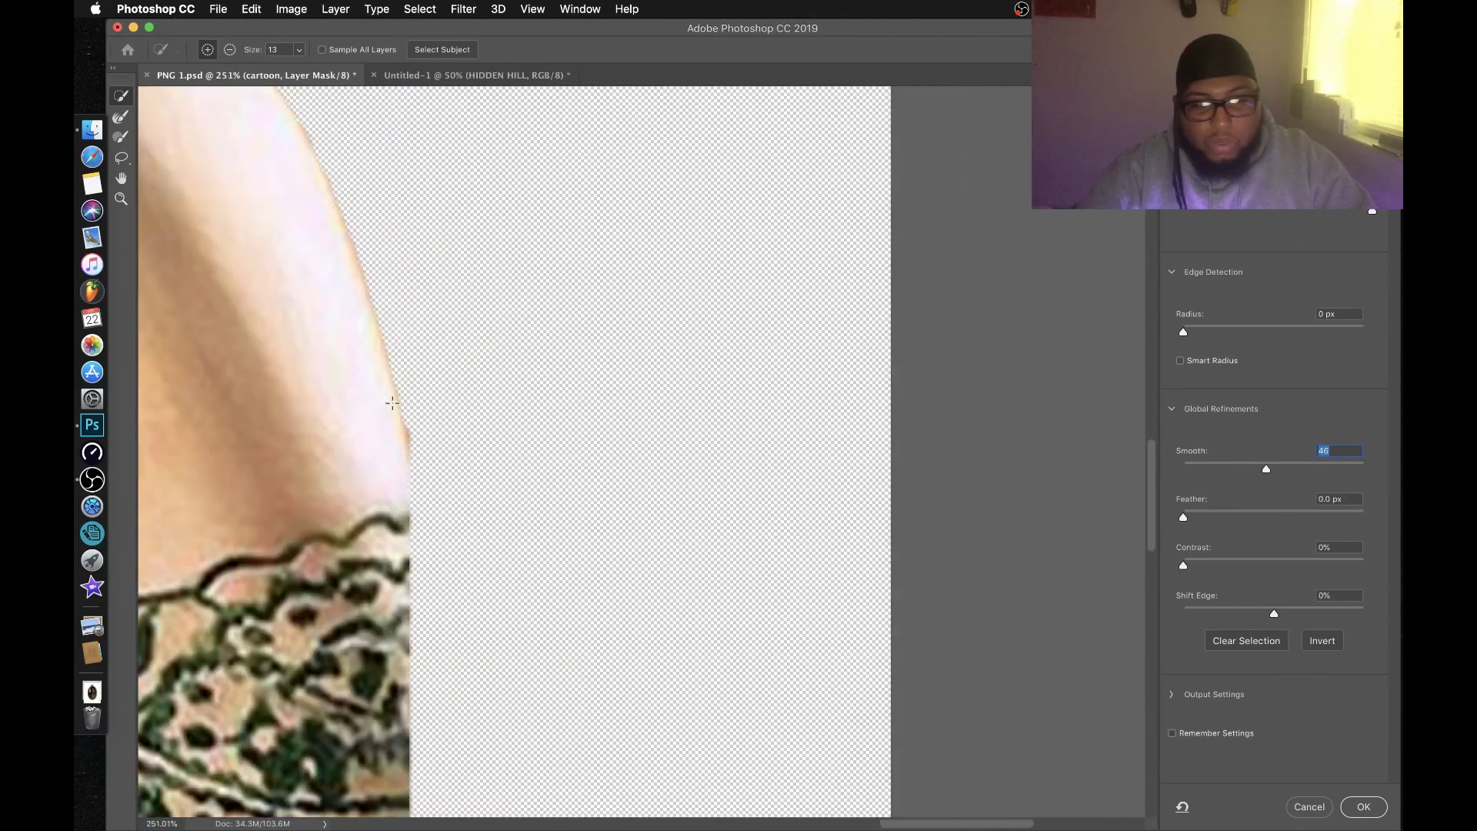
scroll(392, 403, "down", 3)
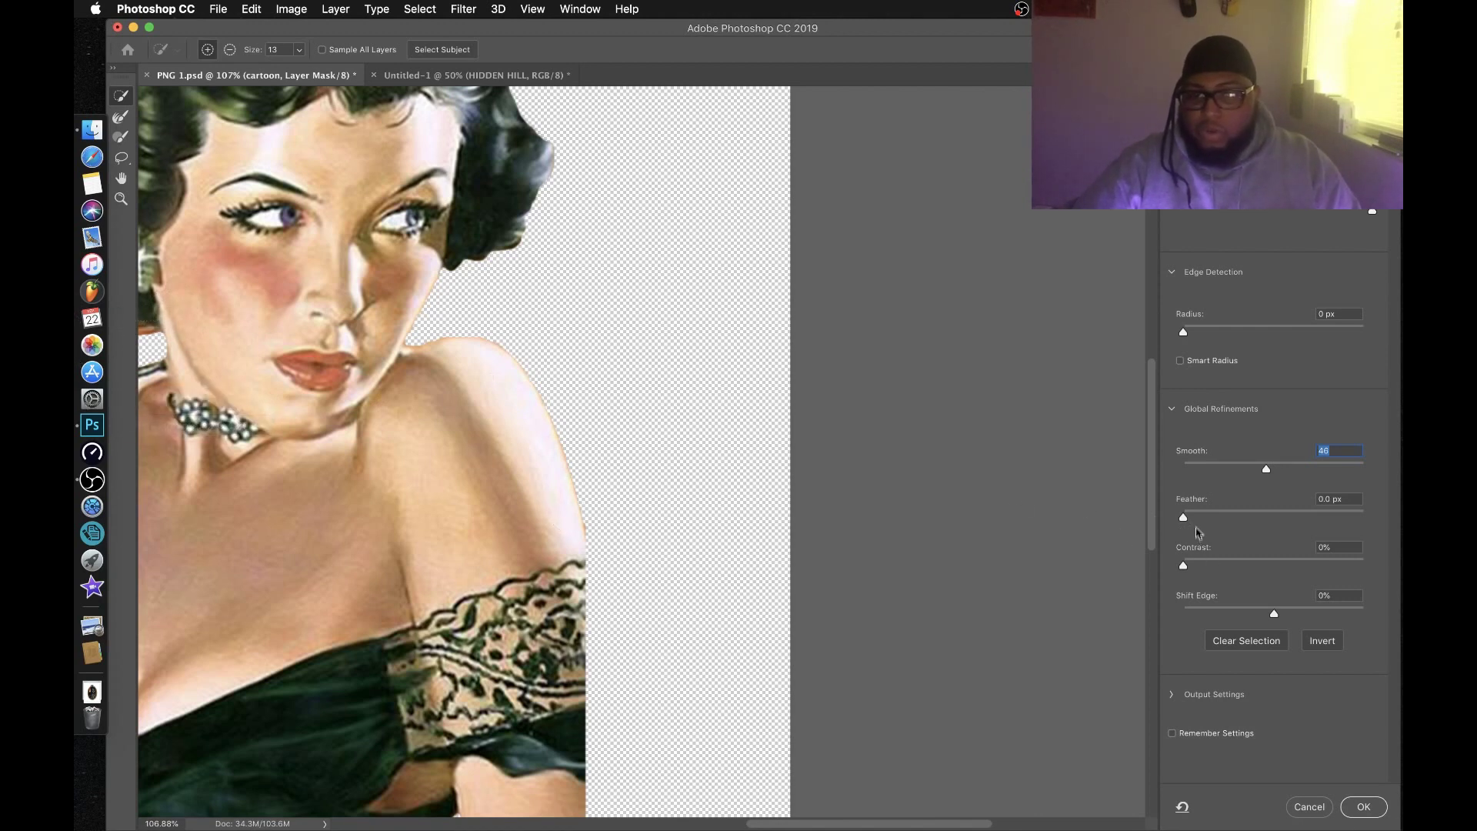
left_click_drag(1187, 522, 1204, 525)
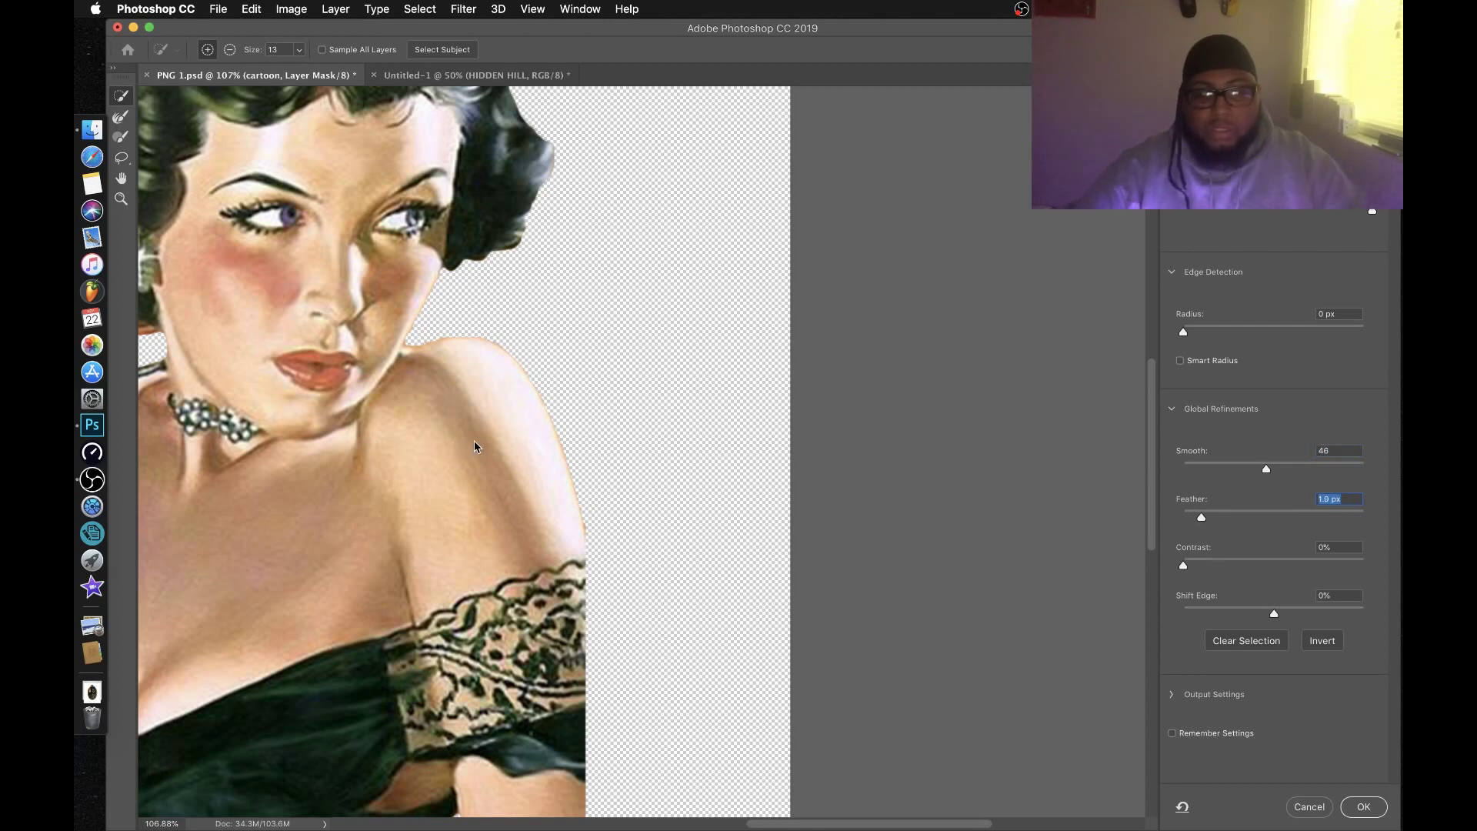
key("super+equal")
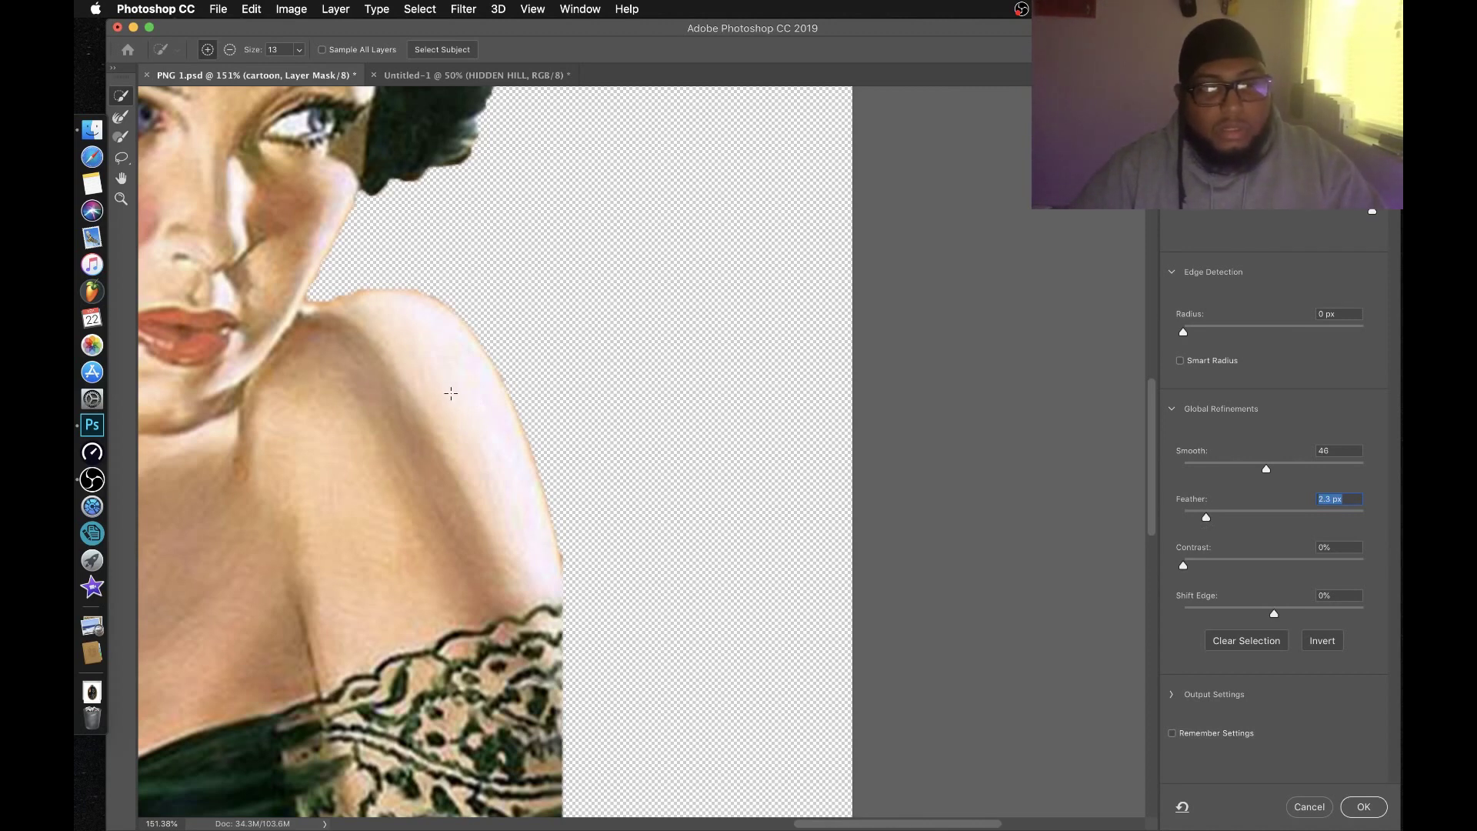
- Examine the smoothed and feathered cutout edges along the bare shoulder, hair, arms, hands and glass
scroll(451, 393, "up", 5)
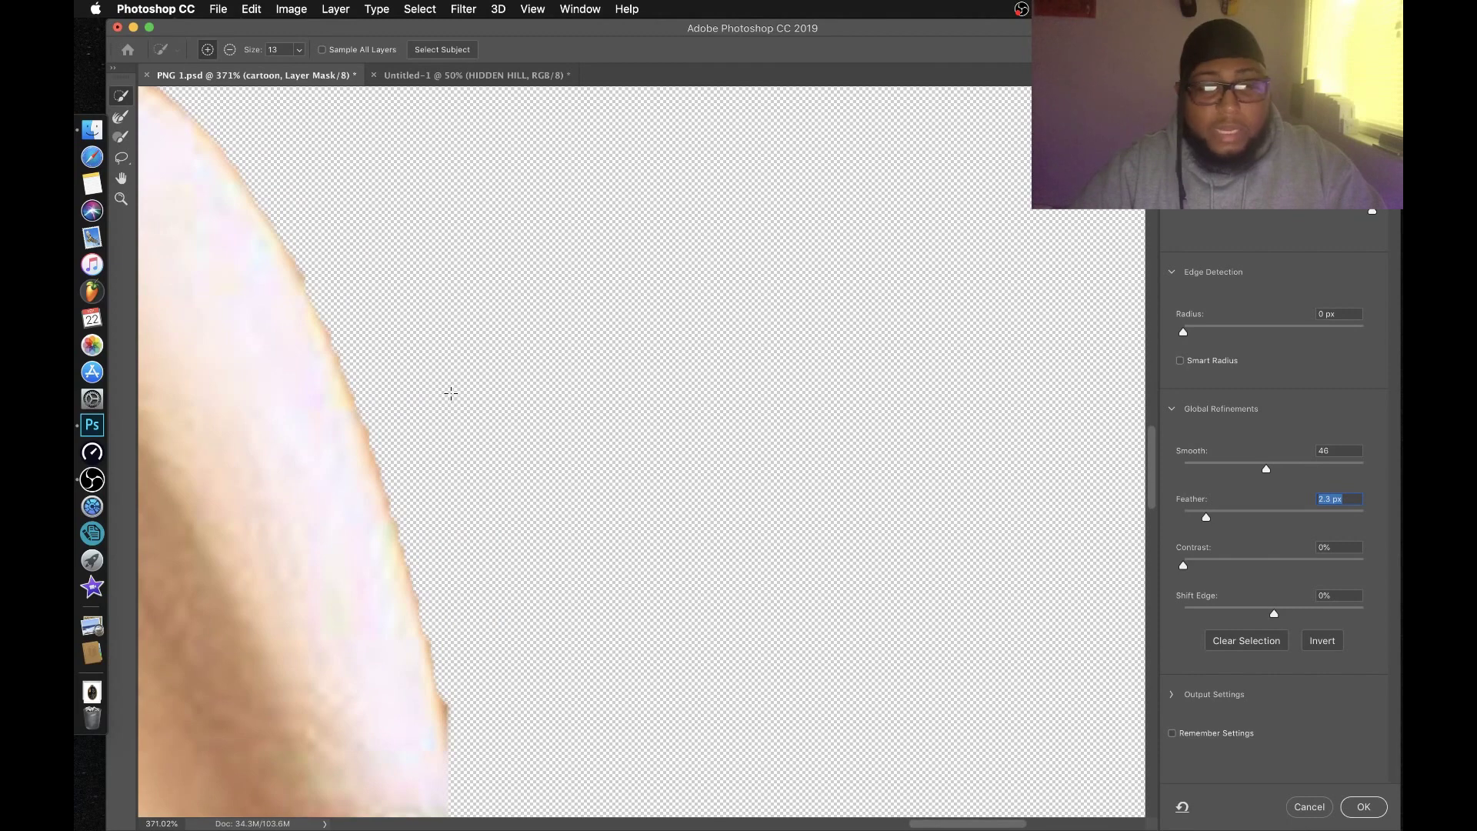
scroll(451, 393, "down", 5)
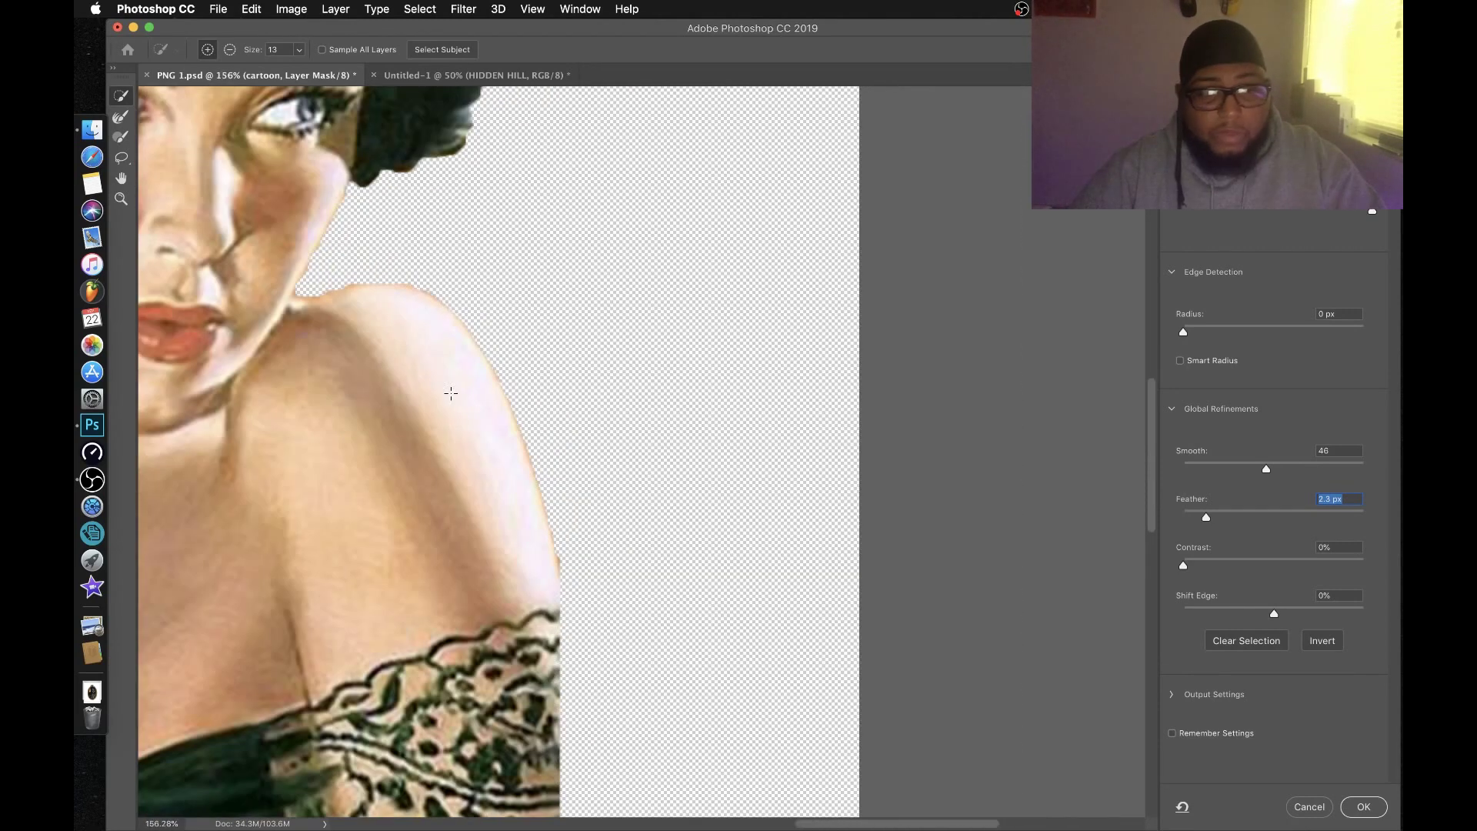
scroll(450, 393, "down", 3)
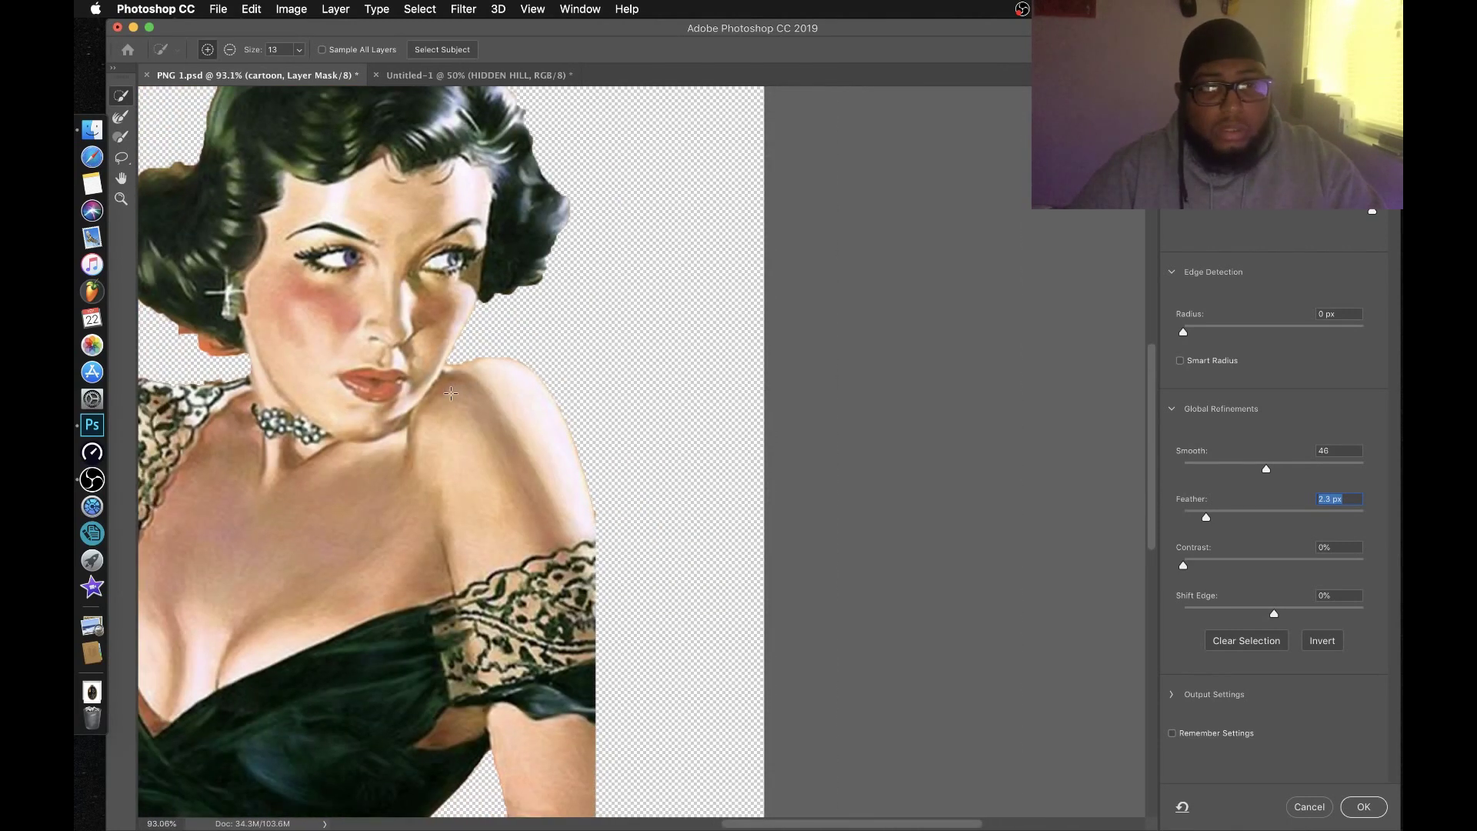
scroll(451, 393, "down", 3)
scroll(451, 393, "down", 1)
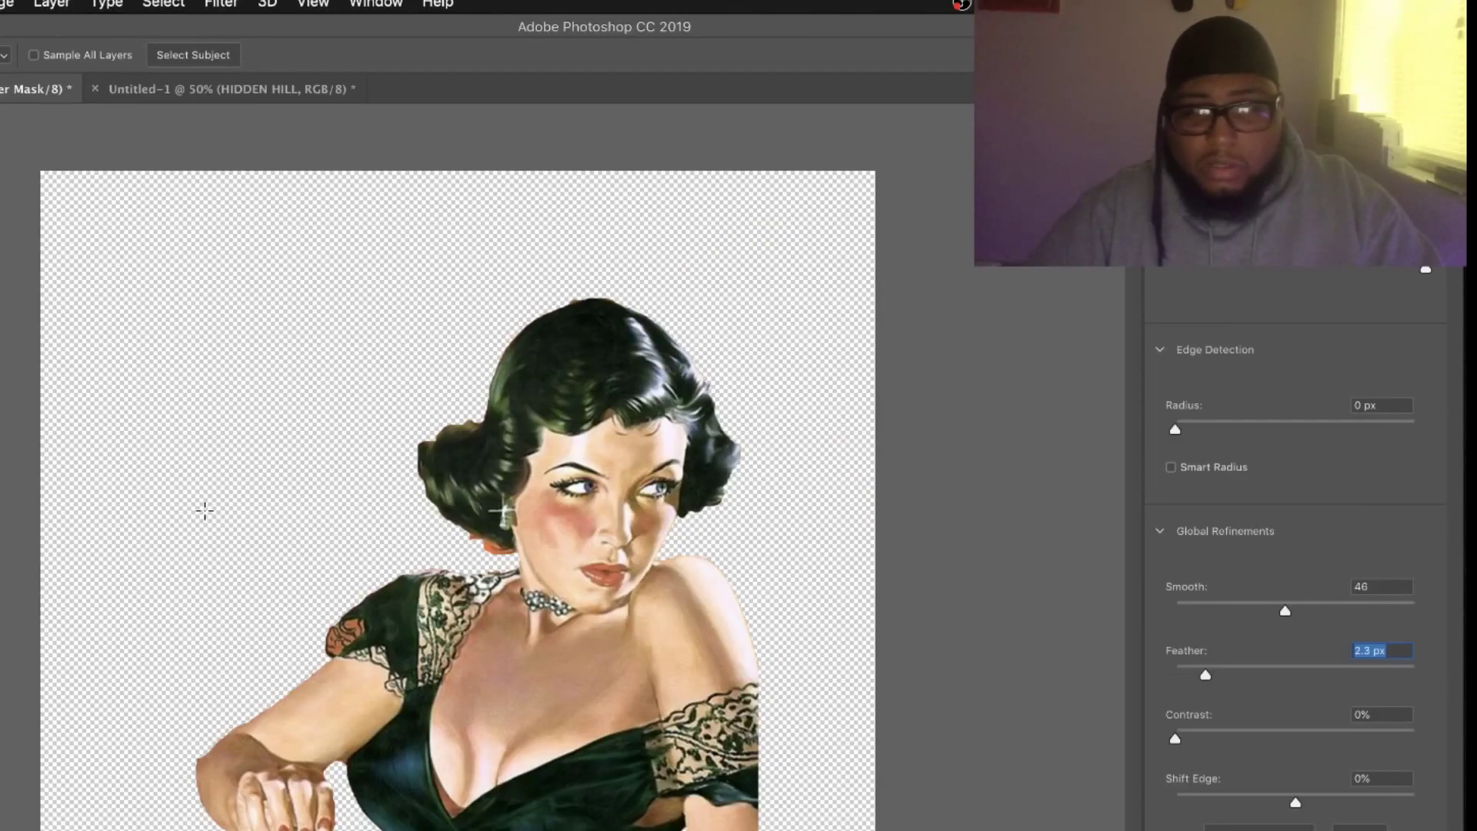
scroll(205, 510, "up", 2)
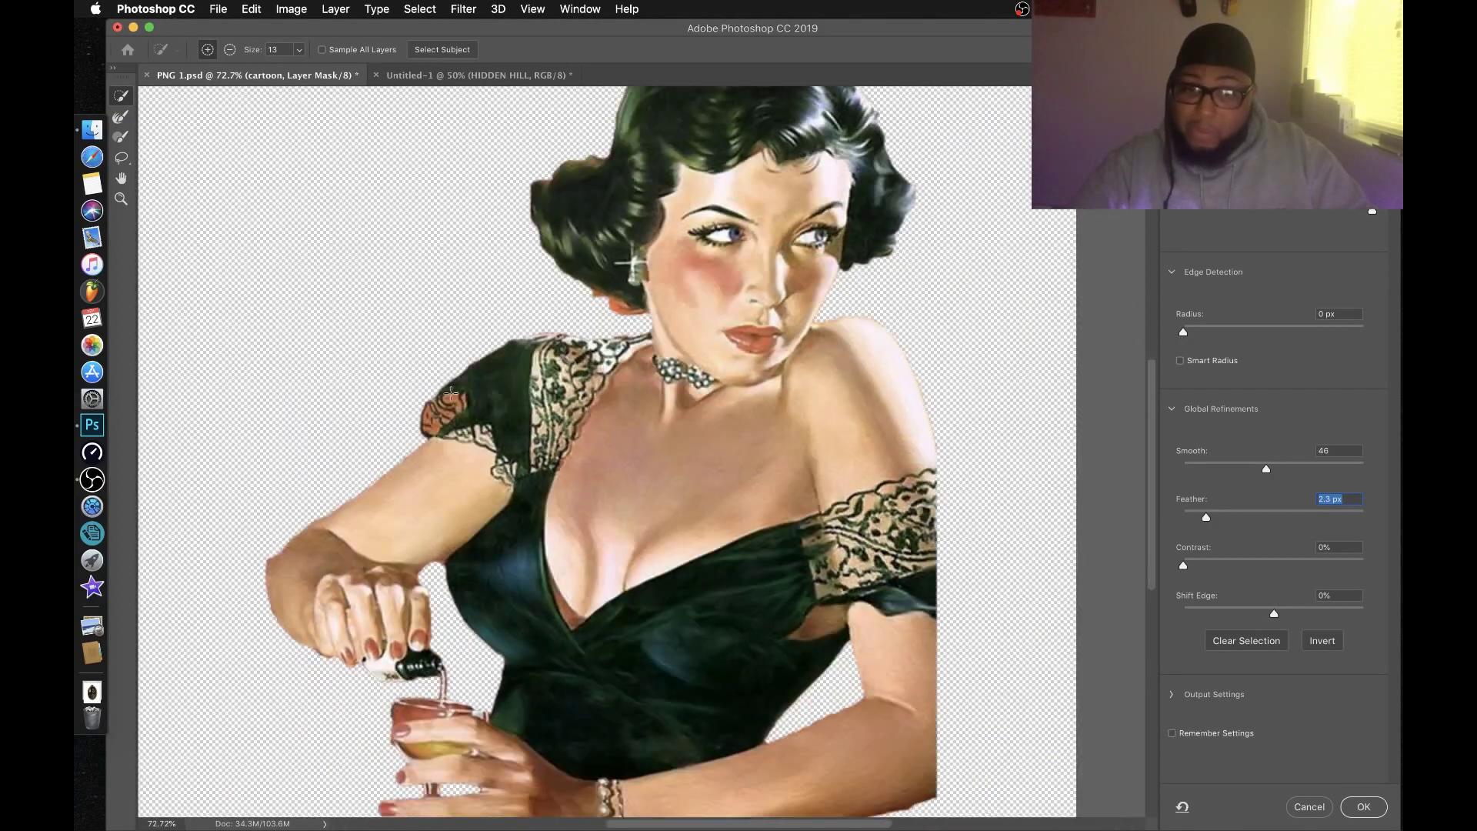
scroll(451, 392, "down", 4)
scroll(450, 393, "right", 3)
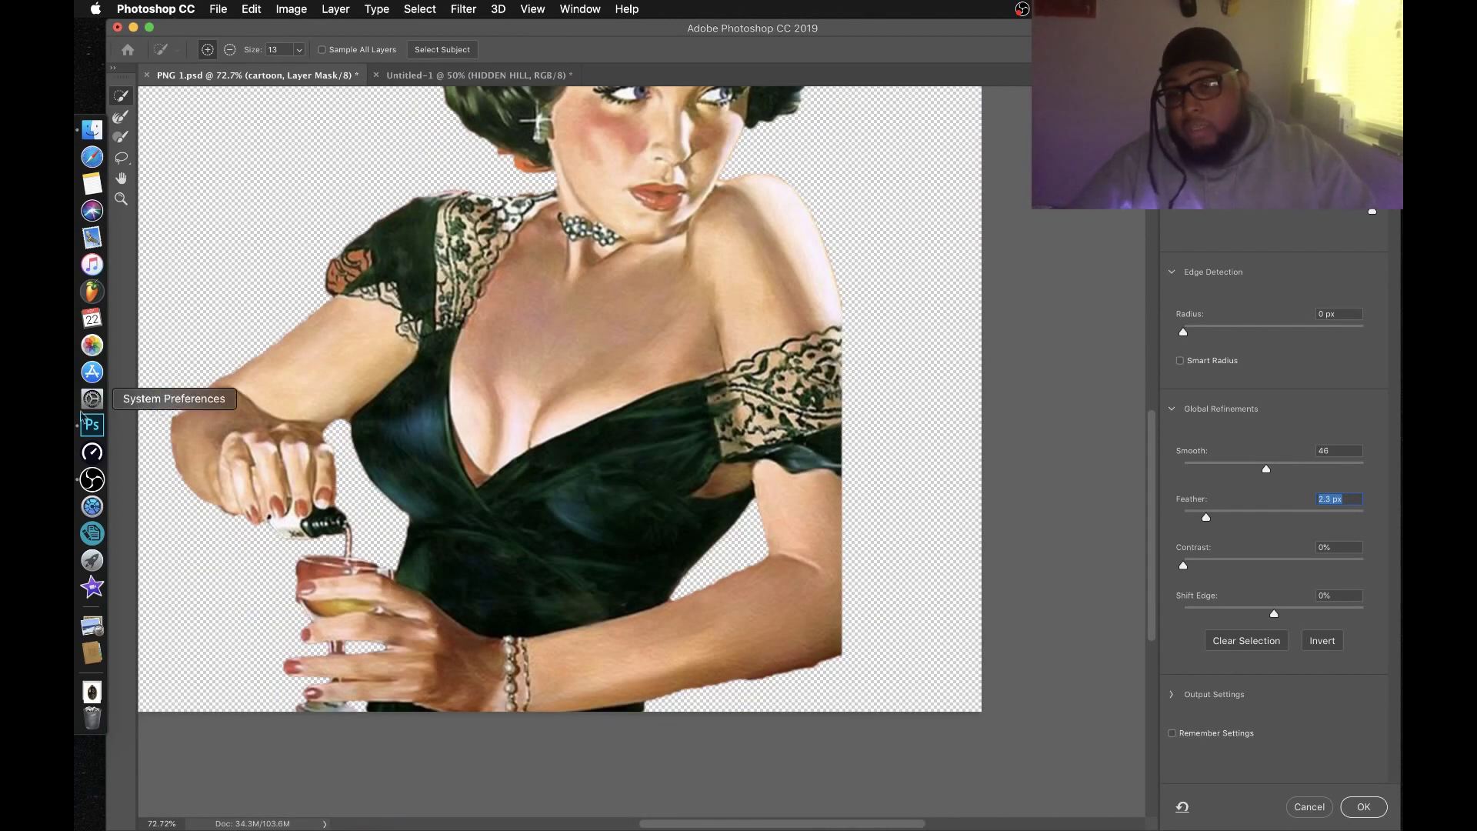
scroll(525, 462, "up", 4)
scroll(525, 462, "left", 1)
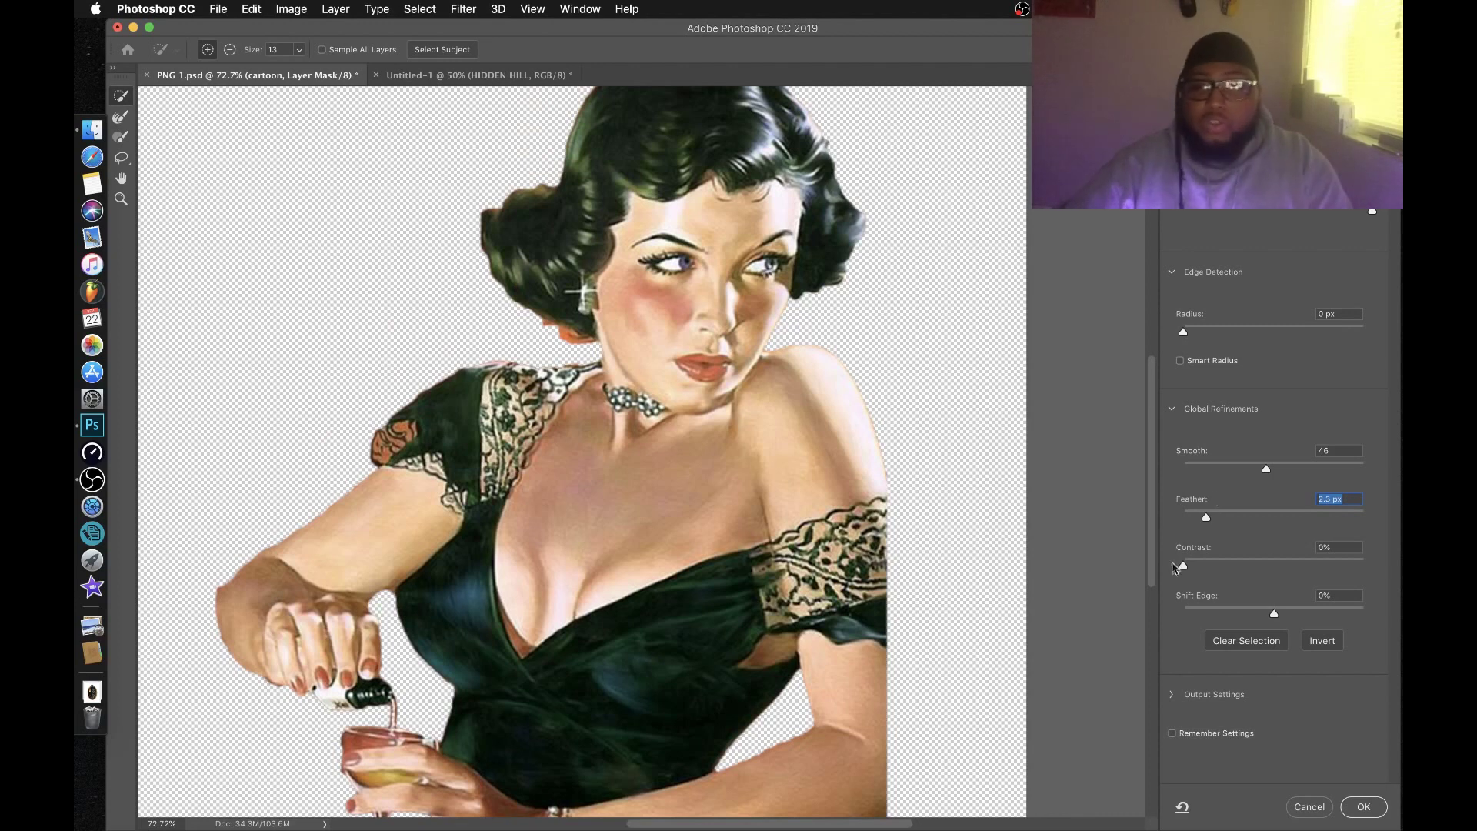
- Try mask edge Contrast values of 8%, 17% and 0% around the lace shoulder, and set Contrast to 53%
left_click_drag(1184, 568, 1198, 569)
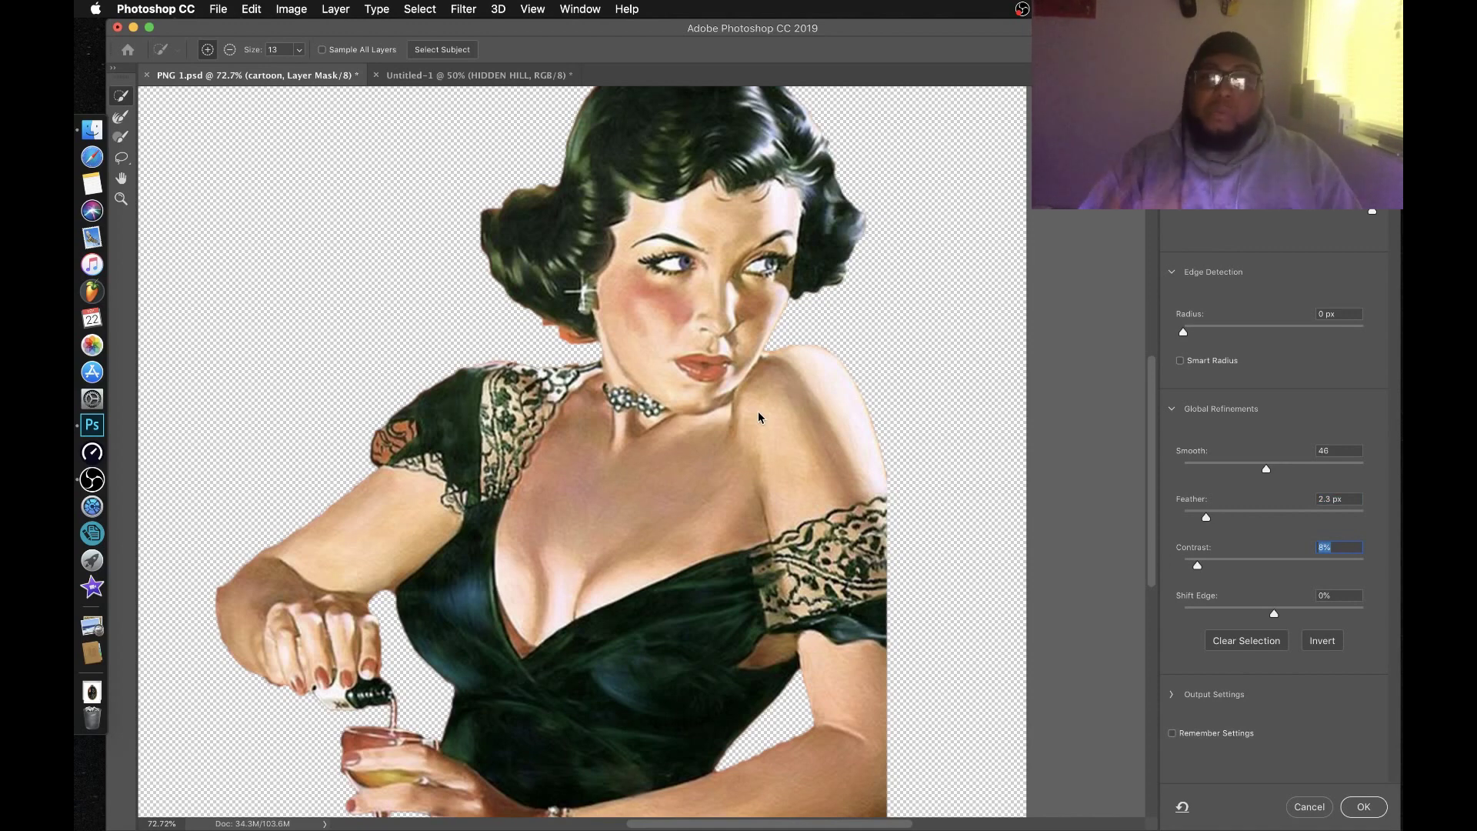
scroll(759, 415, "up", 5)
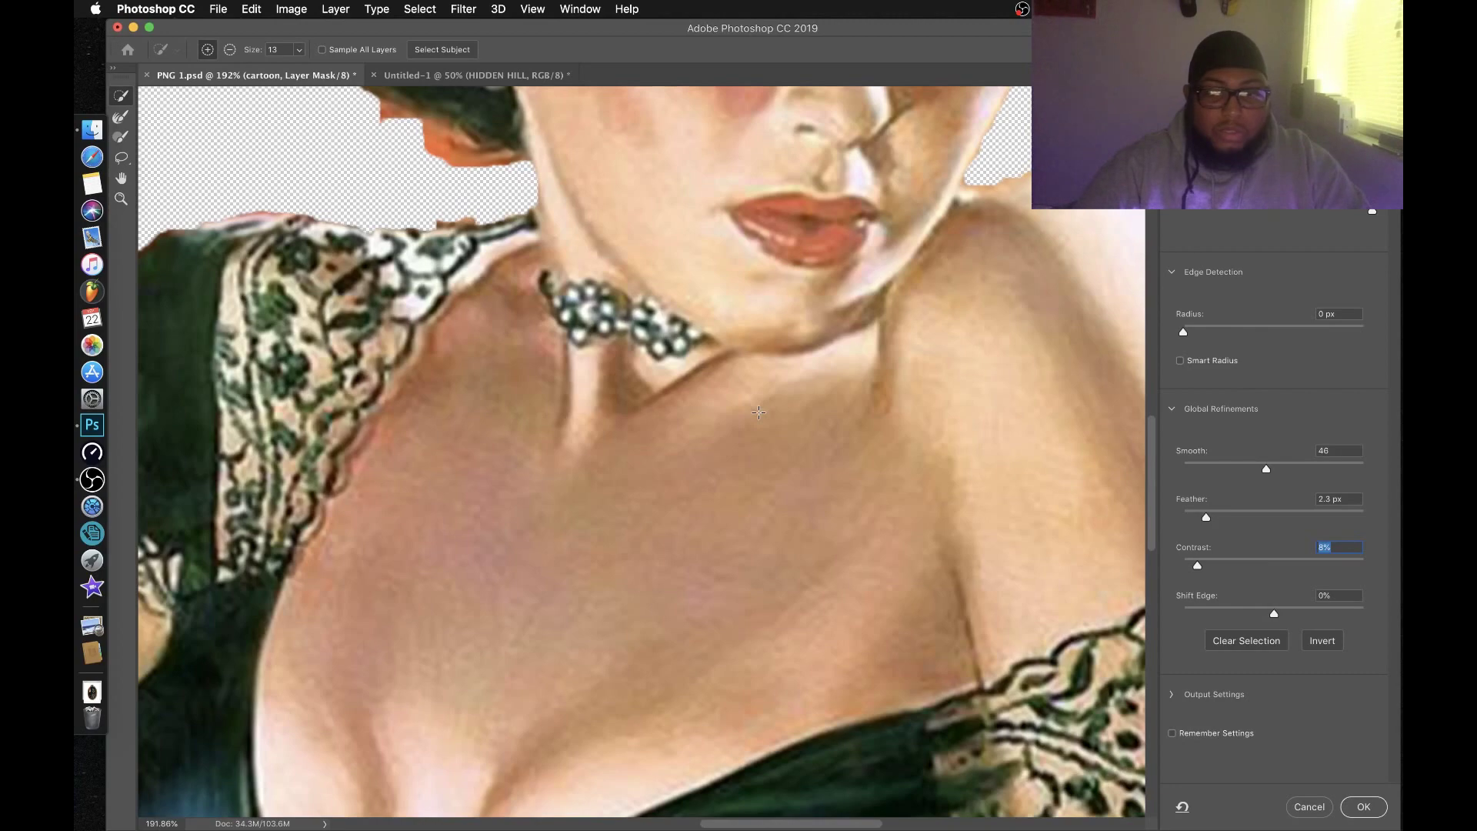
scroll(758, 413, "left", 15)
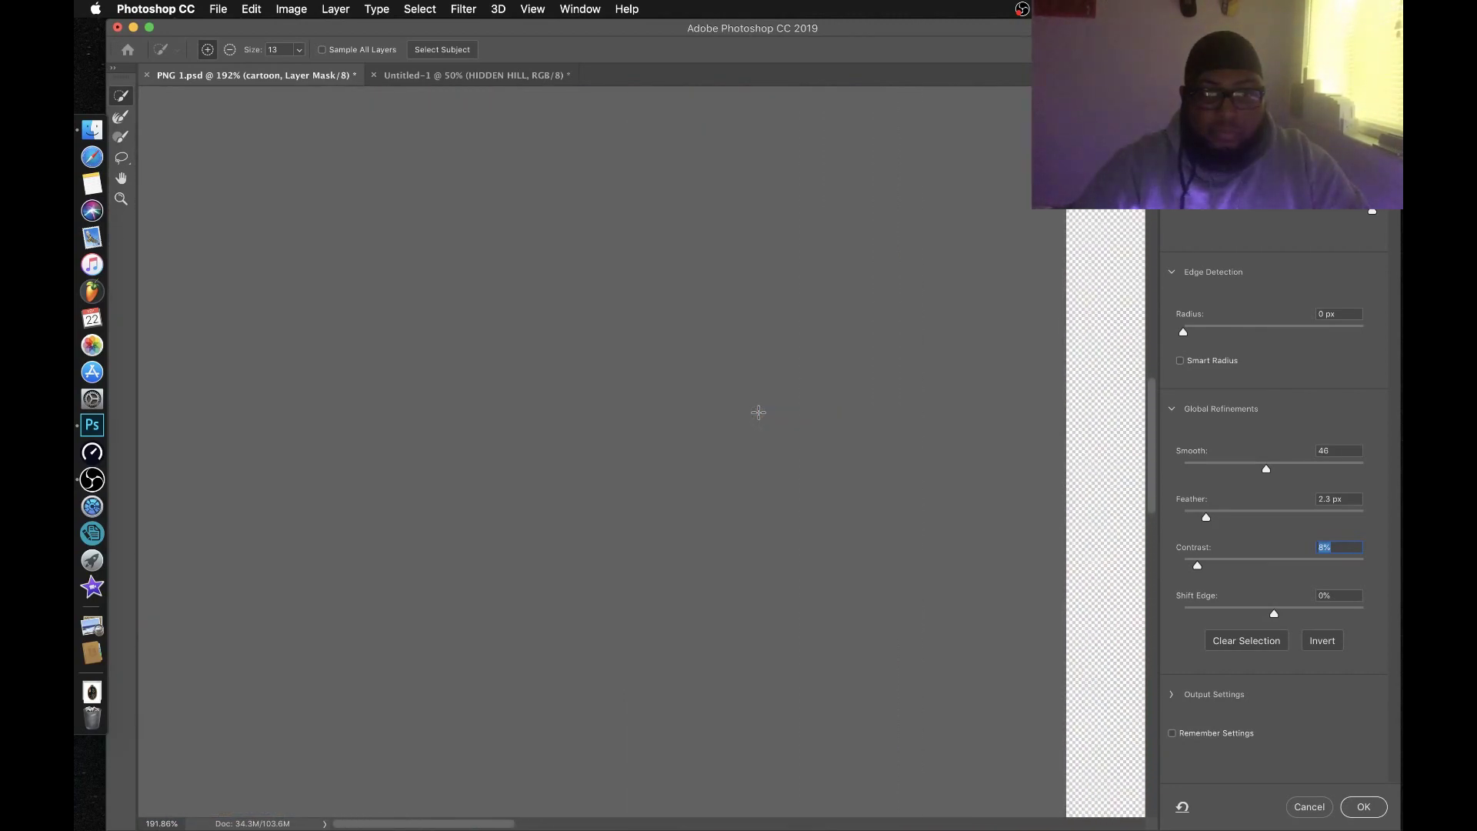
scroll(759, 413, "right", 15)
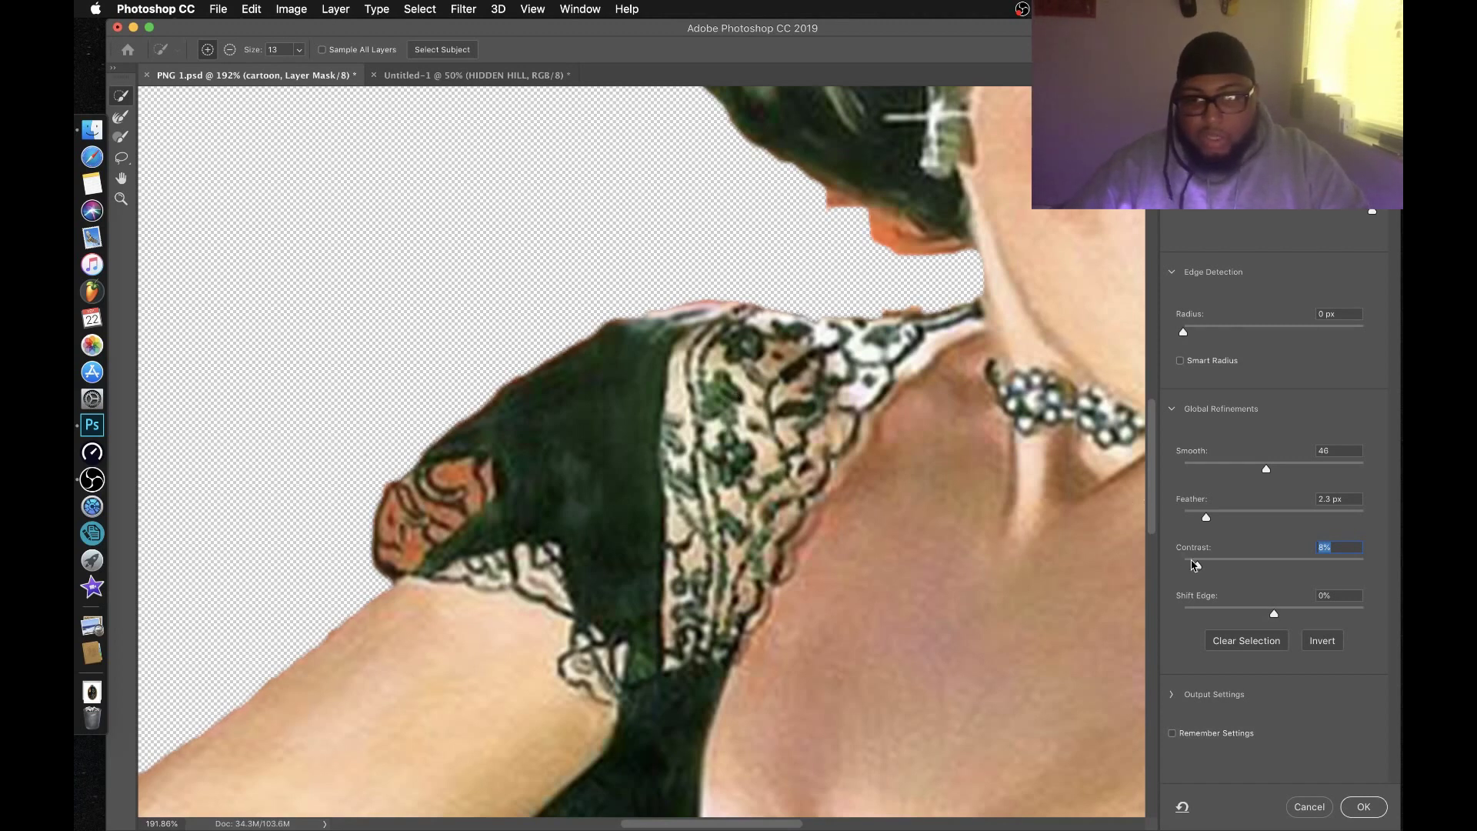
left_click_drag(1196, 567, 1214, 569)
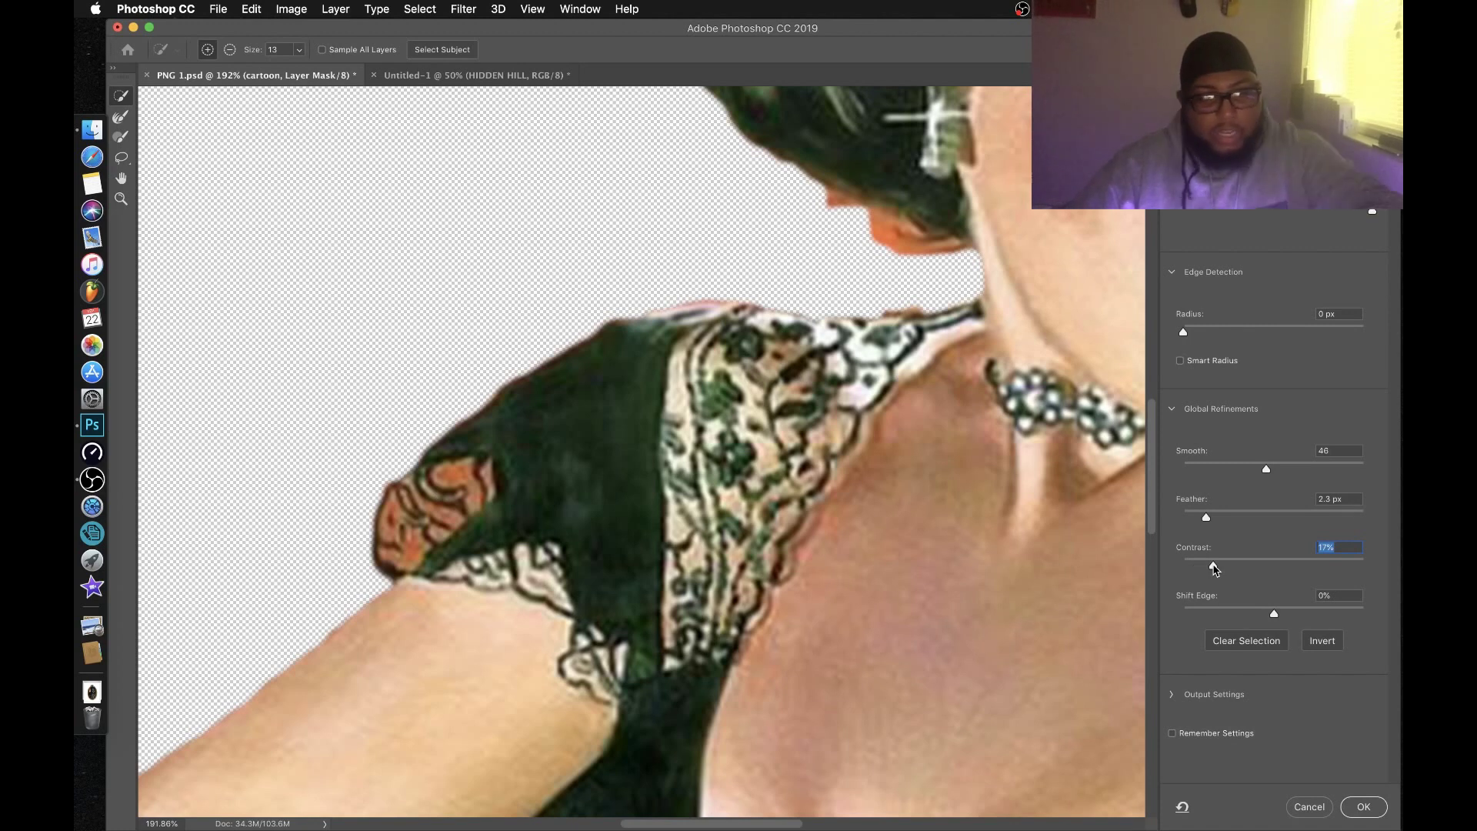
left_click_drag(1214, 568, 1175, 570)
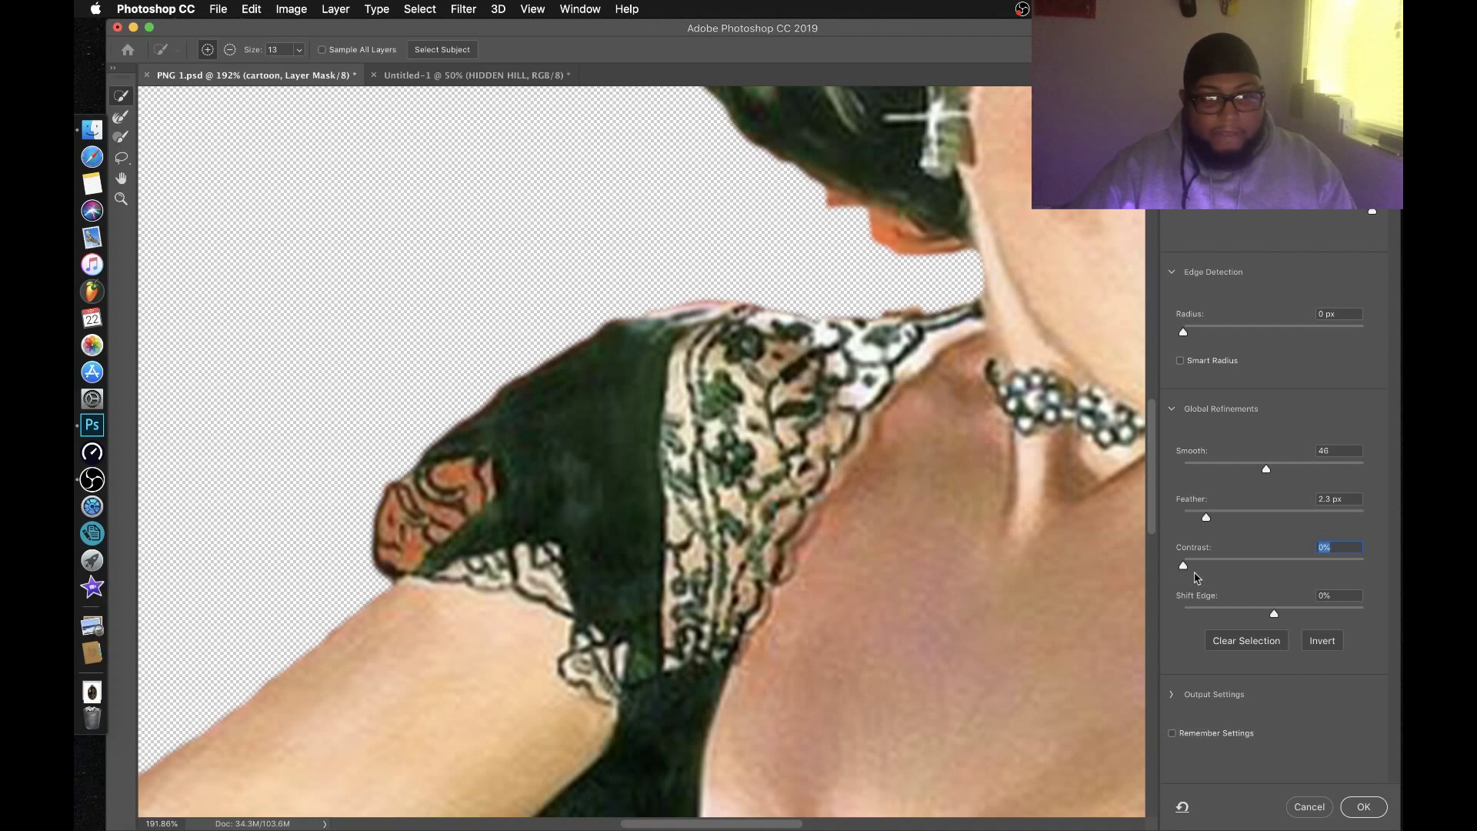
left_click_drag(1184, 570, 1215, 569)
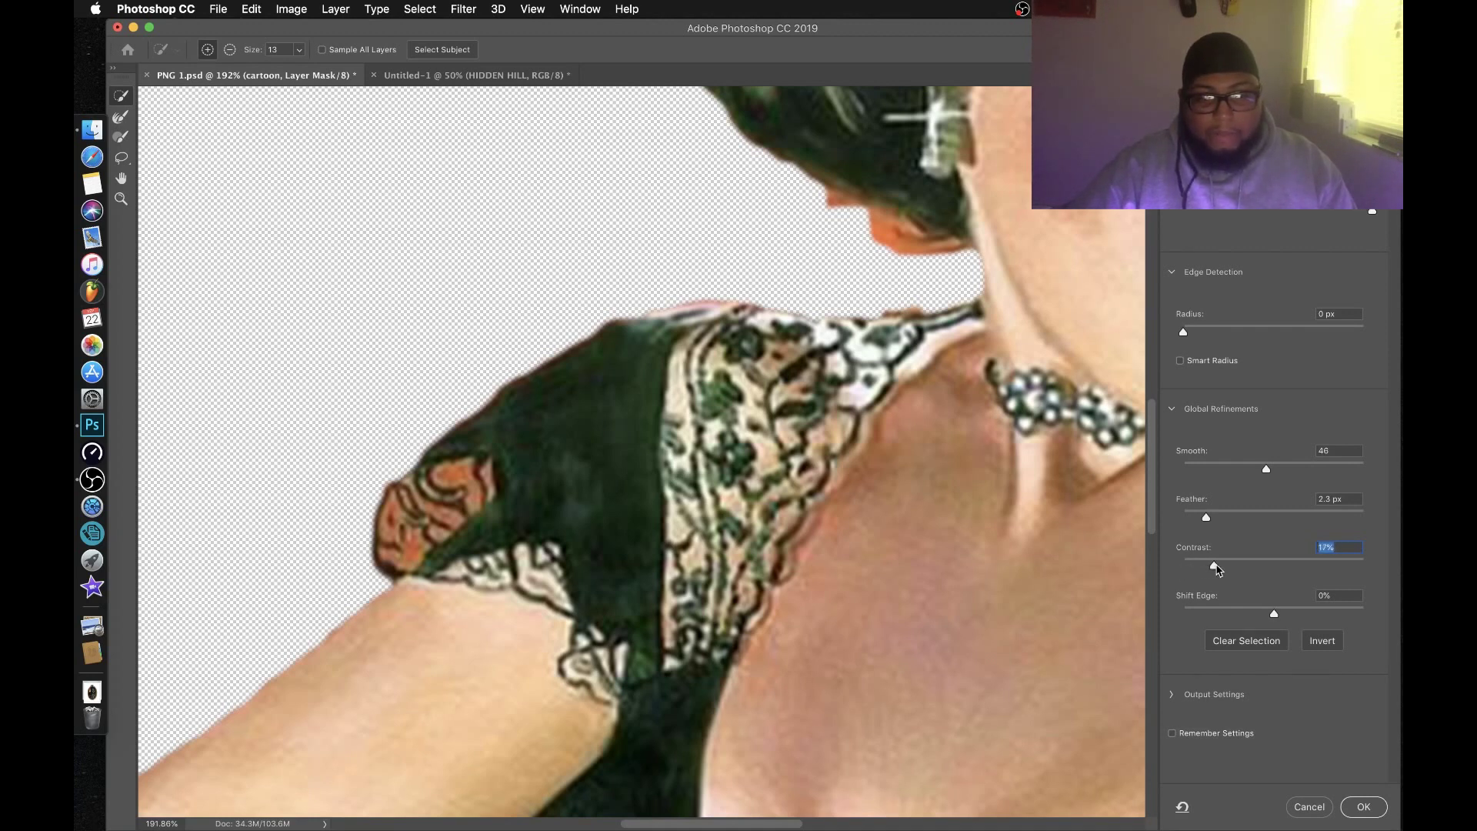
left_click_drag(1221, 569, 1279, 569)
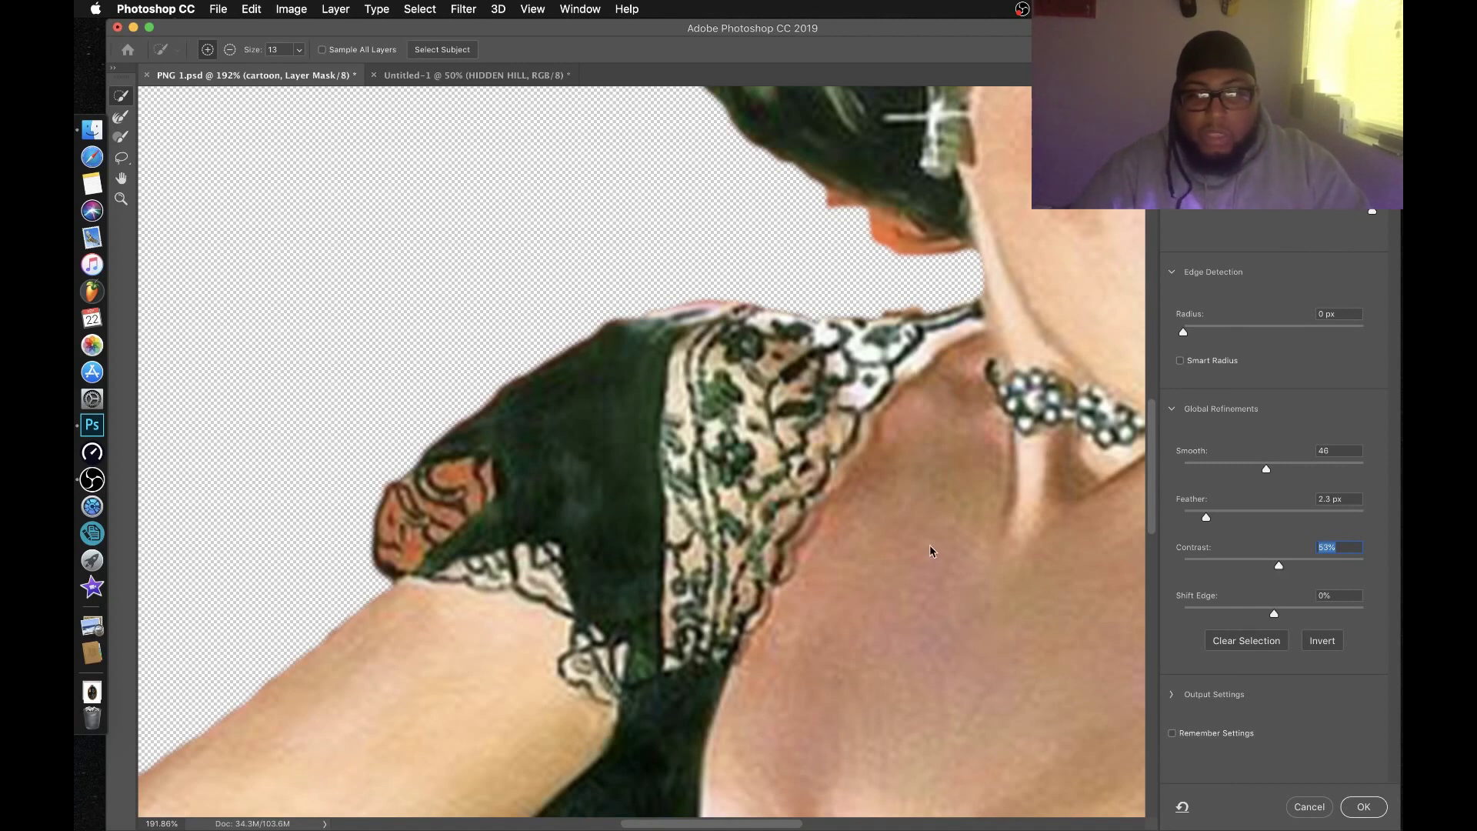
scroll(929, 545, "down", 2)
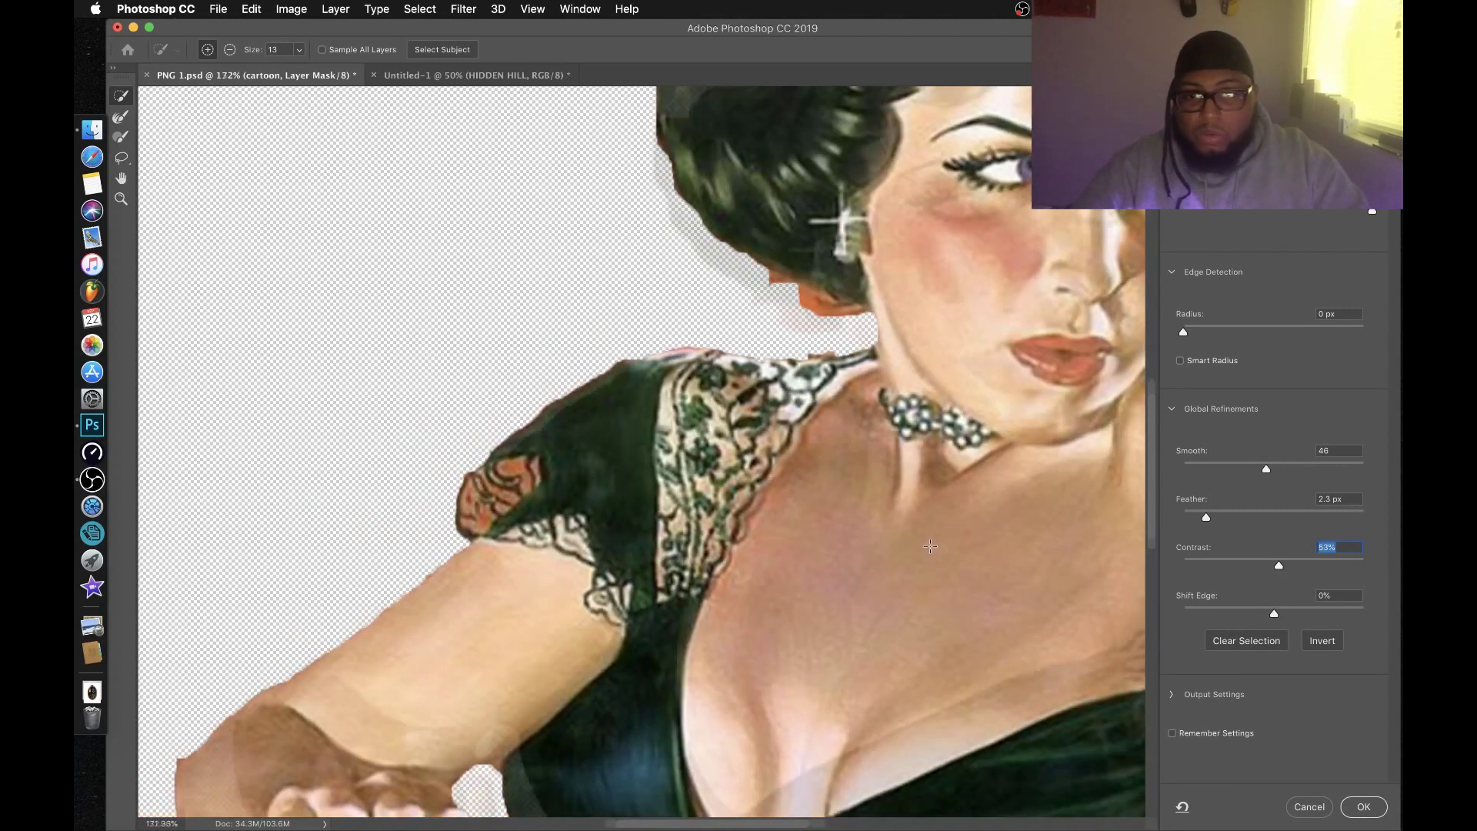
- Check the whole cutout and apply the Select and Mask refinements to the cartoon layer's mask
scroll(930, 544, "down", 3)
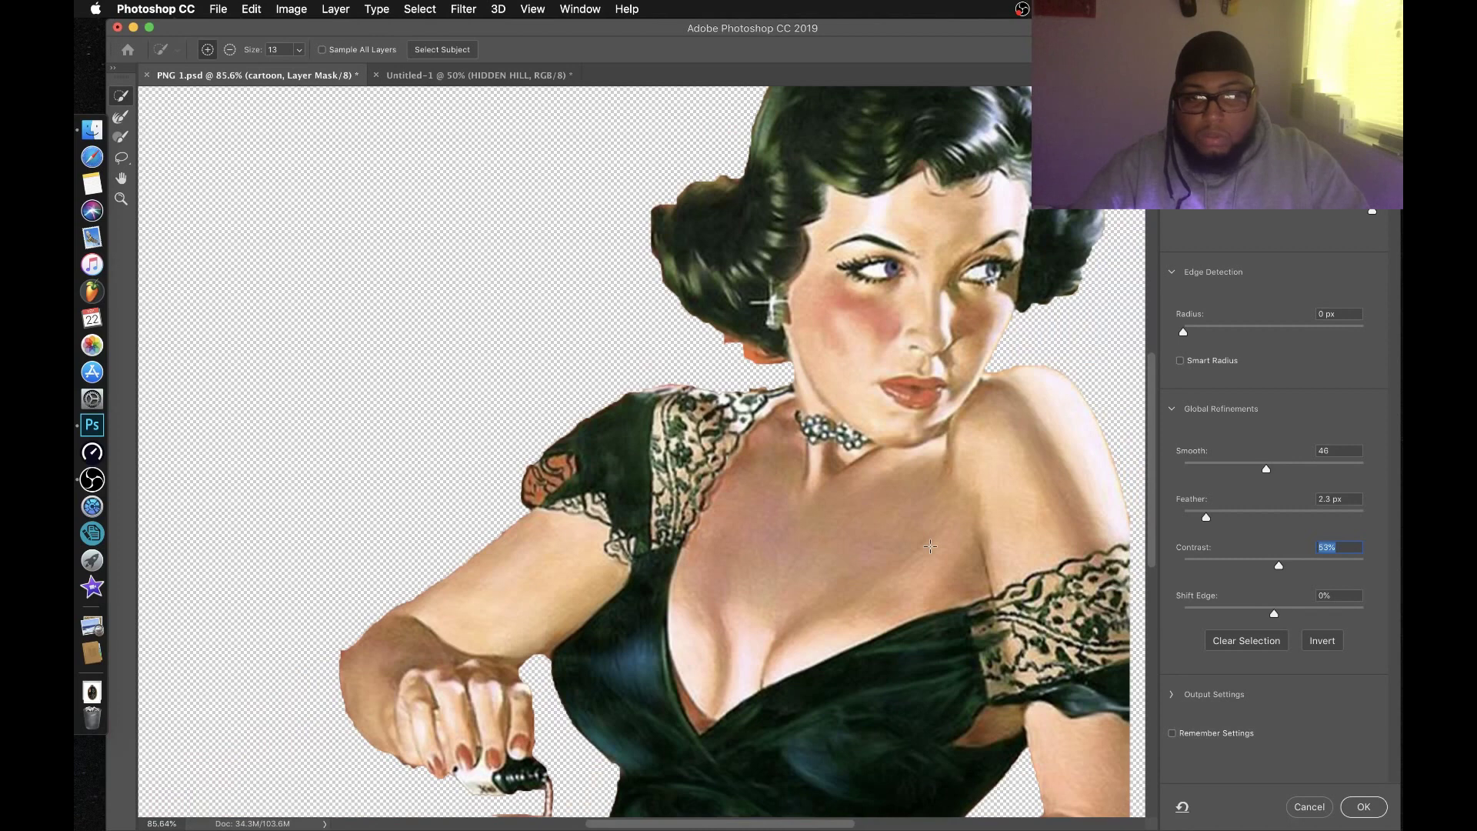
scroll(930, 546, "down", 2)
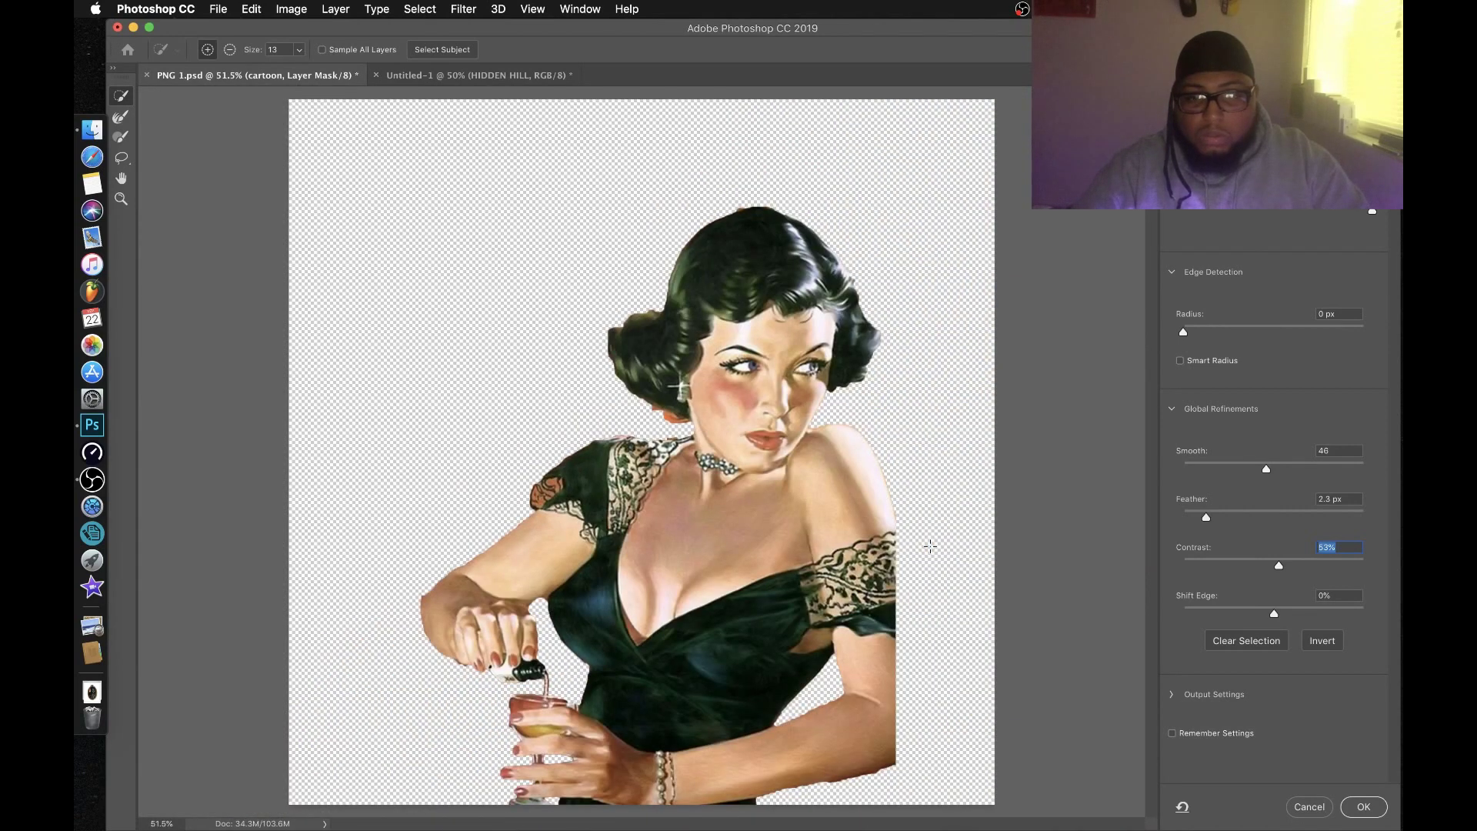
scroll(930, 546, "down", 2)
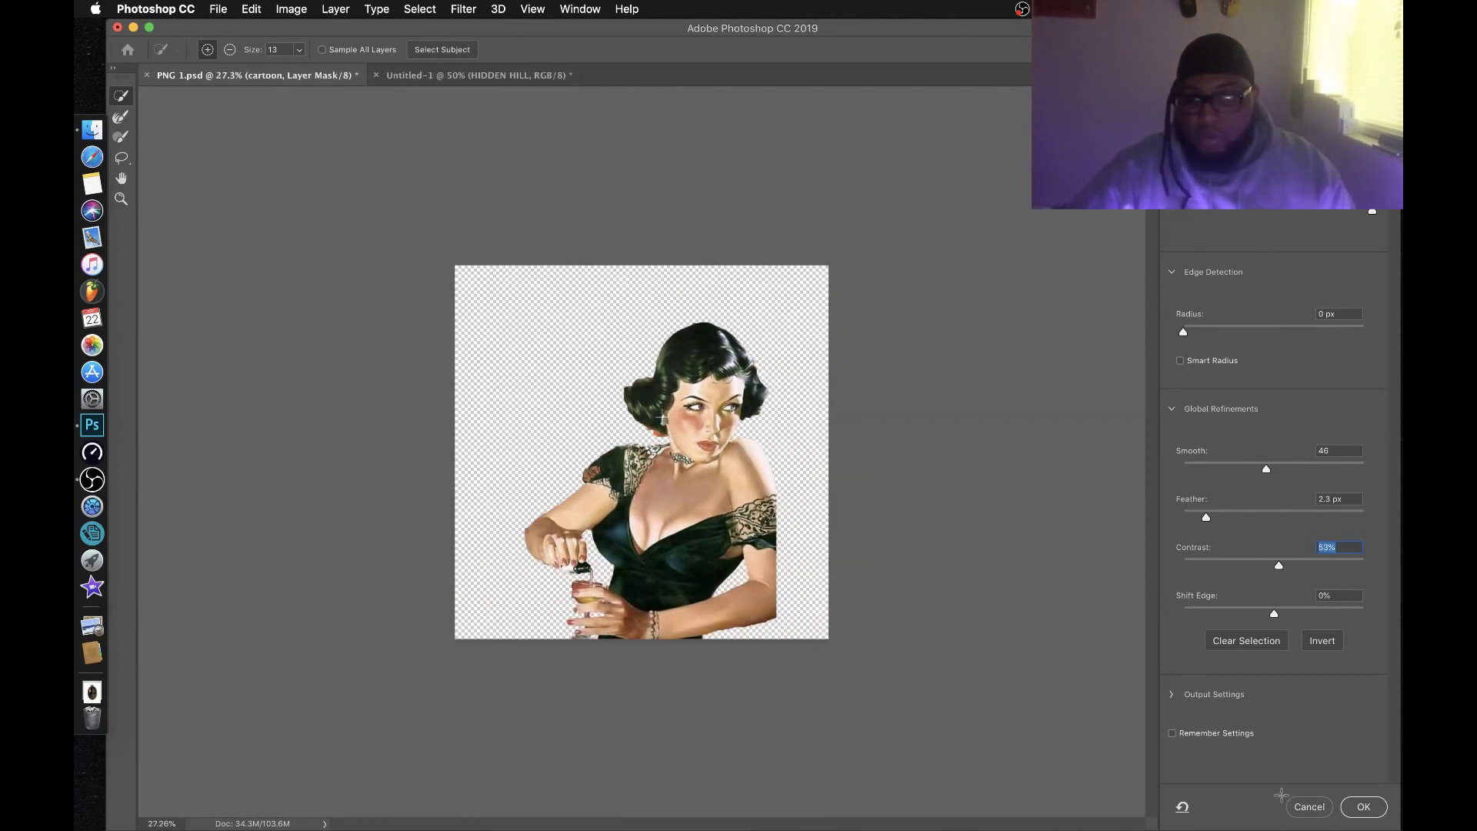
left_click(1364, 807)
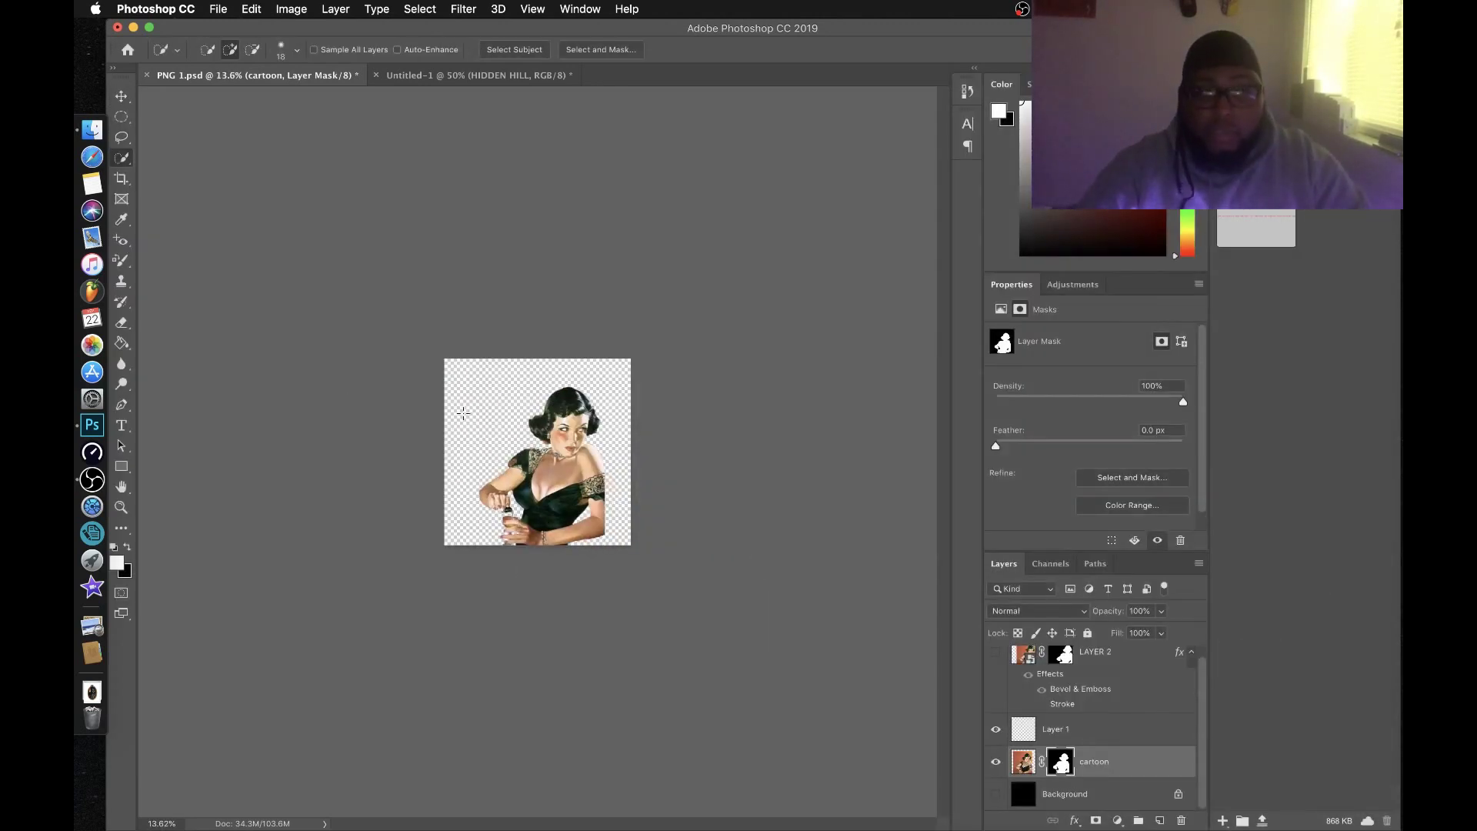
scroll(466, 411, "up", 5)
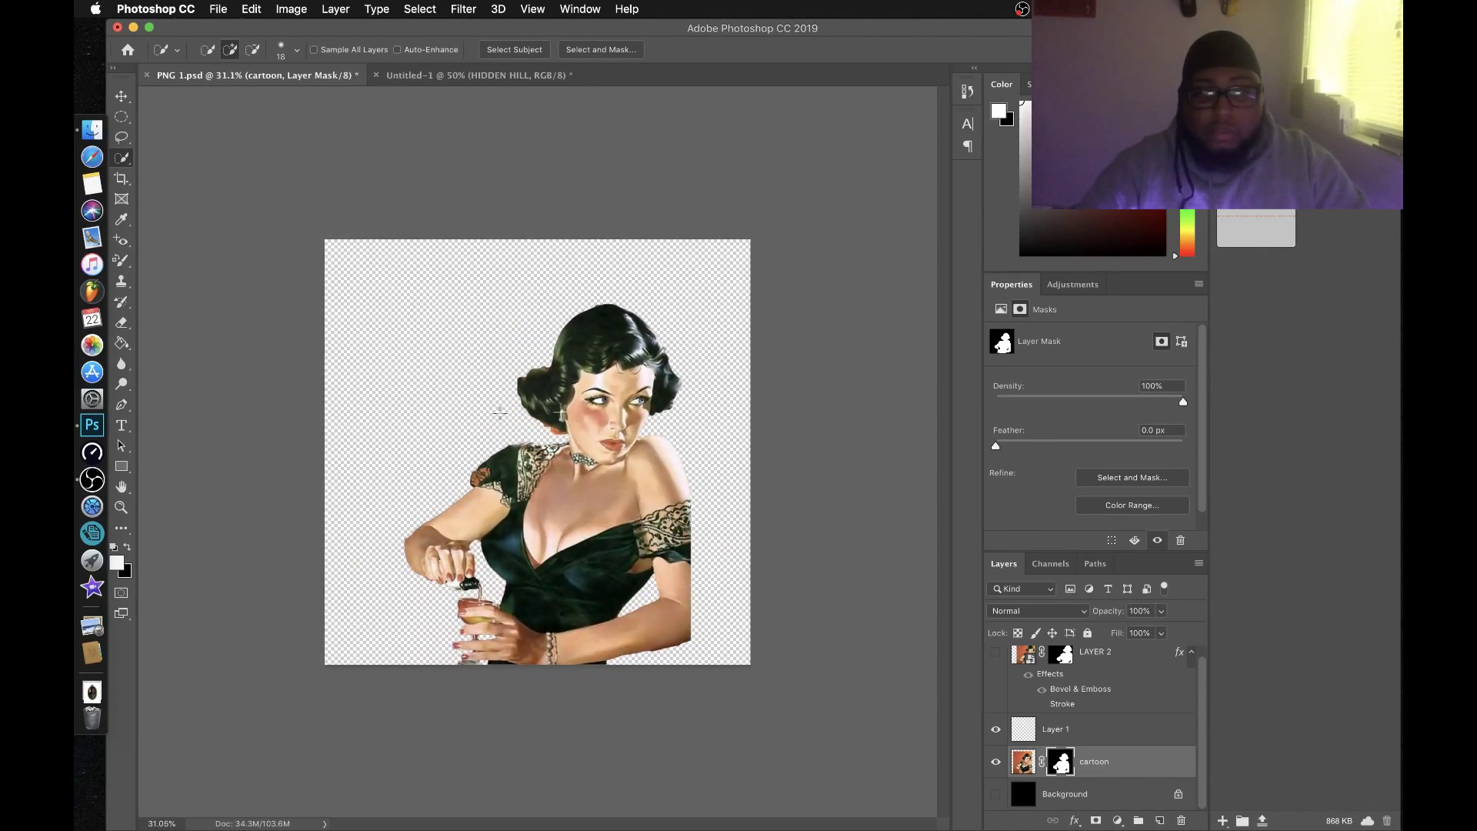
scroll(522, 416, "up", 4)
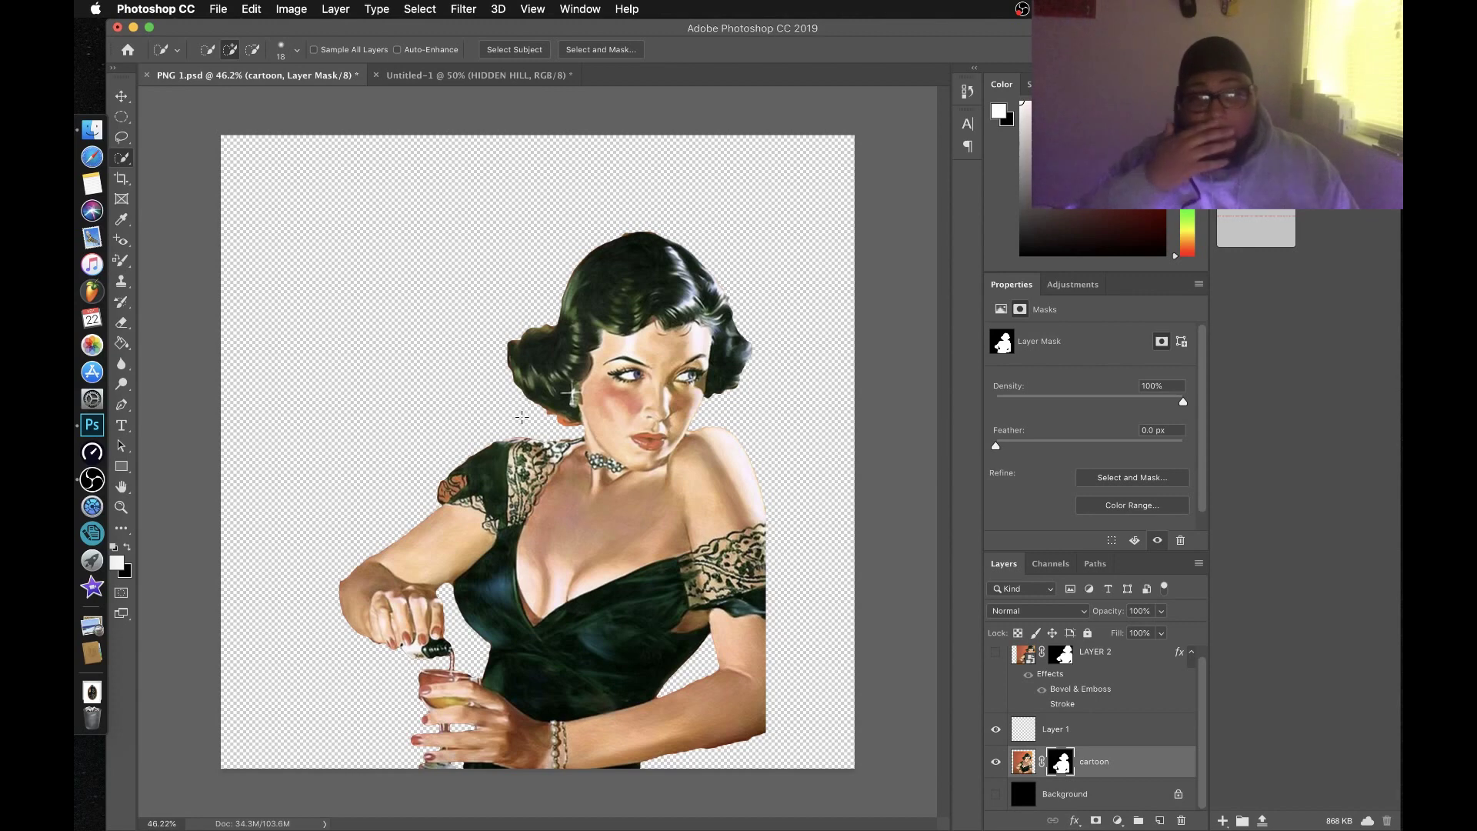
- With the Eraser, trim part of the leftover orange background below the hair beside the neck on the cartoon layer's mask
left_click(121, 324)
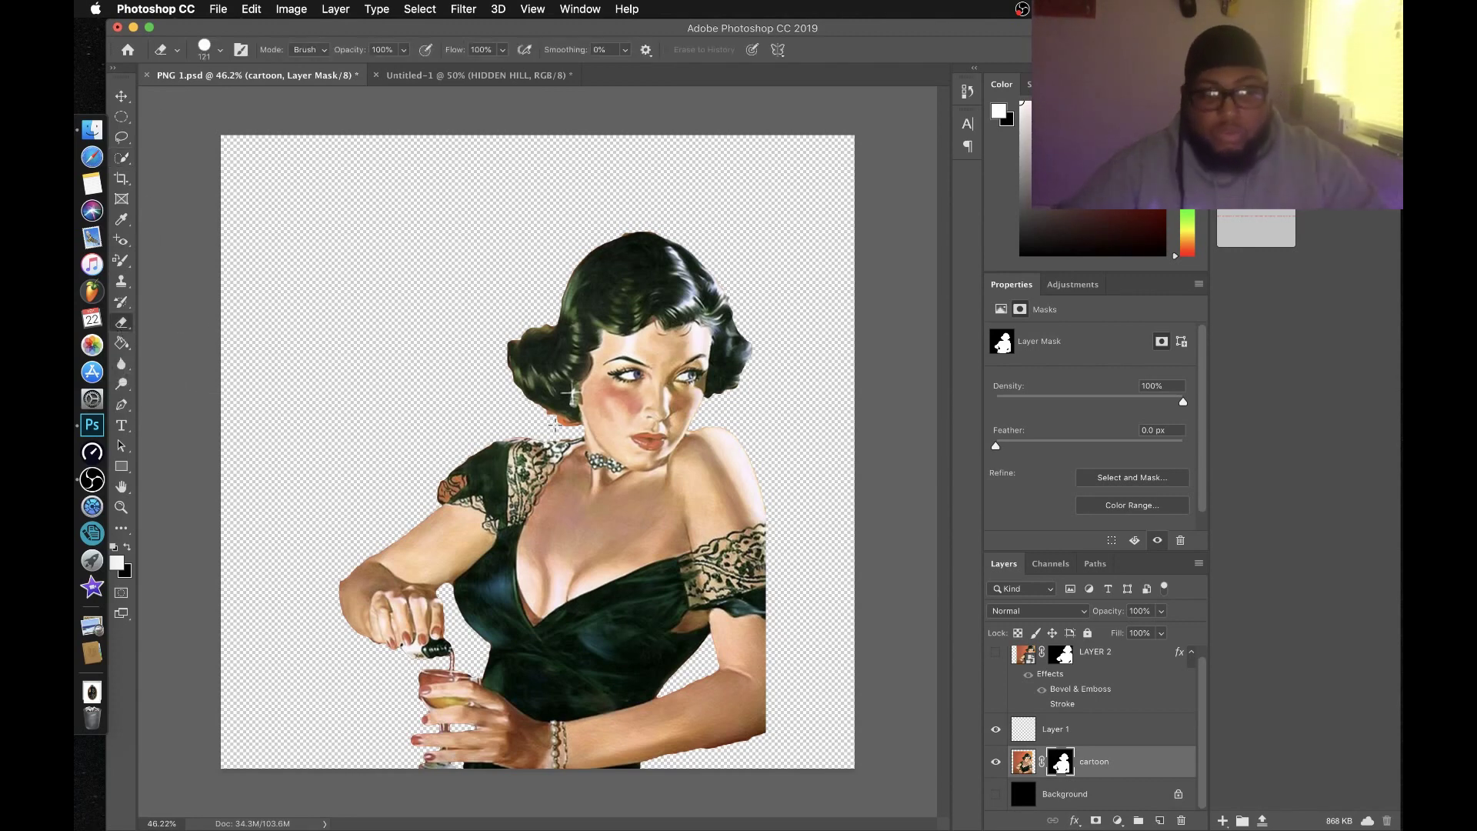
scroll(531, 461, "up", 5)
scroll(555, 424, "up", 2)
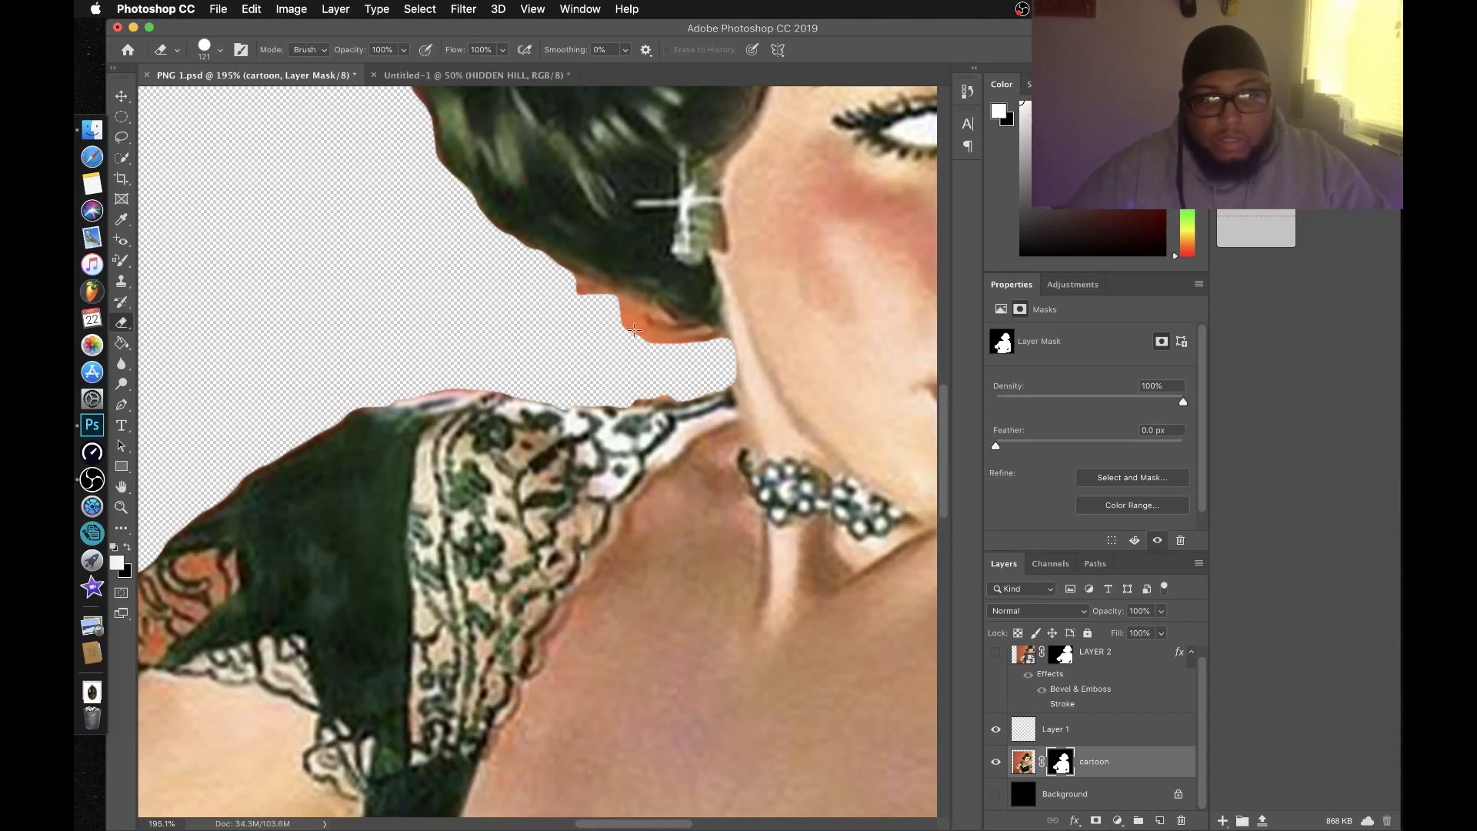
left_click_drag(634, 327, 643, 332)
key("super+z")
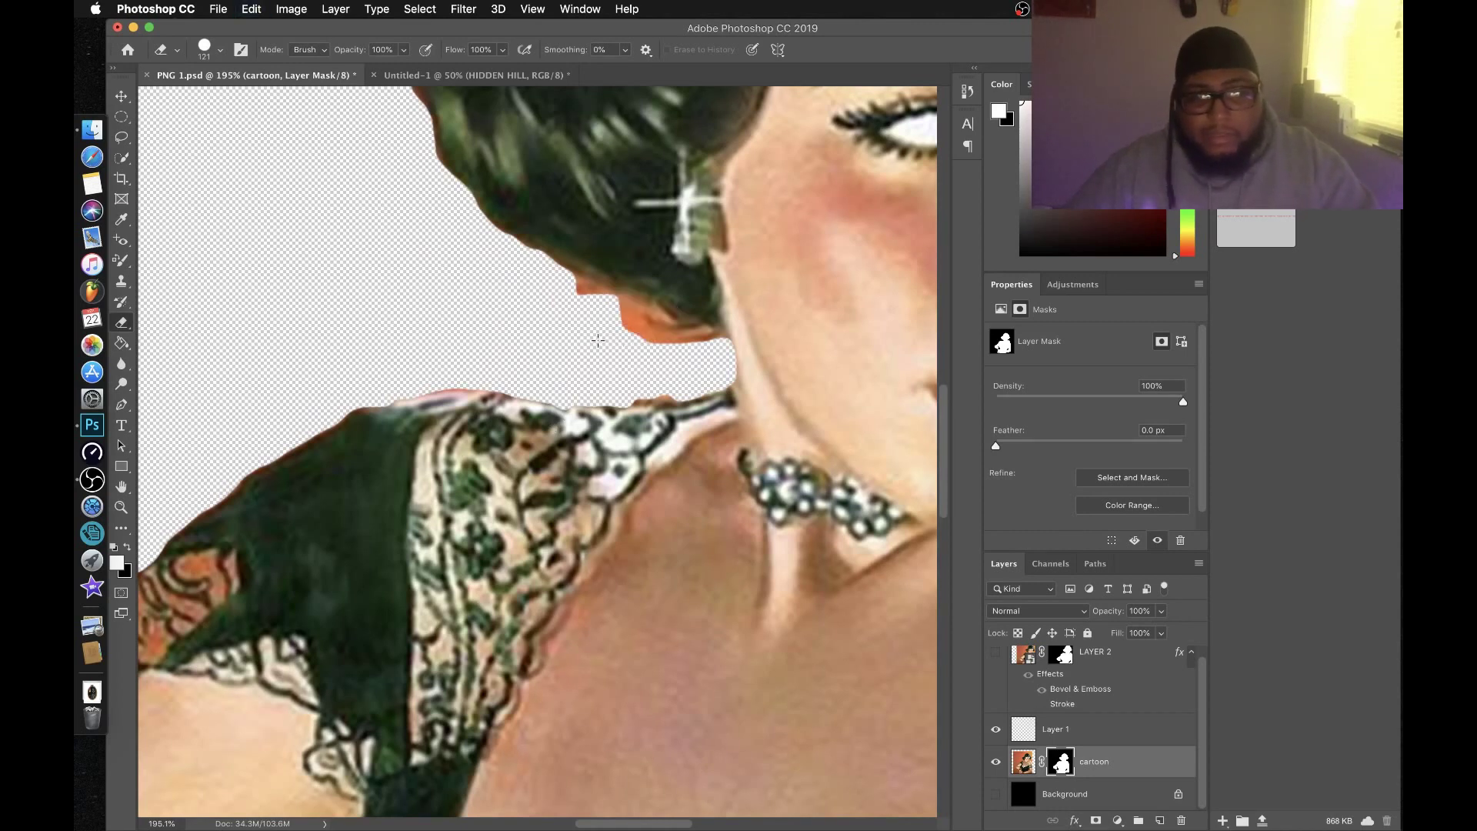
left_click_drag(583, 343, 628, 365)
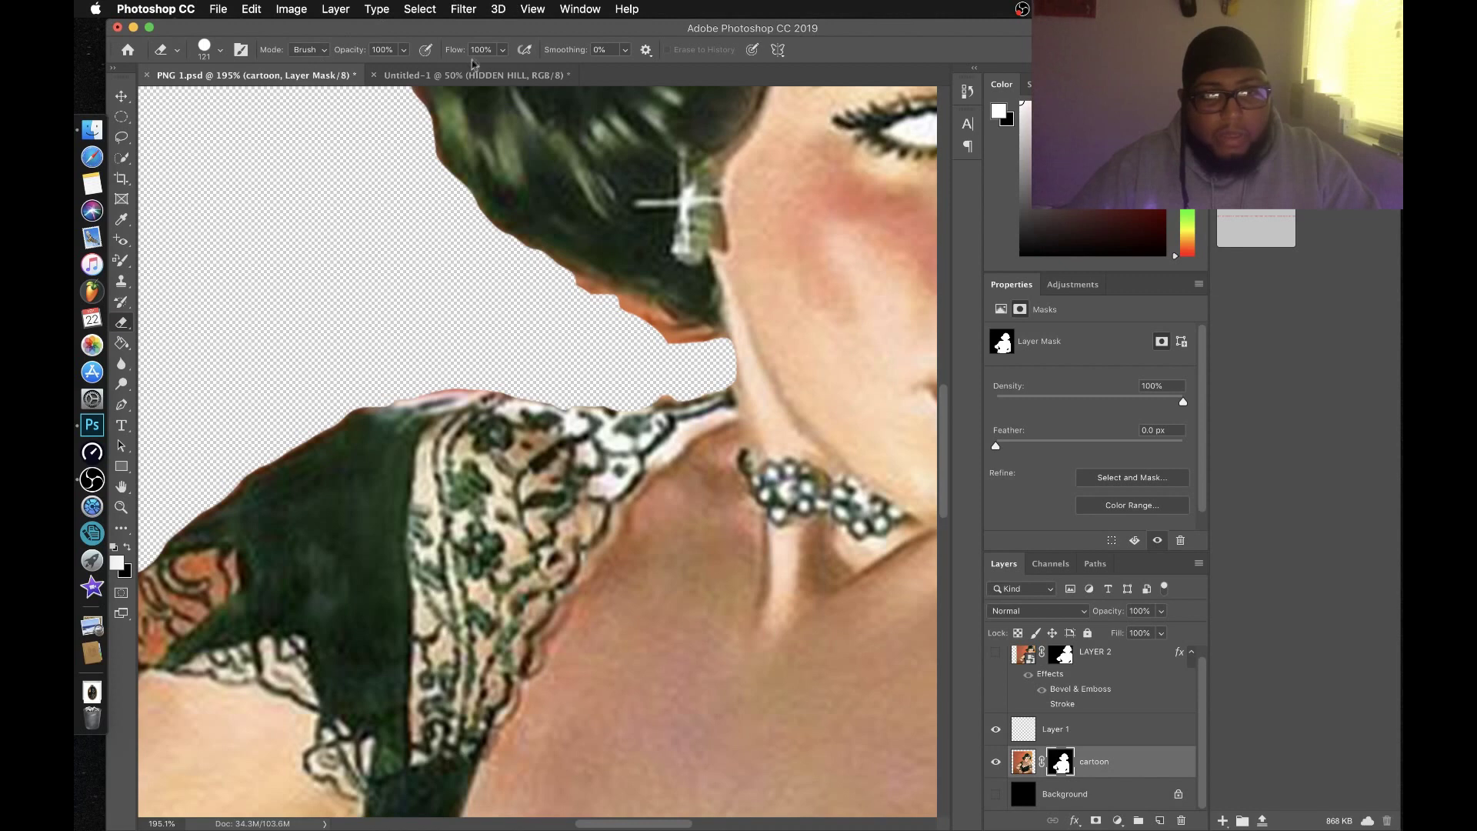
- Set the Eraser size to 79 px and erase more of the orange remnant between the hair and the lace shoulder
left_click(220, 49)
left_click_drag(248, 100, 233, 100)
key("Return")
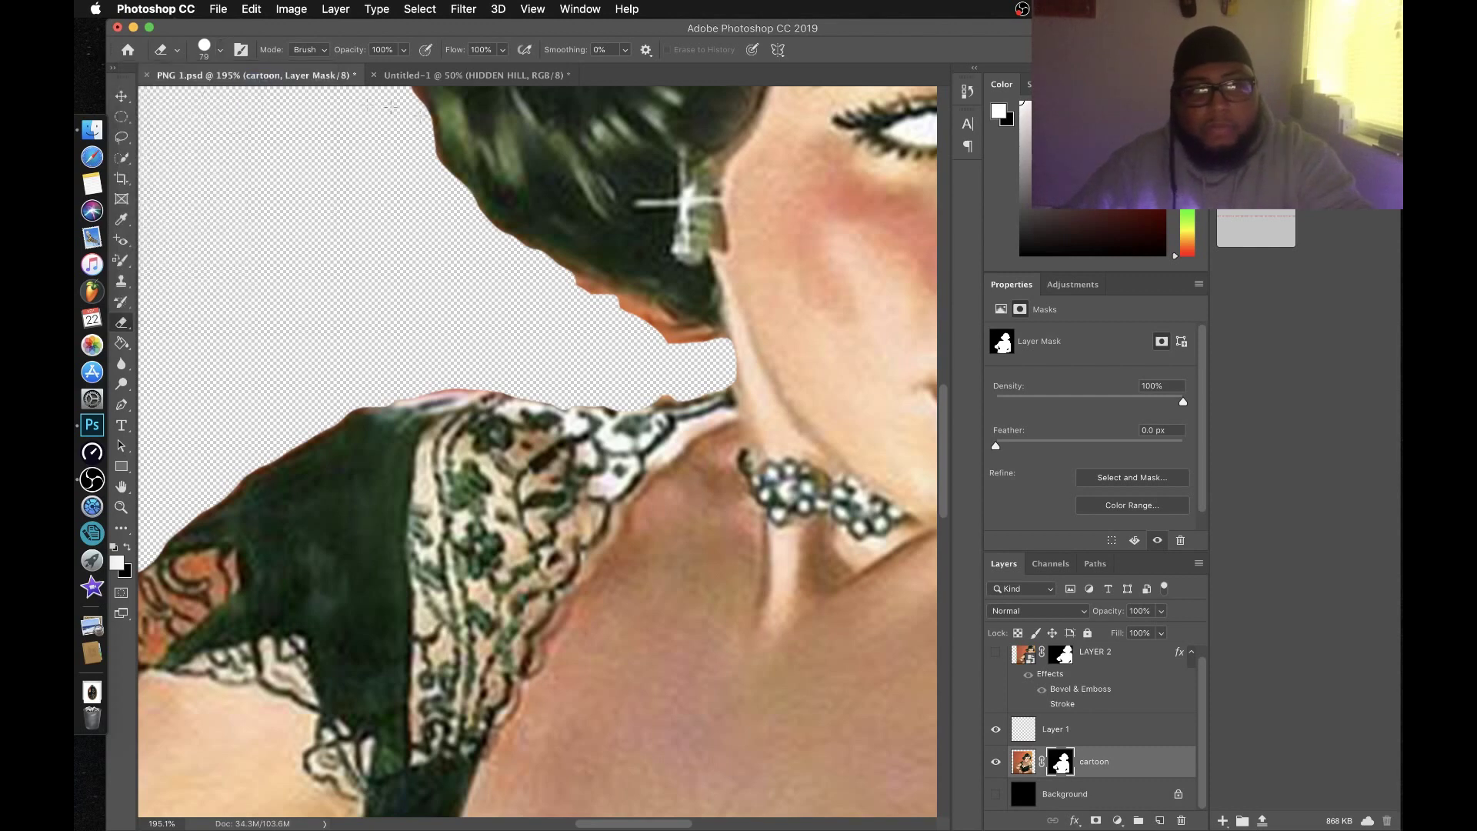
left_click_drag(631, 349, 677, 358)
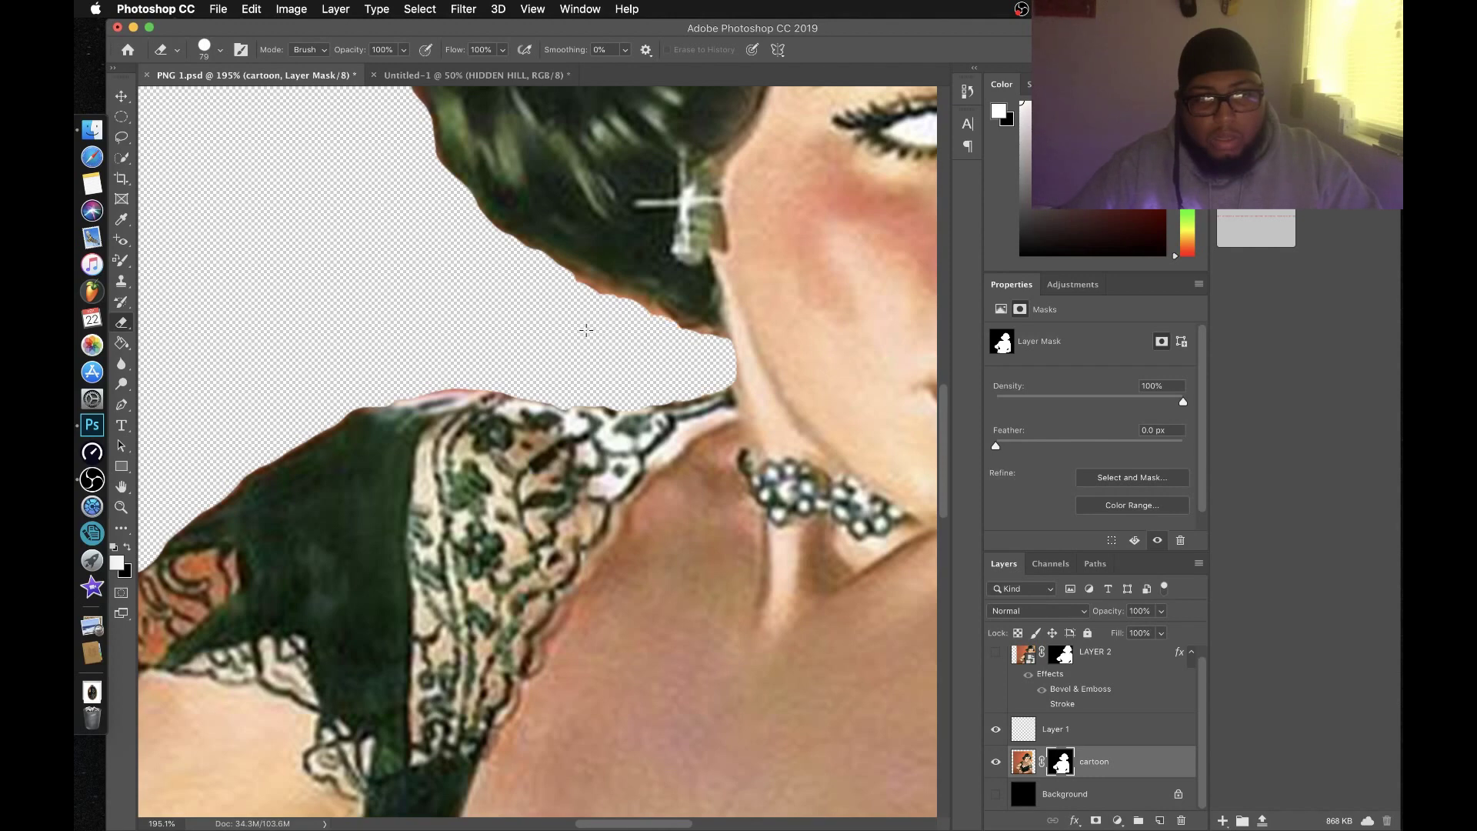
scroll(512, 324, "down", 8)
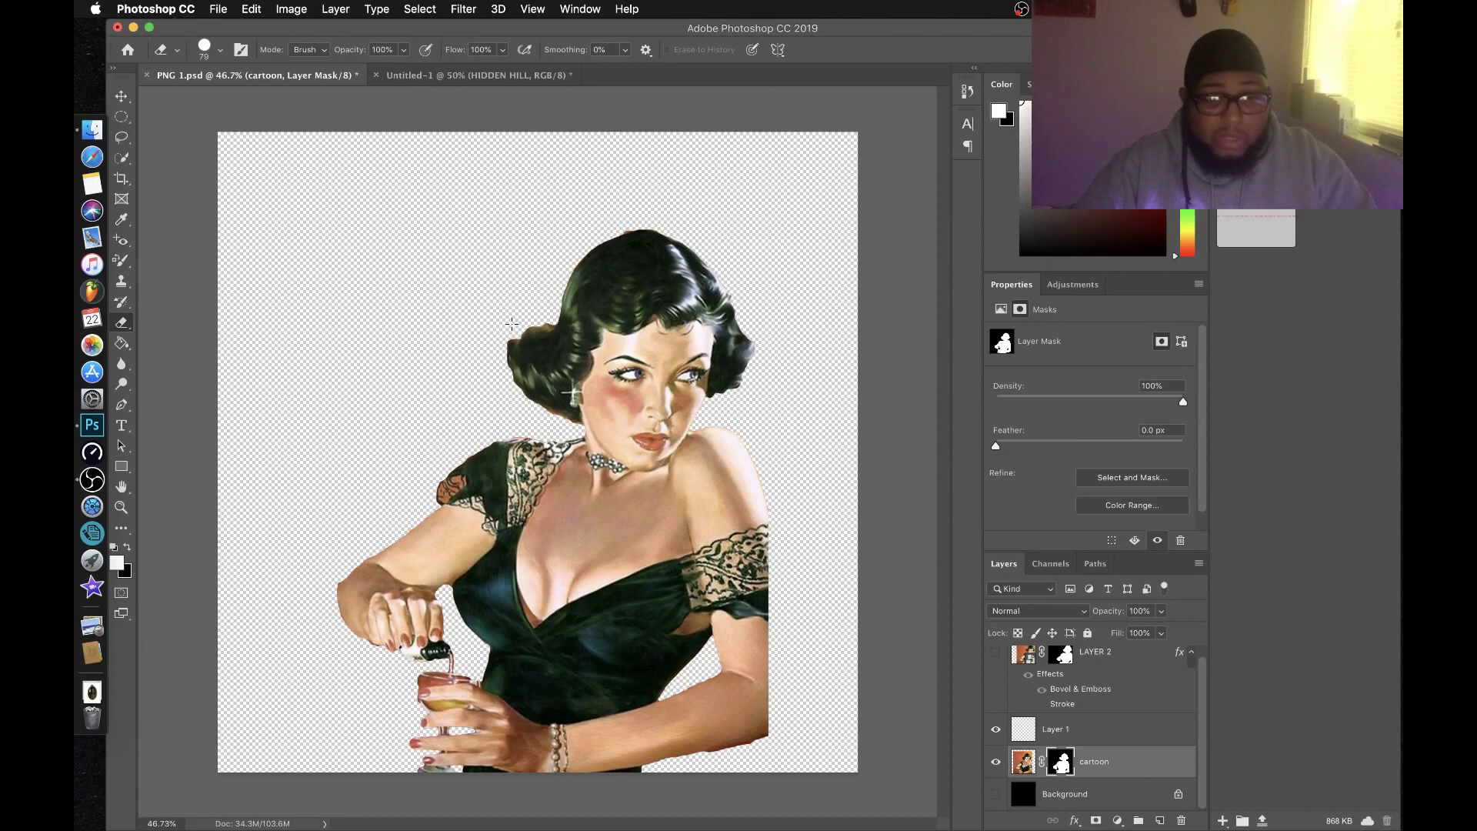
scroll(511, 323, "up", 4)
scroll(512, 324, "down", 3)
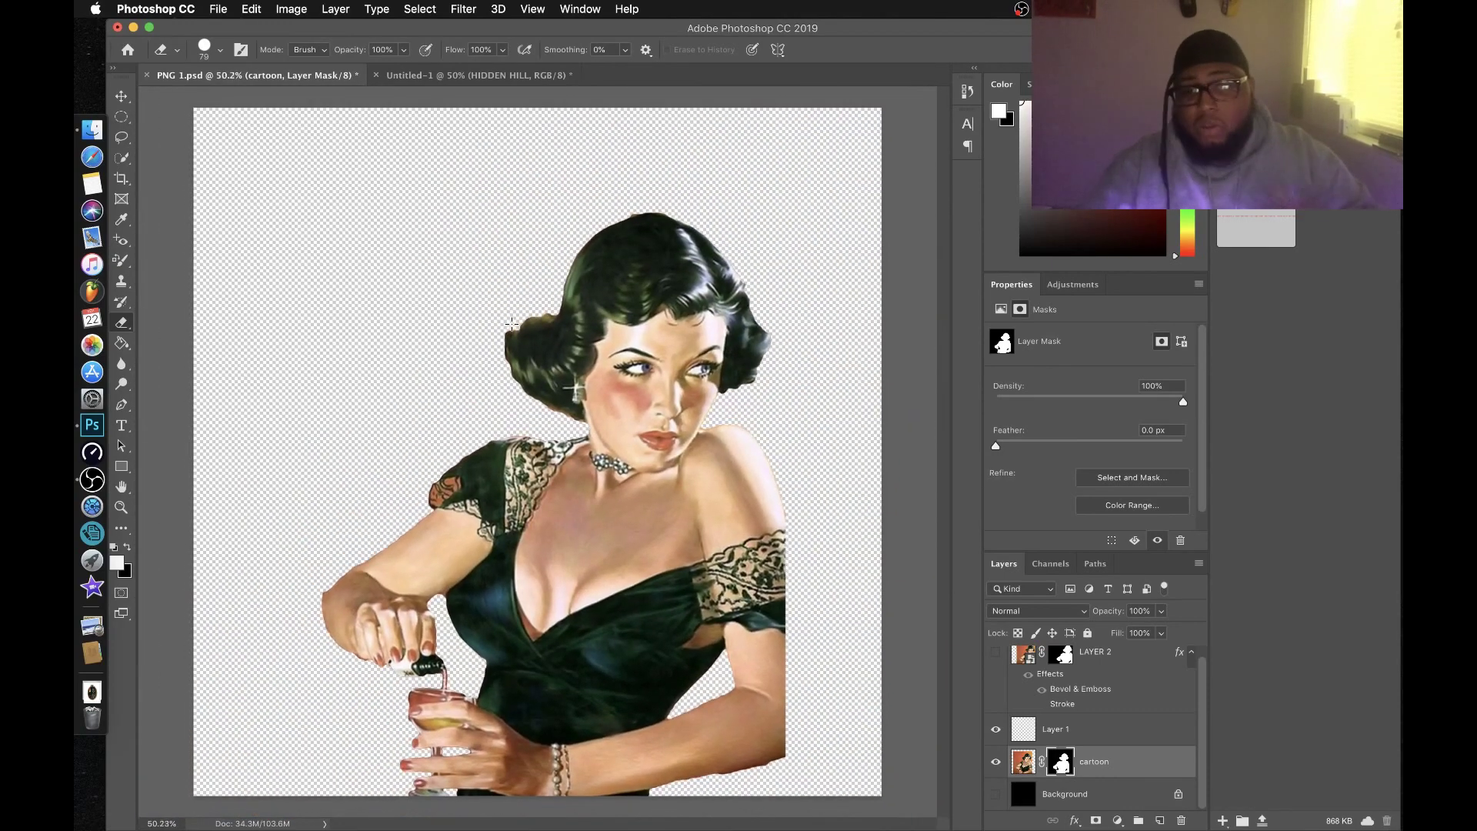
- Toggle LAYER 2's visibility to compare its cutout with the cartoon layer's, leaving LAYER 2 hidden
left_click(994, 655)
left_click(995, 657)
left_click(994, 658)
left_click(994, 658)
left_click(995, 658)
left_click(995, 659)
left_click(1009, 666)
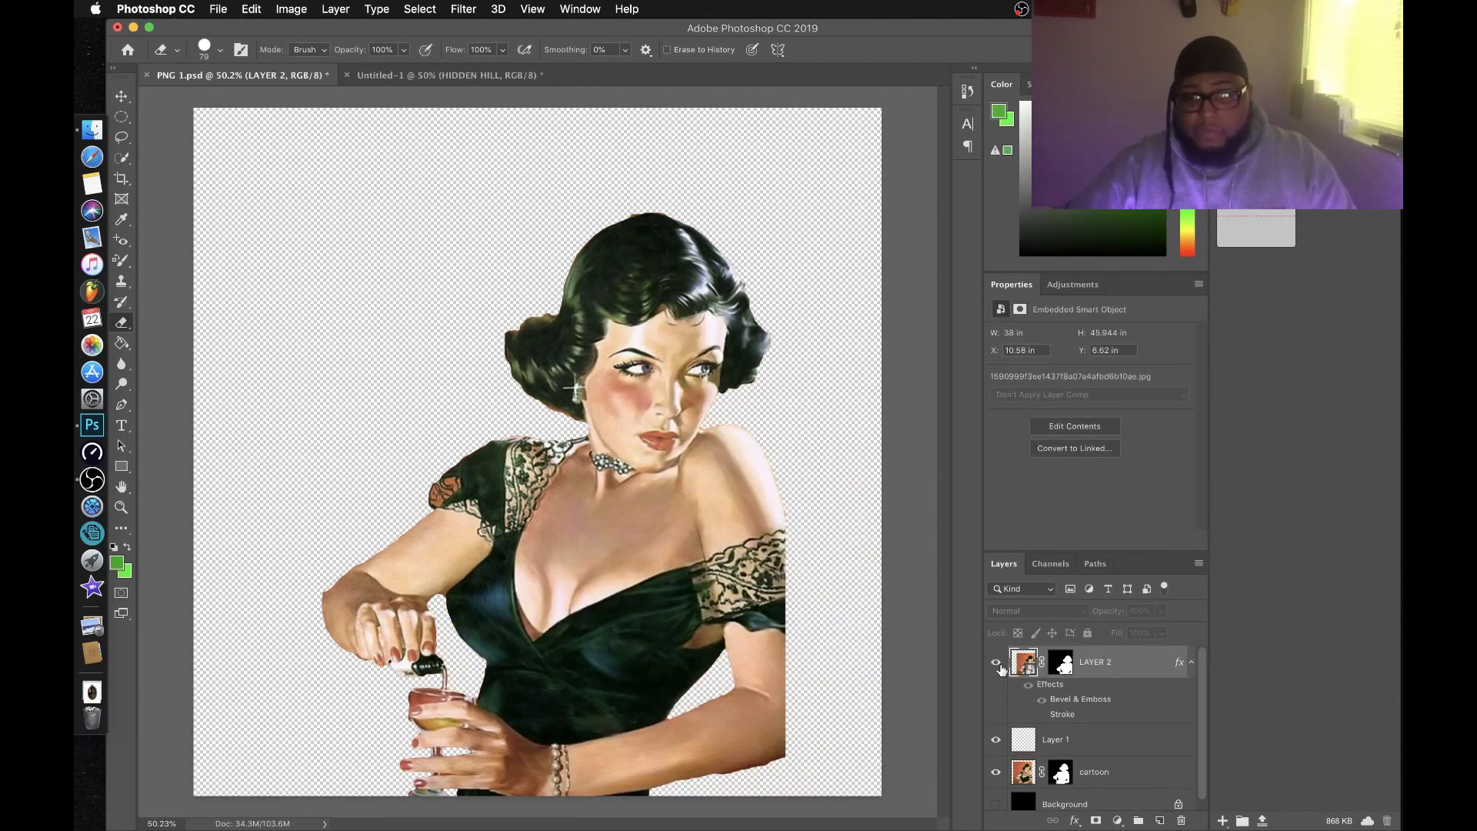
left_click(996, 663)
scroll(1073, 733, "down", 1)
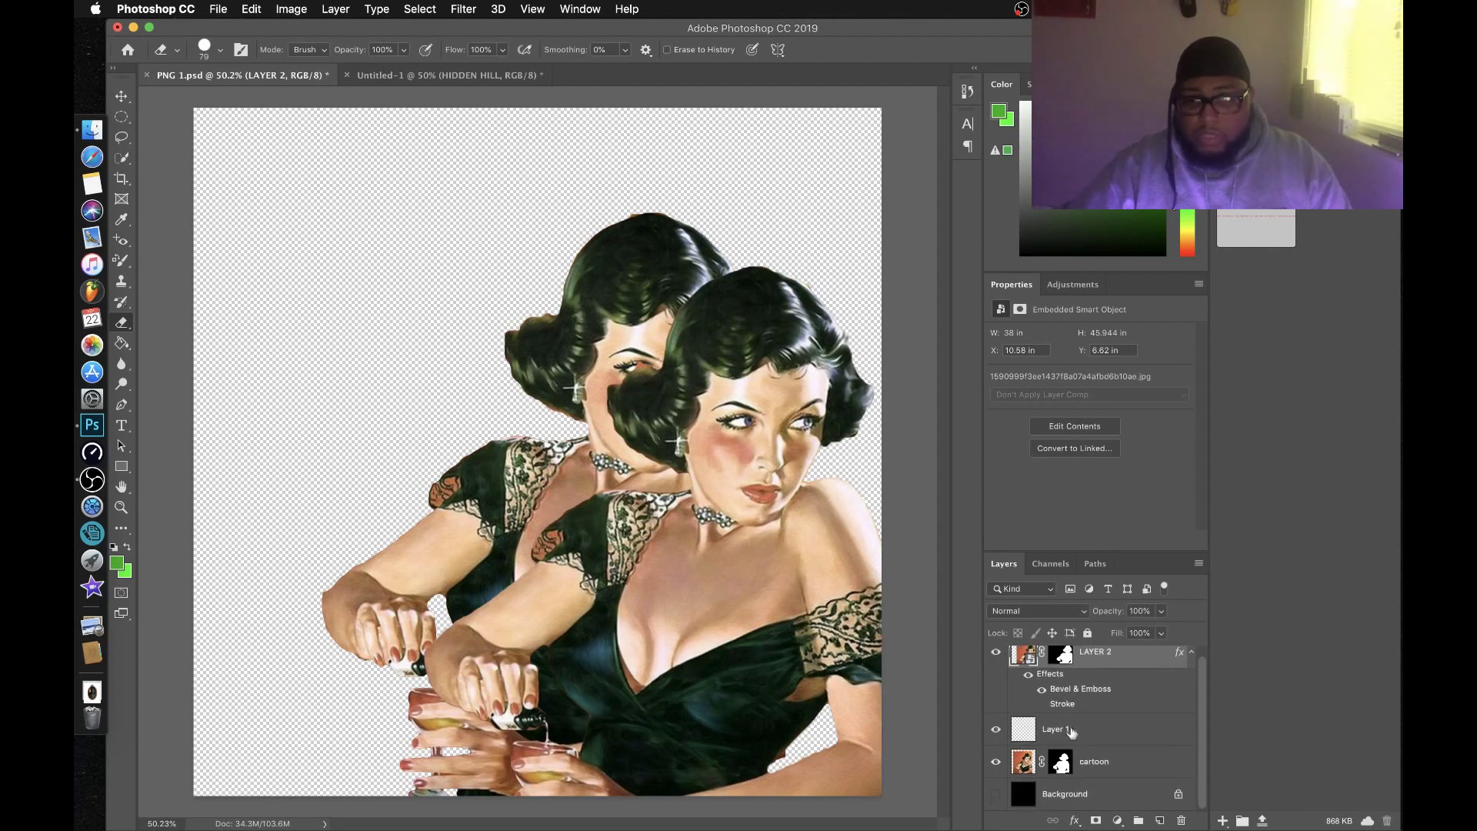
scroll(1033, 727, "up", 1)
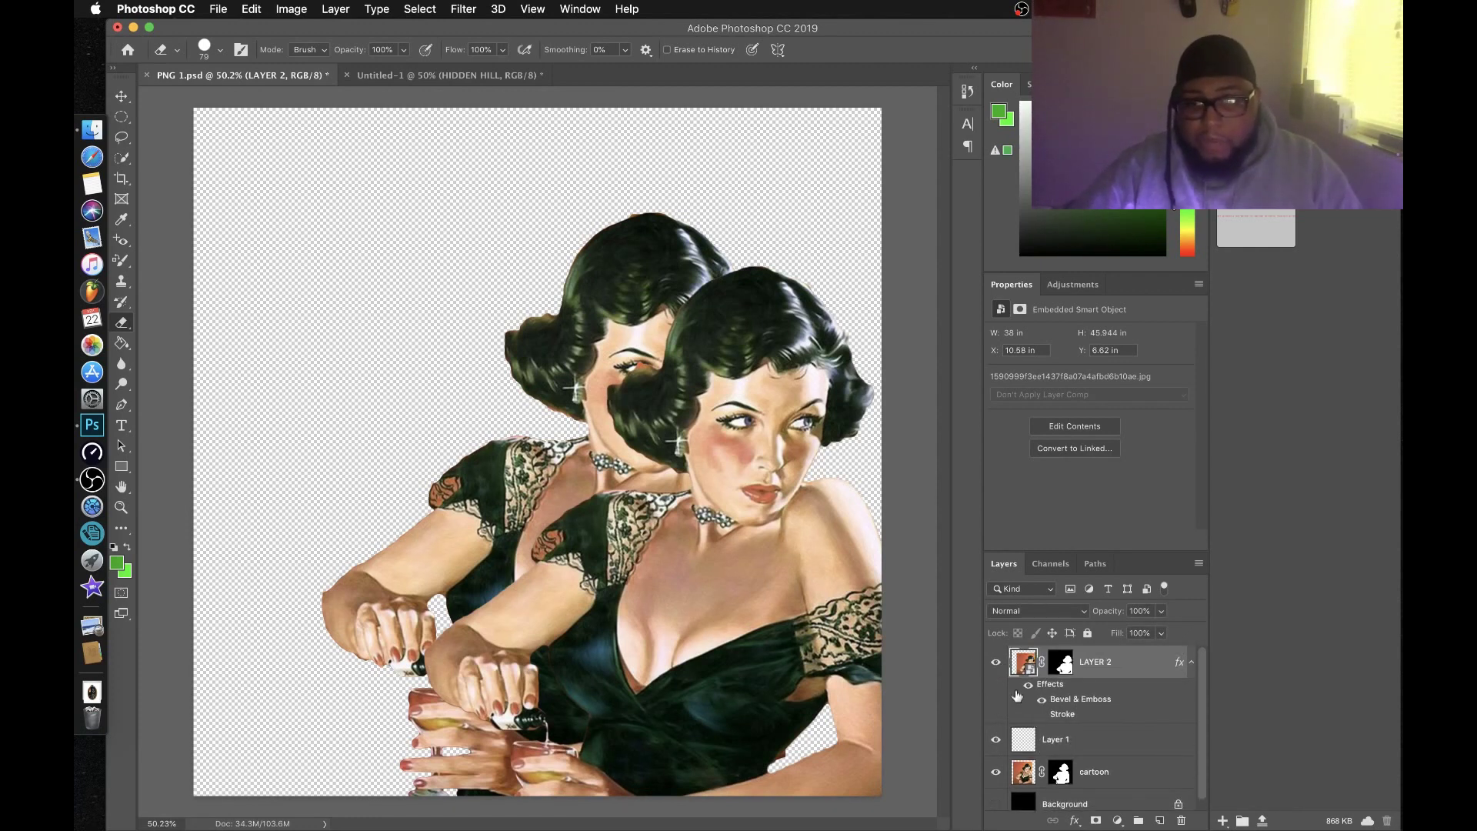
left_click(994, 664)
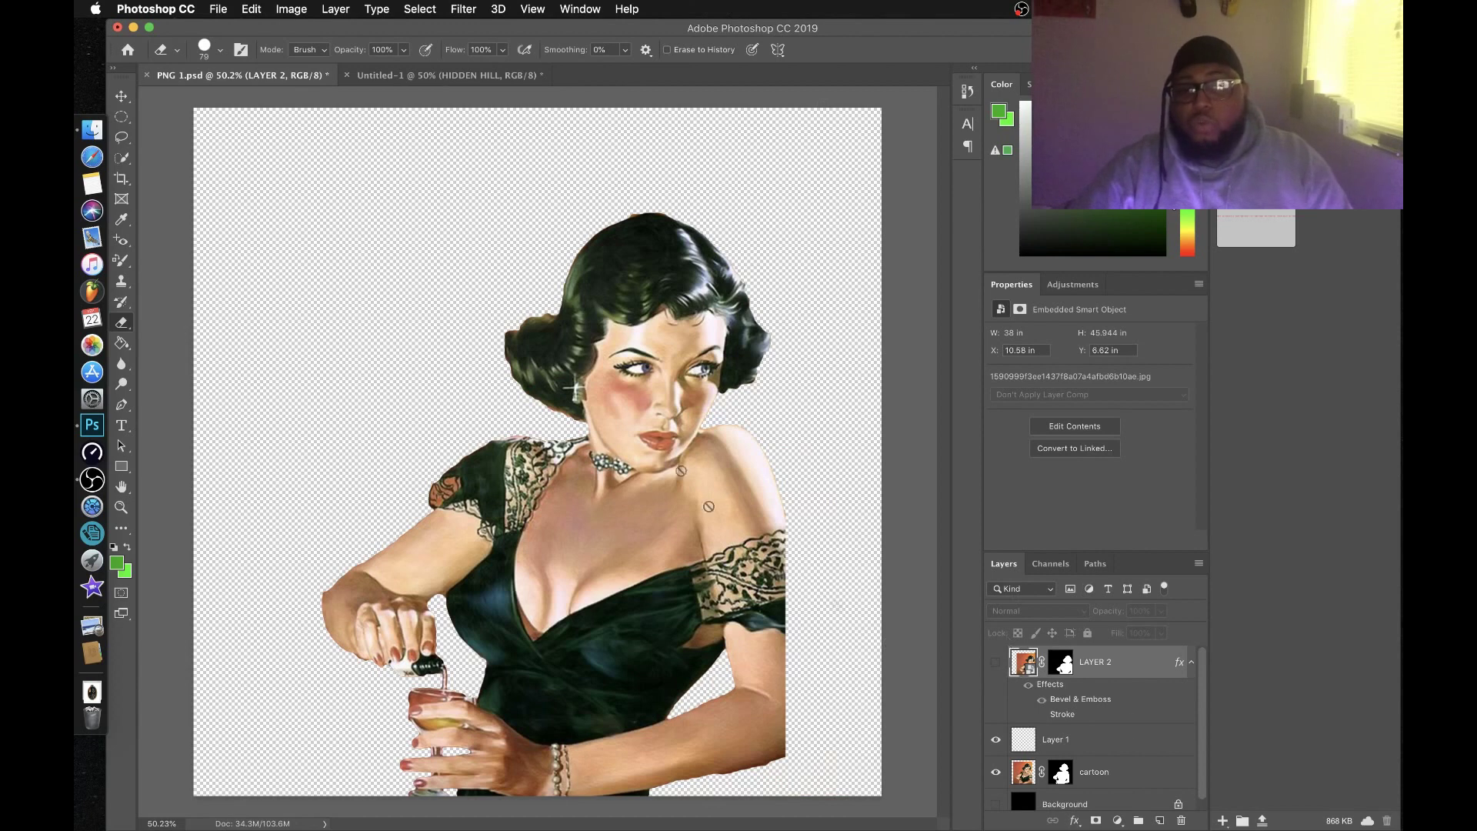
- Show the black Background layer and reposition the woman's cutout over it at about X 9.22 in, Y 6.57 in
left_click(996, 804)
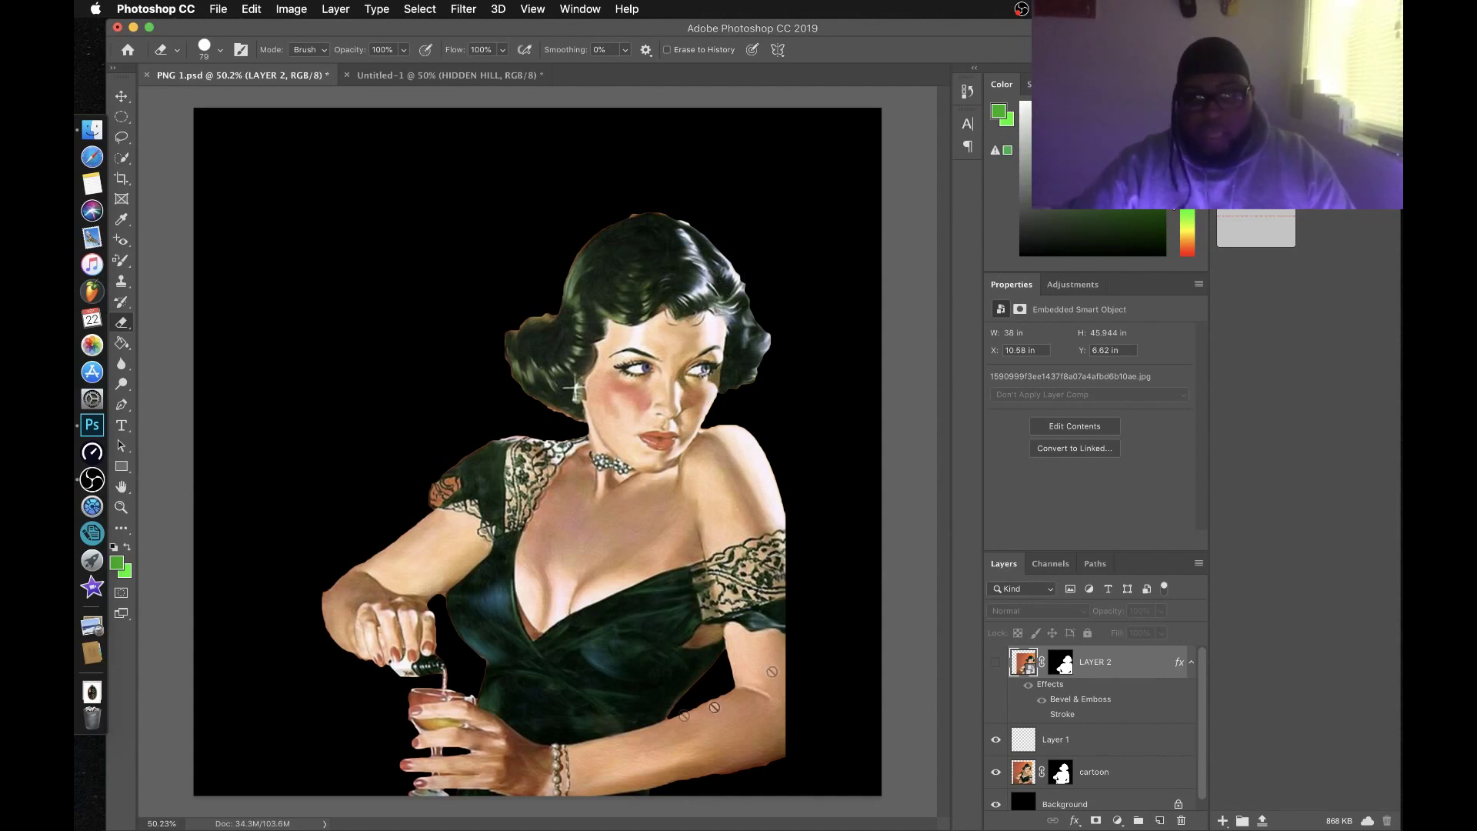
left_click(123, 96)
left_click_drag(722, 547, 811, 575)
left_click_drag(699, 439, 554, 423)
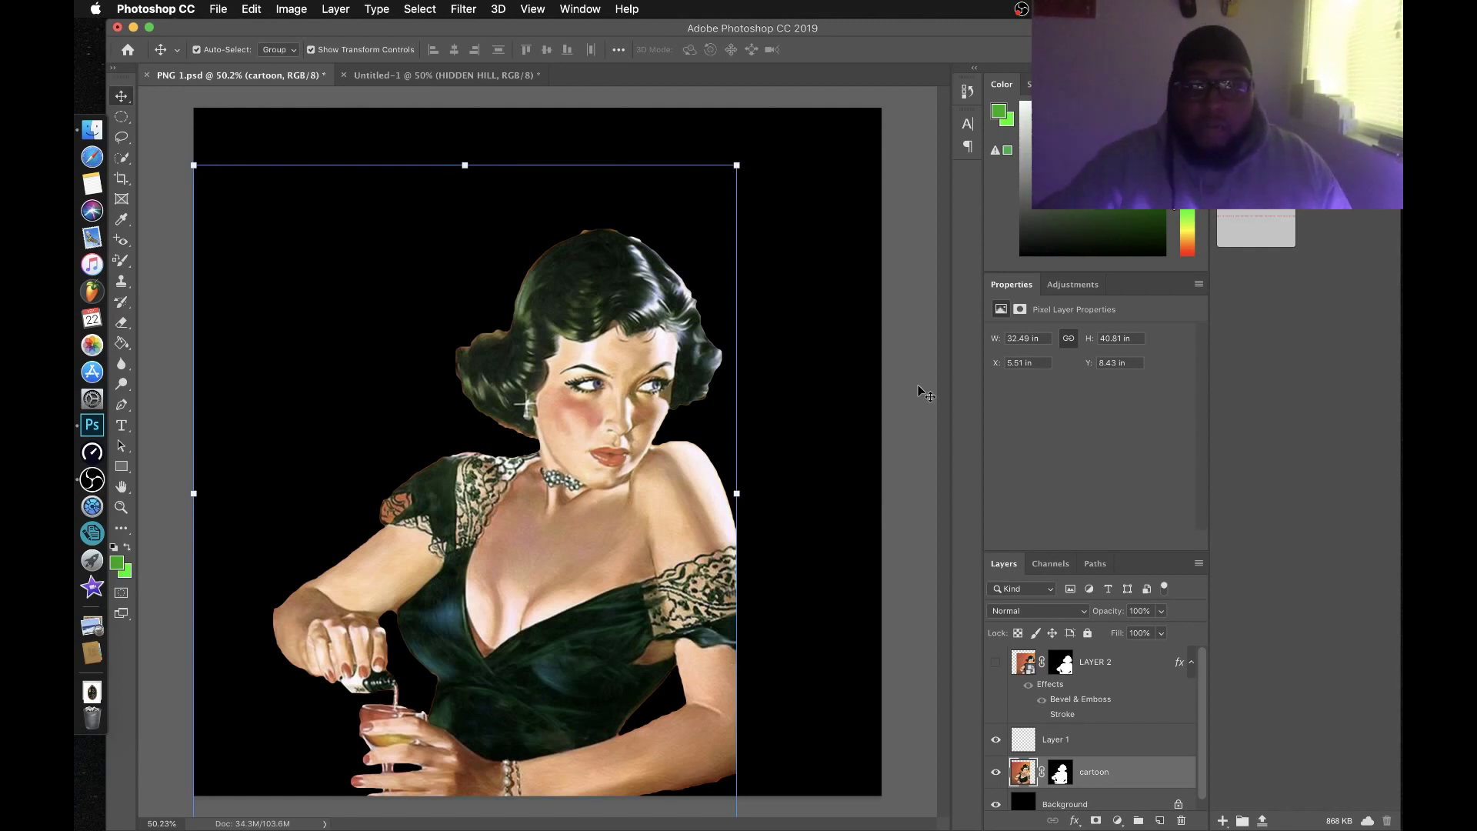
left_click_drag(623, 422, 681, 395)
left_click(912, 547)
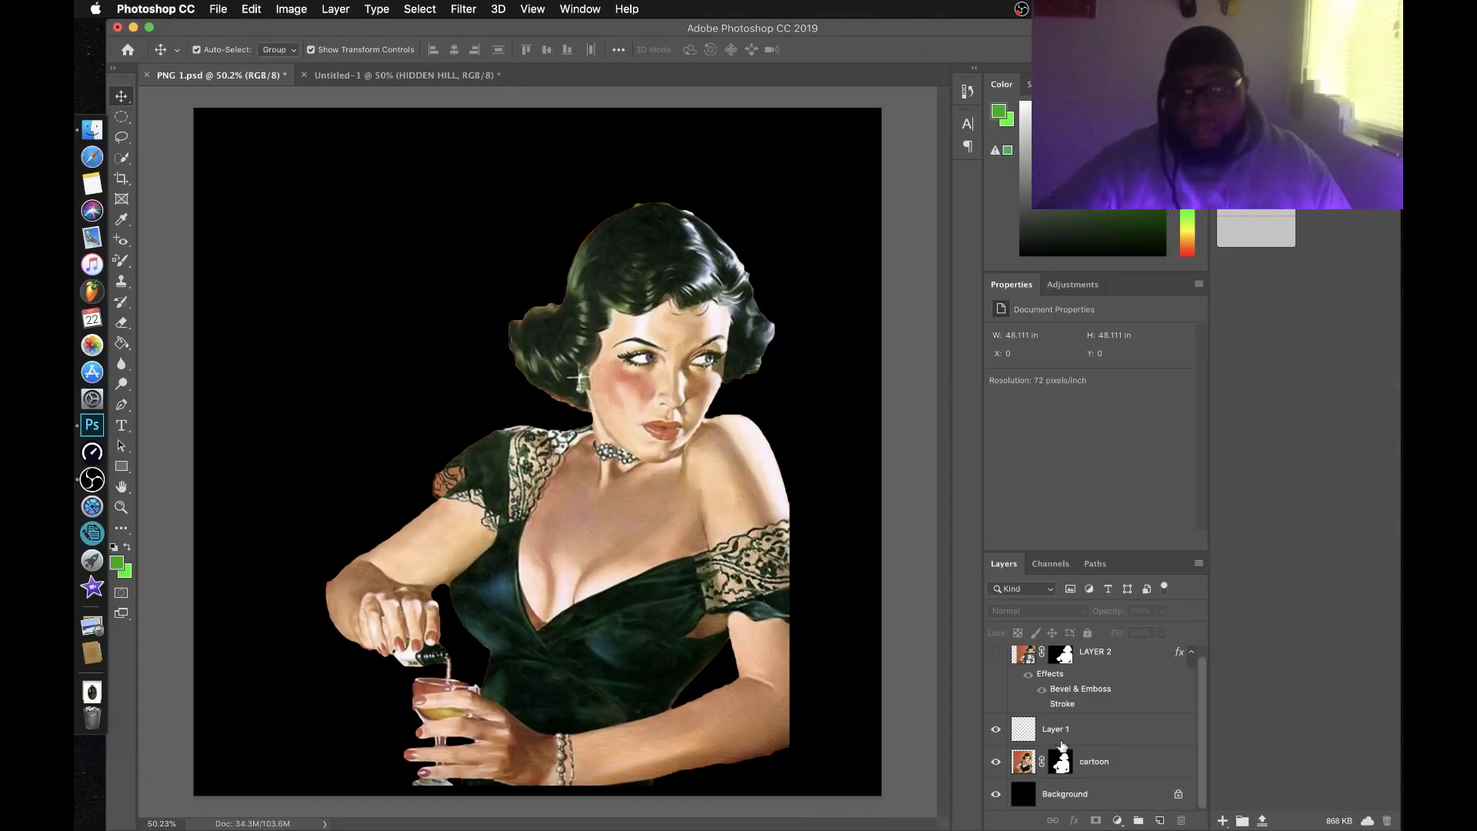
- Open the cartoon layer's Layer Style settings and enable a Stroke effect around the cutout
scroll(1128, 727, "up", 1)
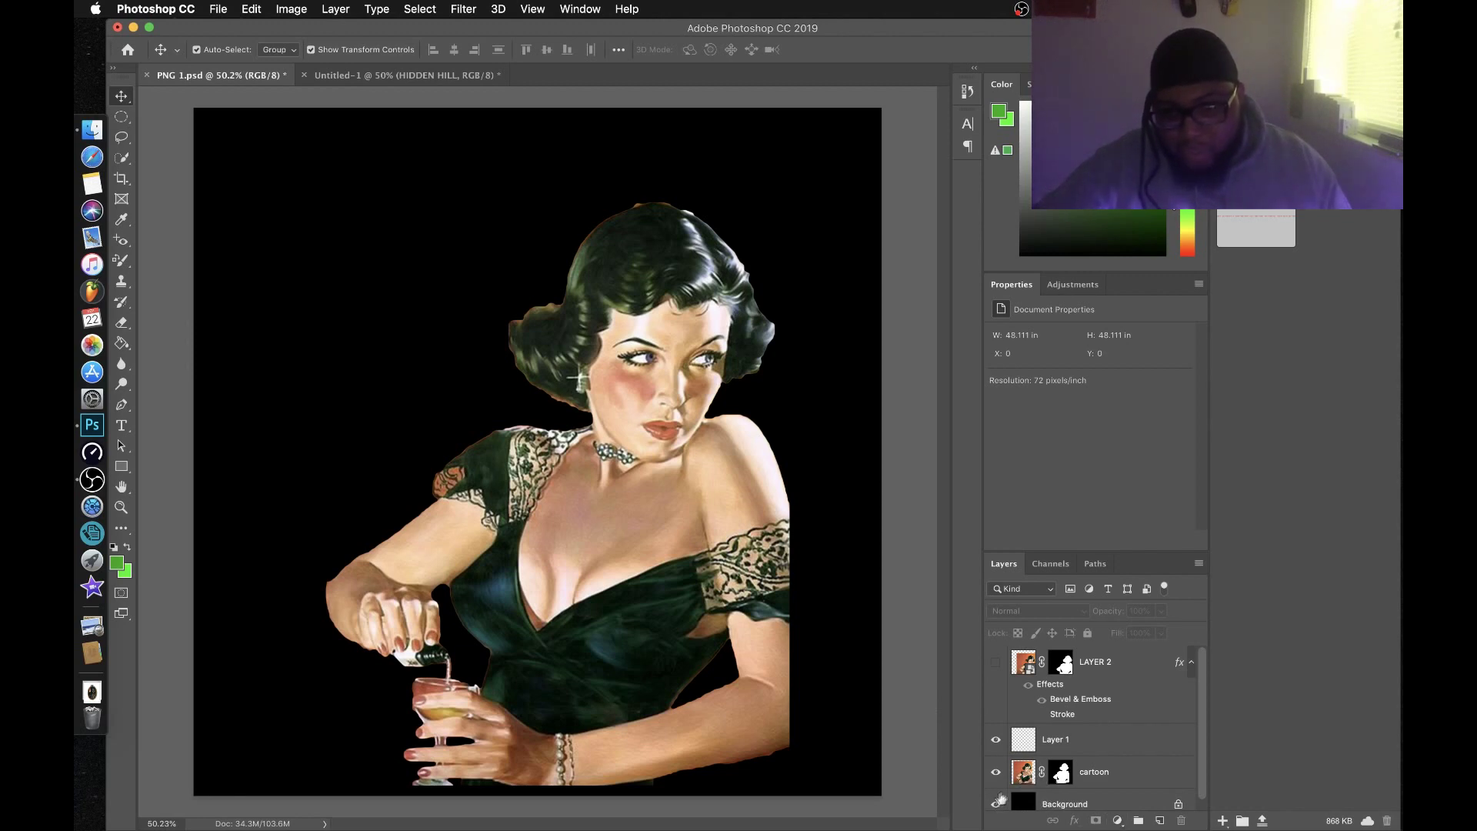
left_click(1061, 772)
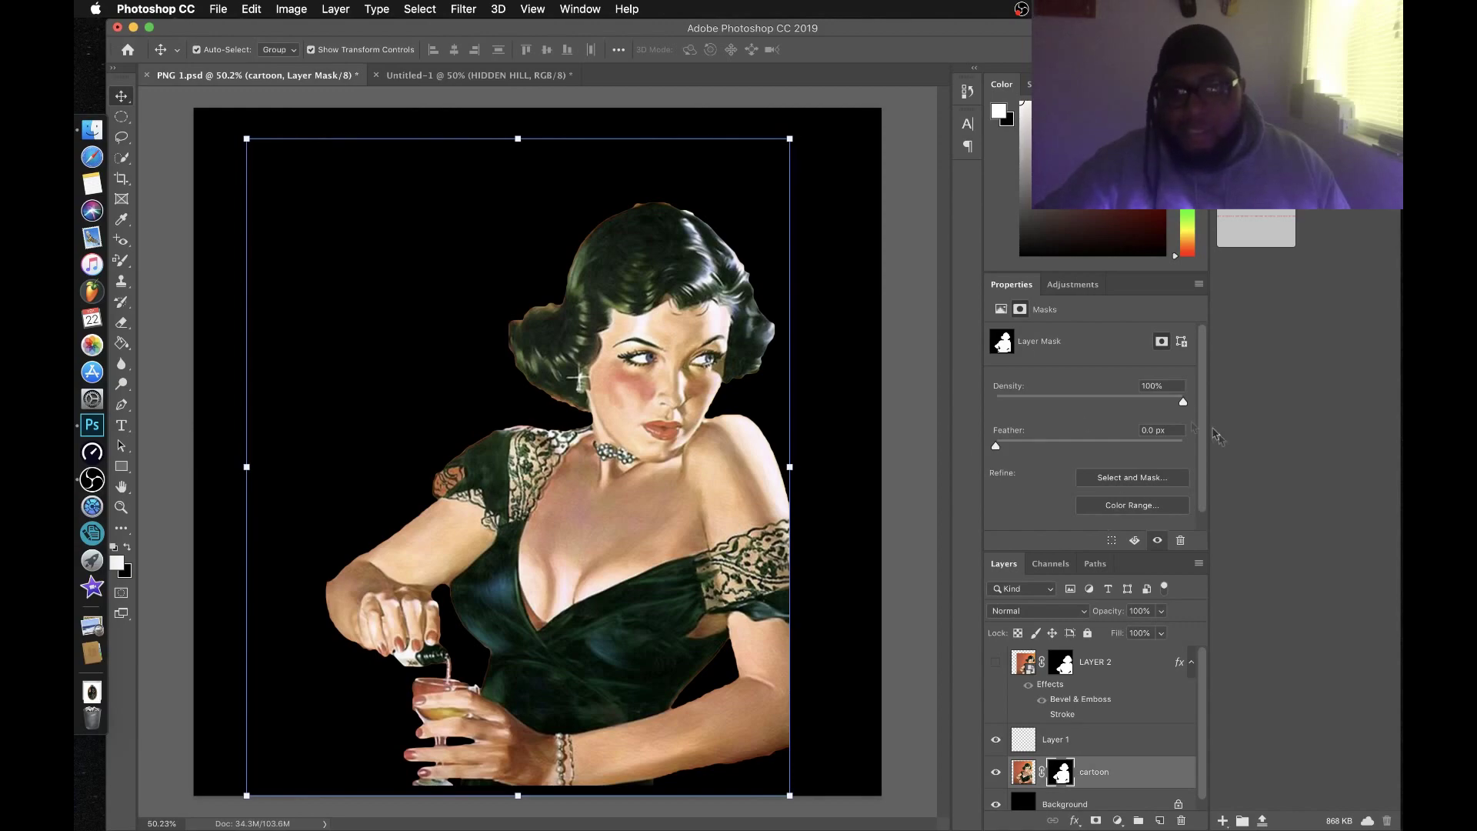
double_click(1173, 778)
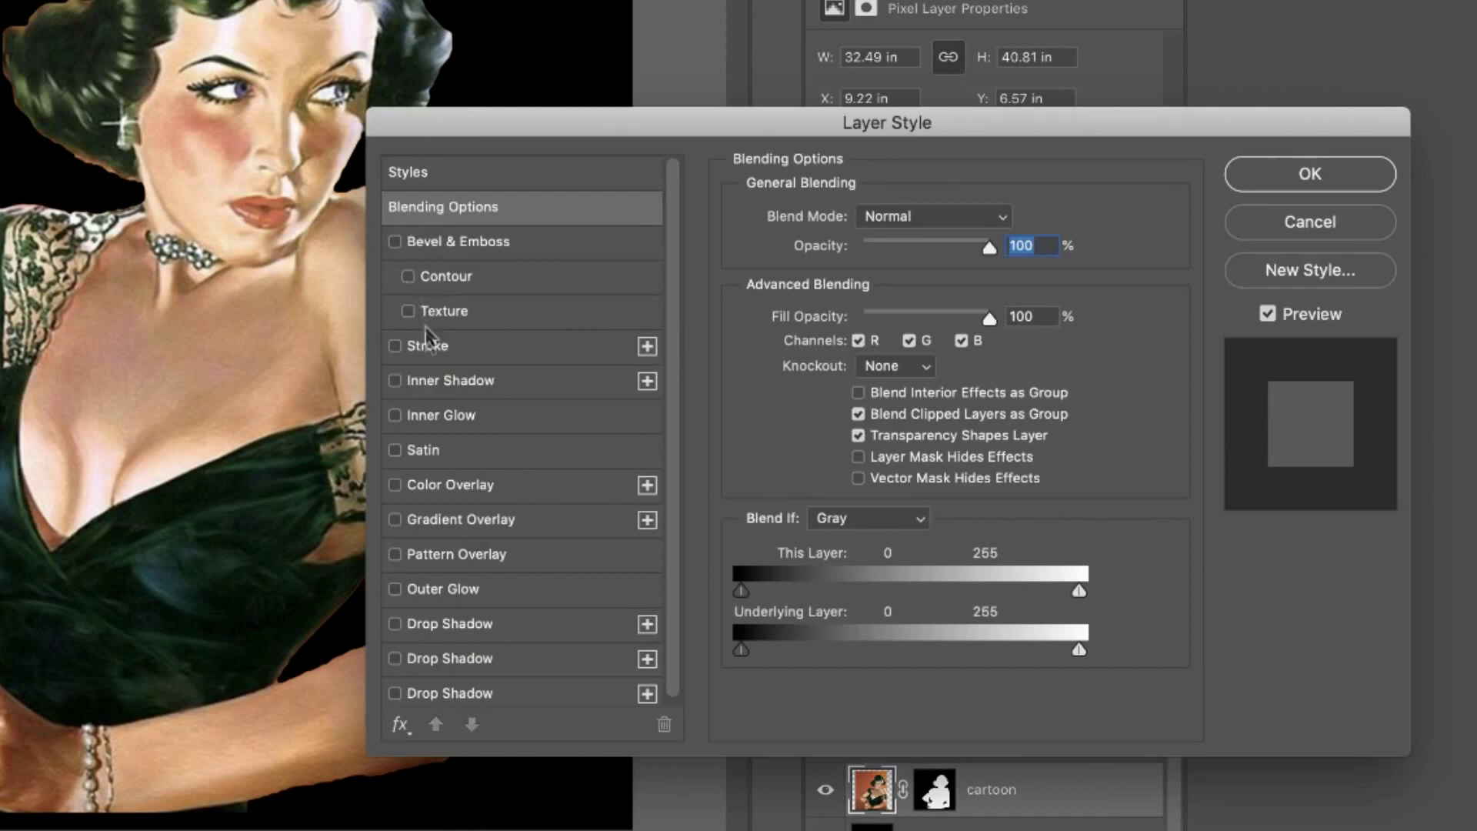
left_click(396, 348)
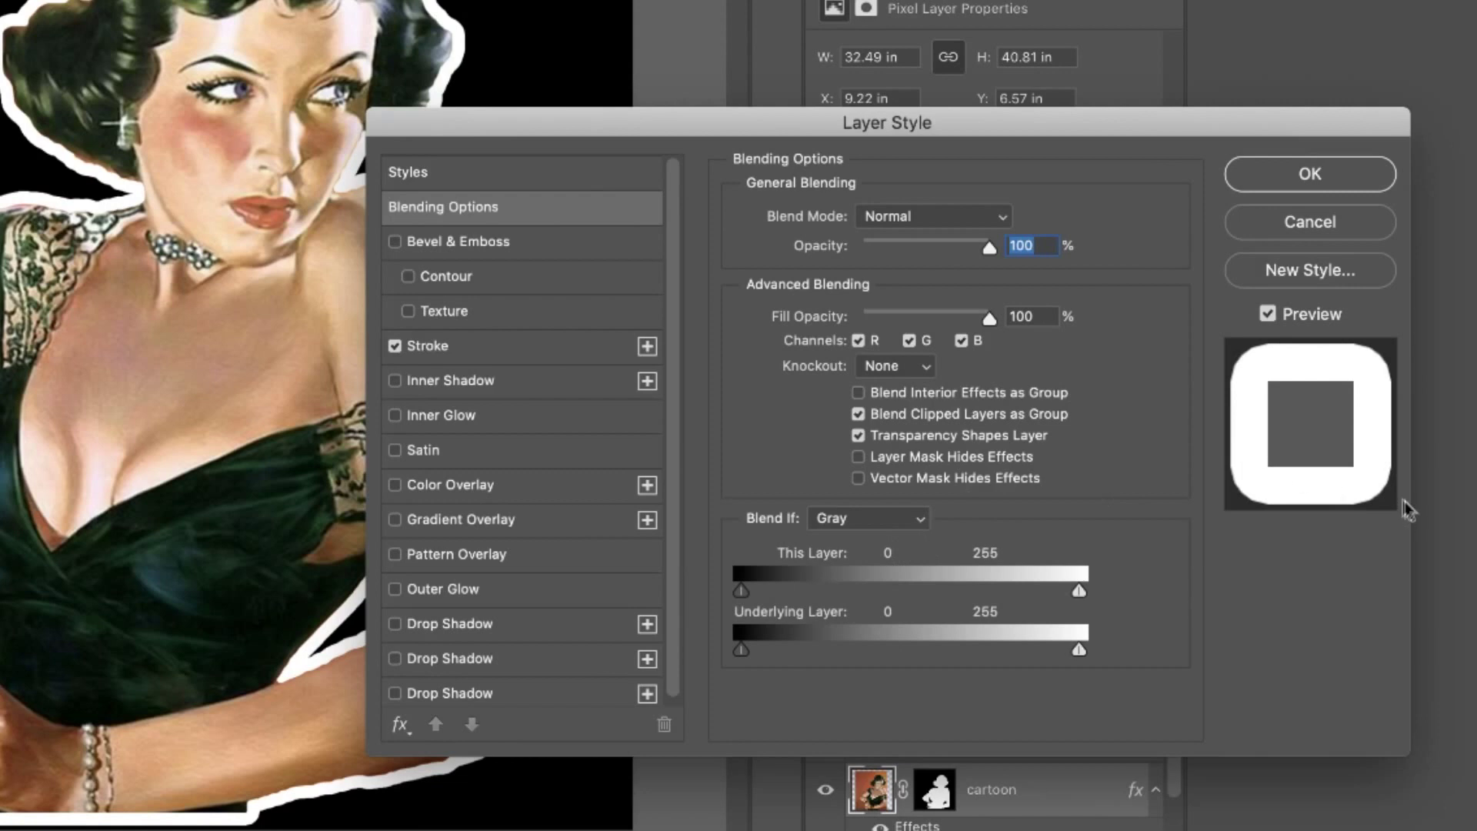
left_click(441, 356)
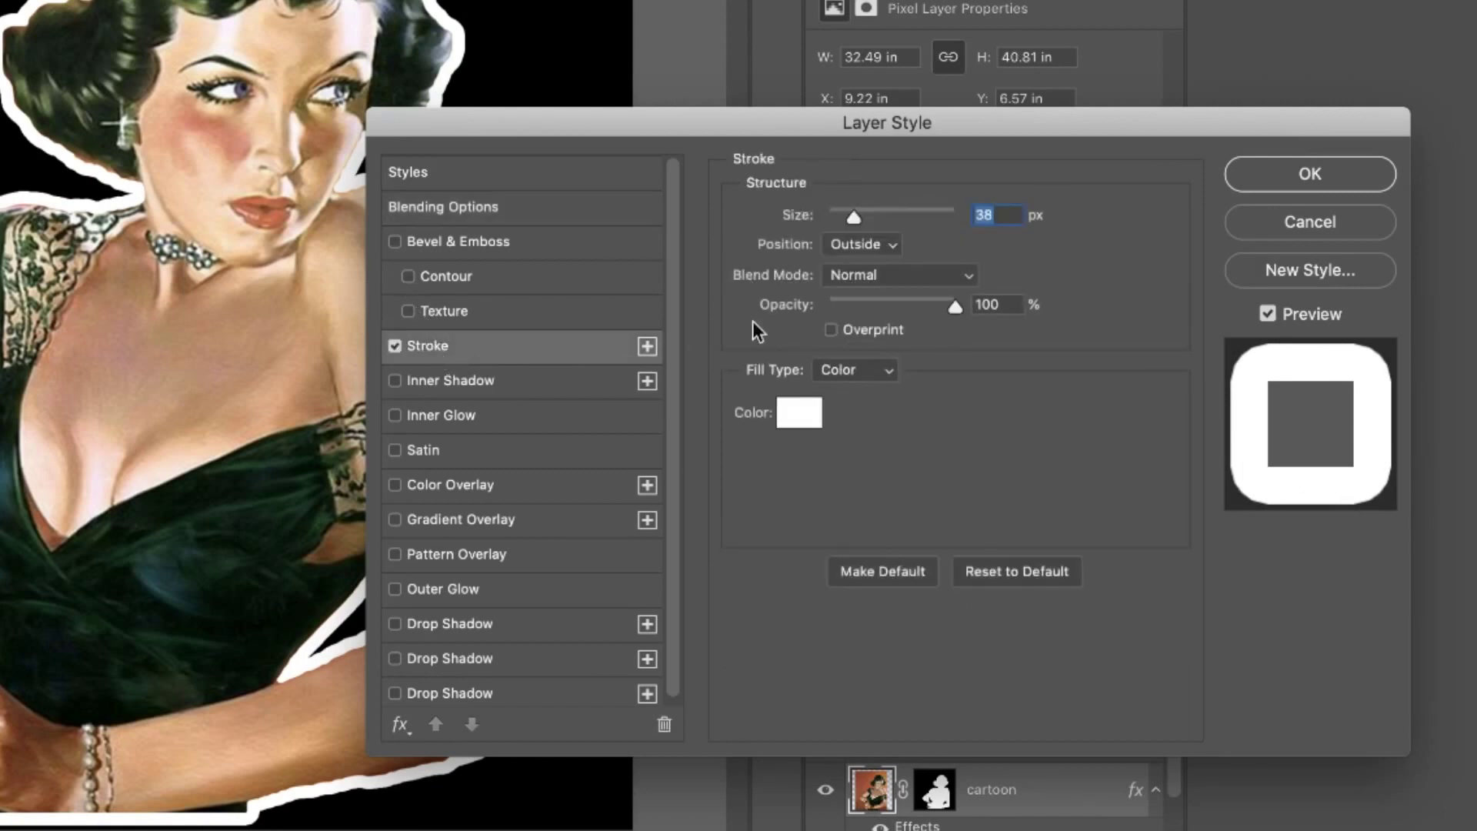
- Set the stroke color to orange, dd5d36
left_click(797, 415)
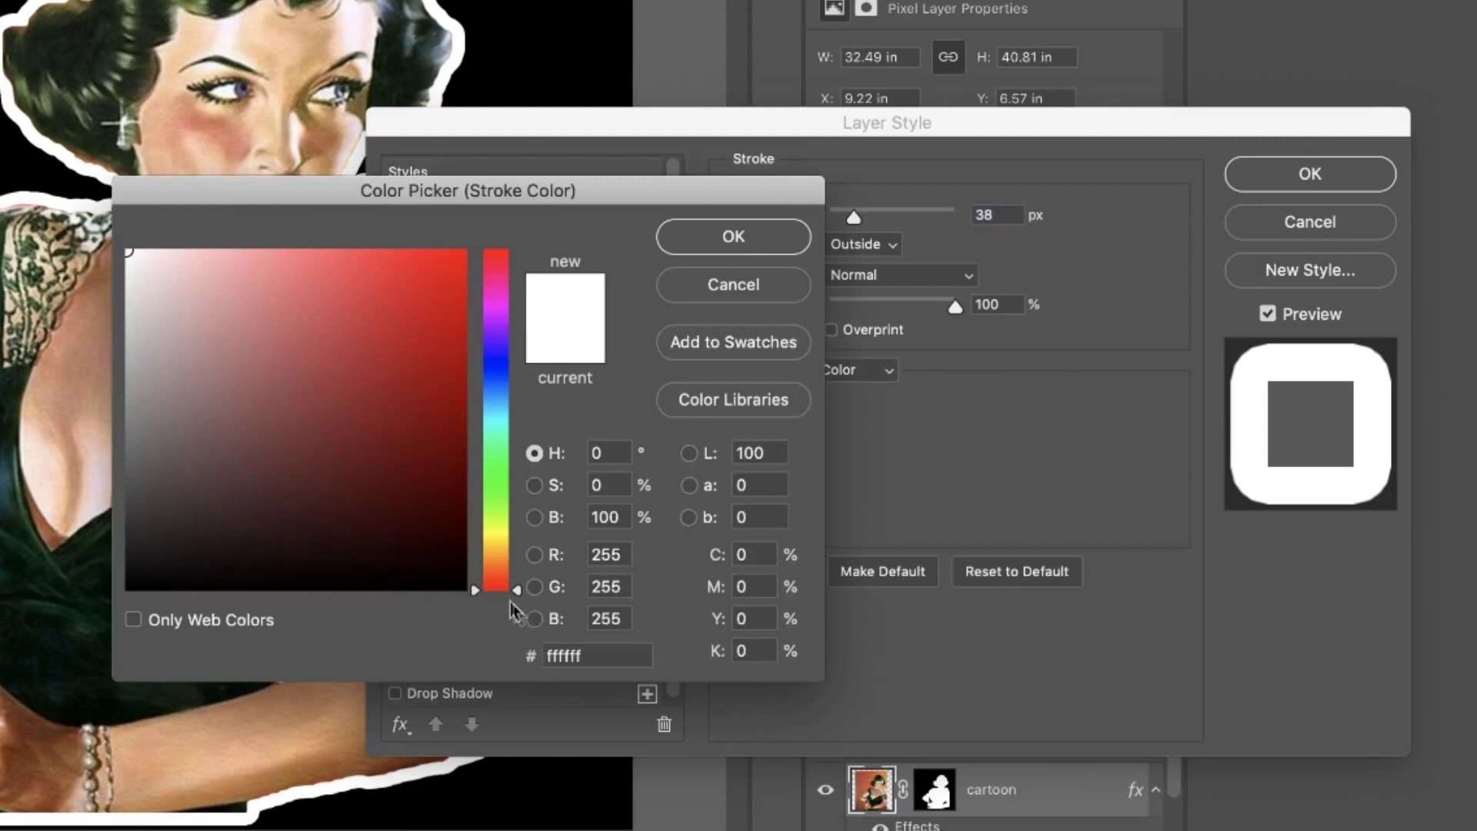
left_click_drag(473, 597, 495, 574)
left_click(385, 294)
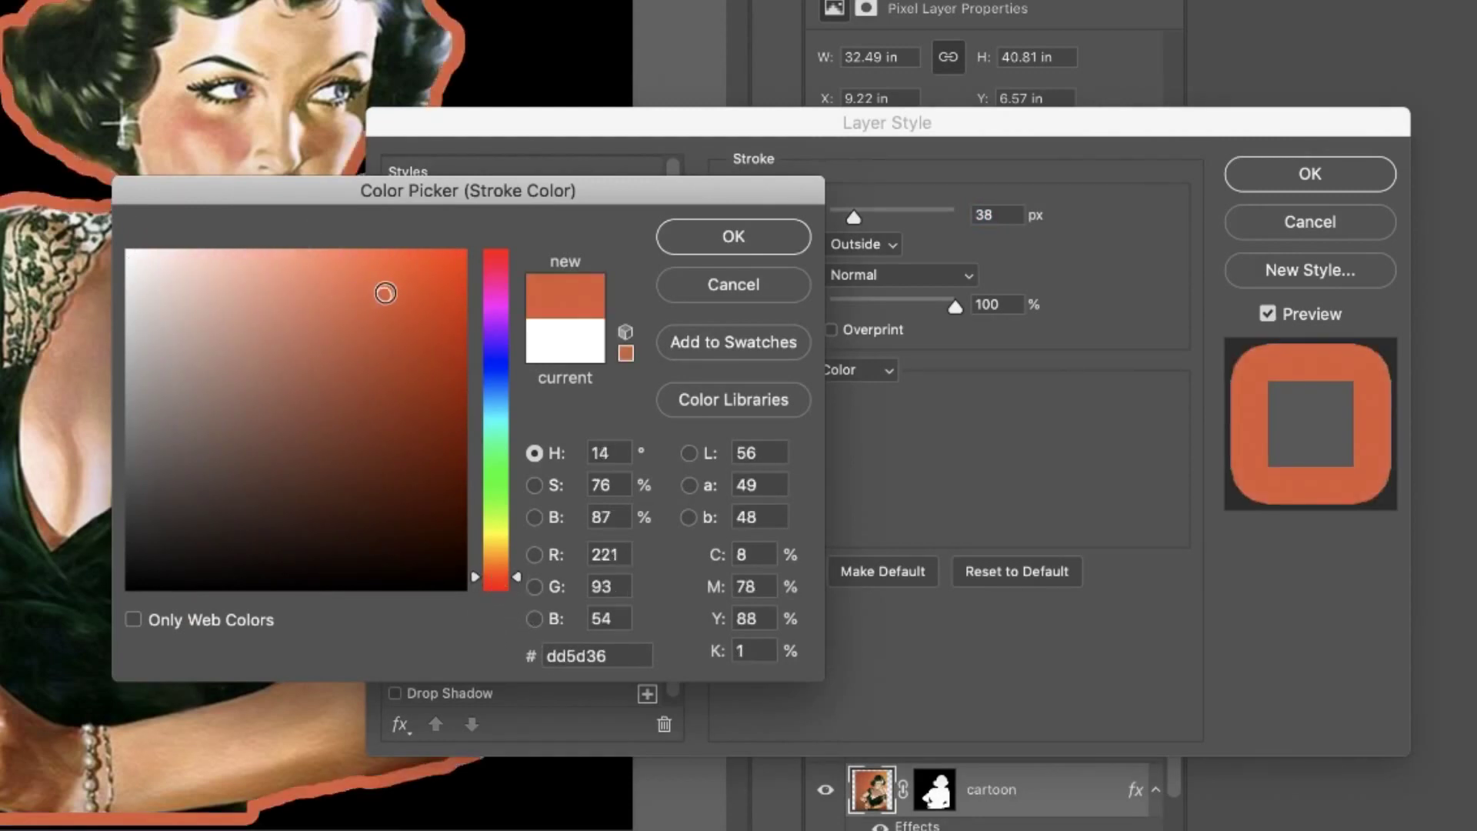
left_click(770, 250)
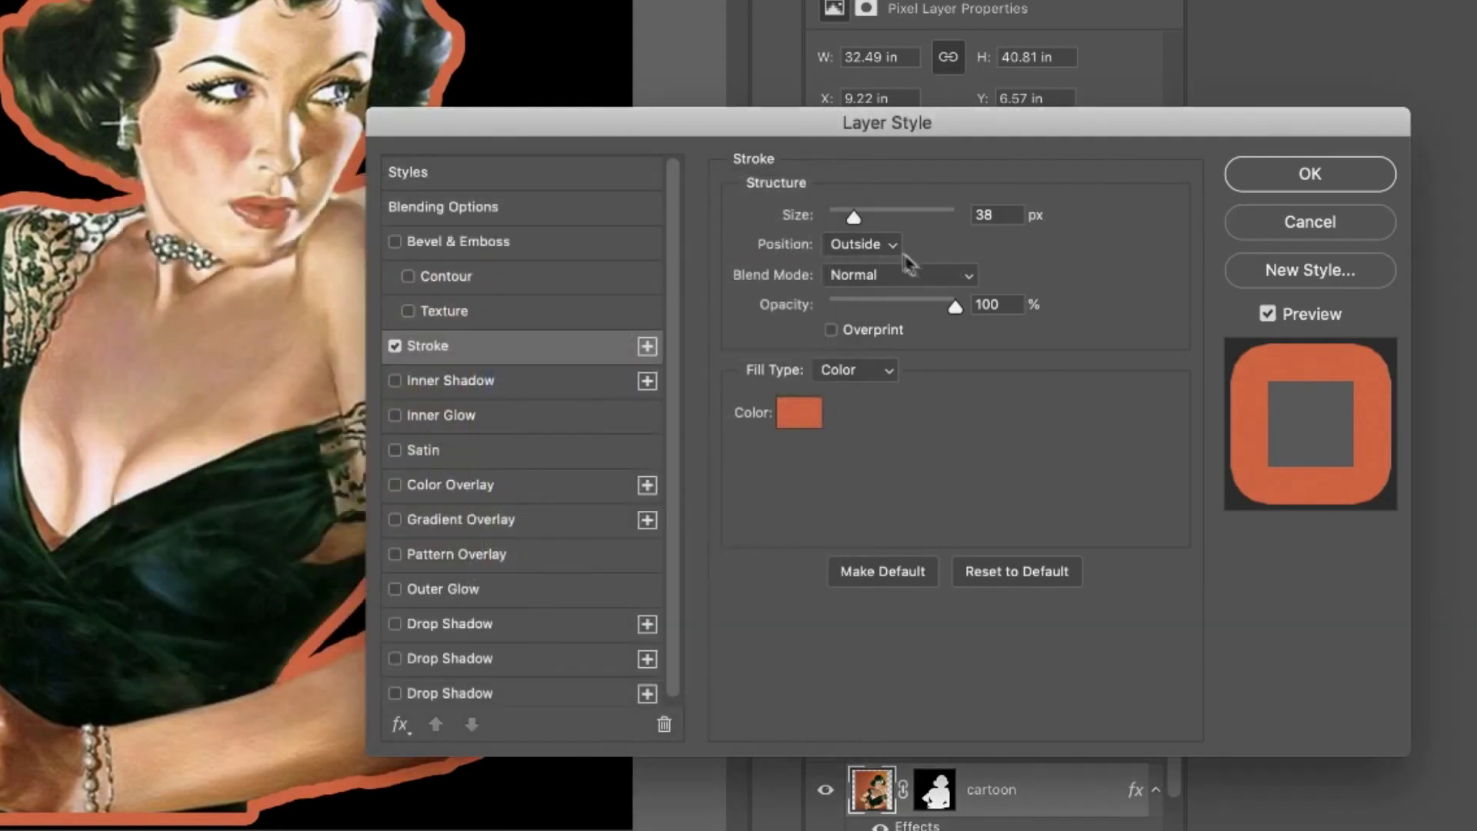
- Try stroke sizes of 6 px and 1 px, set the size to 2 px and apply the layer style
left_click_drag(855, 224, 838, 235)
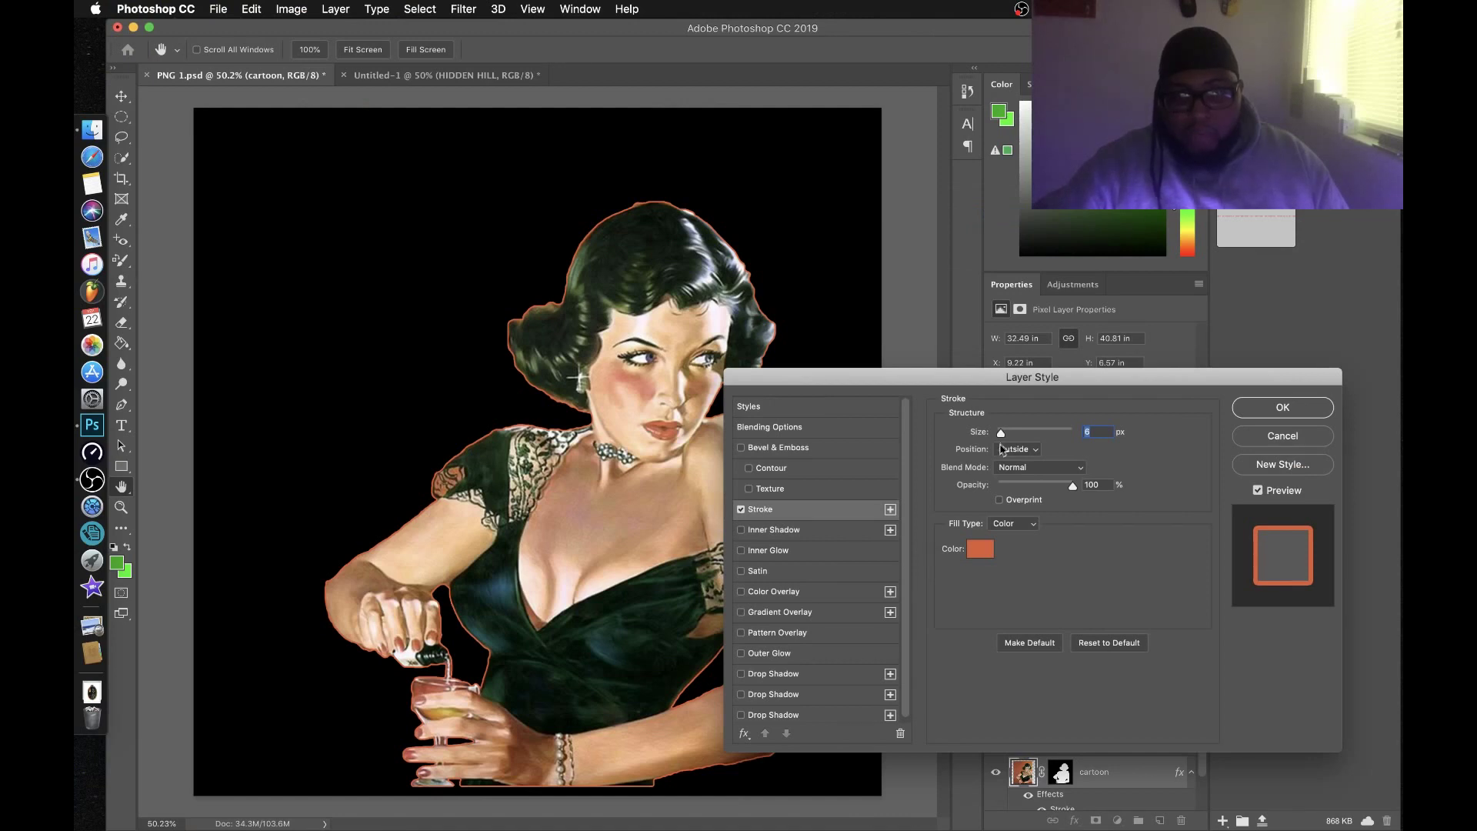
left_click_drag(1002, 450, 995, 456)
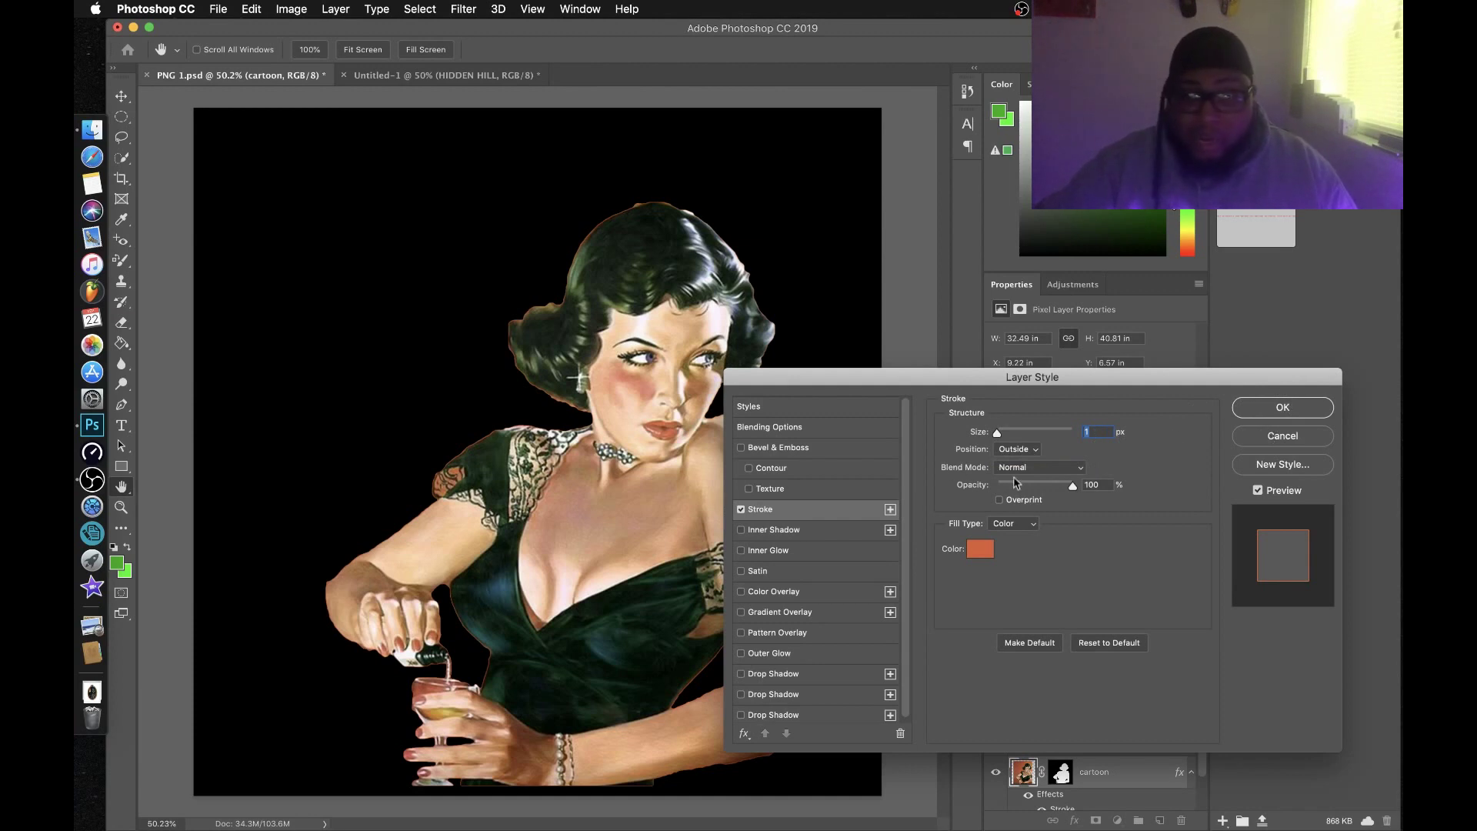
left_click_drag(998, 436, 999, 436)
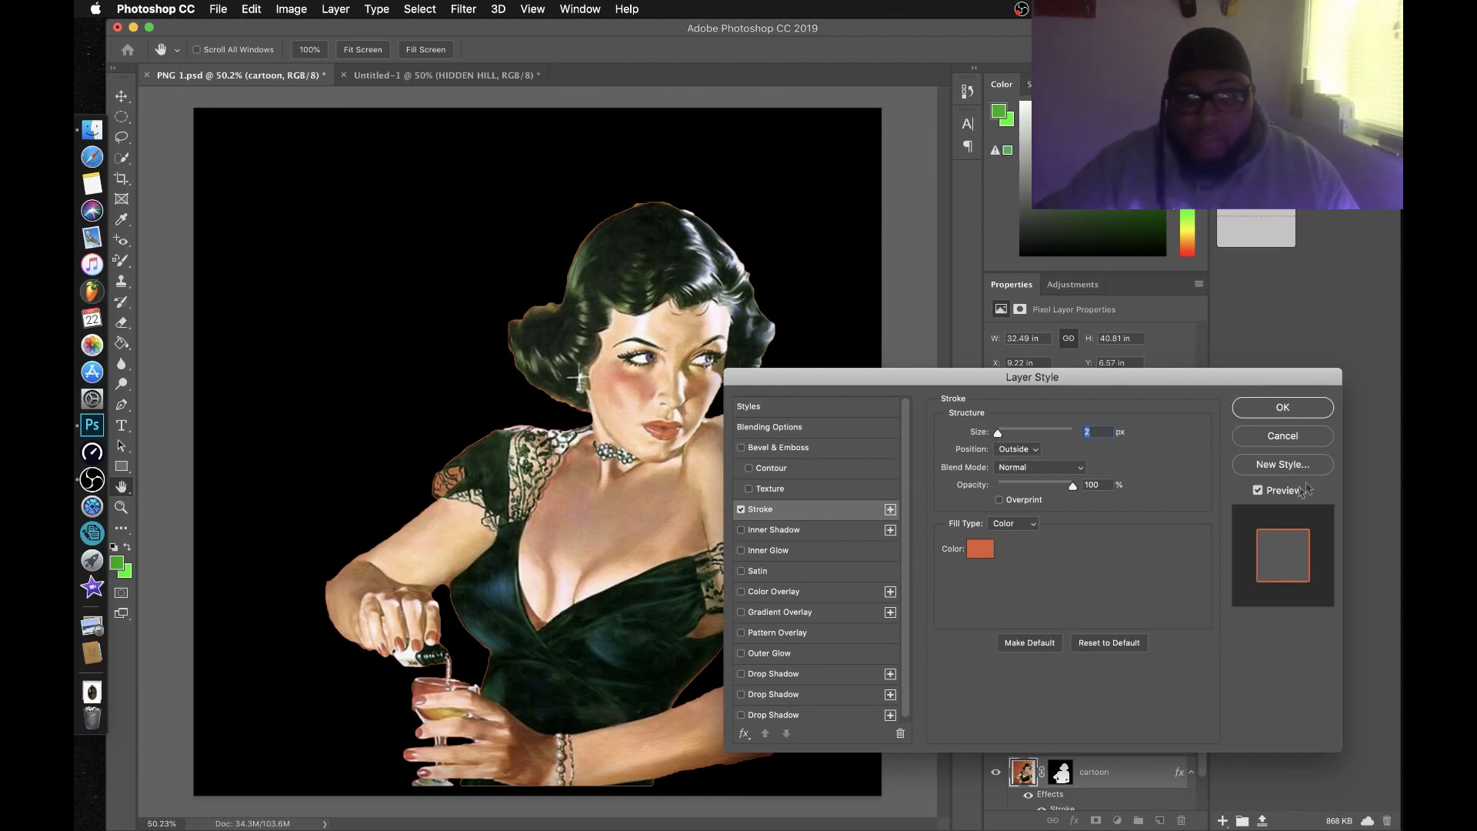
left_click(1266, 407)
key("v")
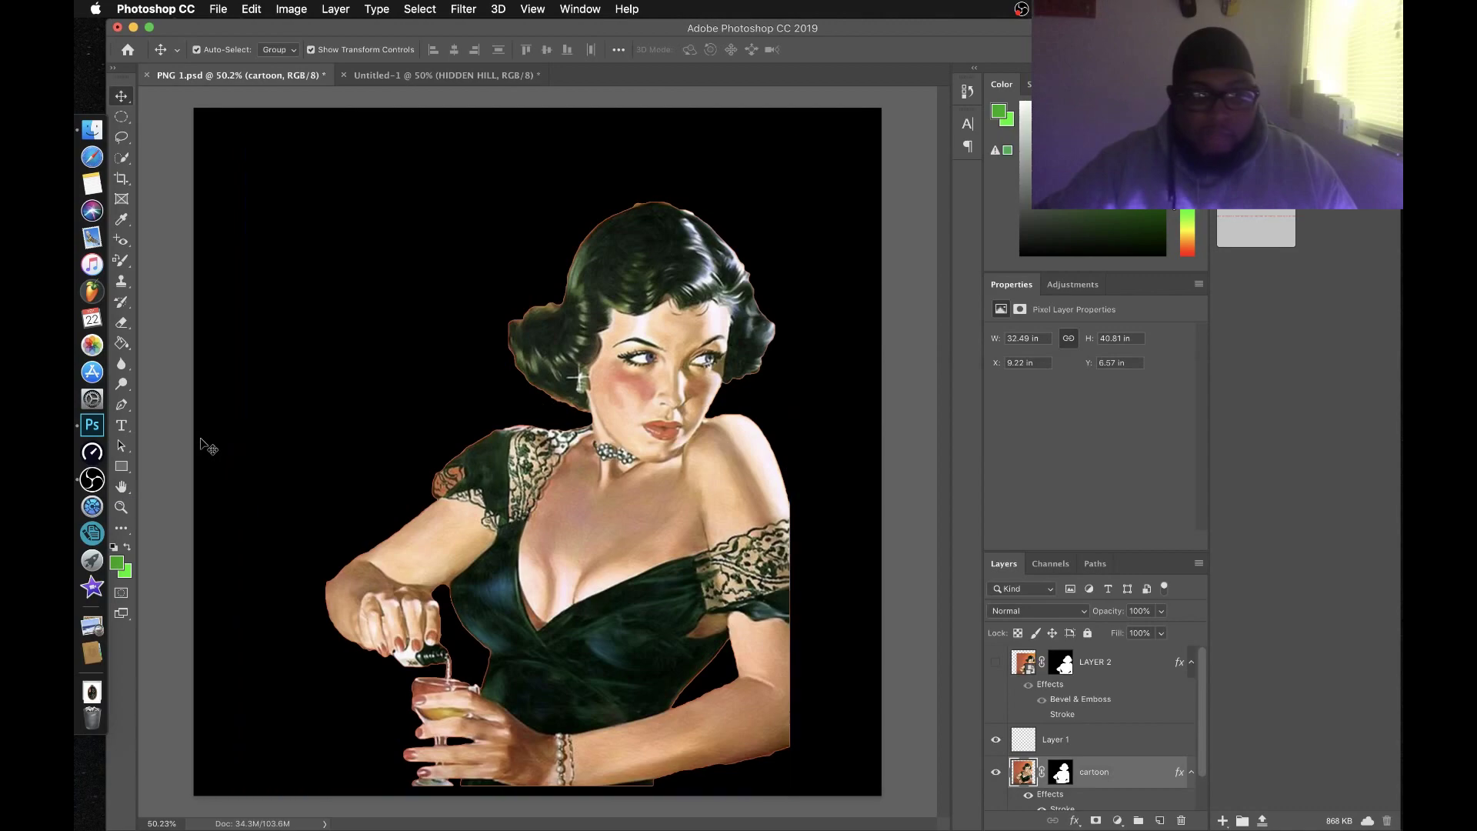
- Examine the orange stroke along the cutout's sleeve, arm, hand, lace shoulder and hair, and review the whole figure
left_click(204, 448)
scroll(401, 447, "up", 5)
scroll(401, 447, "down", 5)
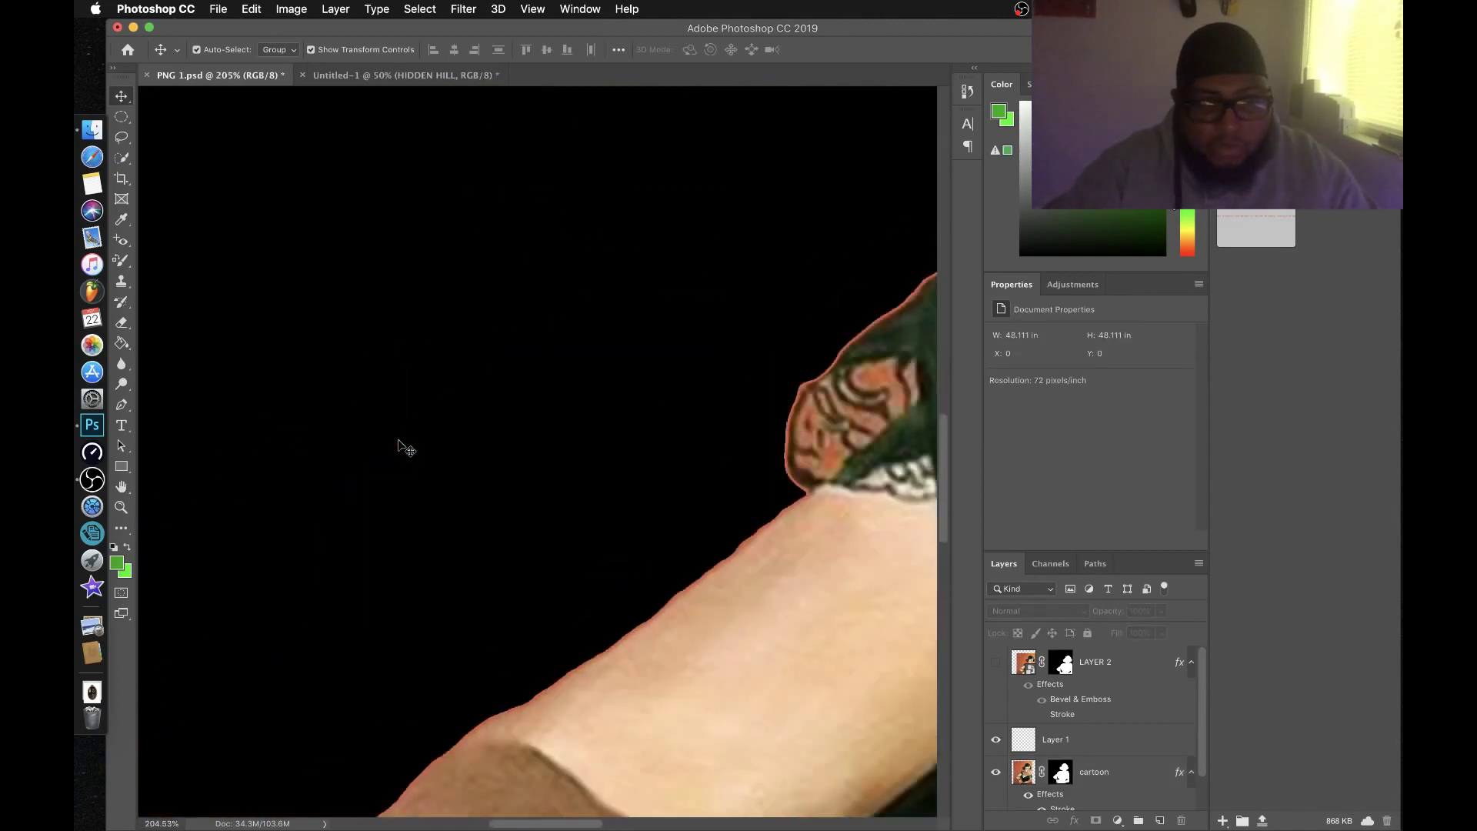
scroll(398, 443, "down", 15)
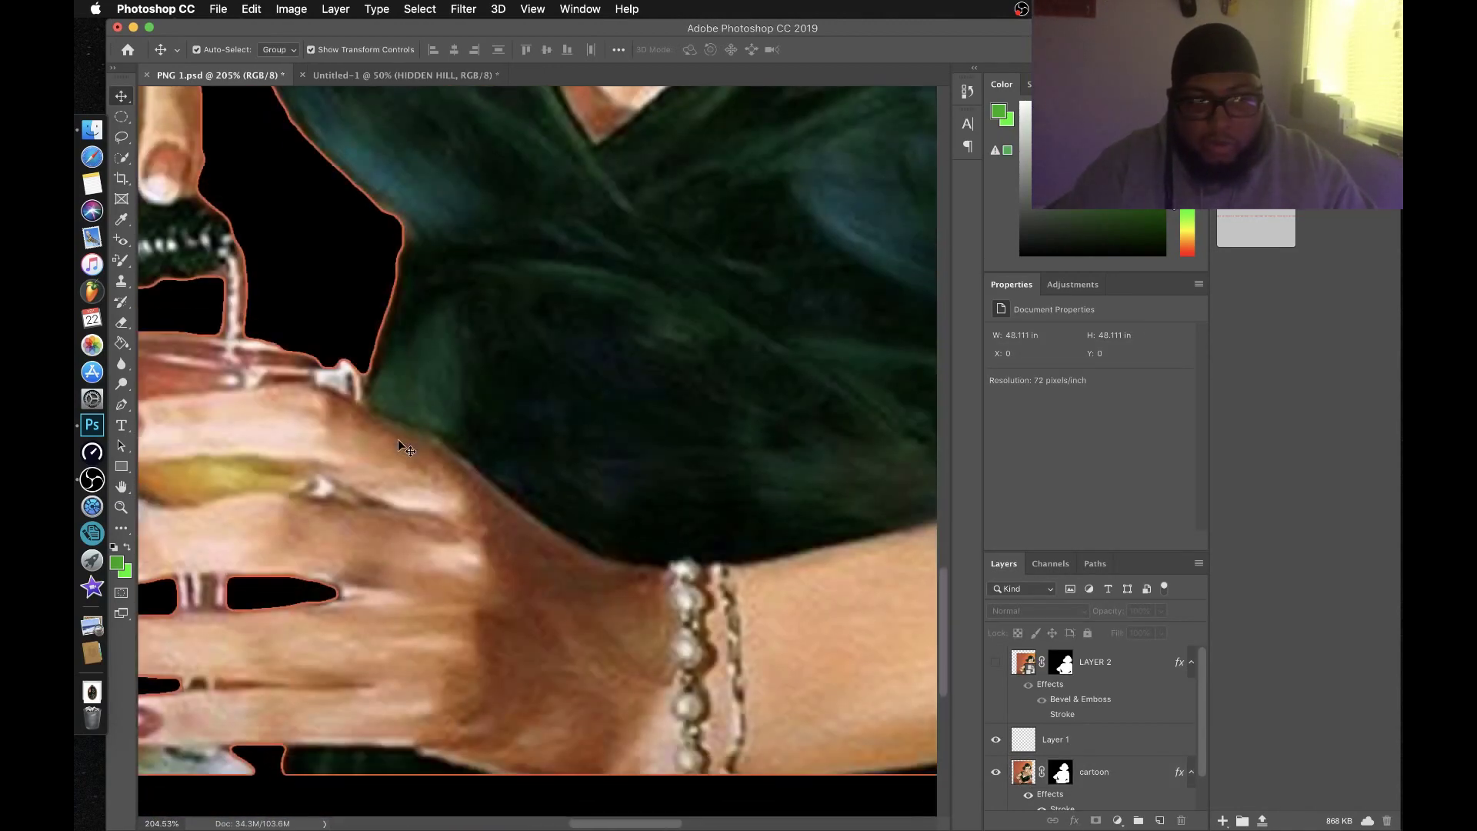
scroll(398, 443, "up", 15)
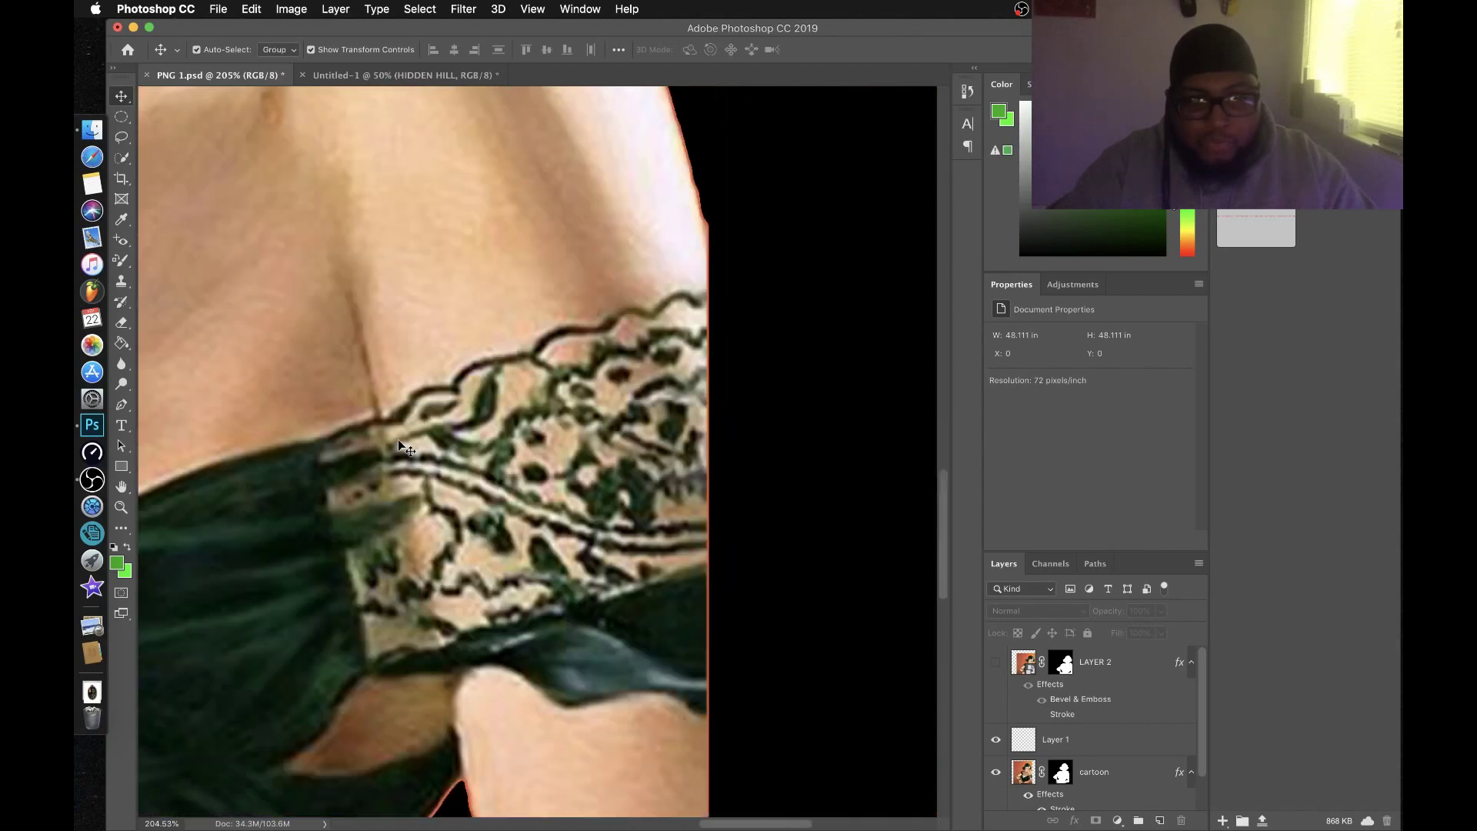
scroll(398, 442, "up", 20)
scroll(398, 442, "down", 3)
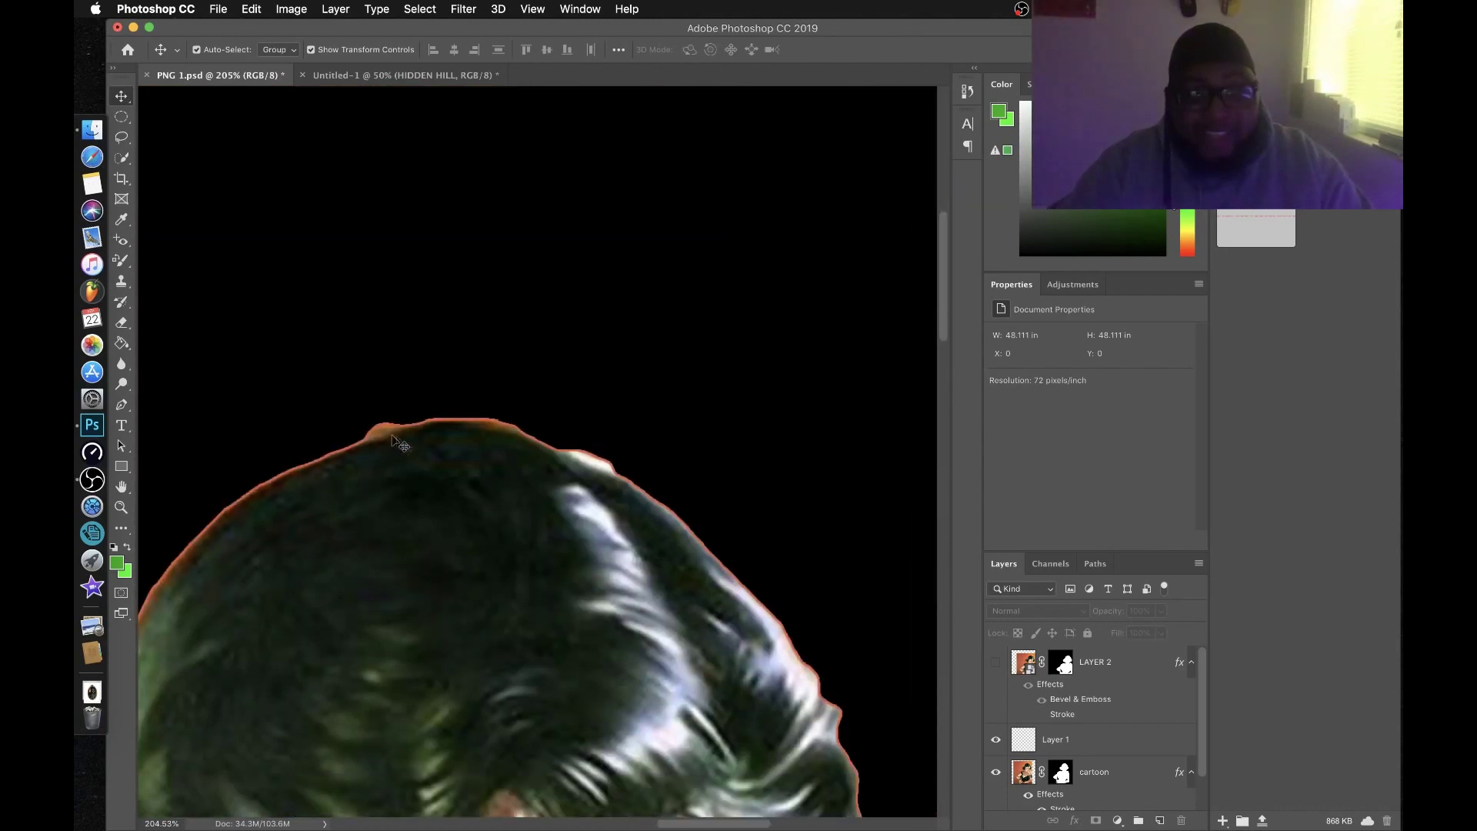
scroll(394, 433, "down", 10)
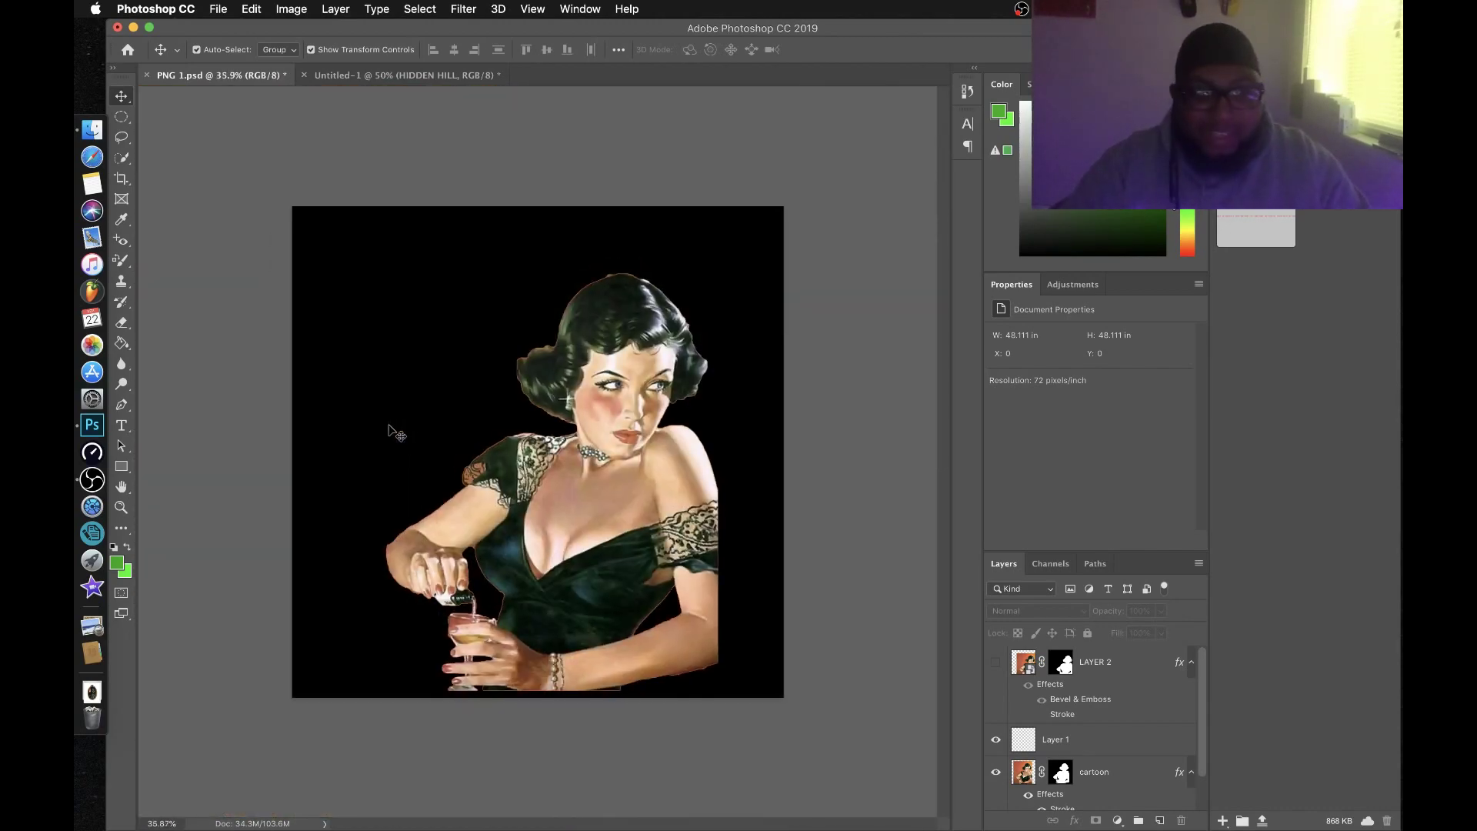